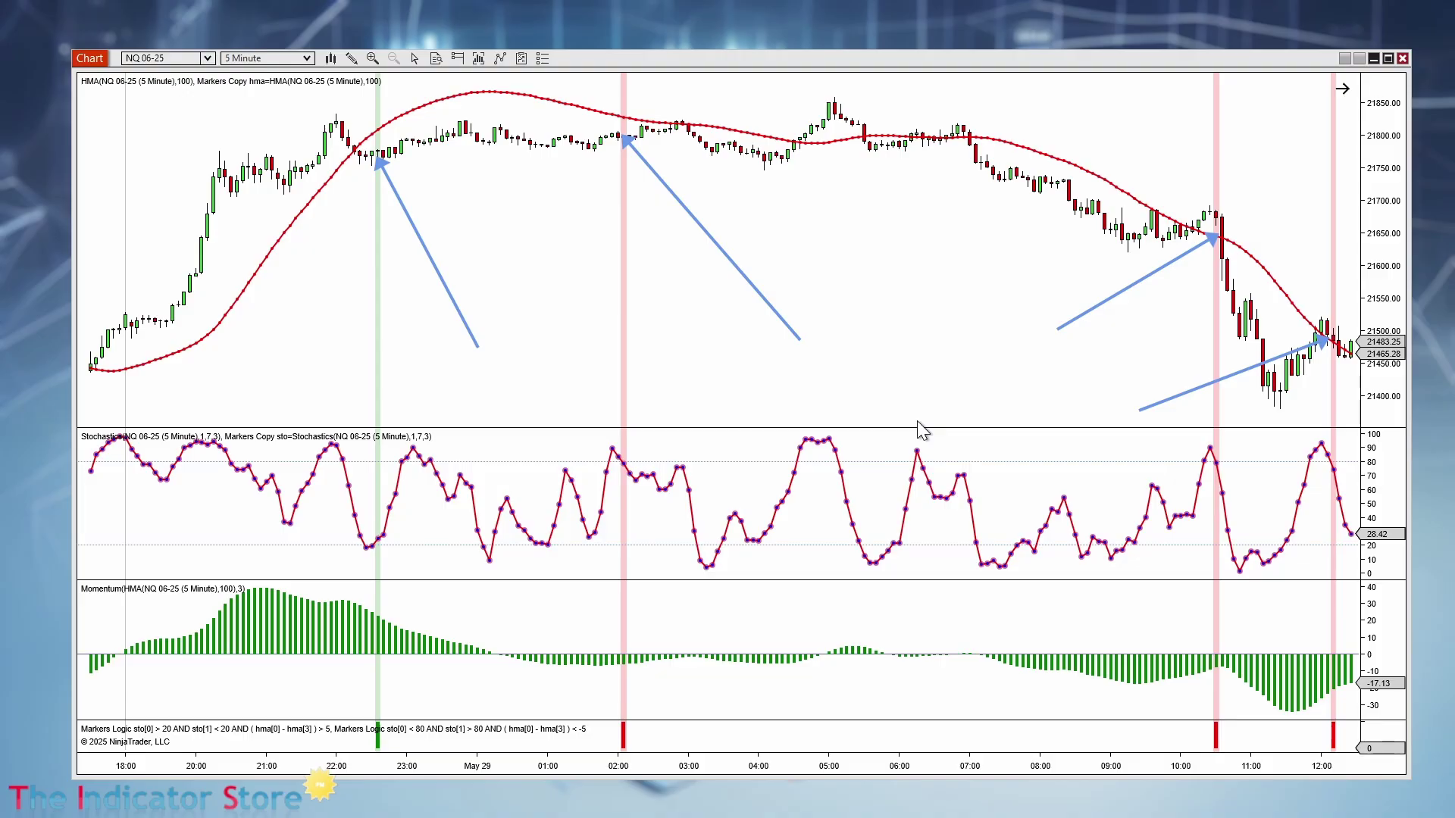
Delete the four blue arrow drawings from the price panel.
click(465, 324)
key(Delete)
click(726, 270)
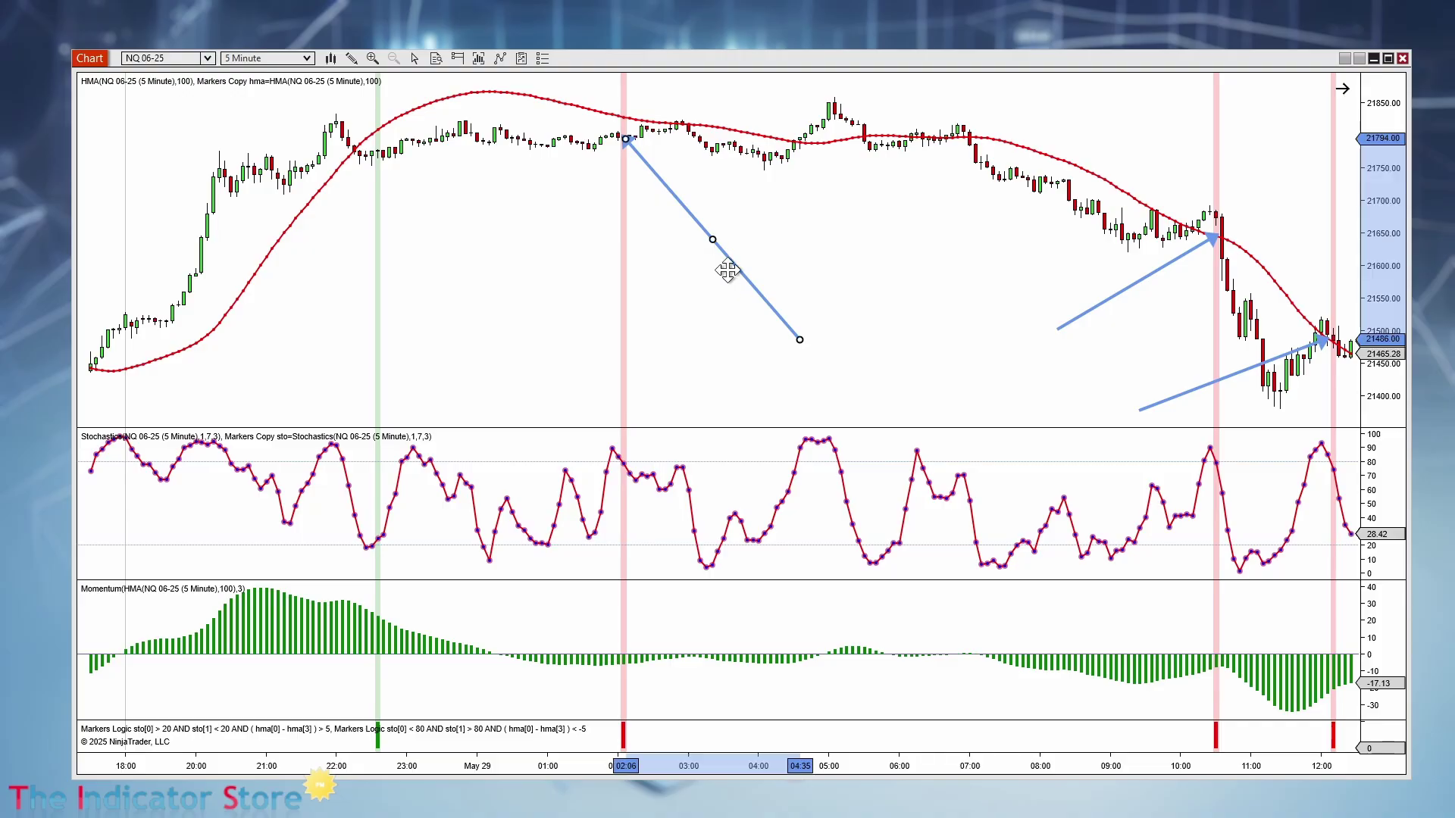
key(Delete)
click(1116, 293)
key(Delete)
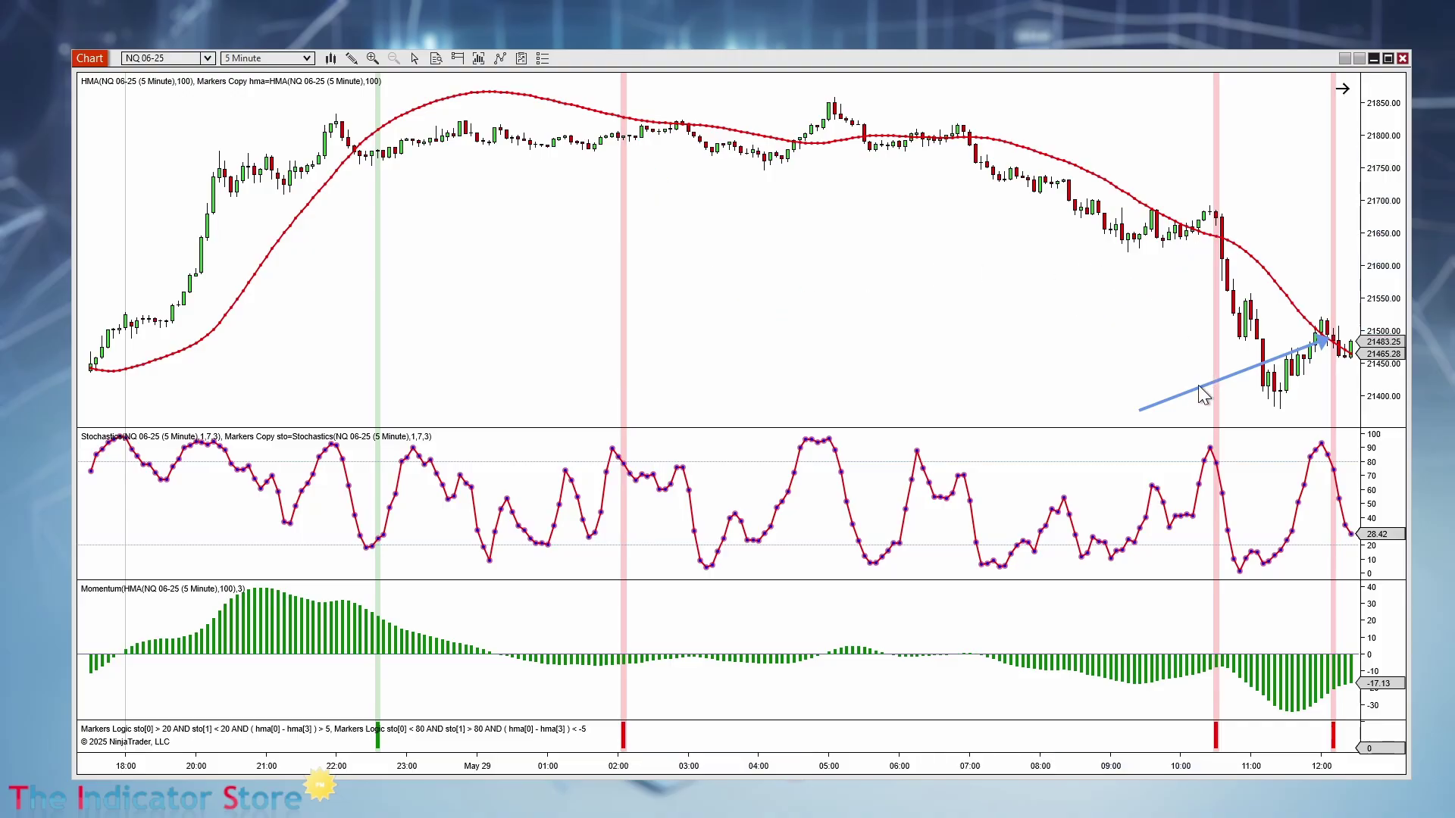
click(1198, 387)
key(Delete)
Remove all configured indicators from the NQ 06-25 chart, including Stochastics, HMA, Momentum, Markers Copy and Markers Logic.
right_click(897, 298)
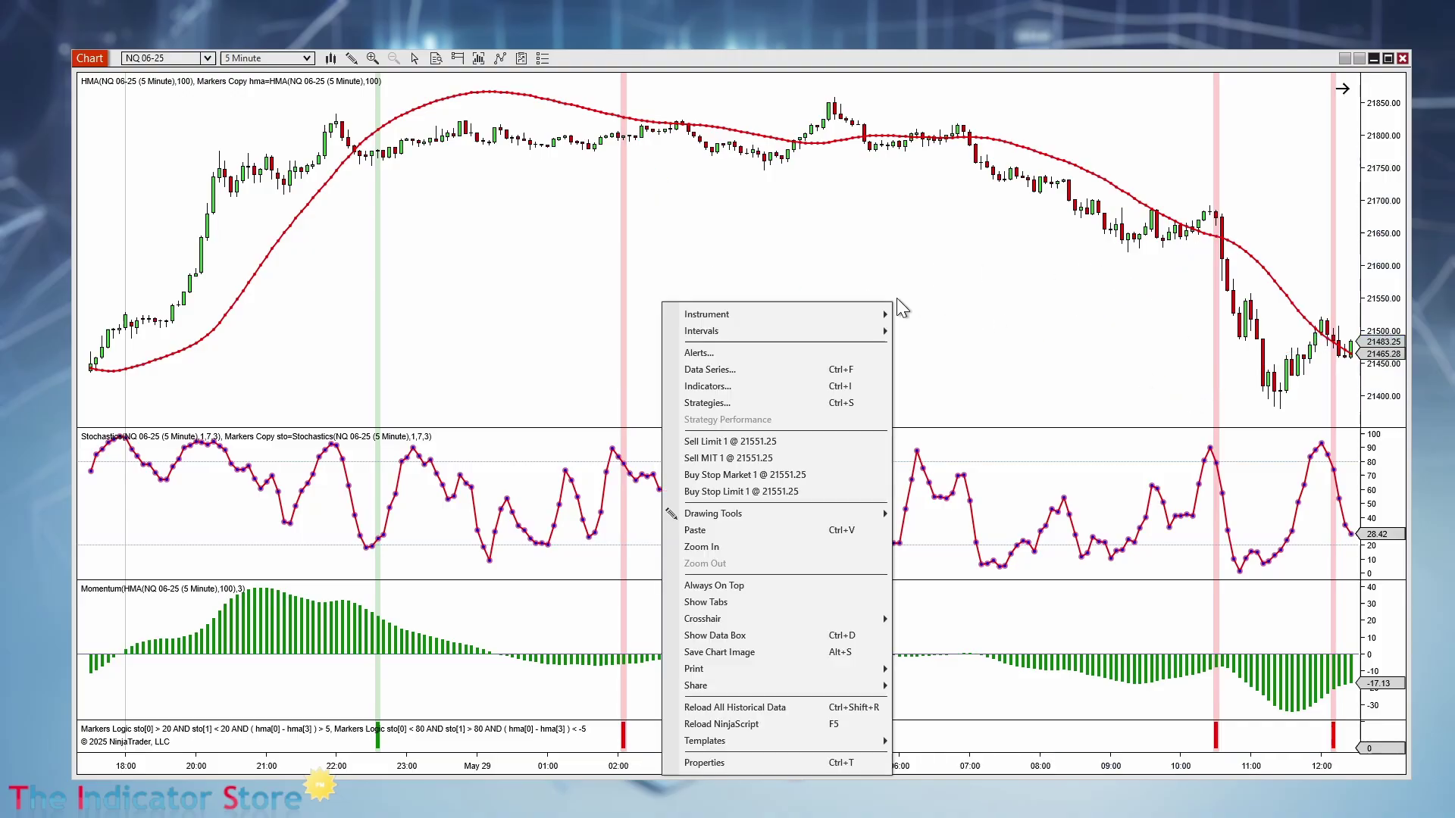
click(763, 391)
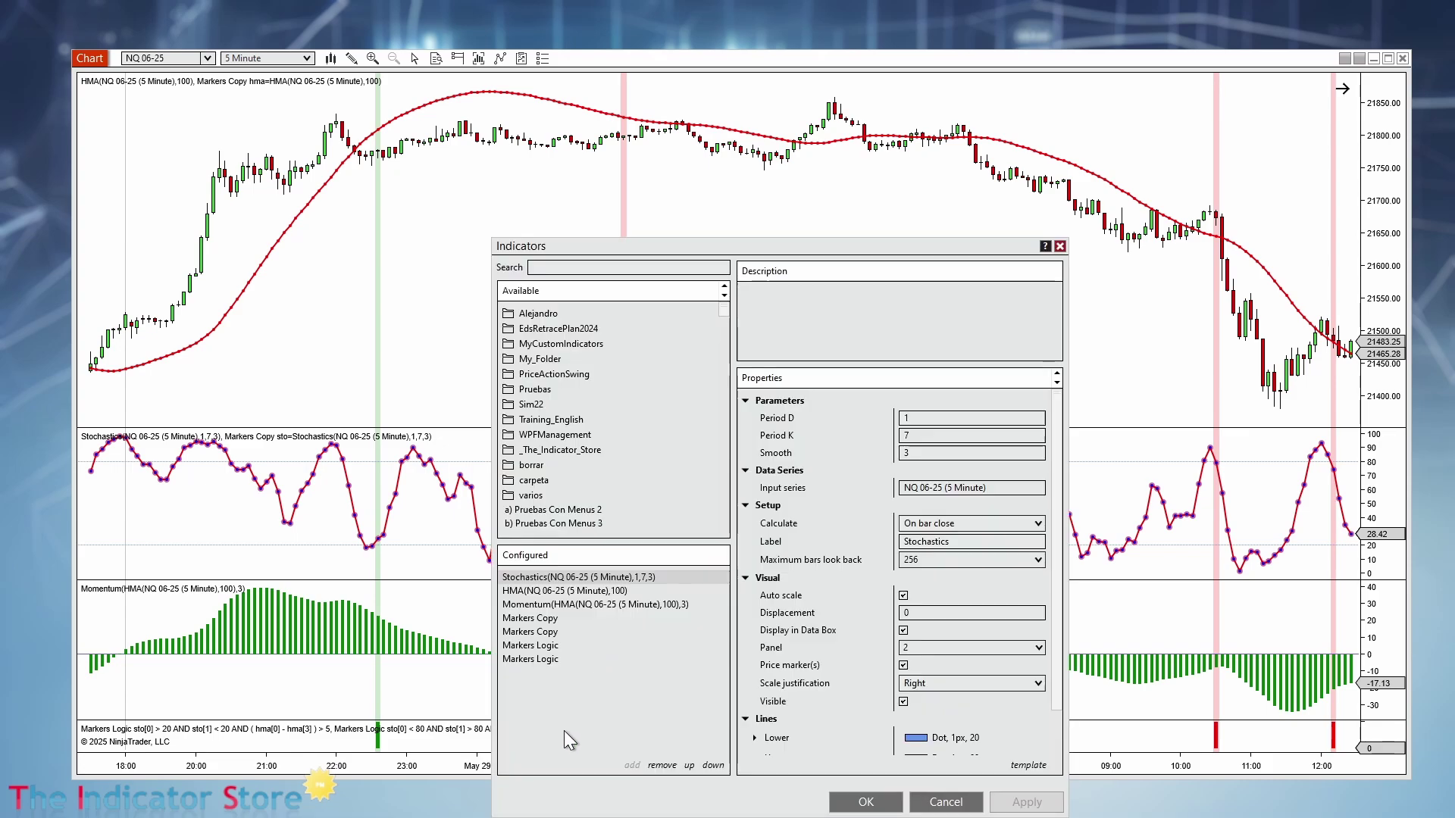
click(660, 766)
click(659, 766)
click(660, 765)
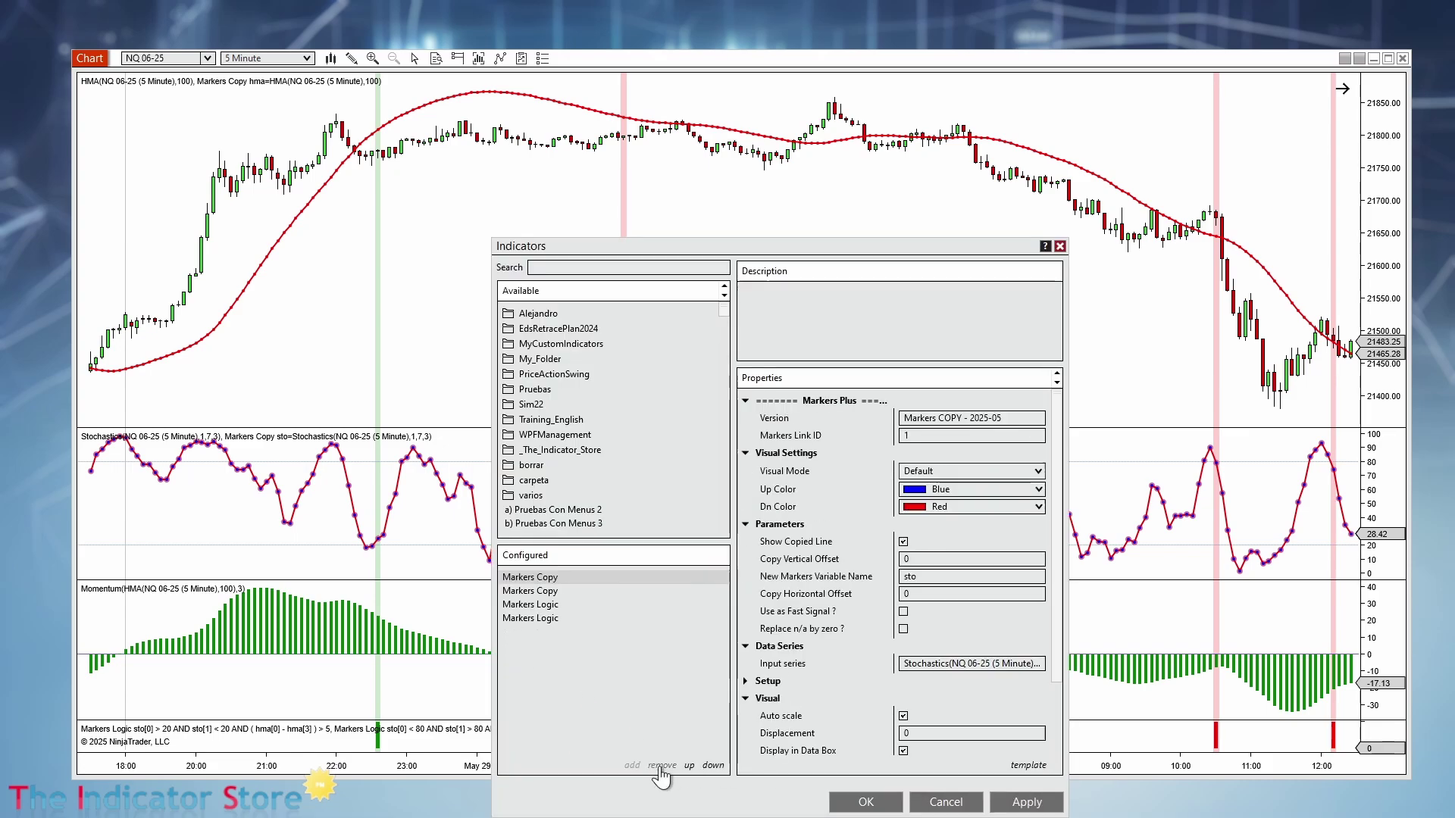
click(660, 766)
click(660, 766)
click(660, 766)
click(660, 766)
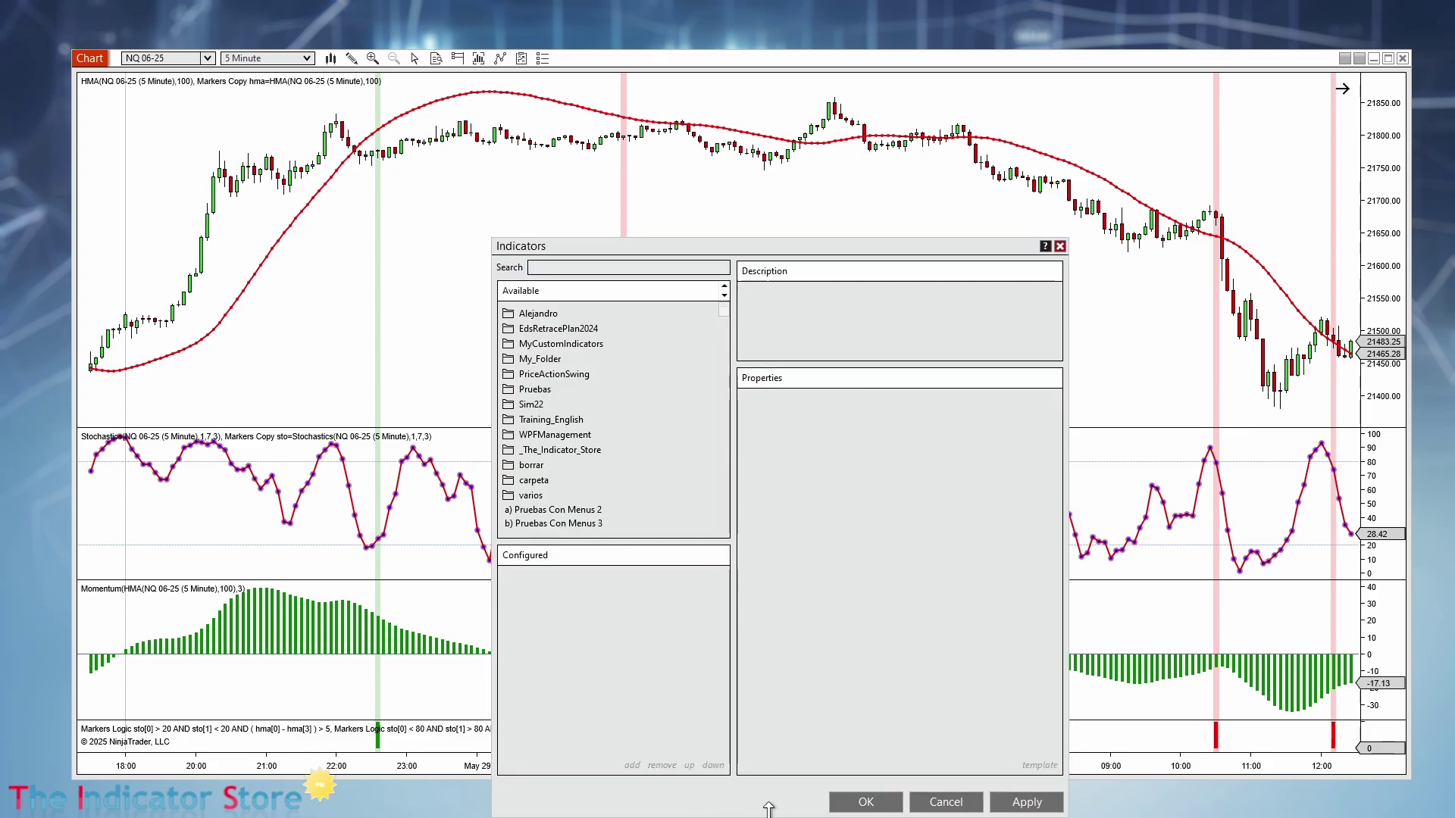
click(870, 804)
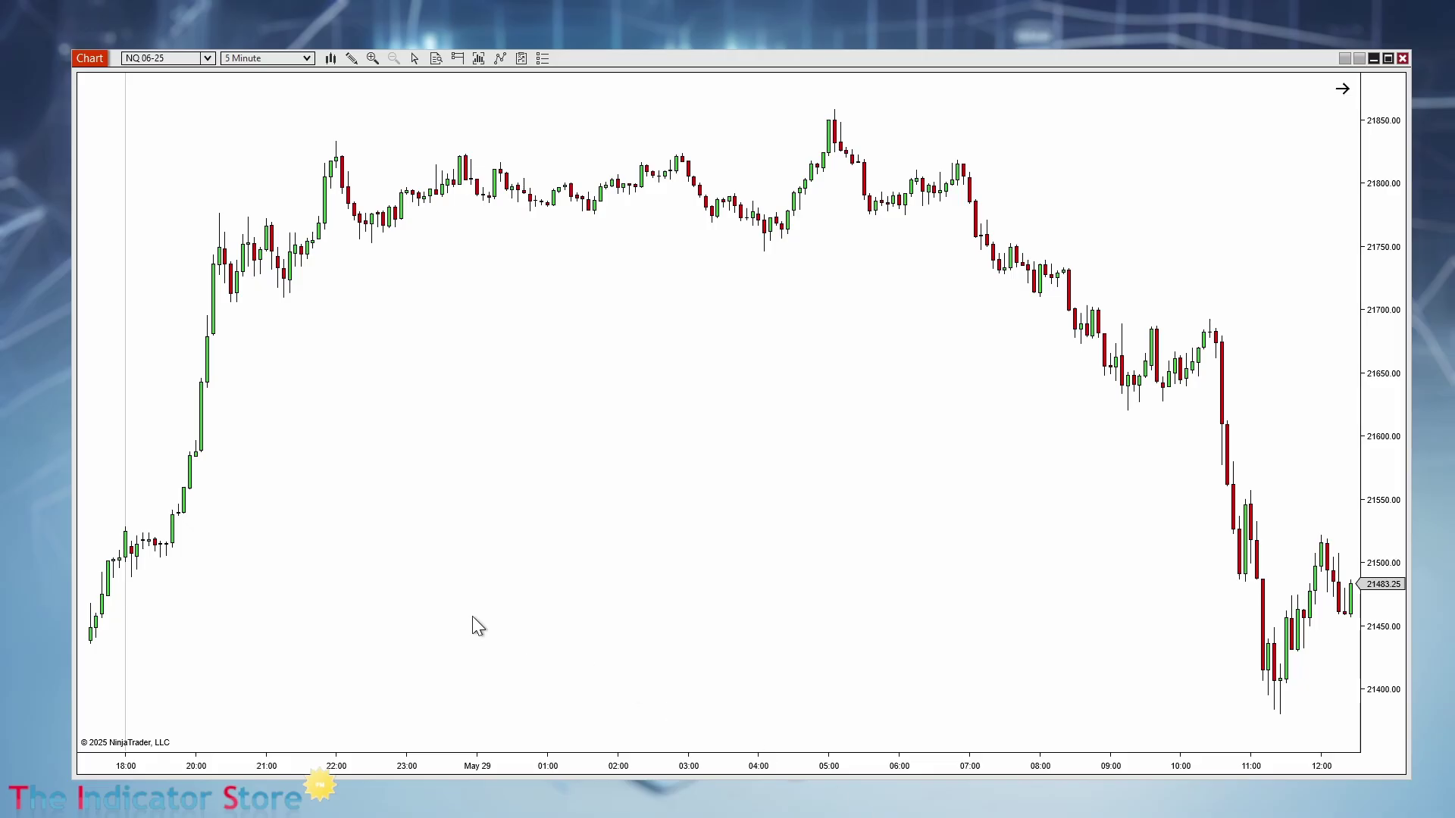
Add the Stochastics indicator in a new panel with Period D 1, Period K 7 and Smooth 3.
right_click(460, 391)
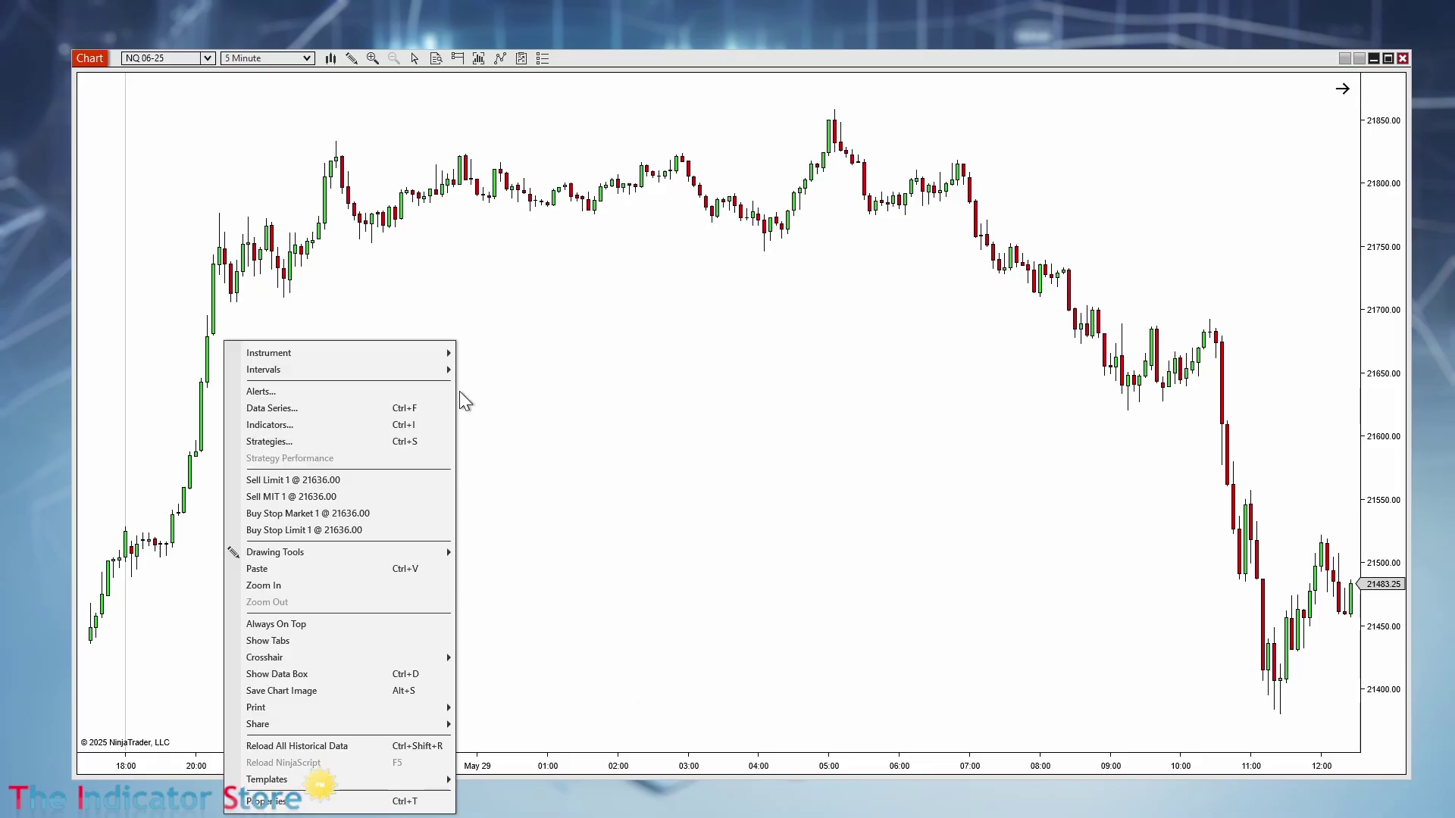
click(353, 426)
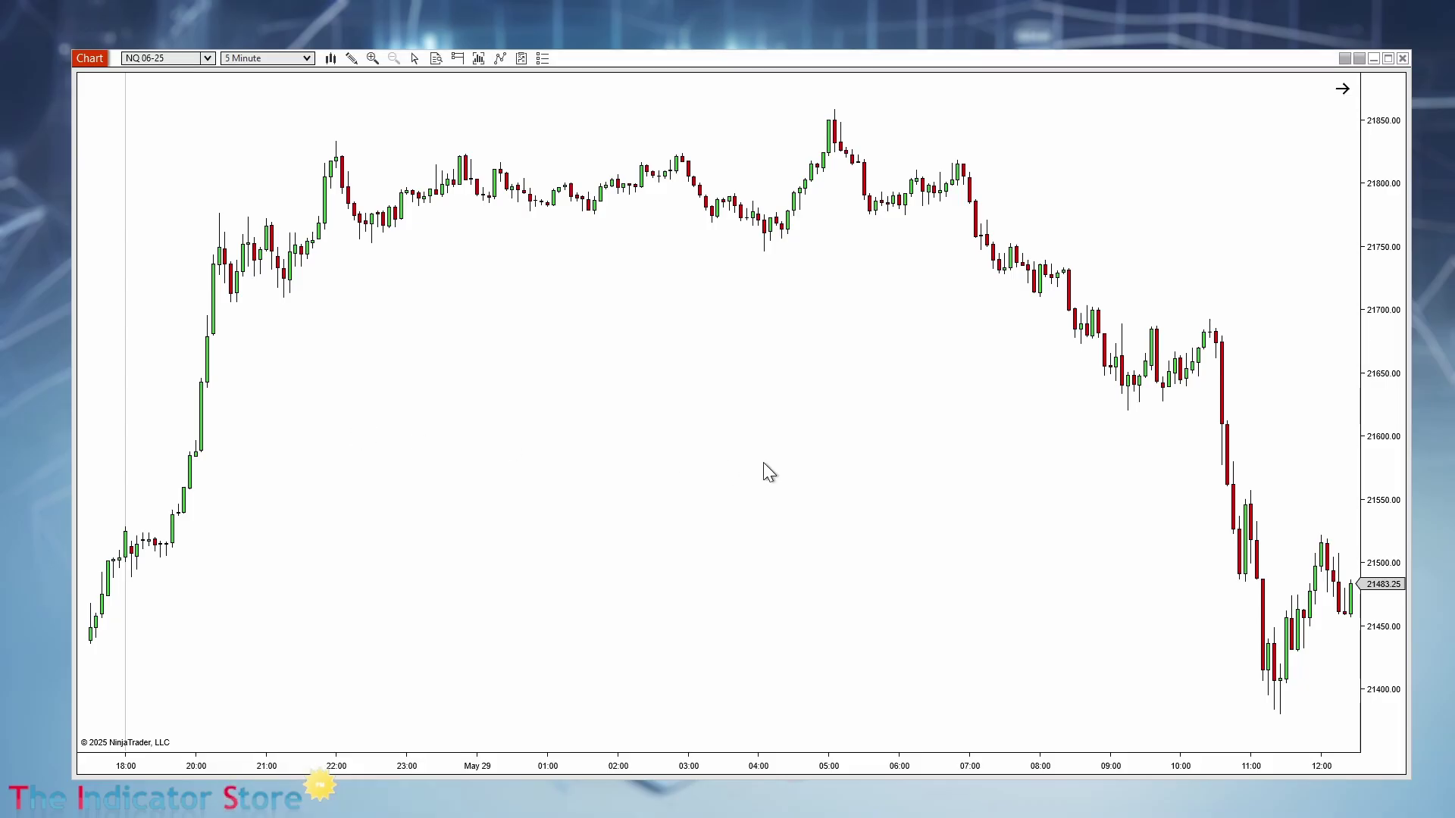
drag(723, 310, 717, 451)
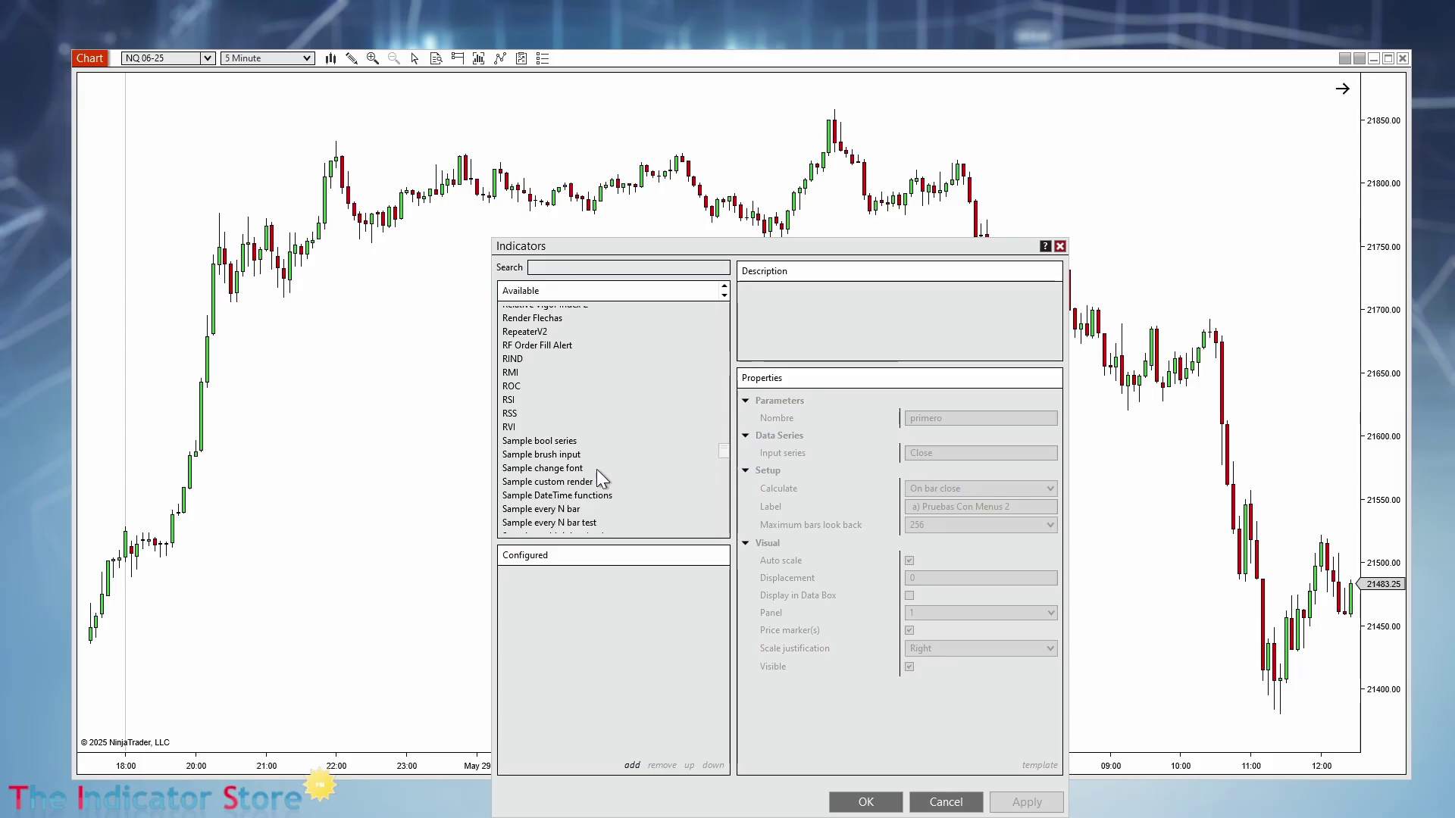
scroll(597, 470, down, 12)
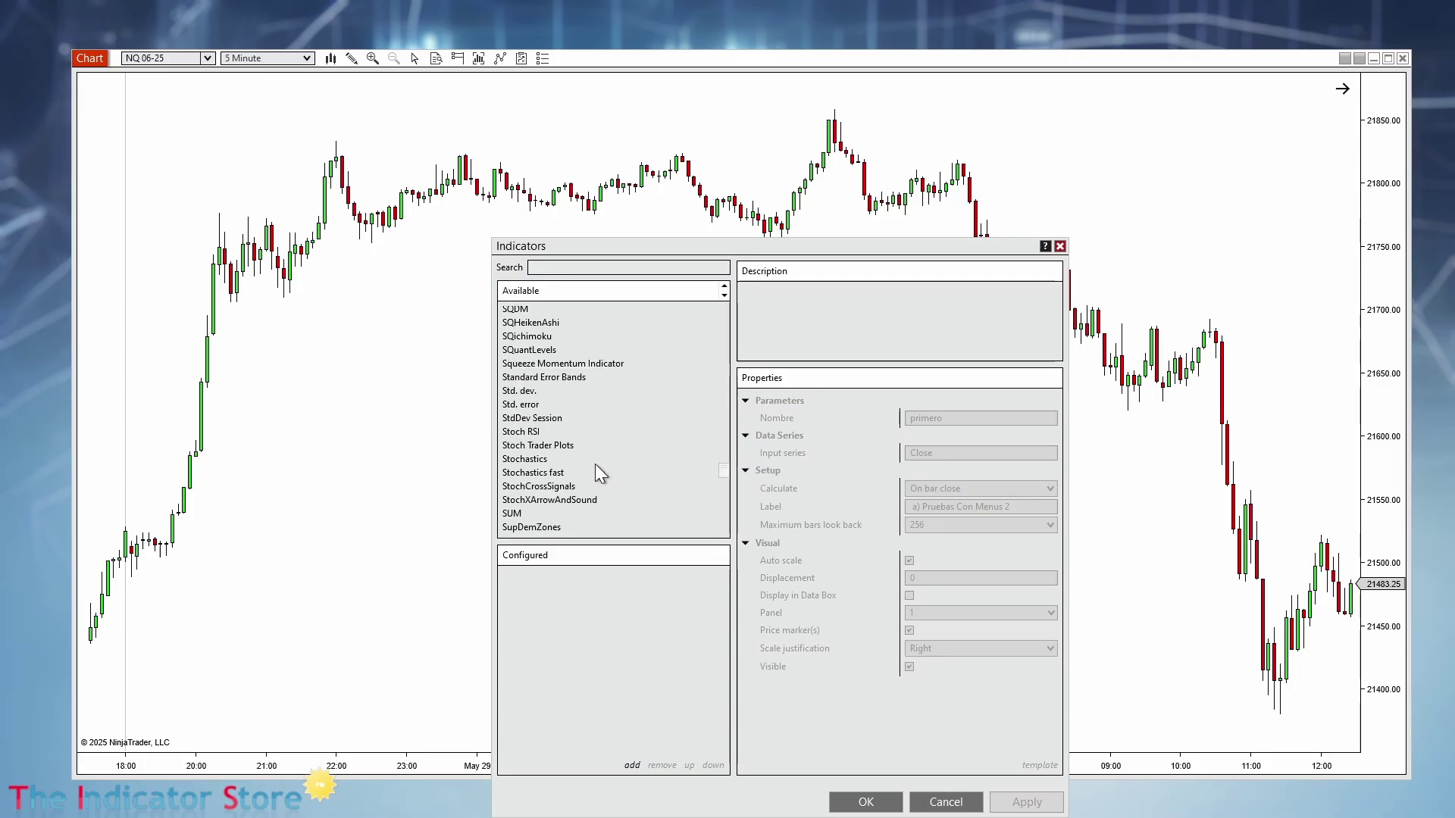
double_click(534, 461)
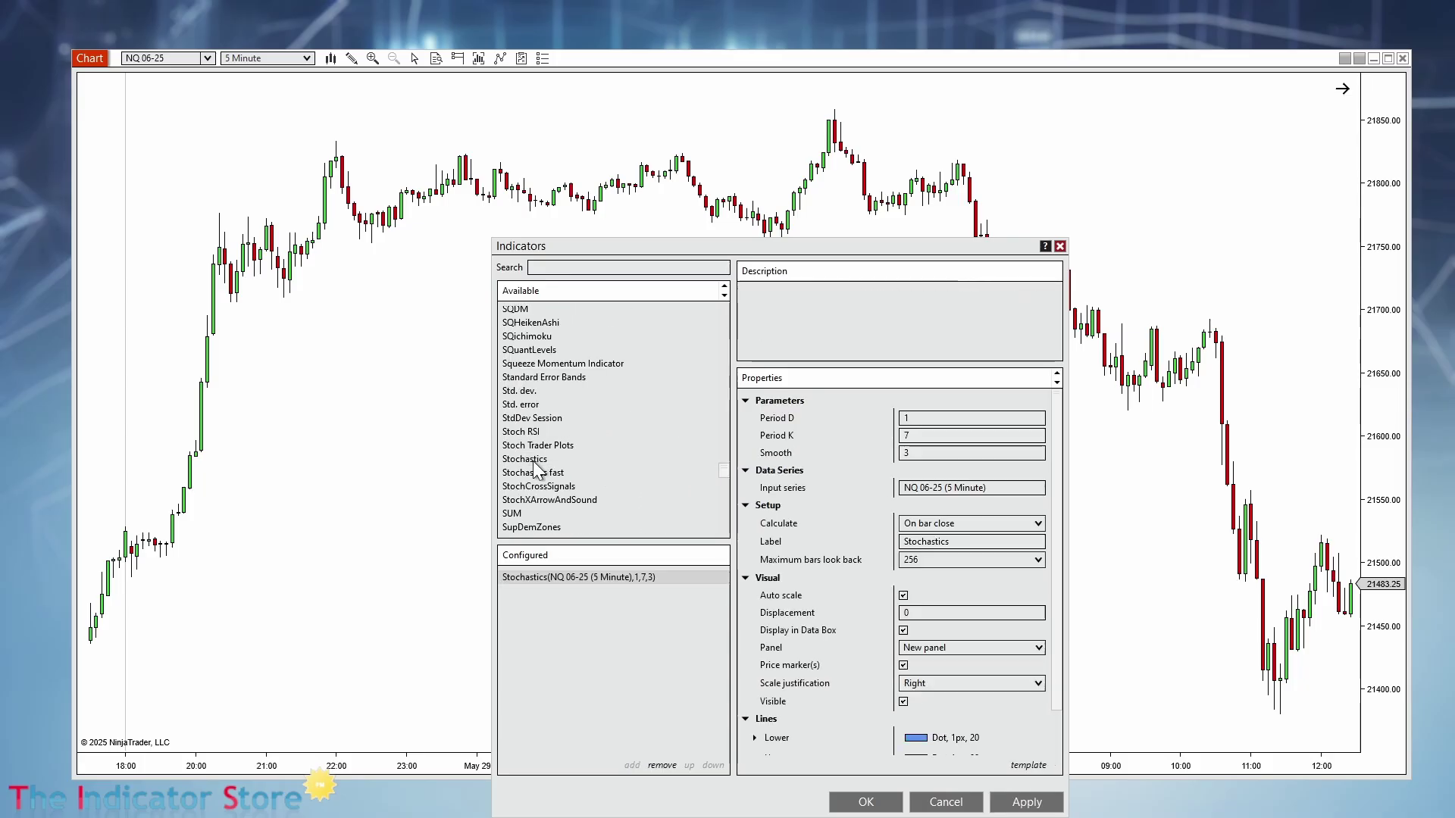
drag(895, 245, 861, 84)
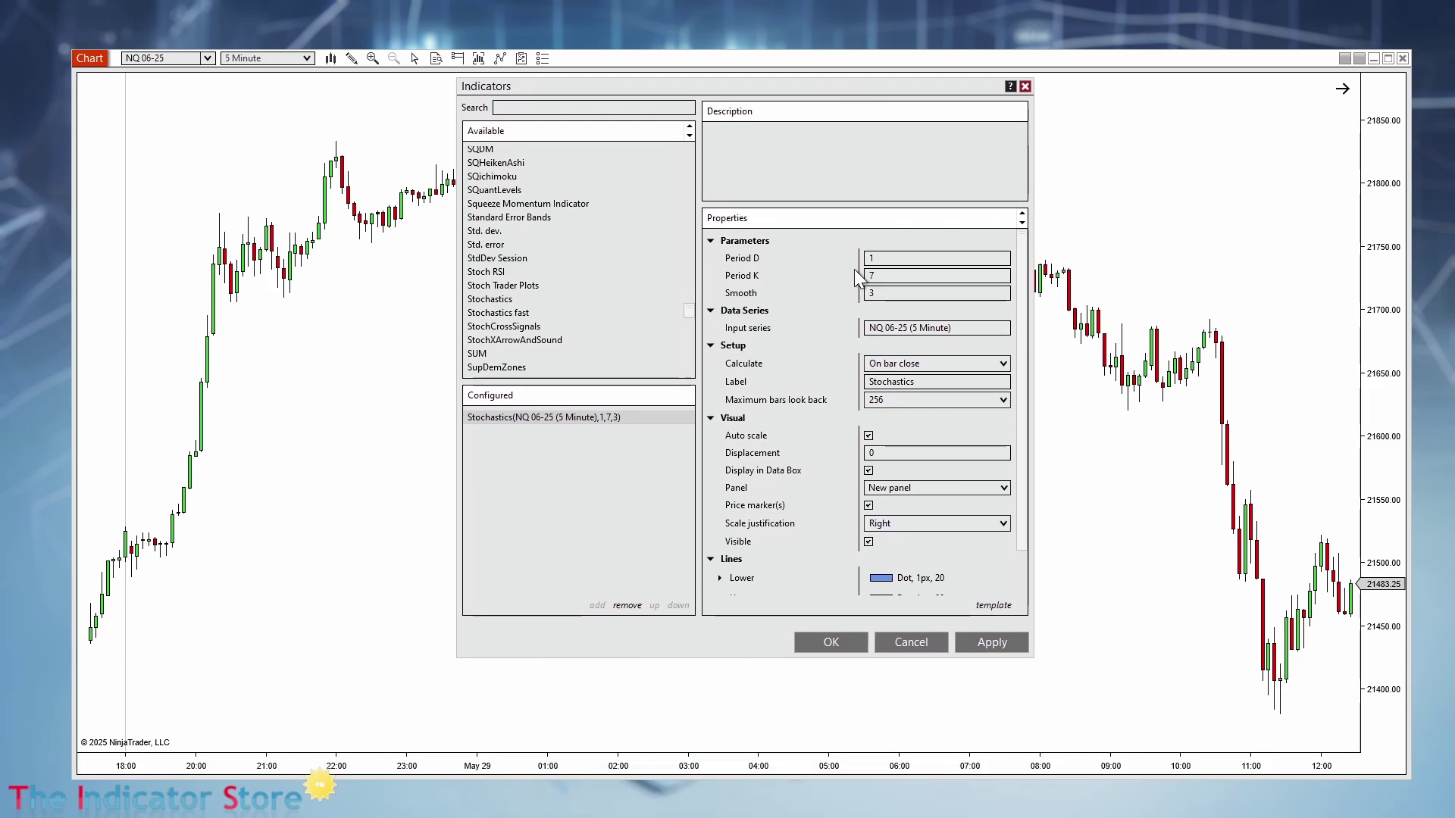
double_click(899, 275)
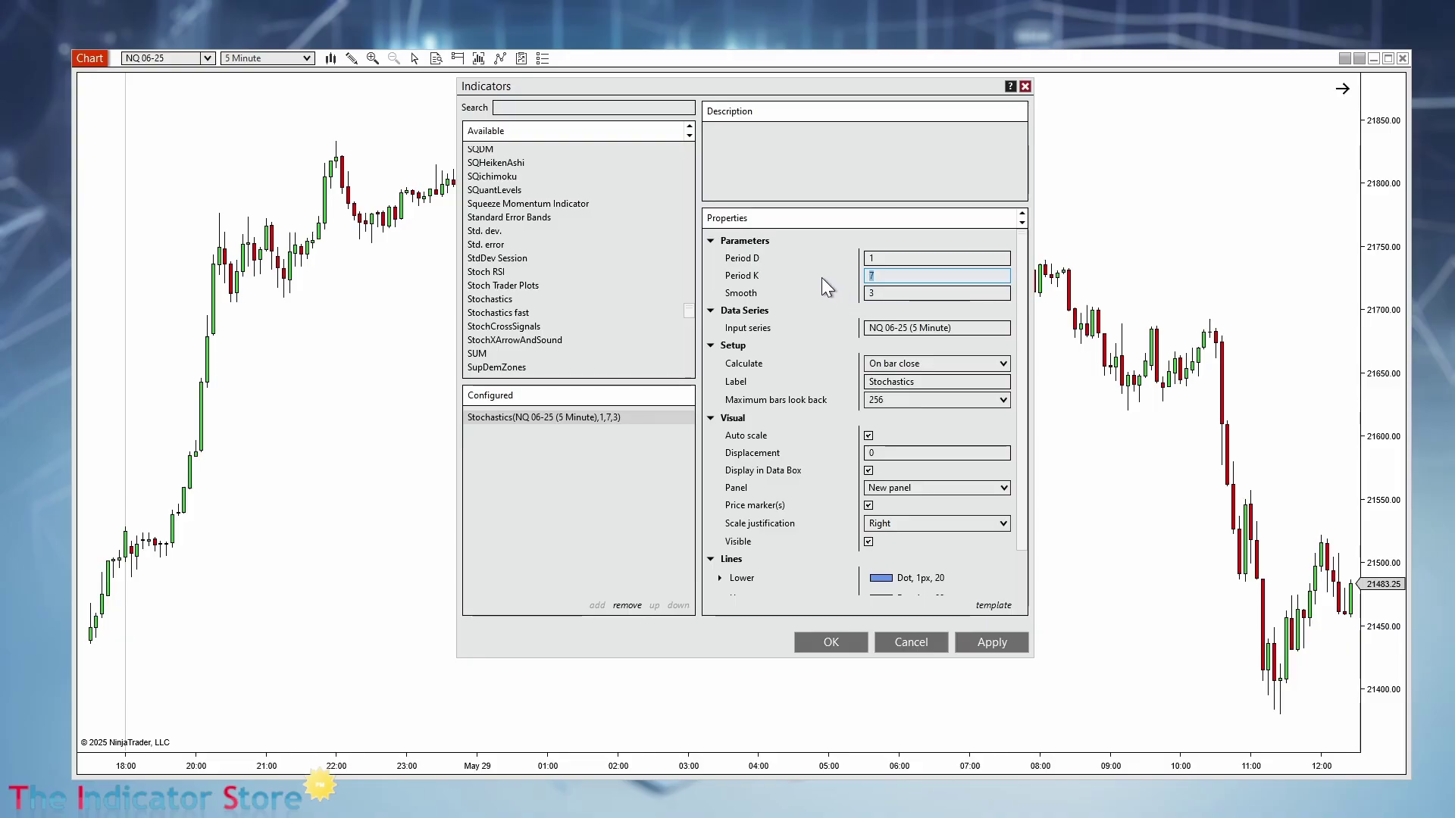
click(886, 257)
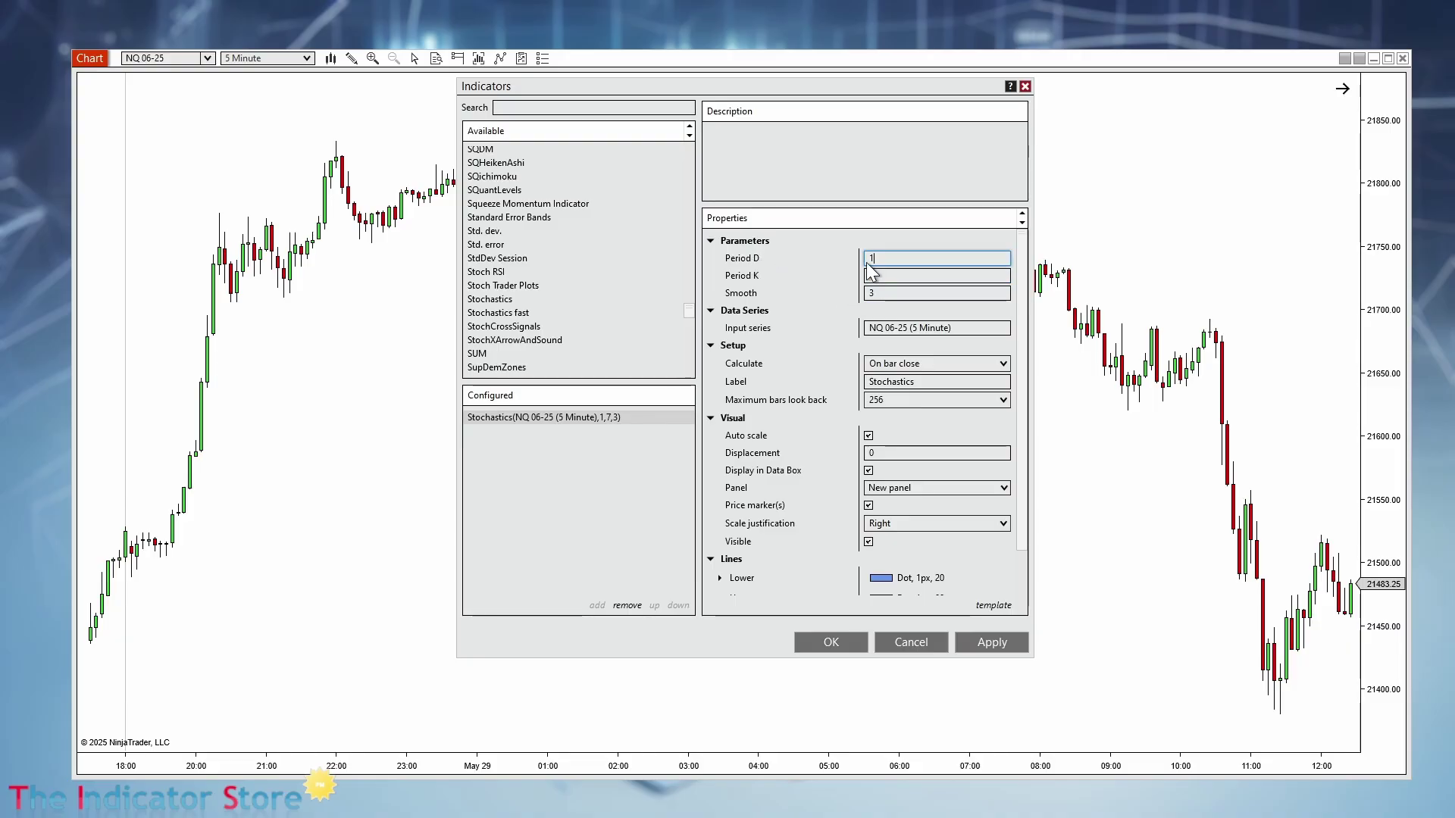
double_click(868, 258)
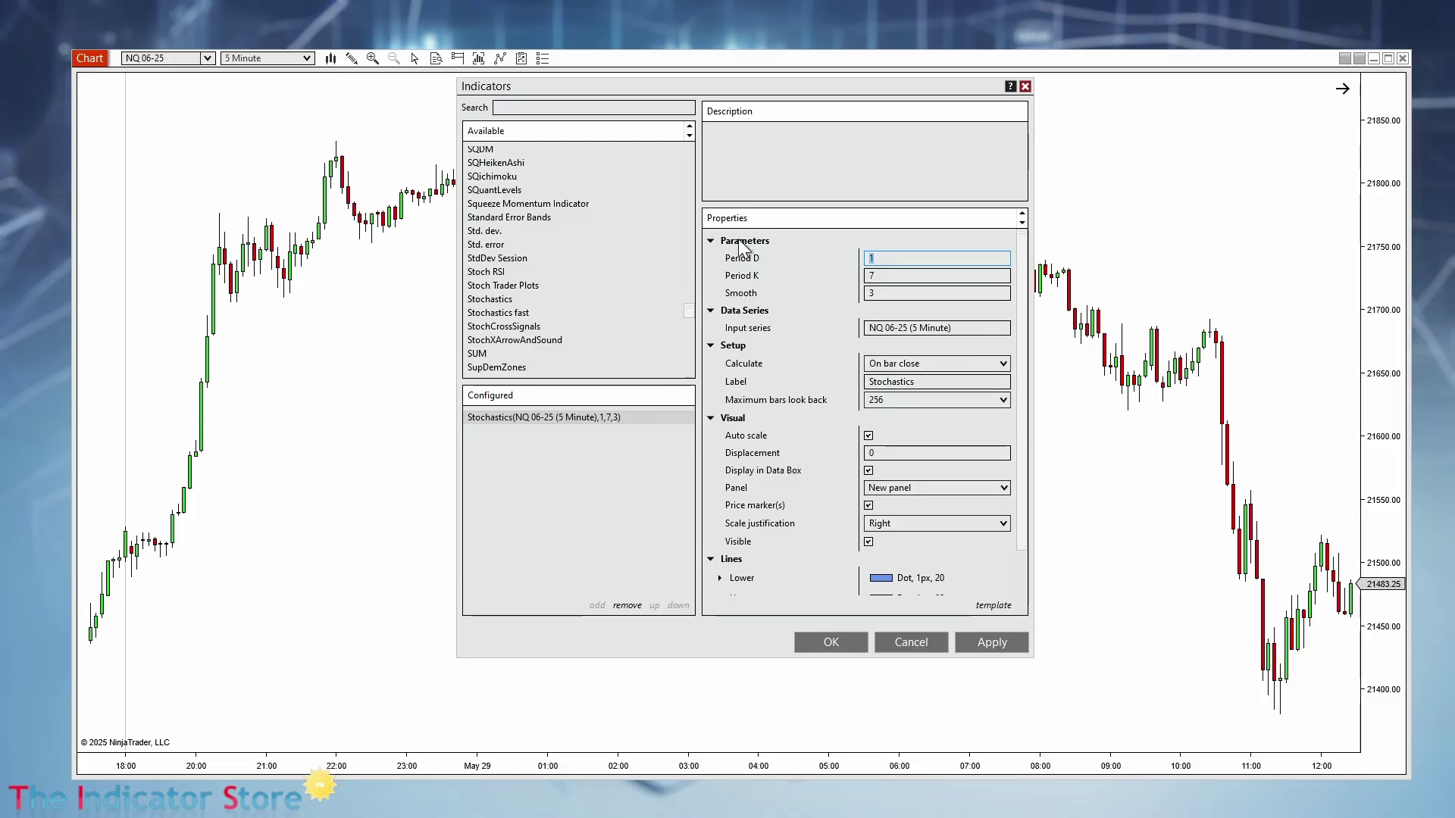
scroll(1023, 452, down, 2)
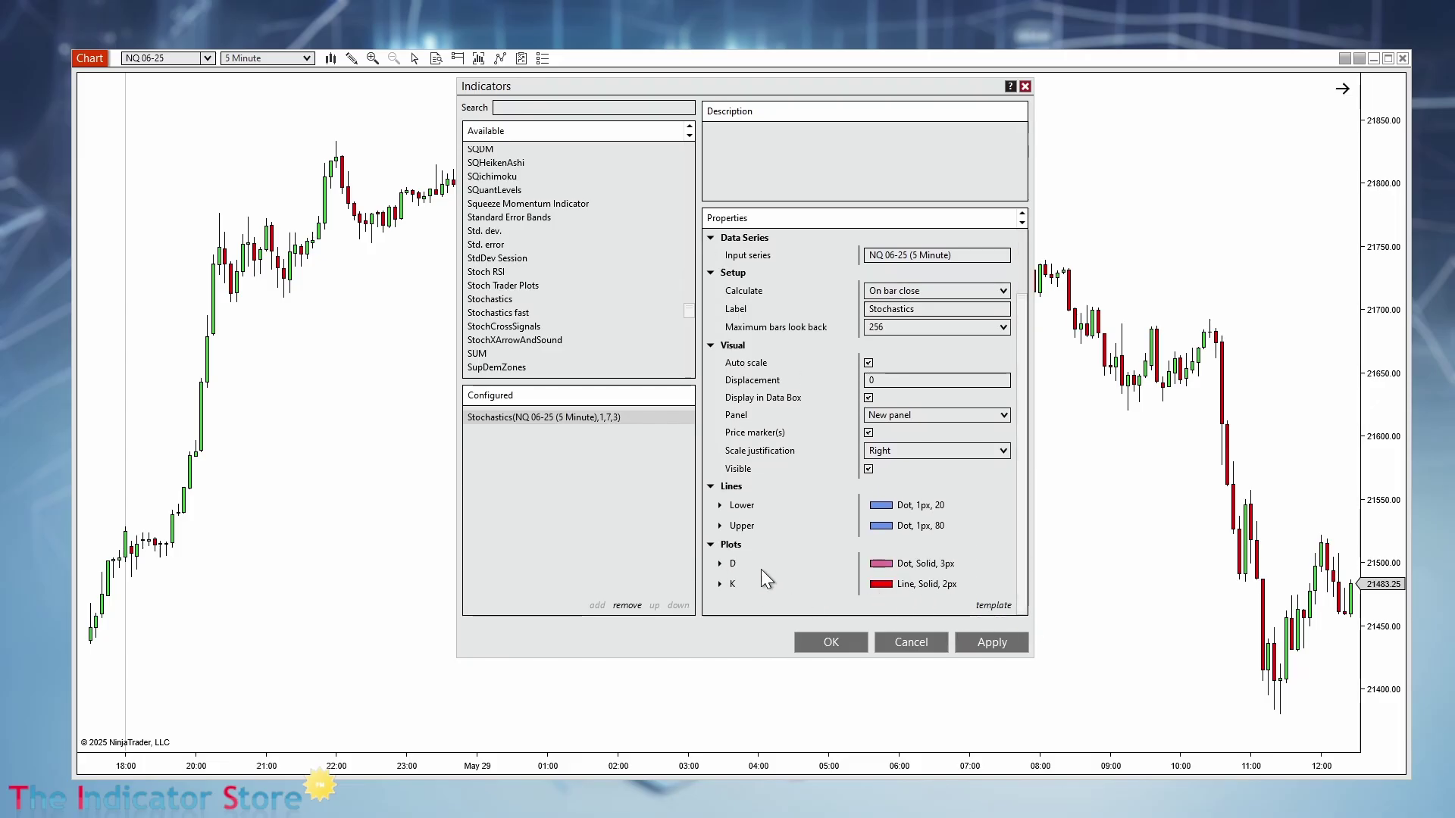
click(840, 639)
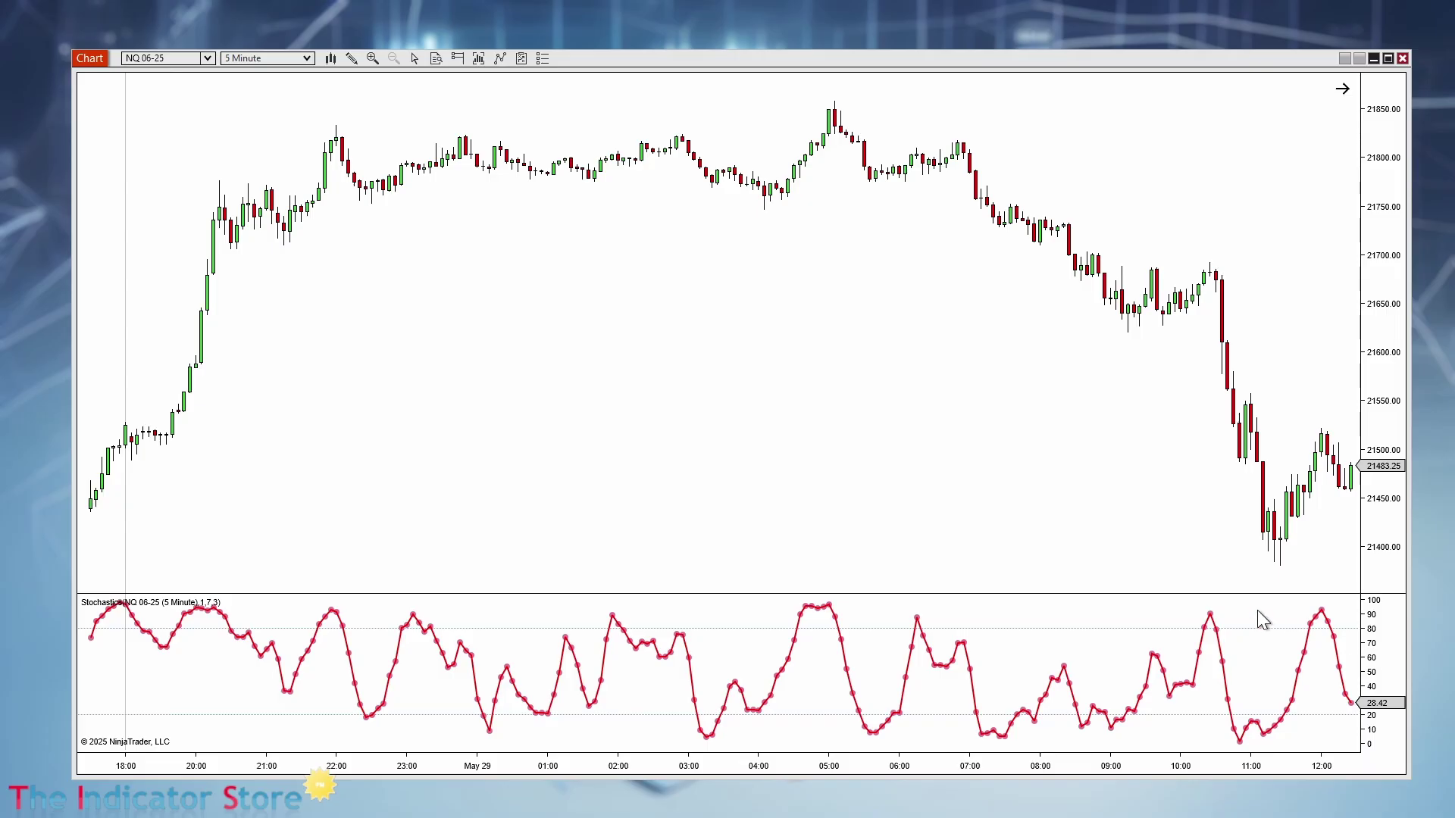
Enlarge the Stochastics panel and draw seven downward arrows where the line falls through the 80 level.
drag(1250, 594, 1260, 300)
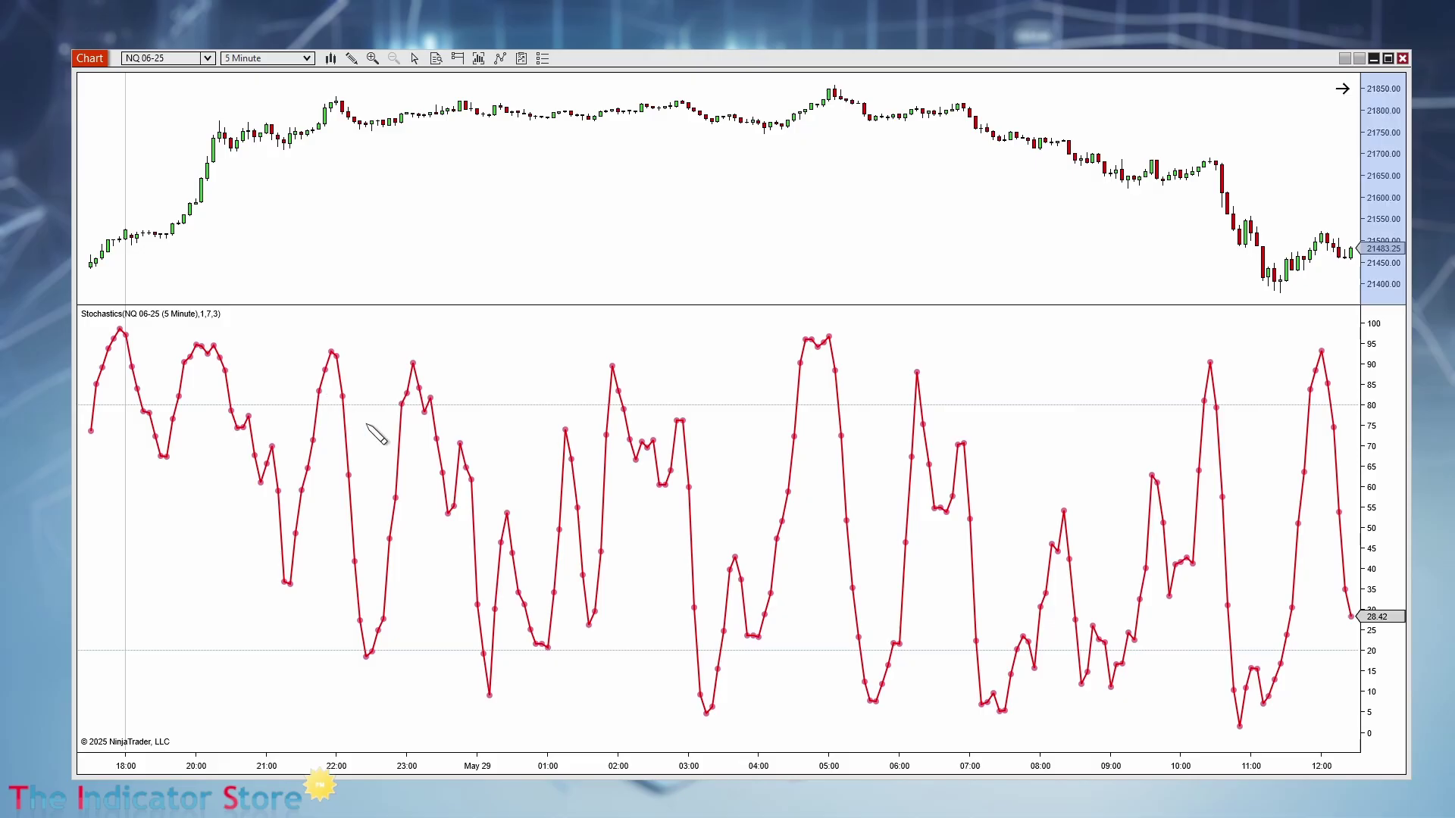
drag(346, 385, 361, 426)
drag(438, 385, 453, 424)
drag(628, 390, 643, 420)
mouse_move(845, 394)
mouse_down()
mouse_move(862, 414)
mouse_move(947, 424)
mouse_up()
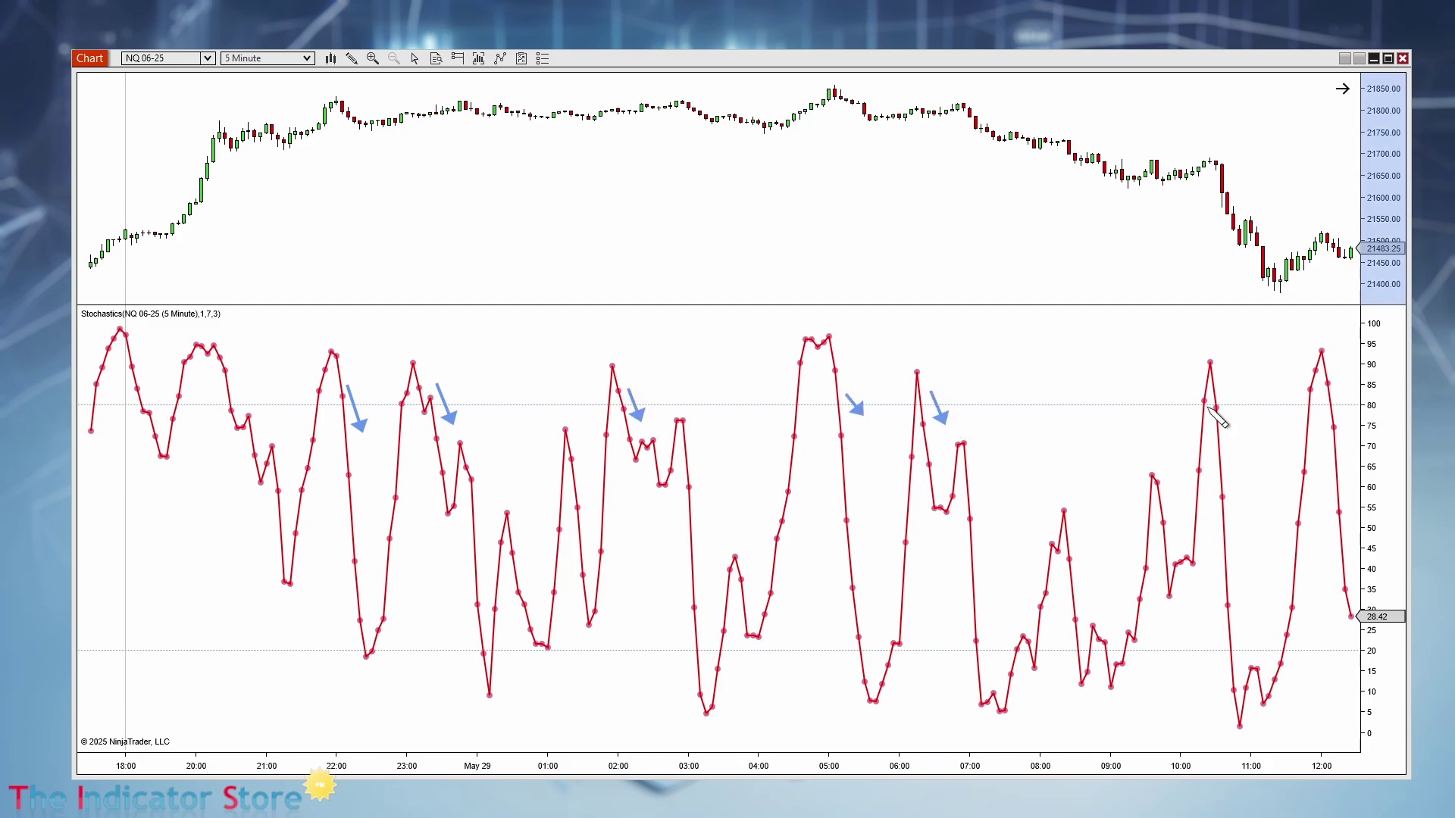
drag(1228, 393, 1247, 431)
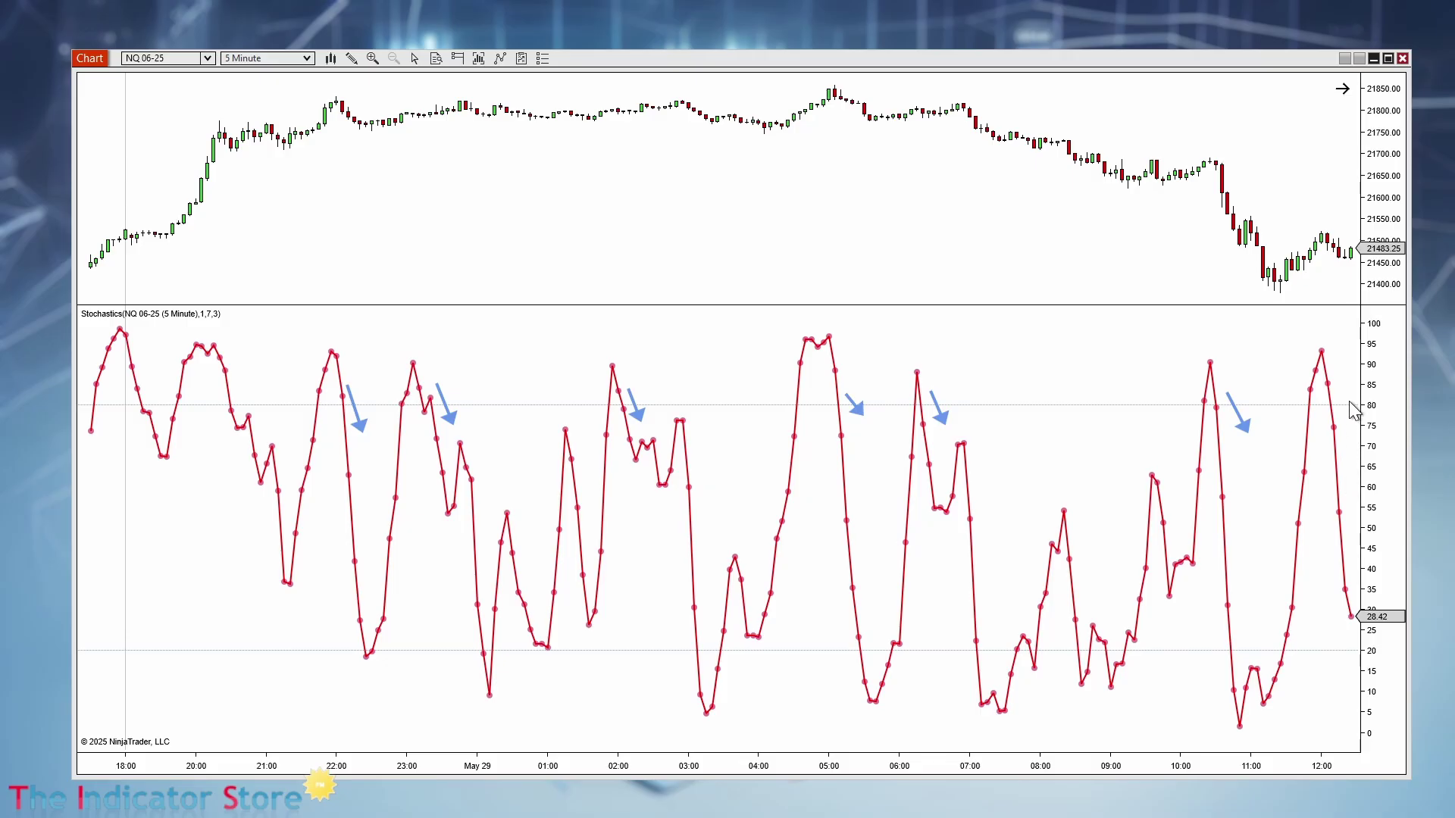
mouse_move(1332, 384)
mouse_down()
mouse_move(473, 443)
mouse_move(1336, 463)
mouse_move(1346, 425)
mouse_up()
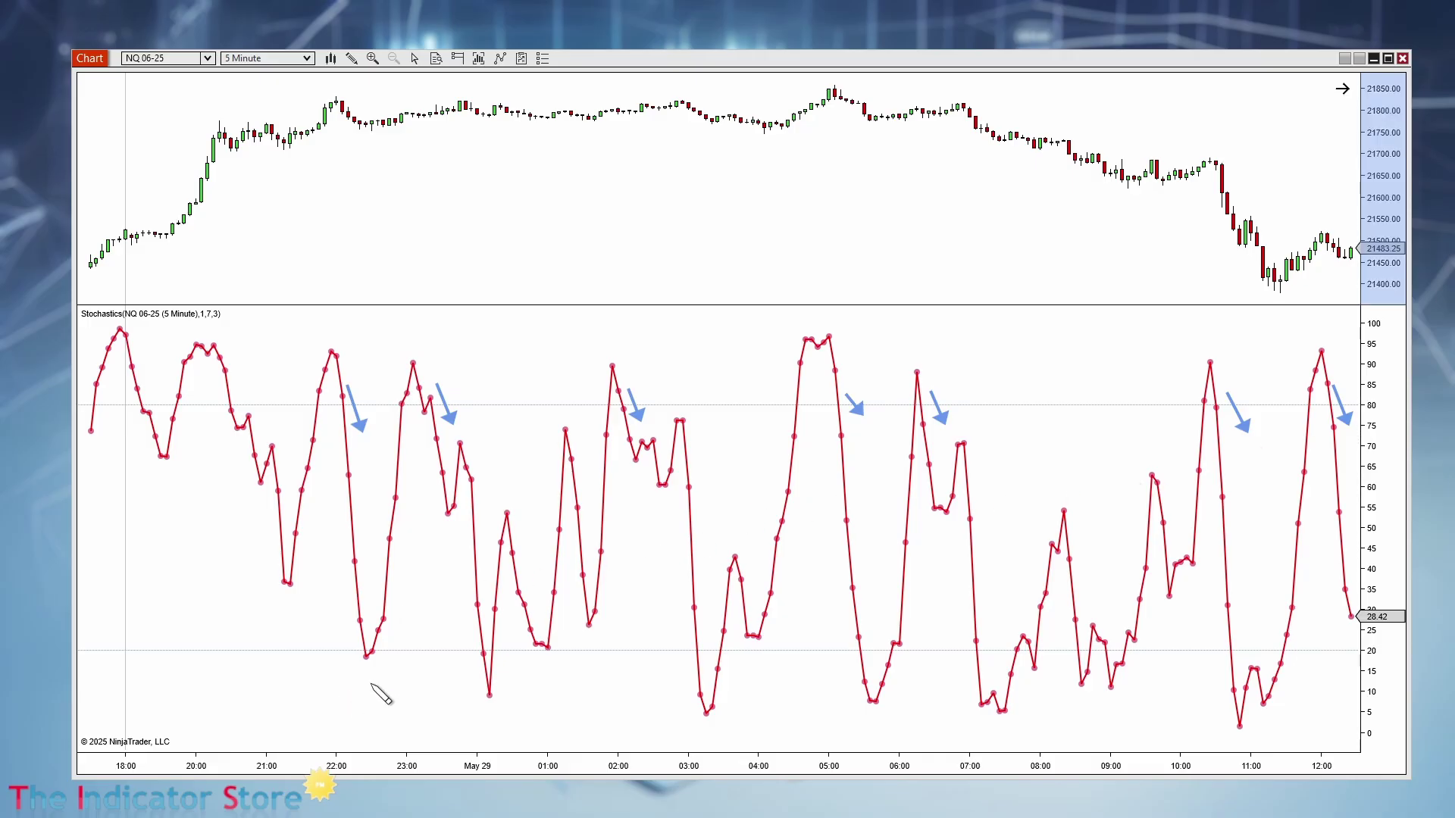
Draw nine upward arrows in the Stochastics panel where the line rises through the 20 level.
drag(369, 675, 396, 644)
drag(495, 658, 518, 634)
drag(726, 662, 733, 635)
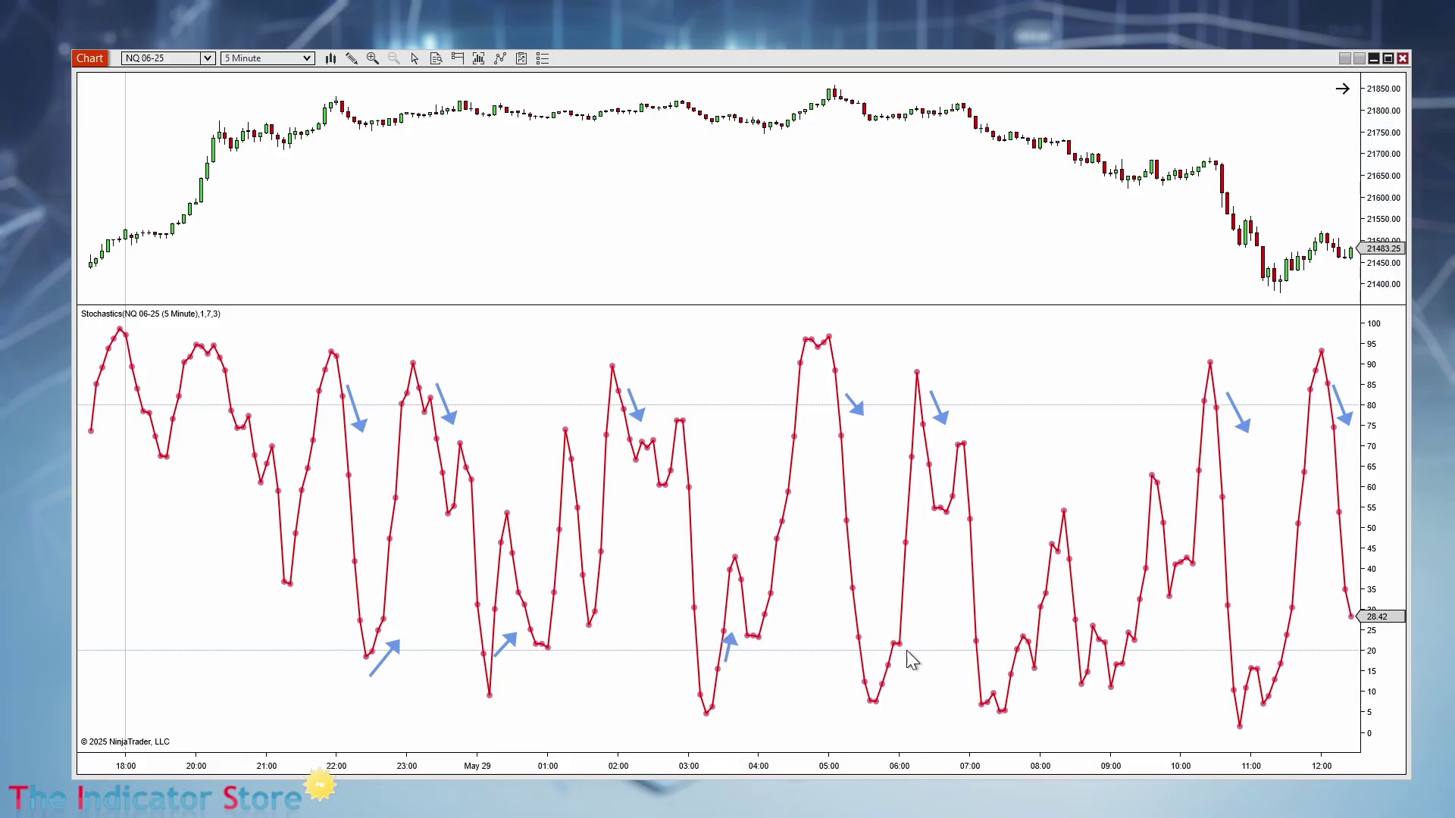
drag(908, 659, 925, 631)
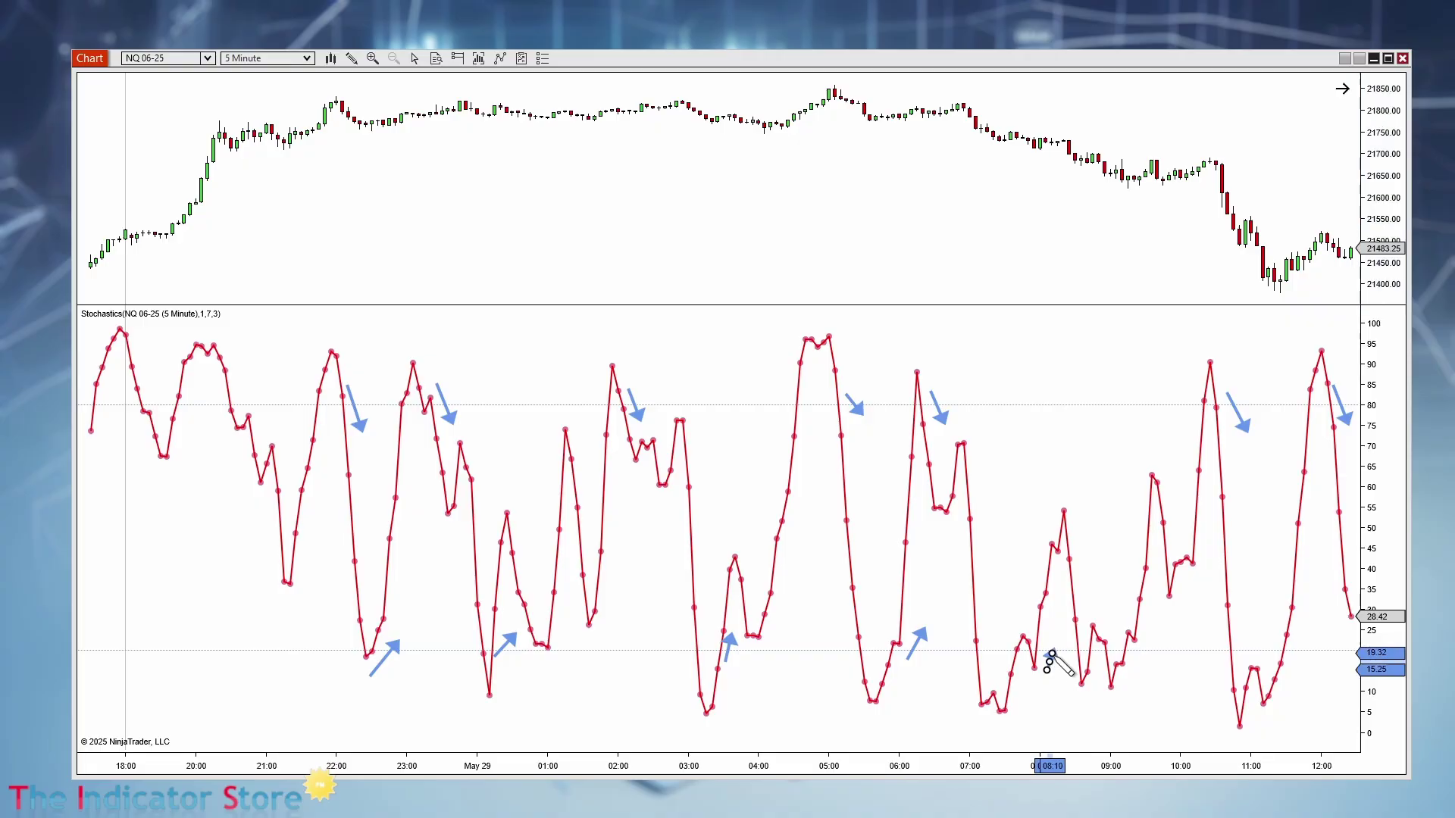
mouse_move(1053, 657)
mouse_down()
mouse_move(1061, 638)
mouse_move(1017, 632)
mouse_up()
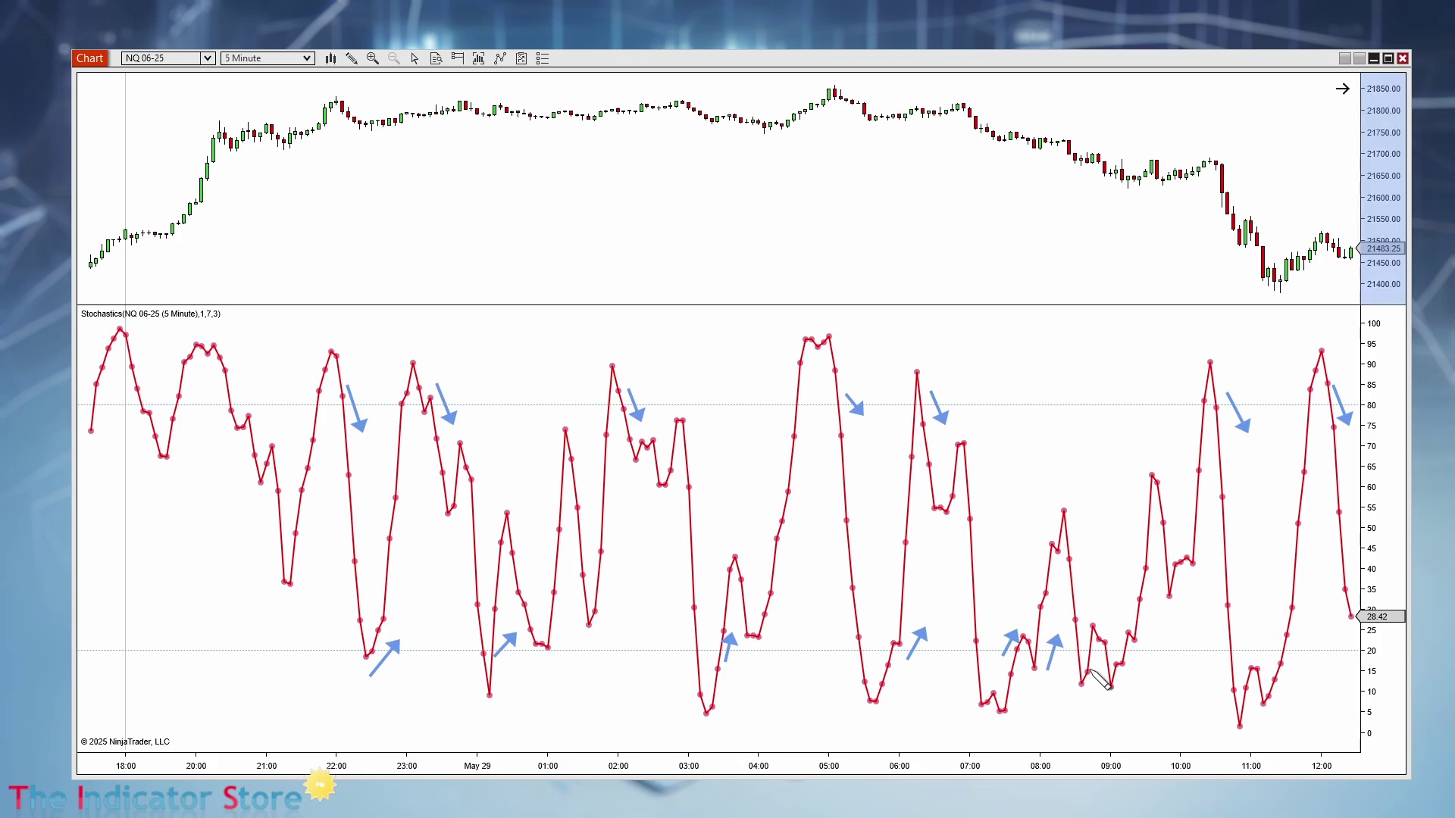
mouse_move(1092, 661)
mouse_down()
mouse_move(1107, 631)
mouse_move(1144, 636)
mouse_up()
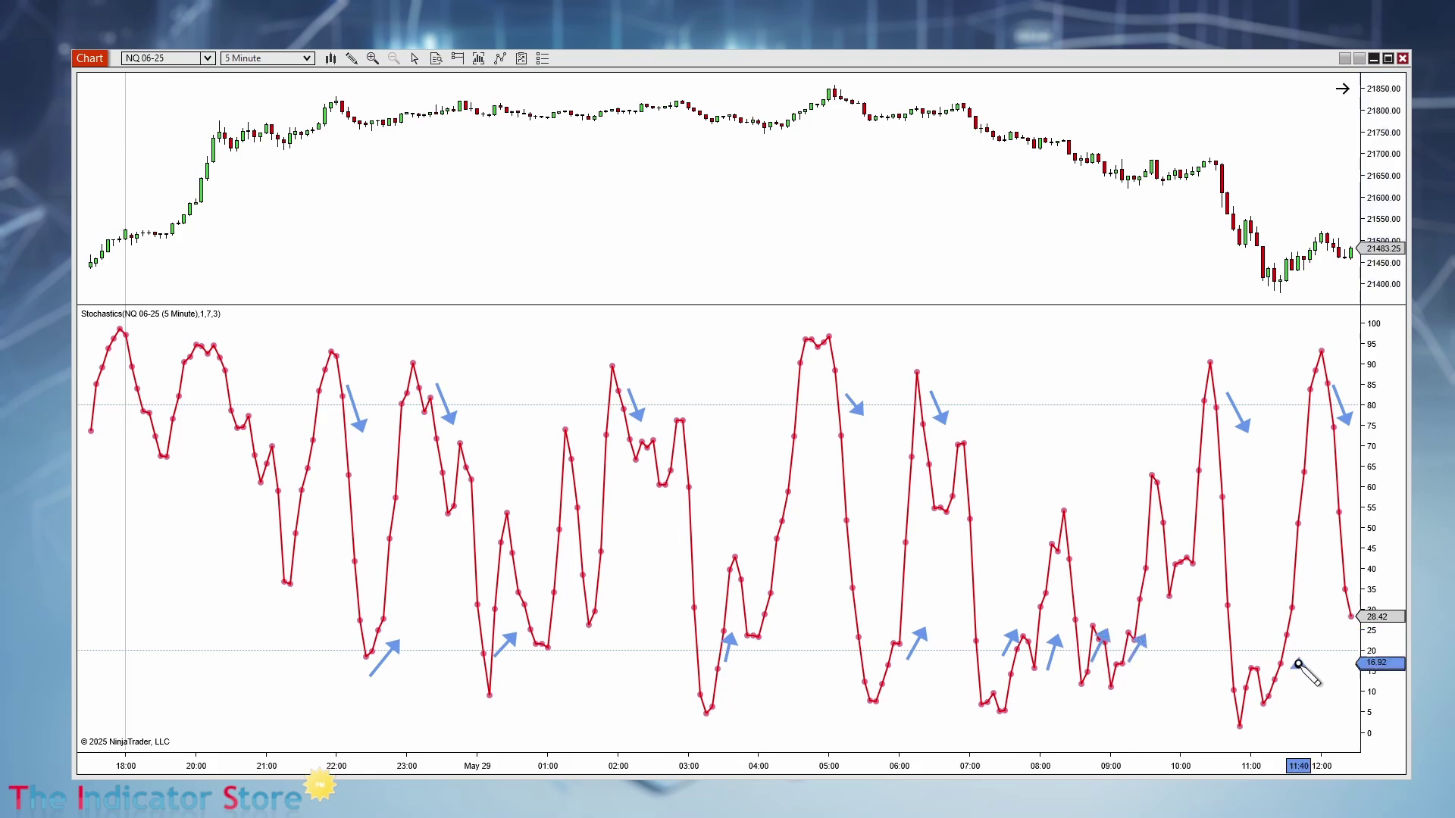
drag(1298, 664, 1317, 636)
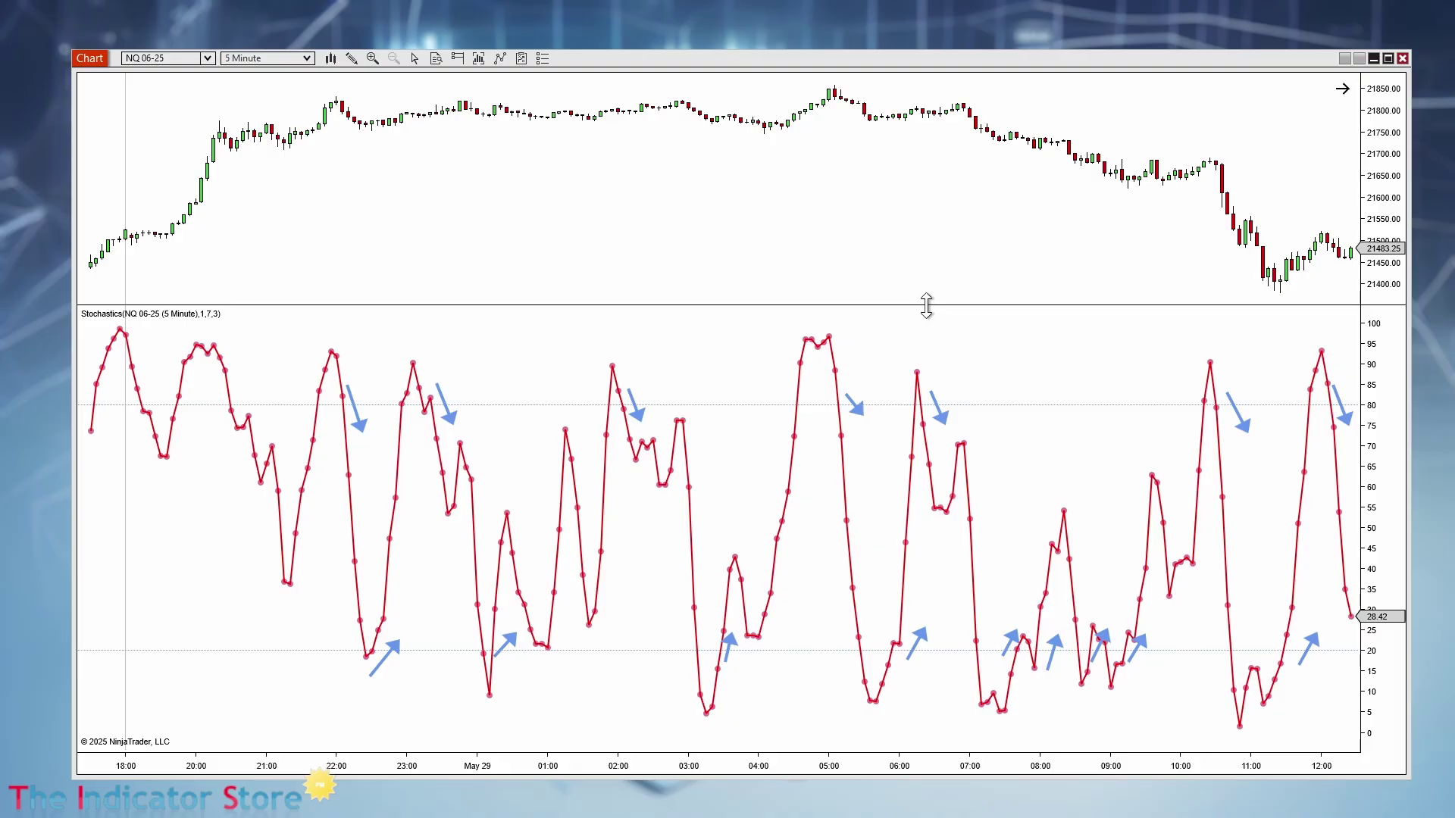
Shrink the Stochastics panel so the price panel takes up most of the chart height.
drag(926, 306, 1012, 640)
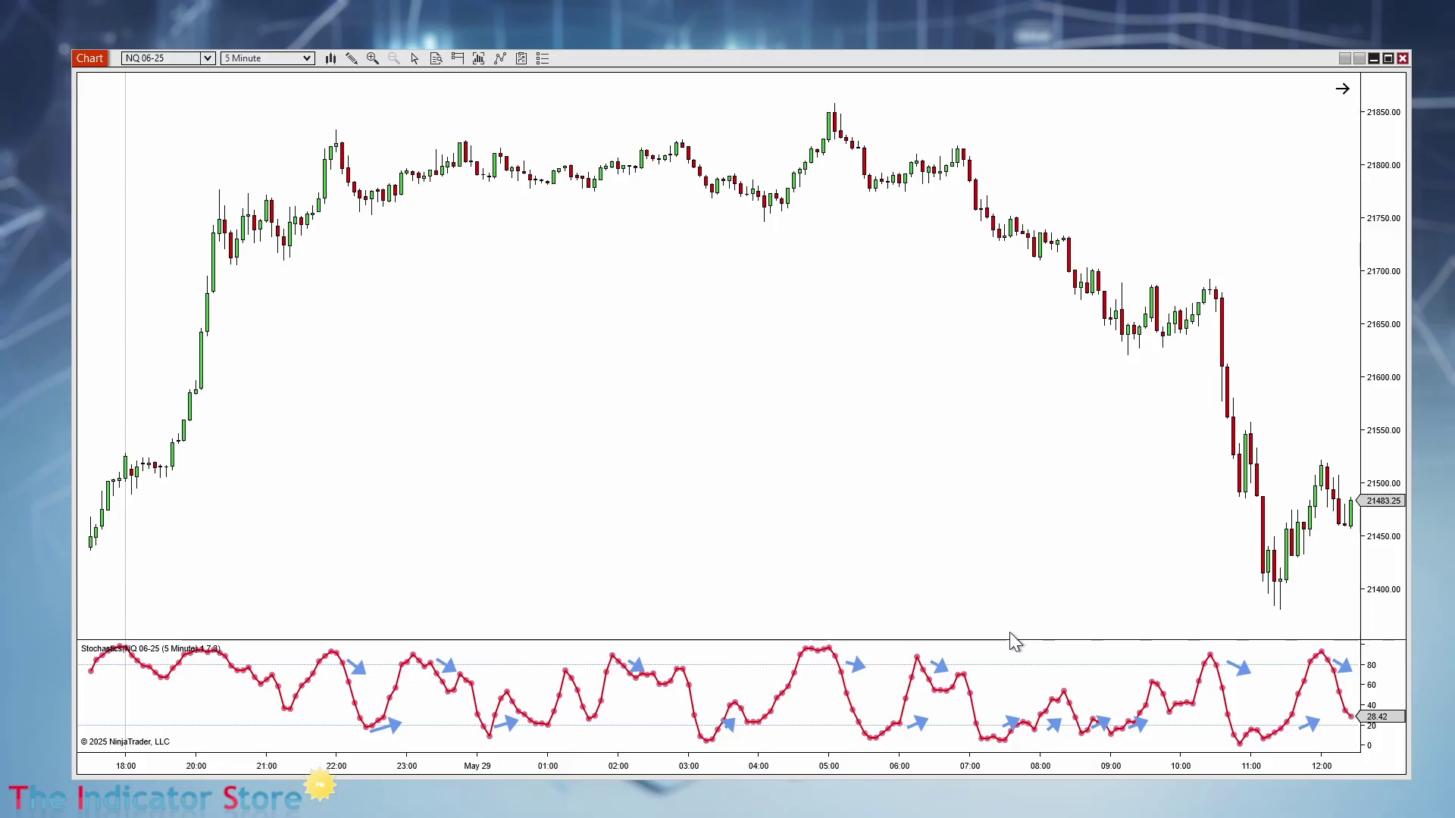
drag(1007, 640, 987, 481)
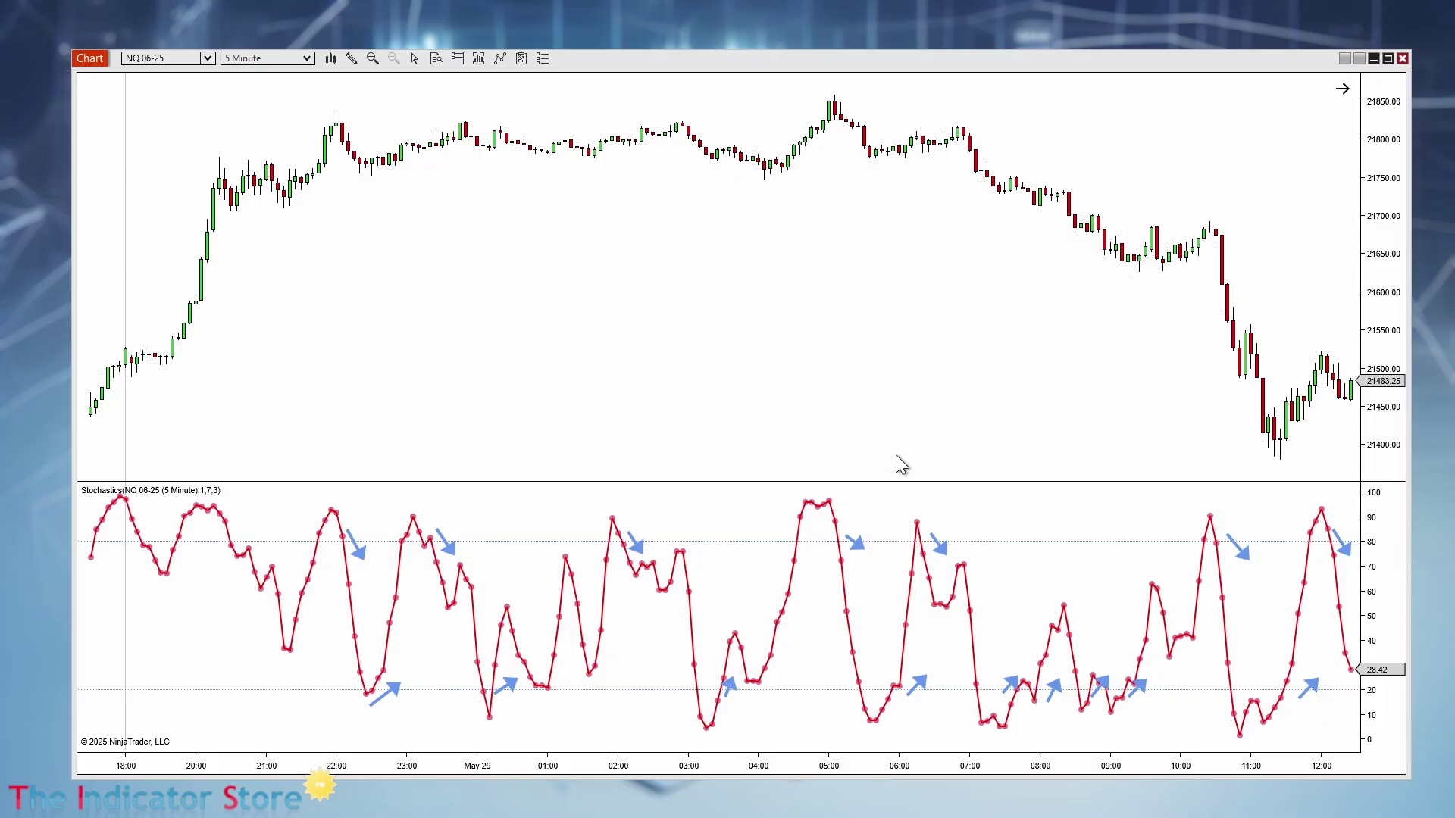
drag(896, 482, 867, 655)
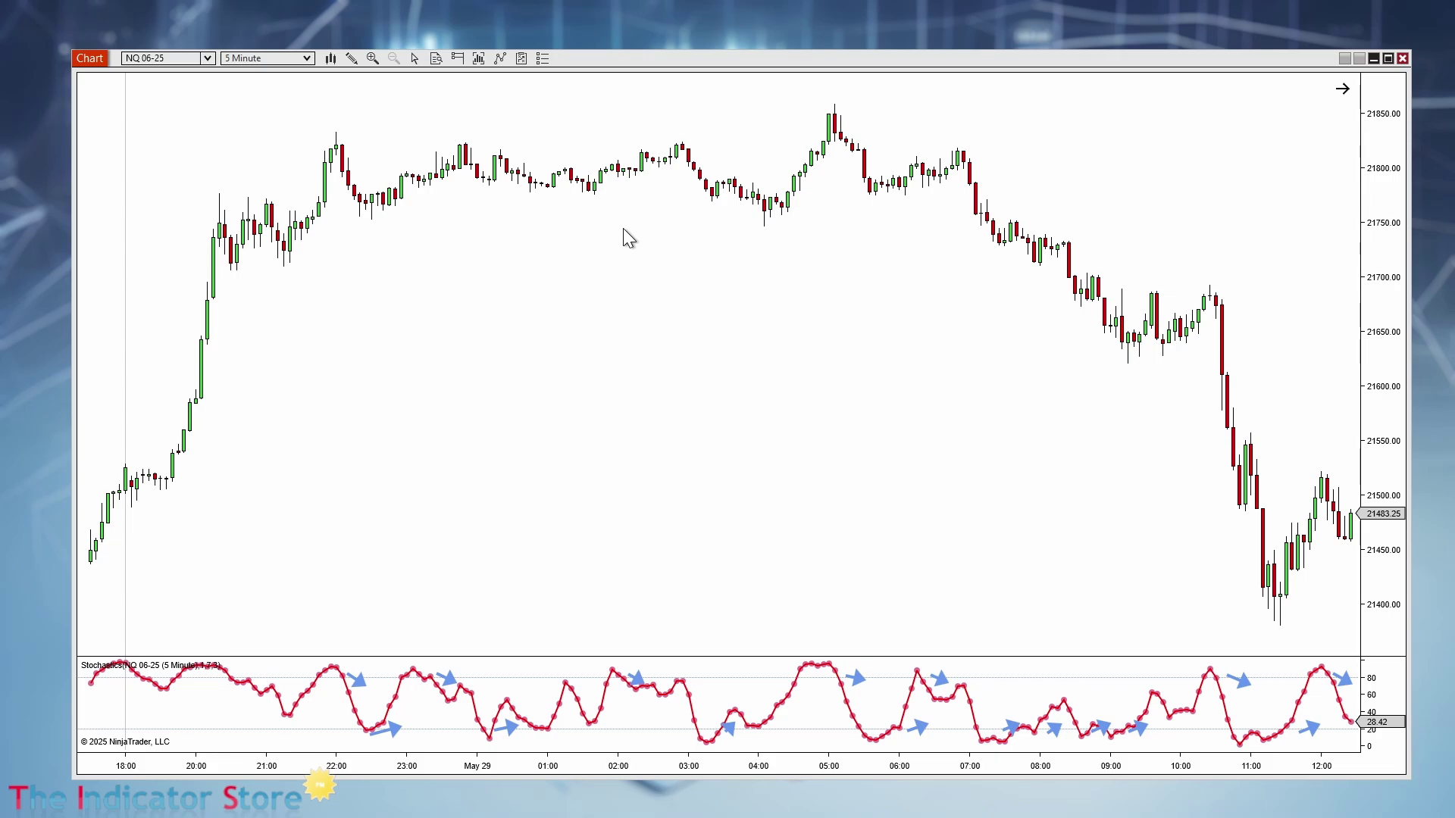
Add the HMA indicator to the price panel with a period of 100.
right_click(529, 262)
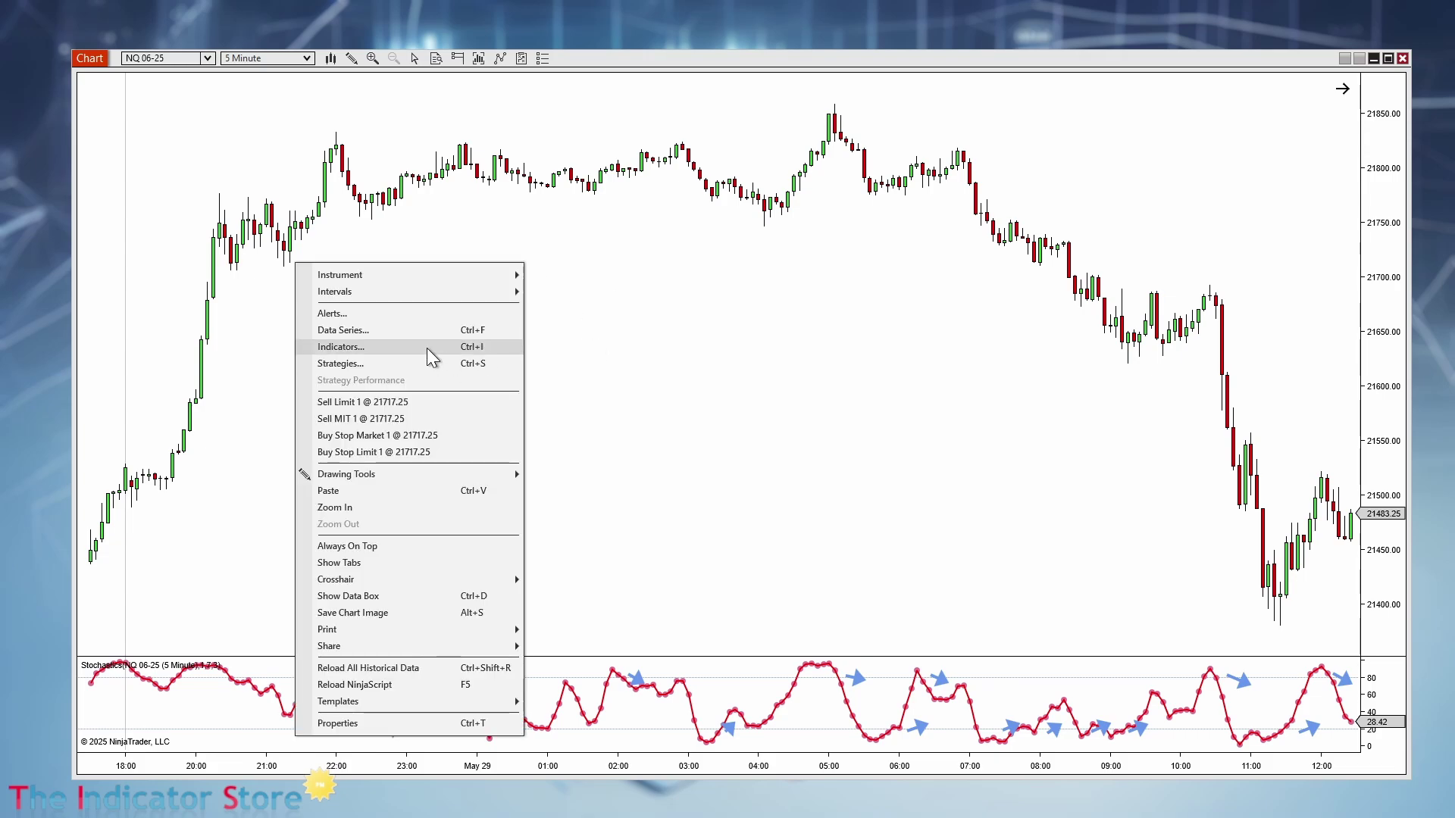
click(429, 354)
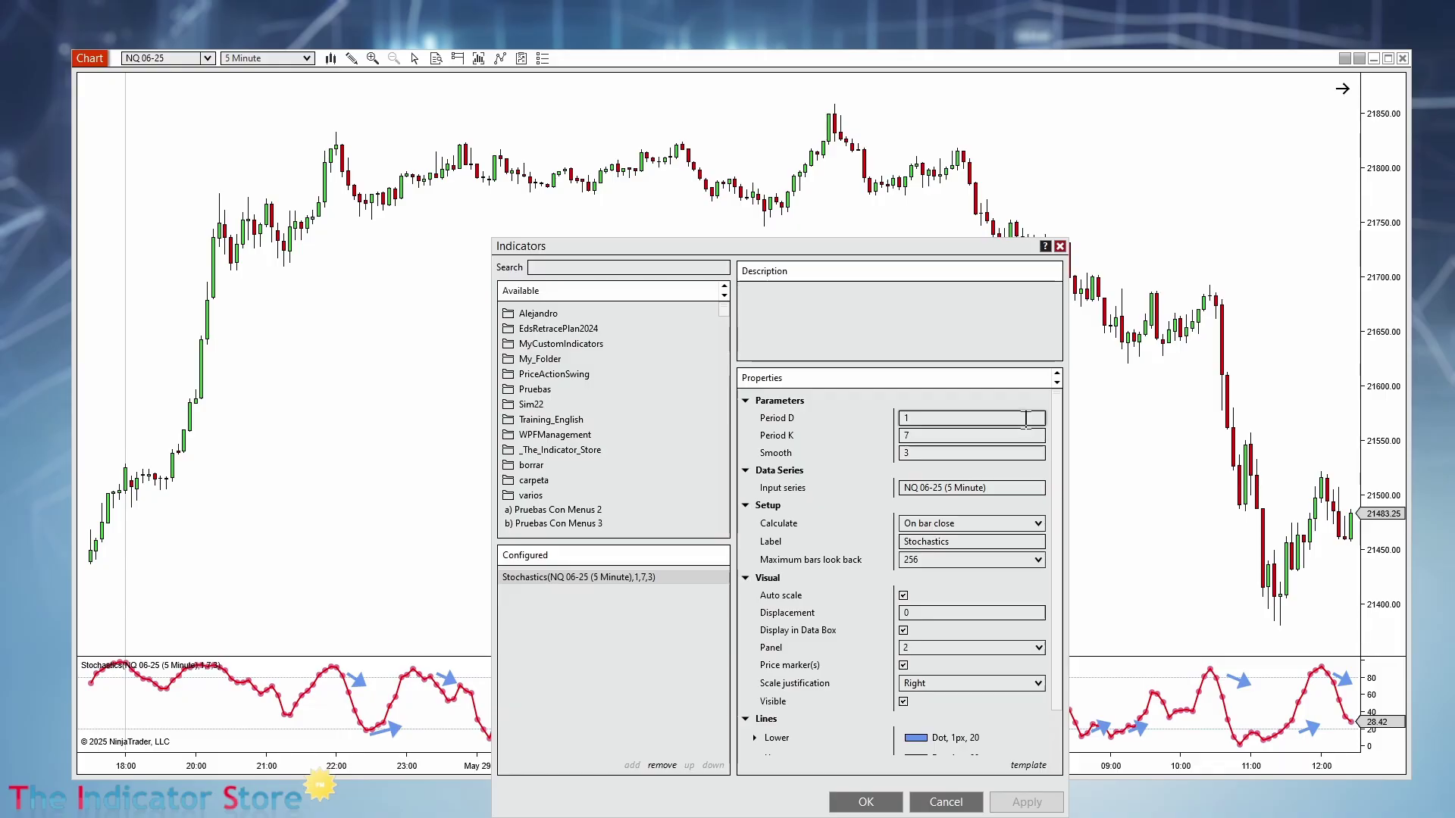
drag(726, 312, 724, 390)
double_click(521, 506)
double_click(917, 417)
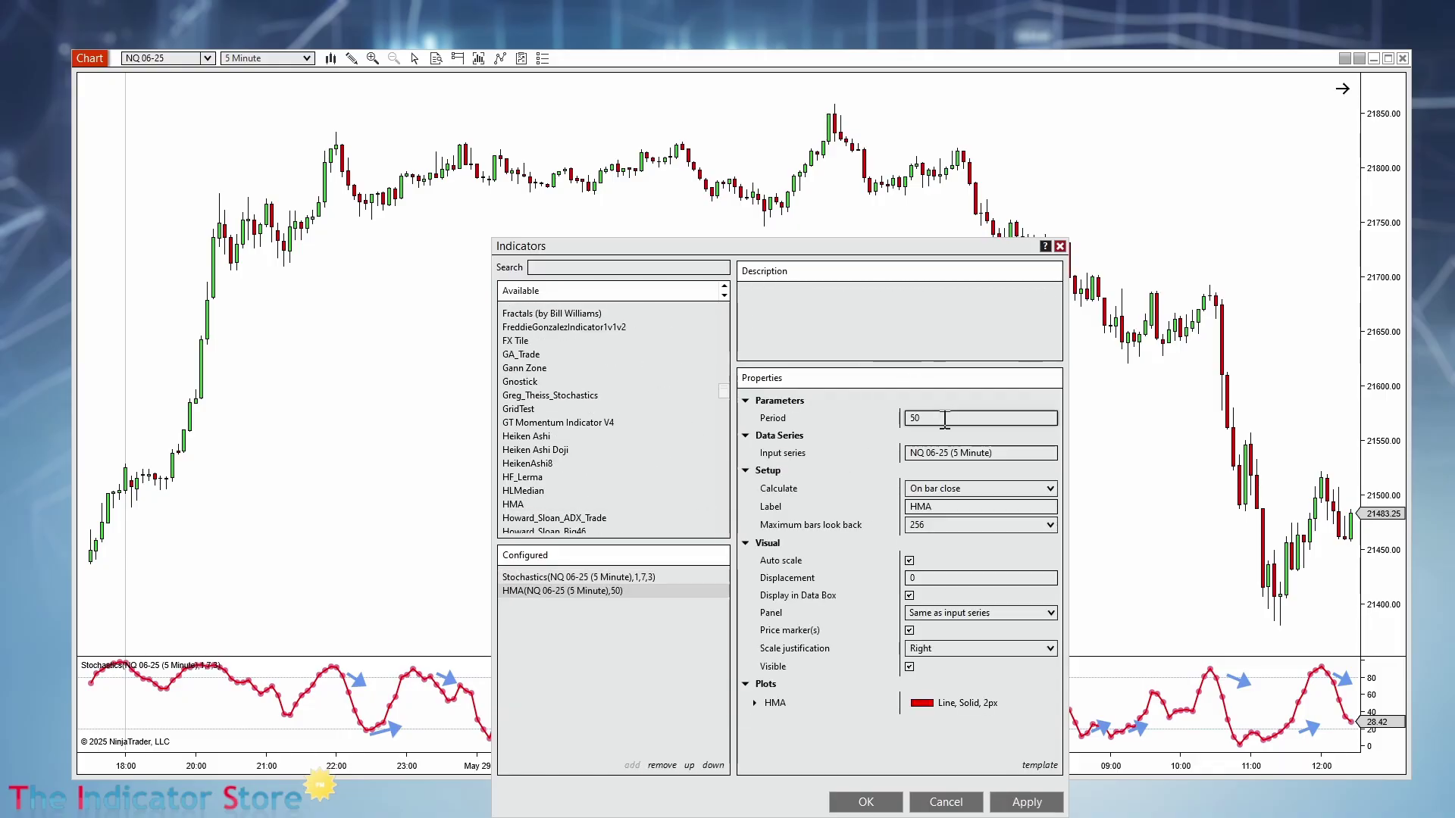
text(100)
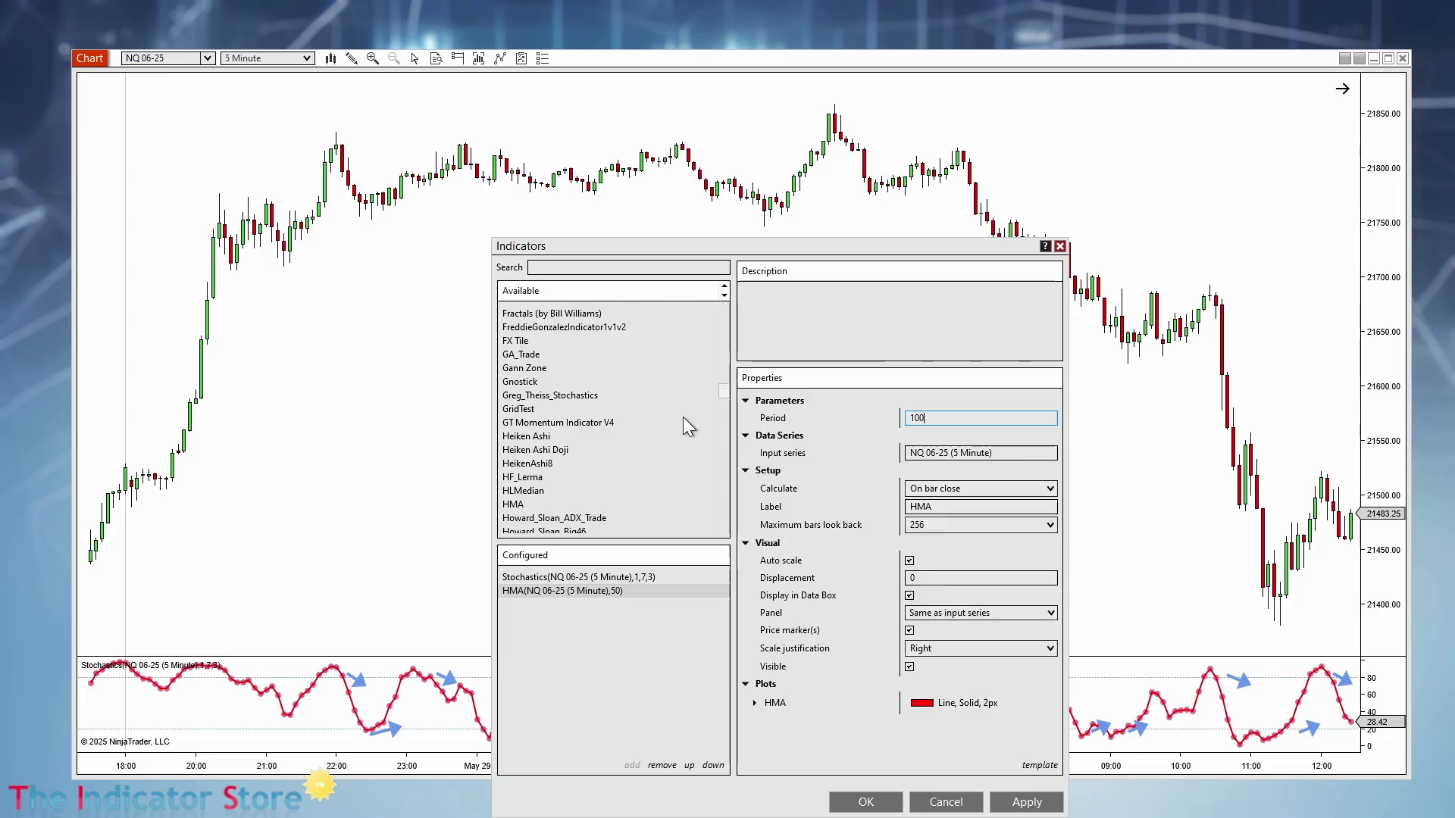
click(863, 801)
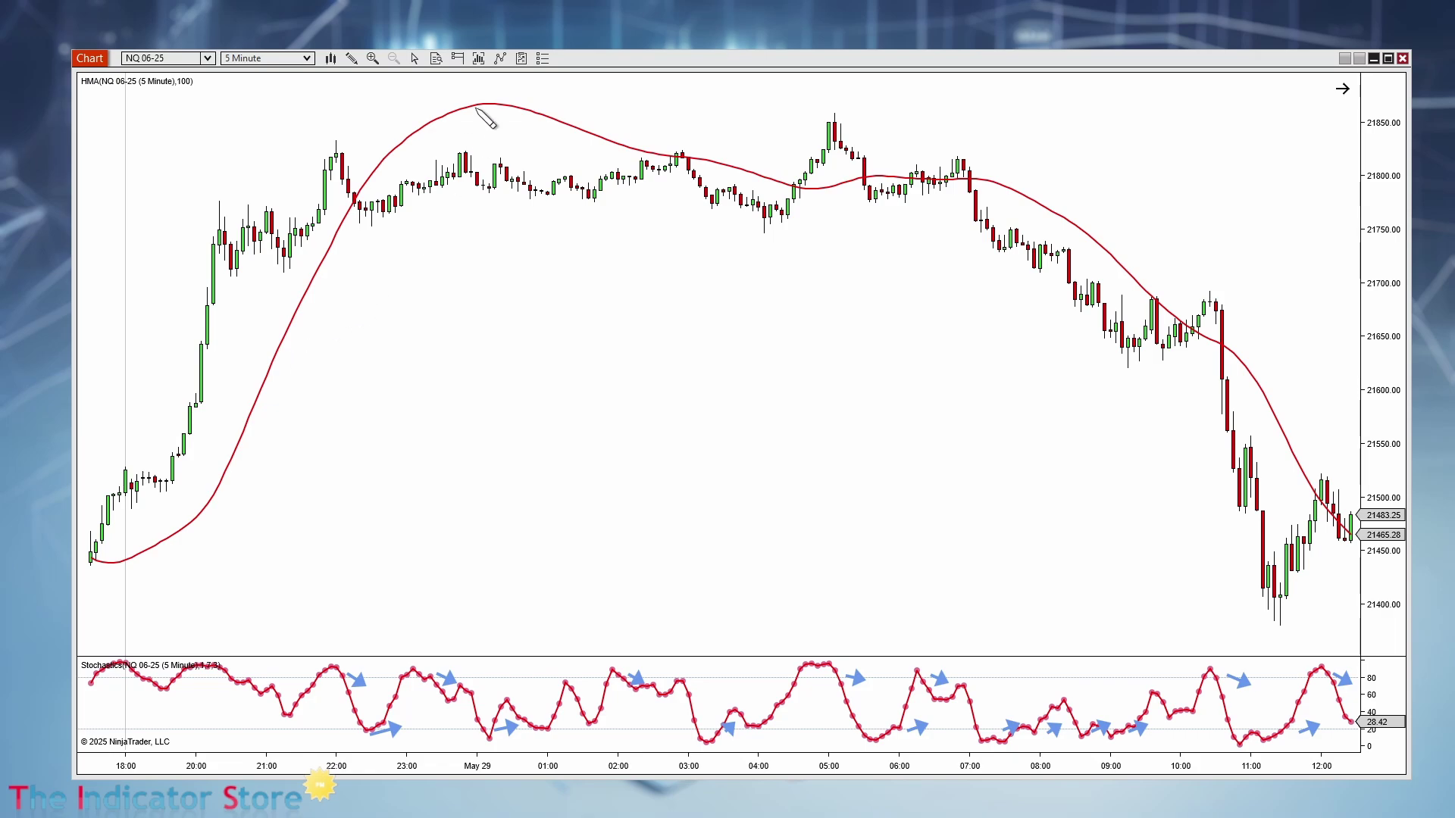
Draw four arrows in the price panel following the HMA's initial rise, its first decline, its flat stretch and its final decline.
drag(489, 84, 727, 150)
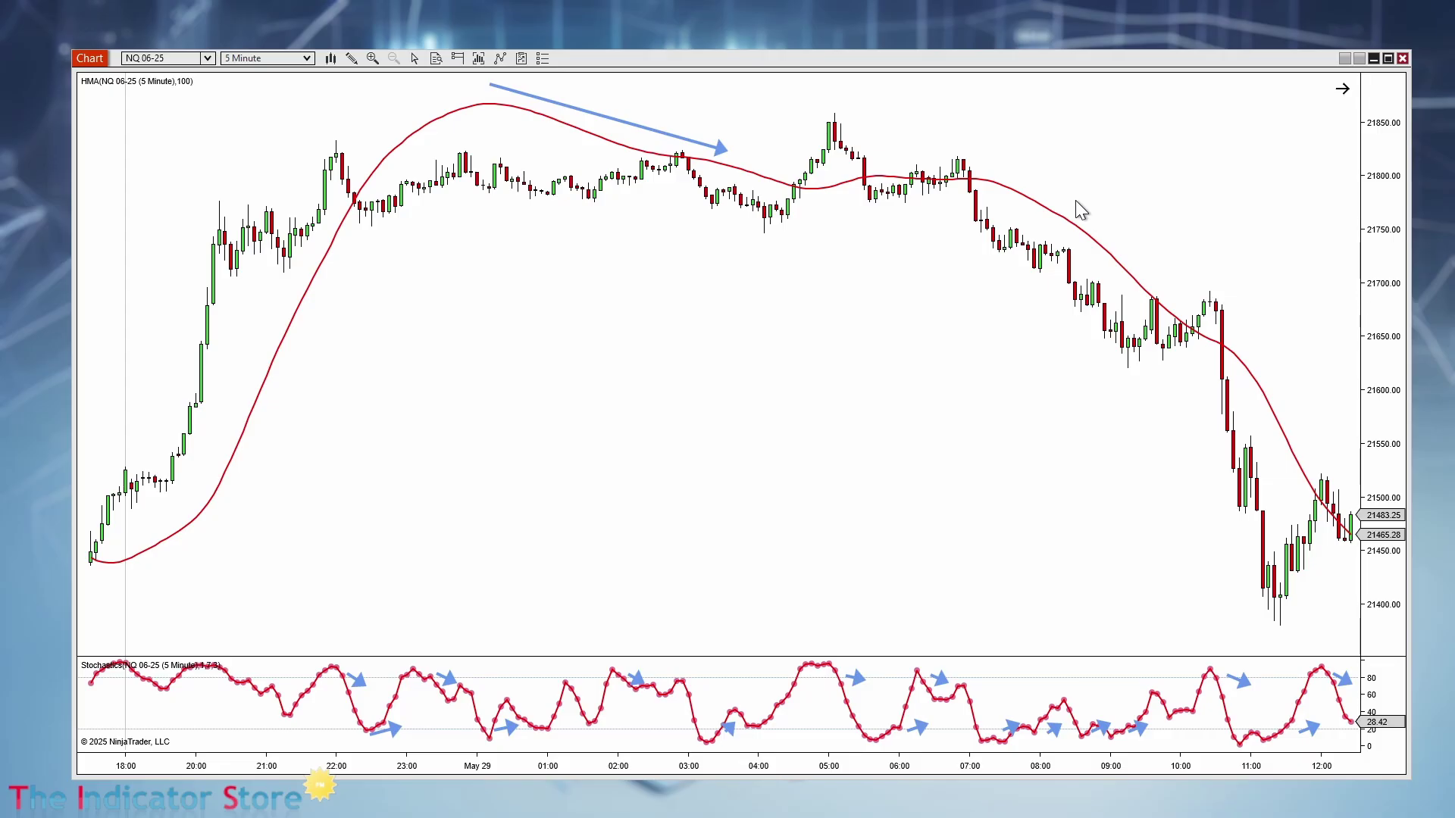
mouse_move(819, 184)
mouse_down()
mouse_move(1001, 181)
mouse_move(918, 135)
mouse_move(951, 270)
mouse_move(994, 180)
mouse_move(1129, 234)
mouse_move(1309, 380)
mouse_up()
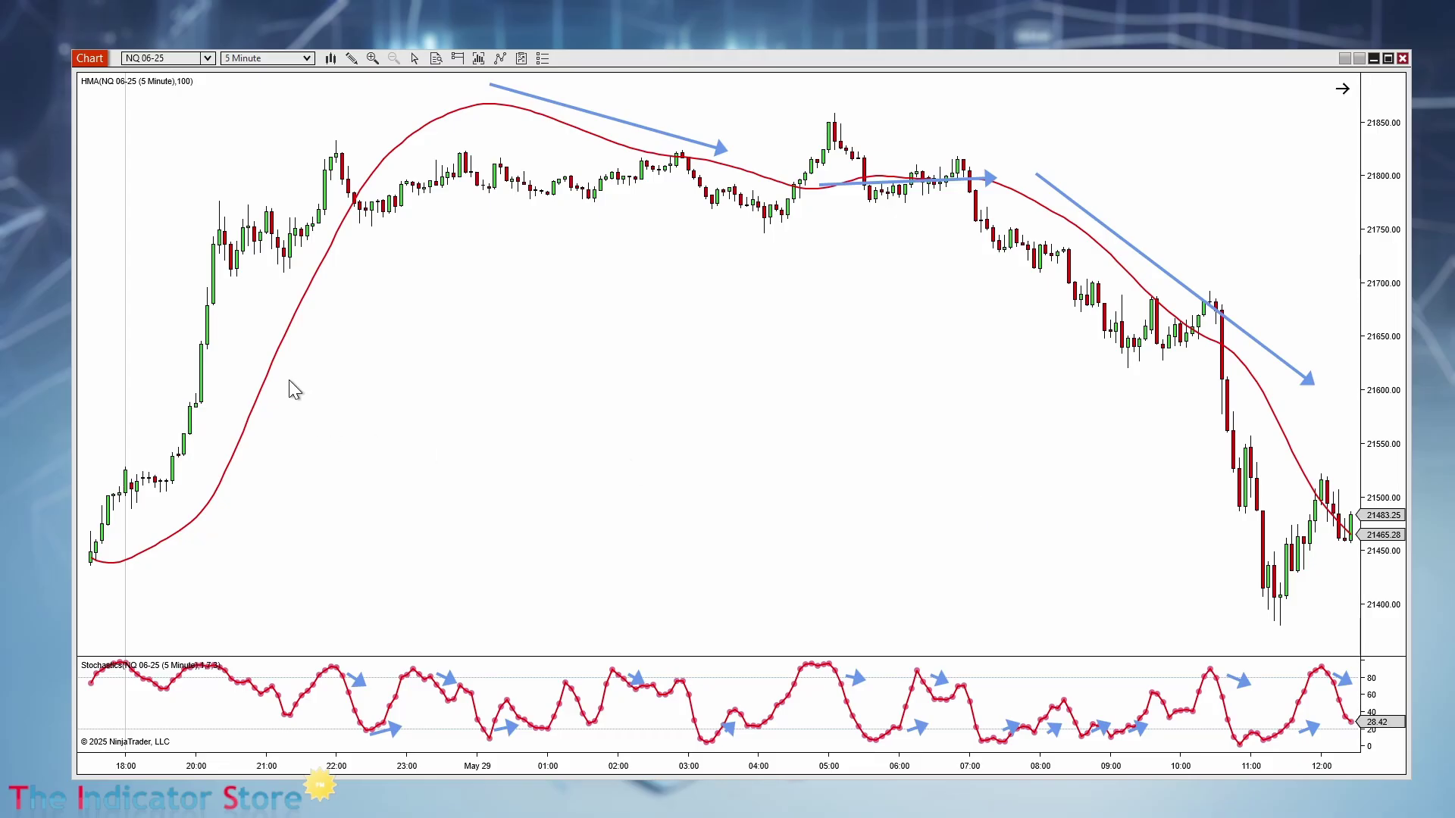
drag(205, 377, 370, 115)
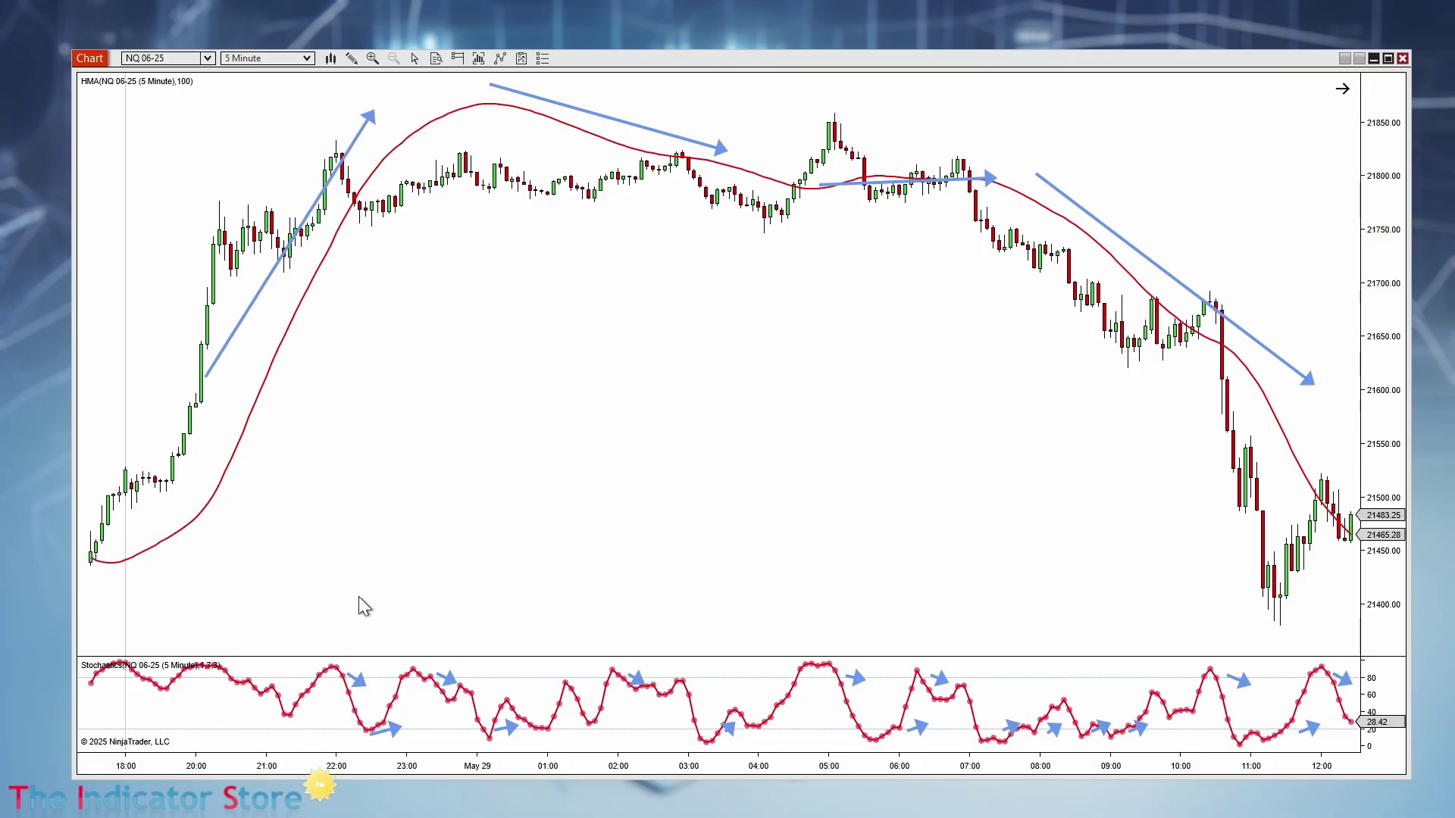
Lengthen the first upward arrow in the Stochastics panel and shift the long falling arrow slightly earlier along the HMA.
drag(390, 732, 404, 717)
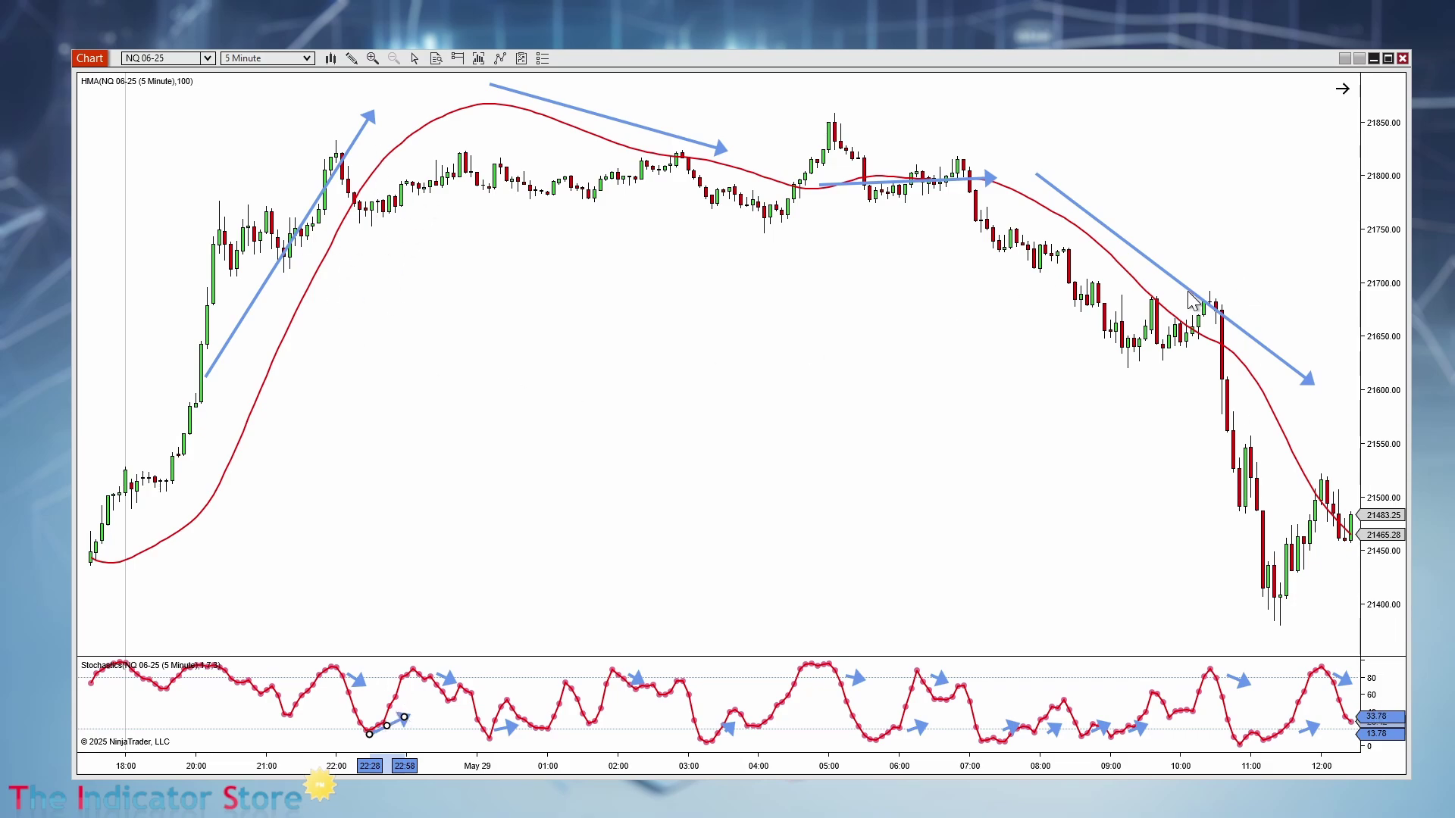
mouse_move(1187, 290)
mouse_down()
mouse_move(1179, 263)
mouse_move(1163, 283)
mouse_up()
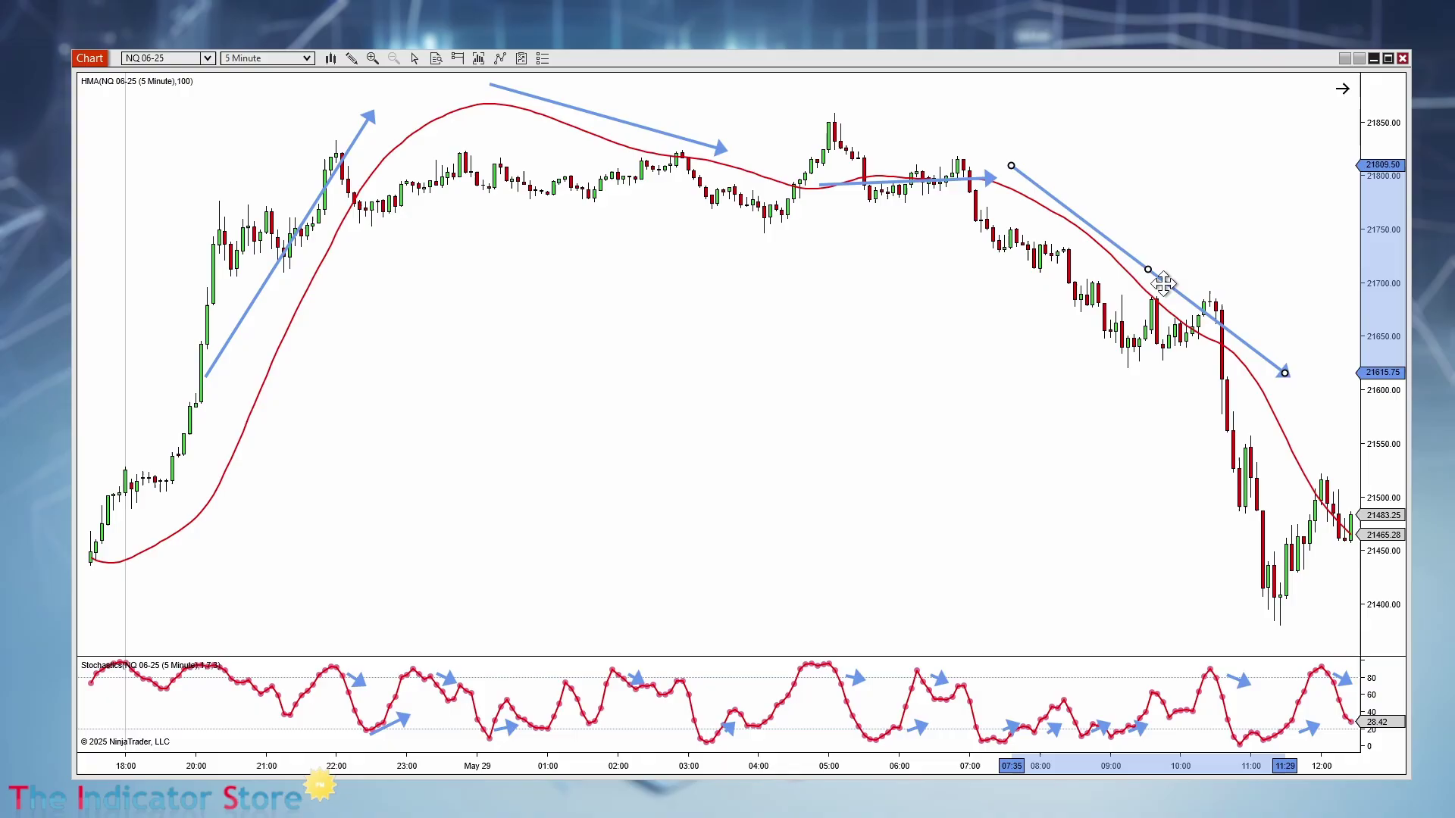
click(1244, 684)
double_click(1244, 683)
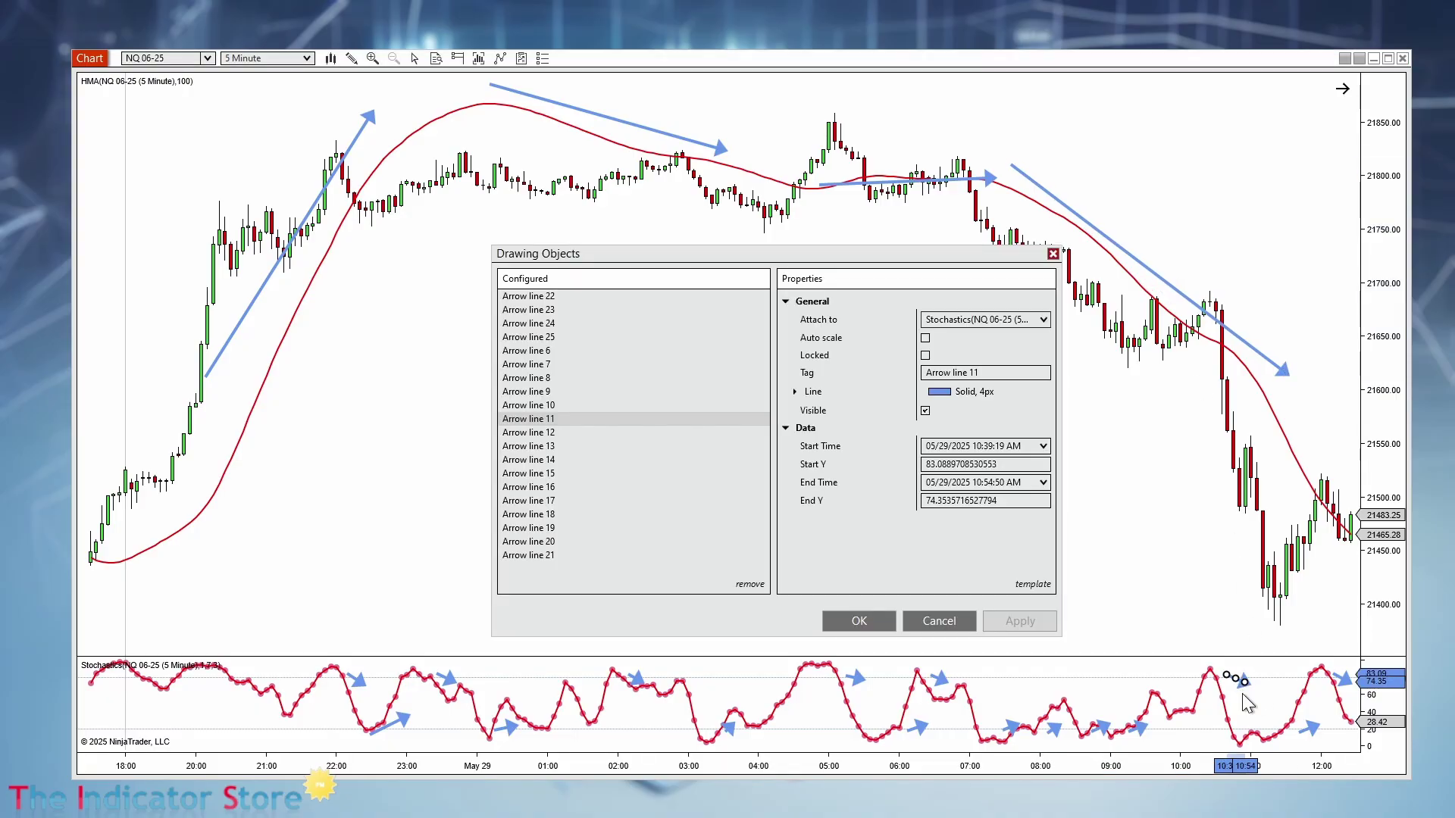
click(940, 617)
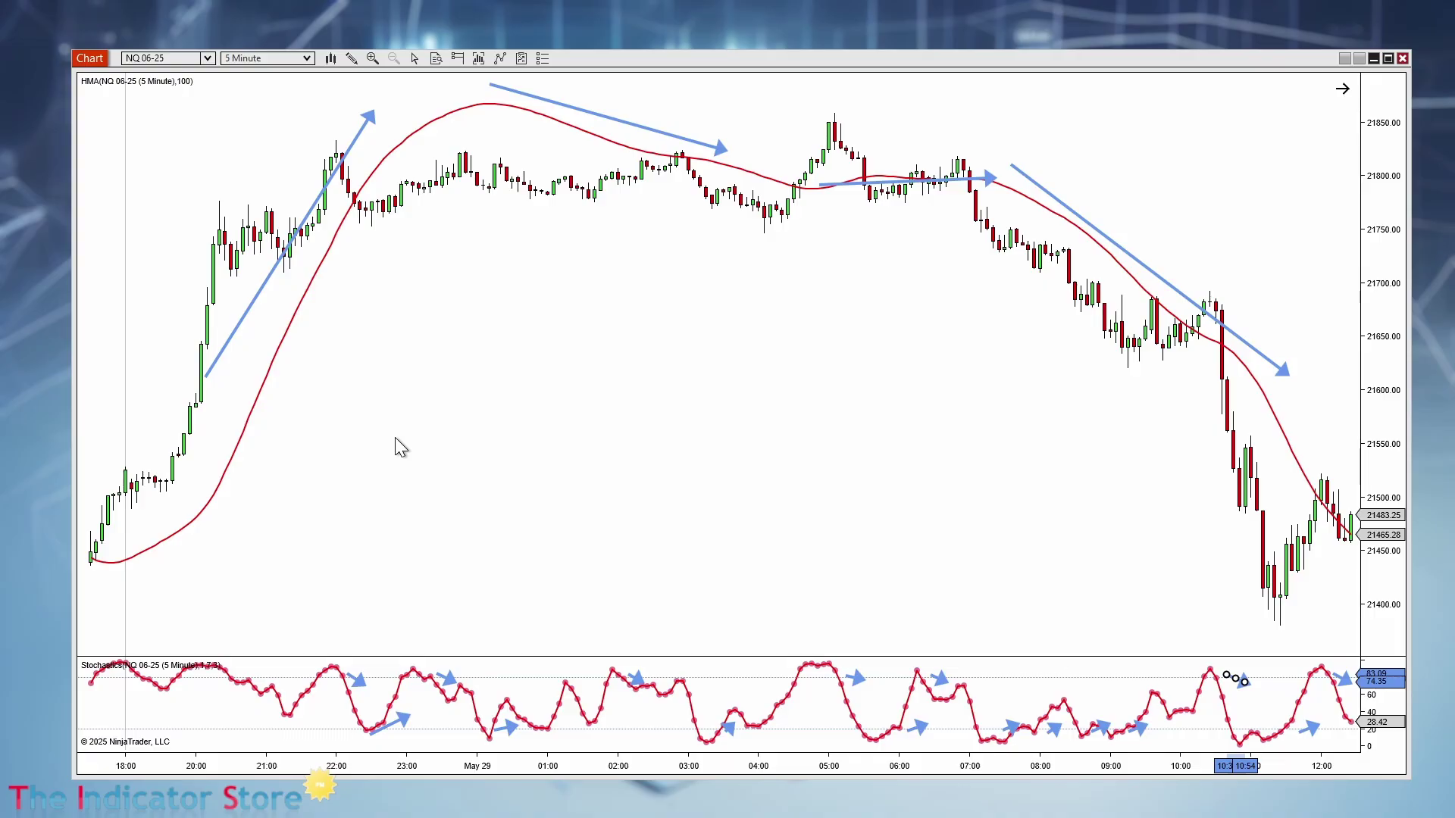
Add the Momentum indicator to the chart's configured indicators.
right_click(415, 322)
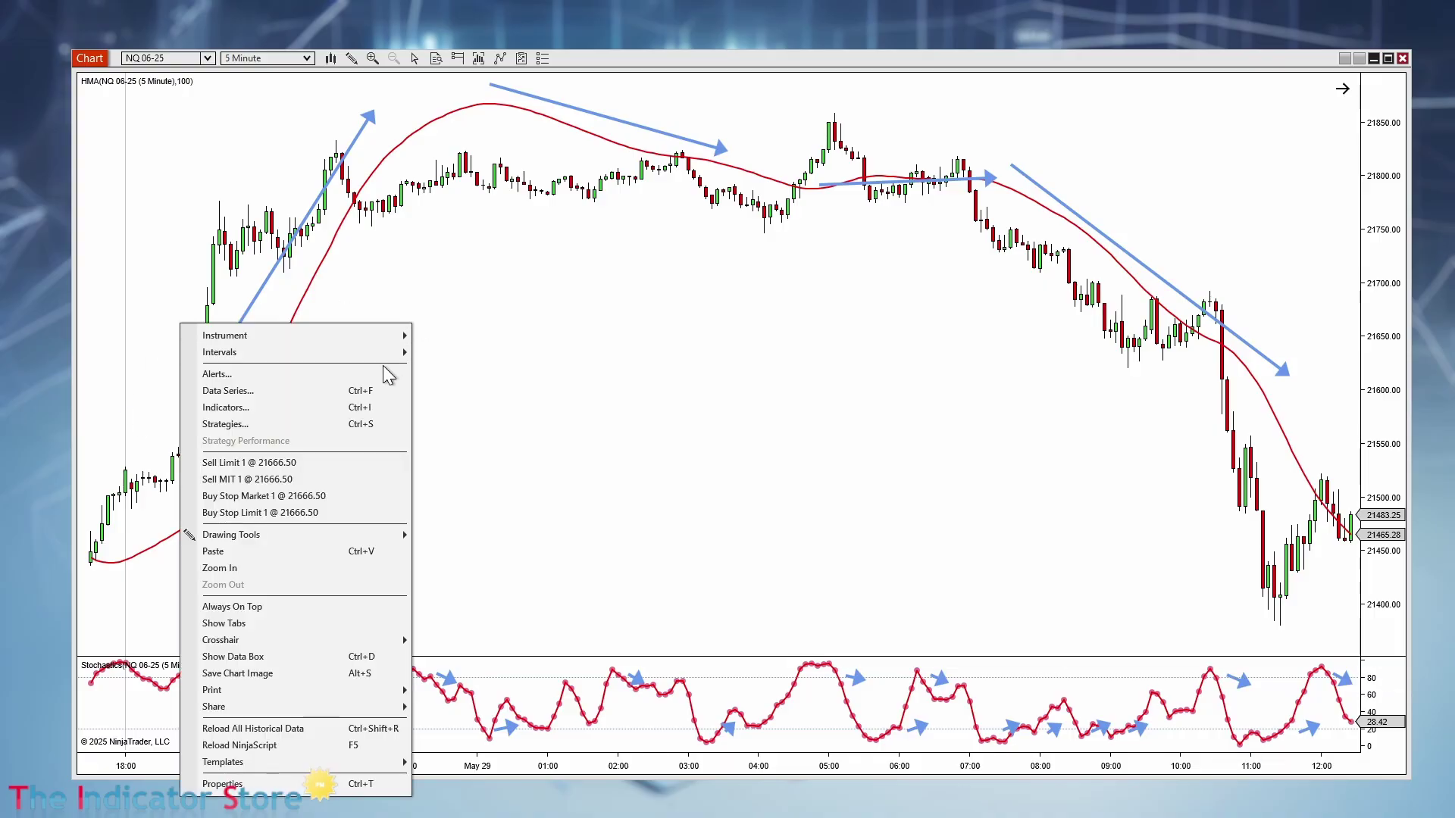
click(350, 418)
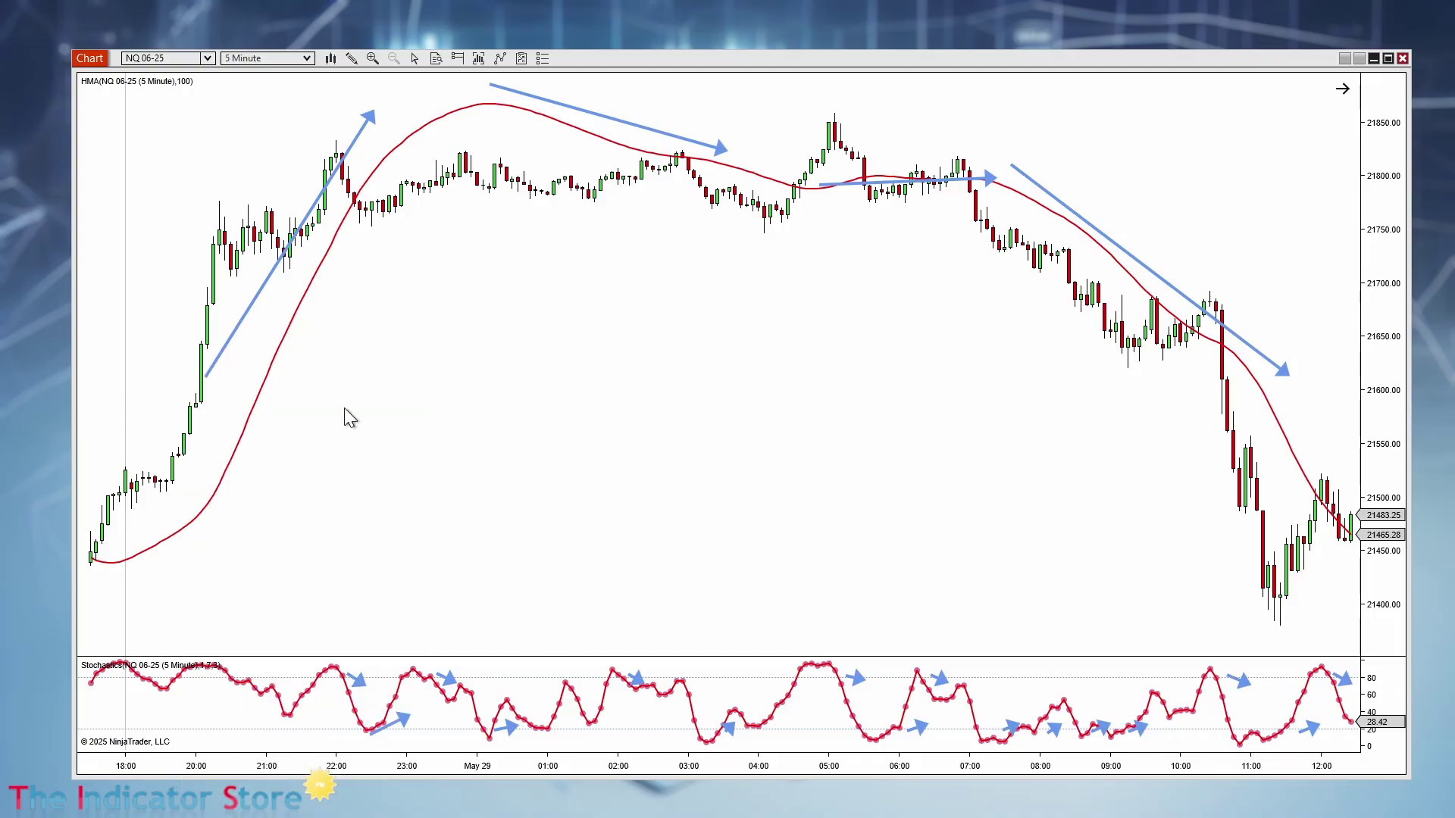
scroll(609, 447, down, 10)
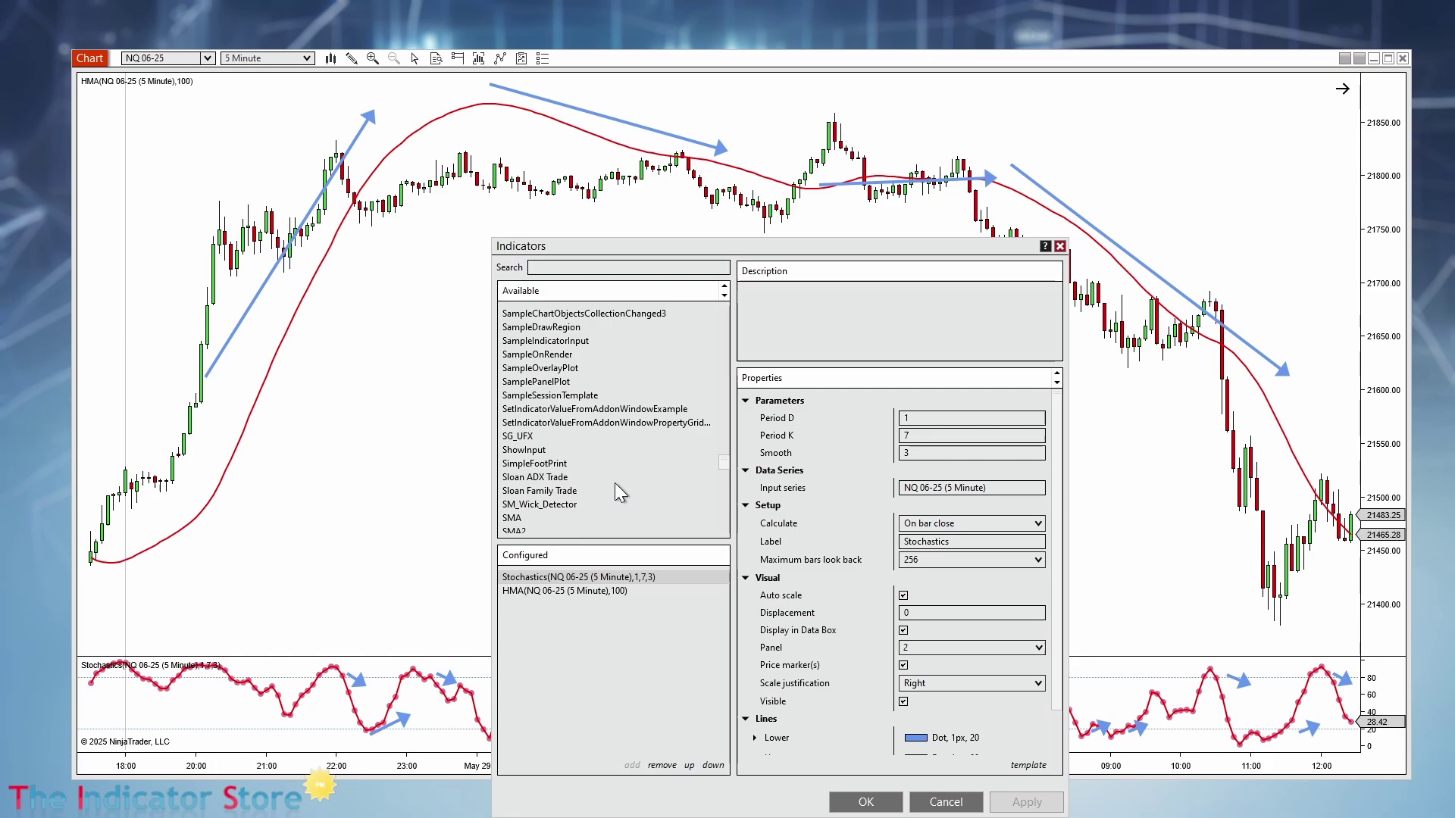
scroll(615, 485, down, 3)
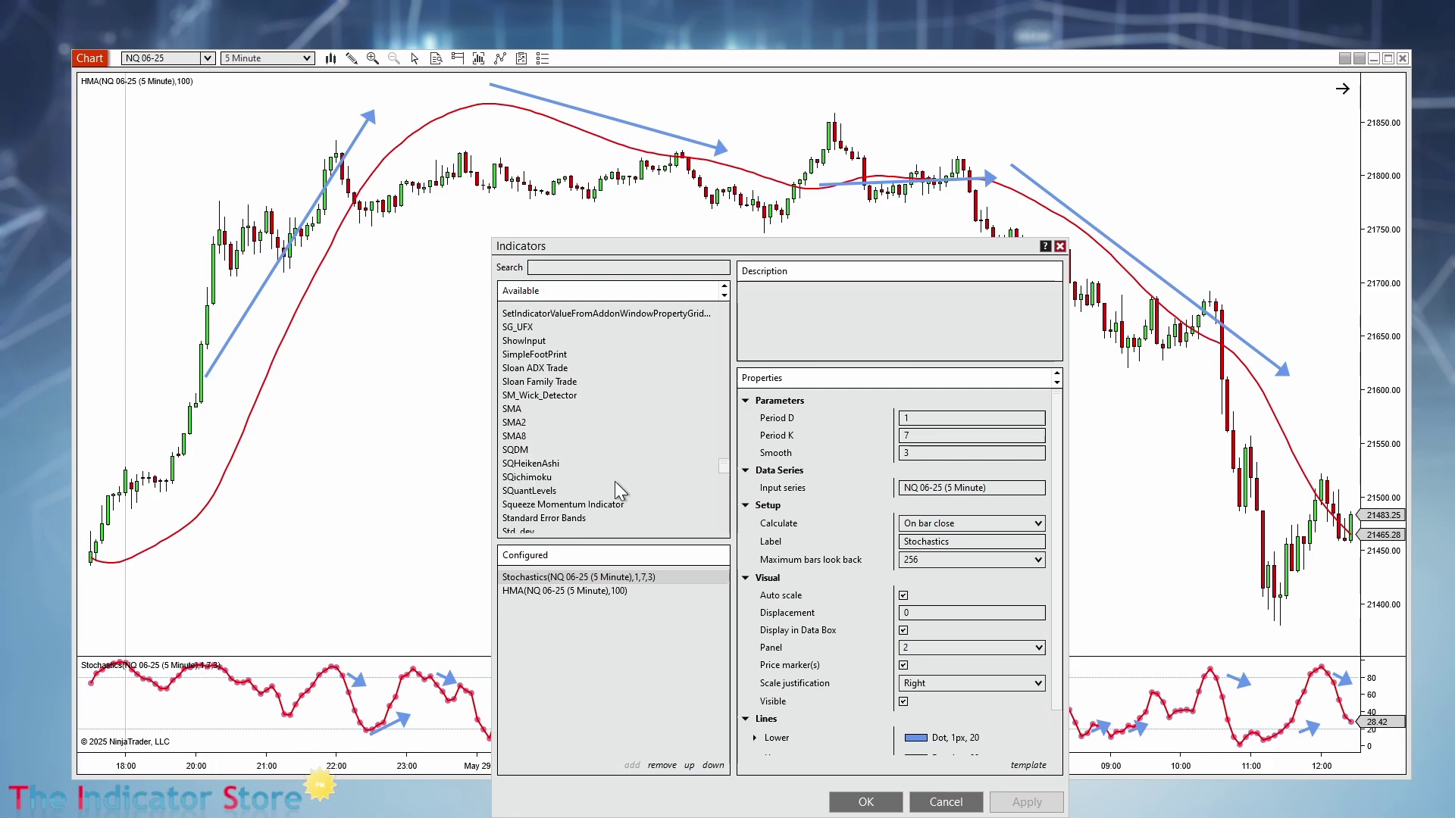
scroll(615, 480, down, 3)
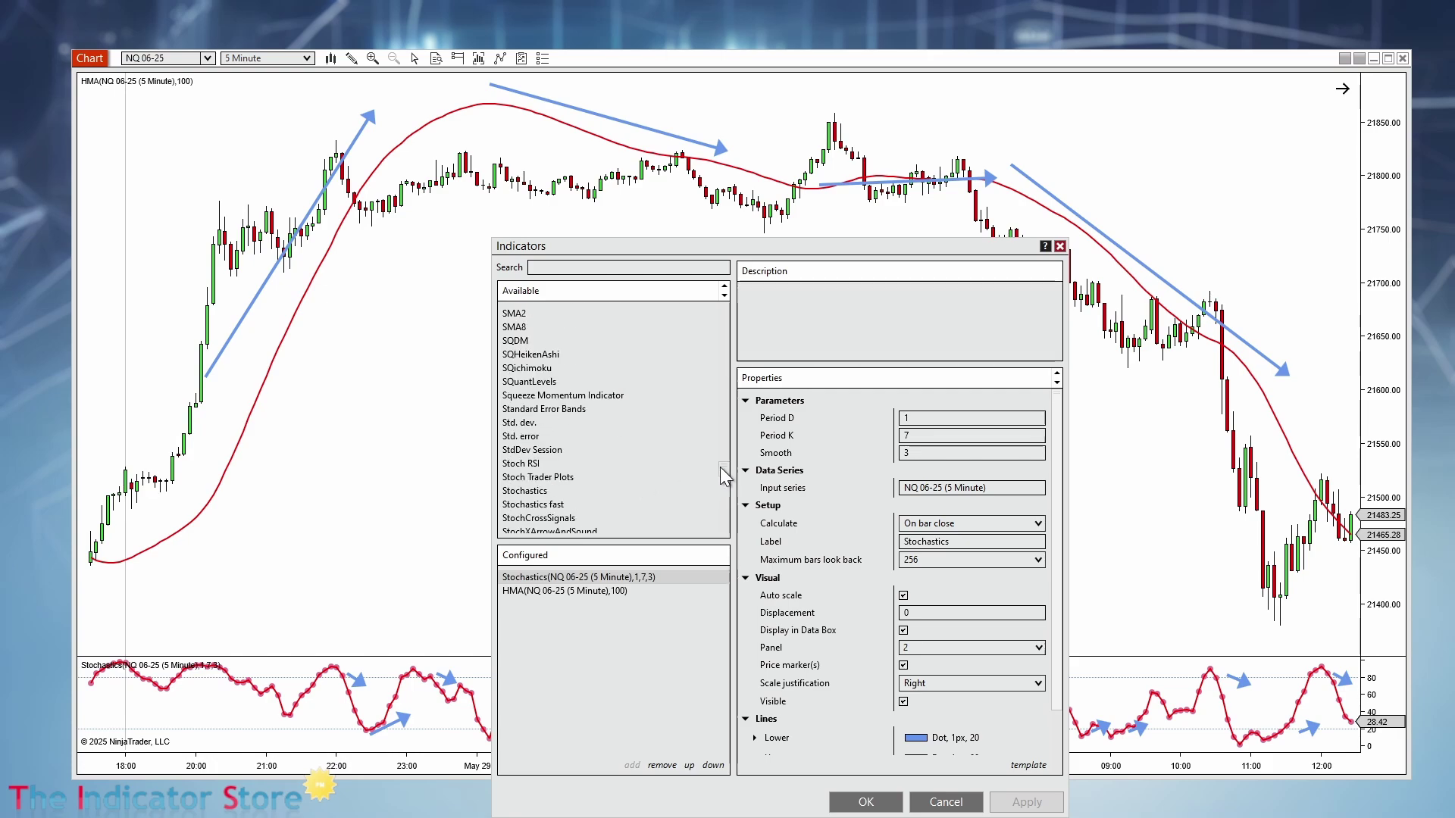
drag(722, 471, 721, 415)
scroll(604, 459, up, 3)
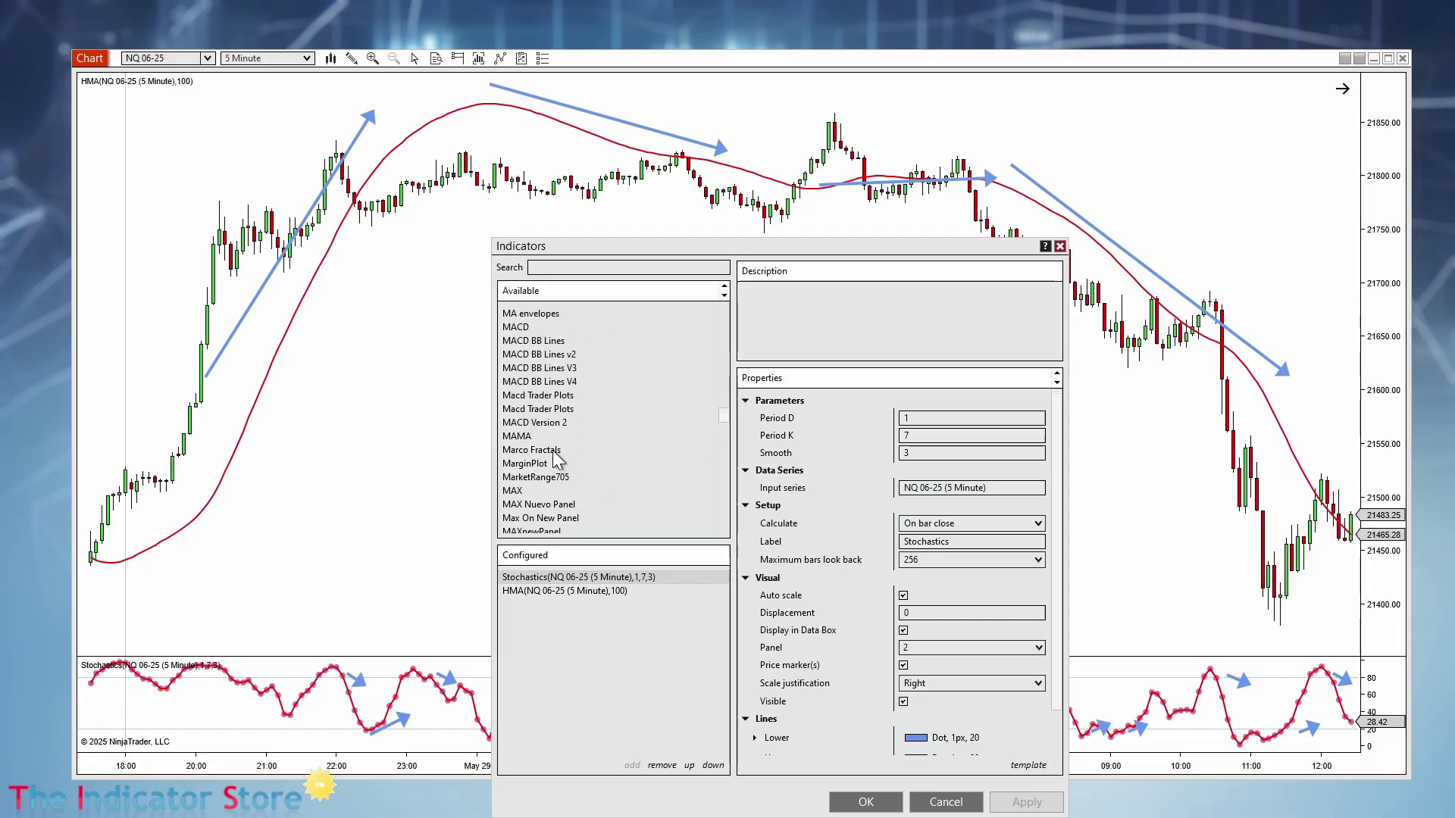
scroll(556, 508, down, 2)
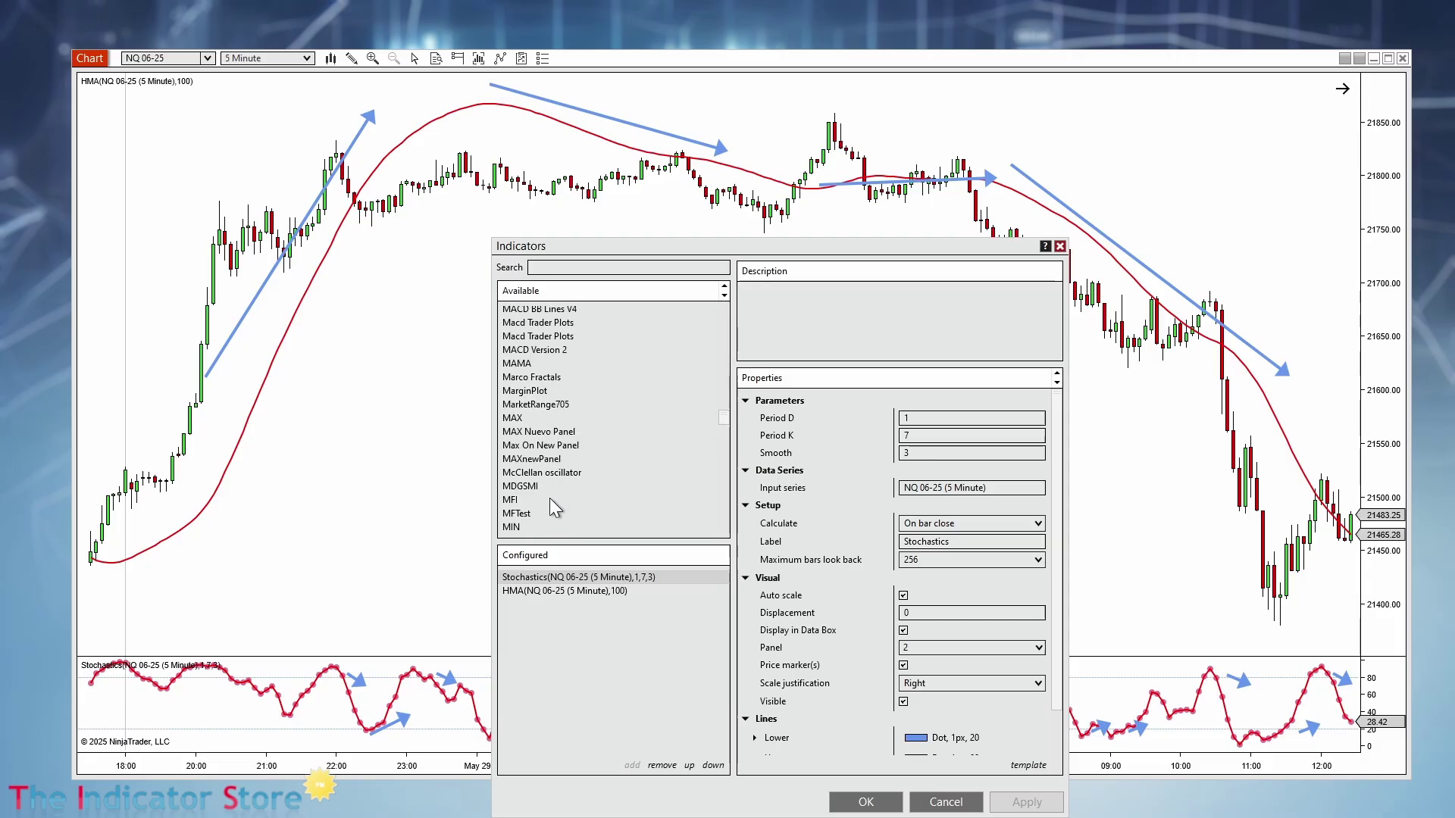
scroll(556, 508, down, 2)
click(530, 483)
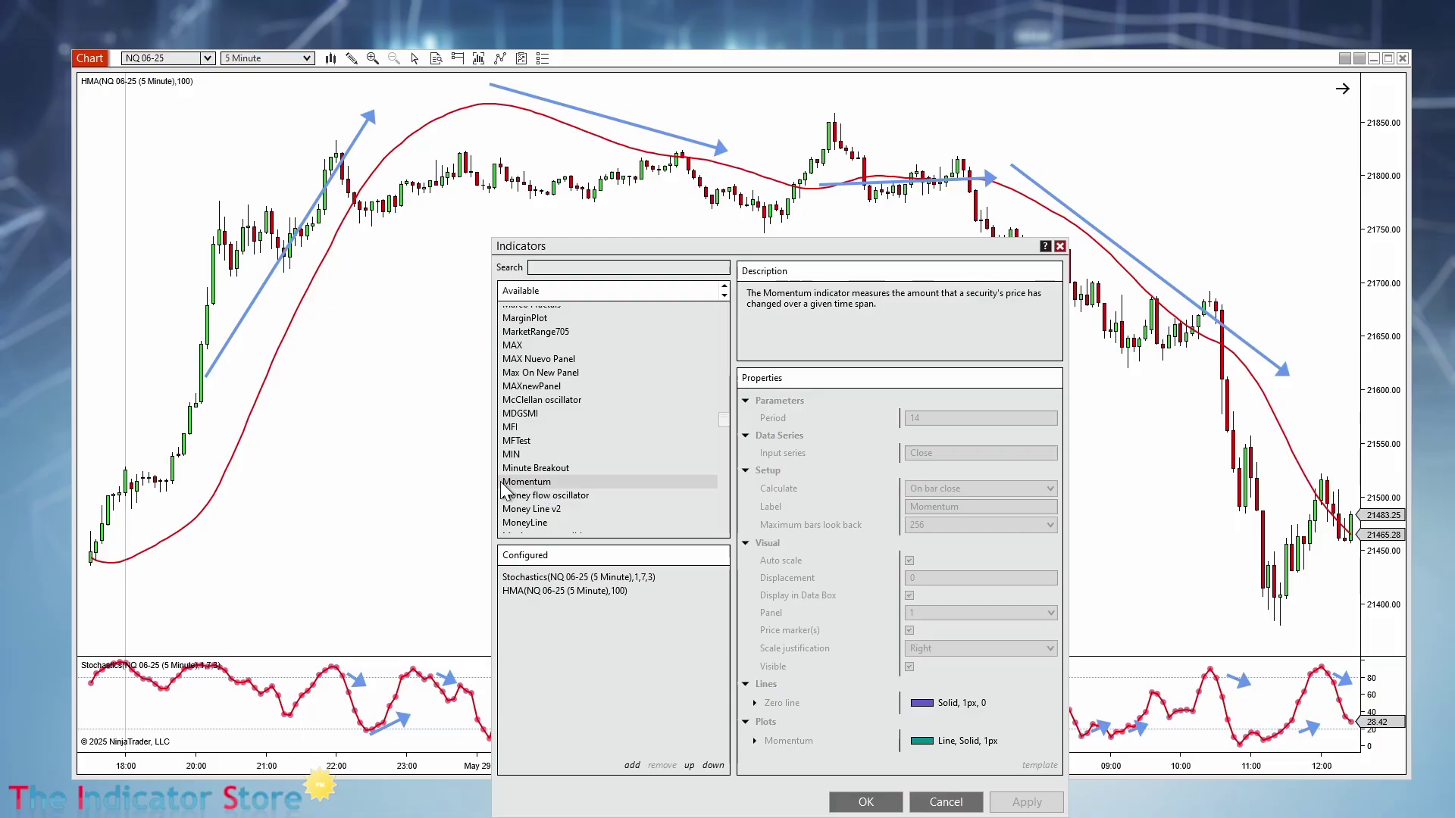
double_click(529, 483)
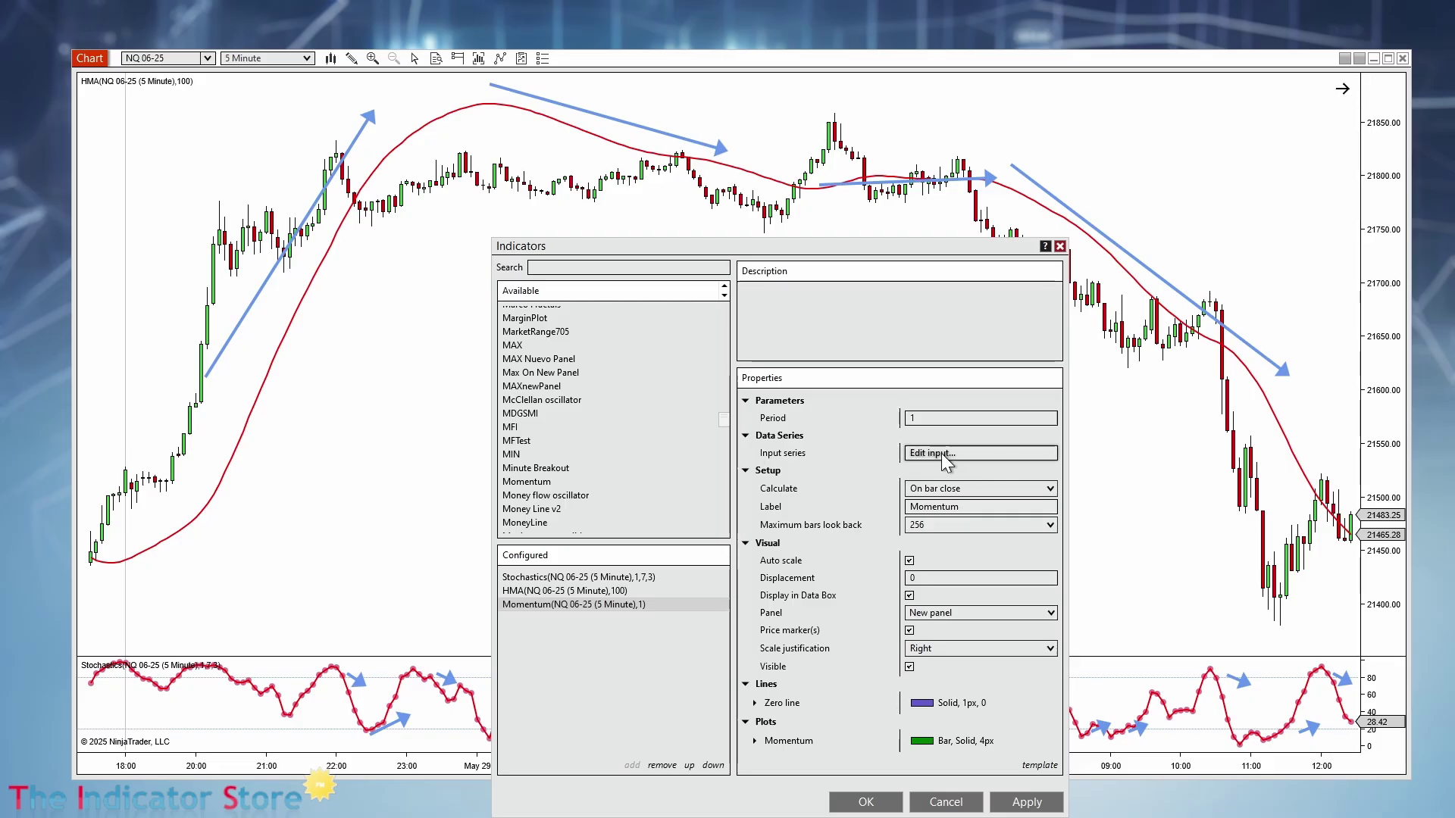
Apply Momentum in a new panel with a period of 1 and the NQ 06-25 (5 Minute) input series.
double_click(930, 418)
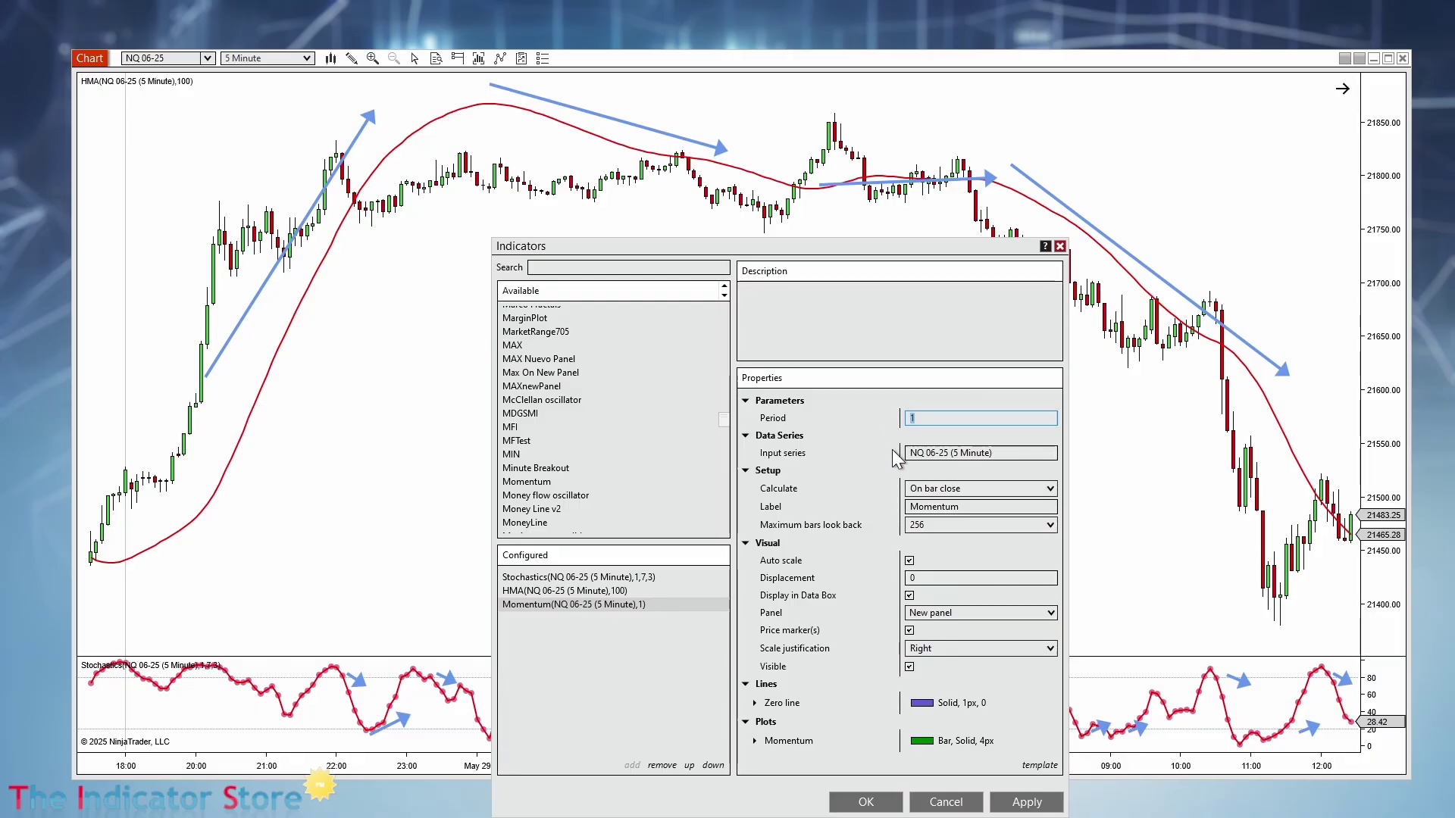
mouse_move(928, 458)
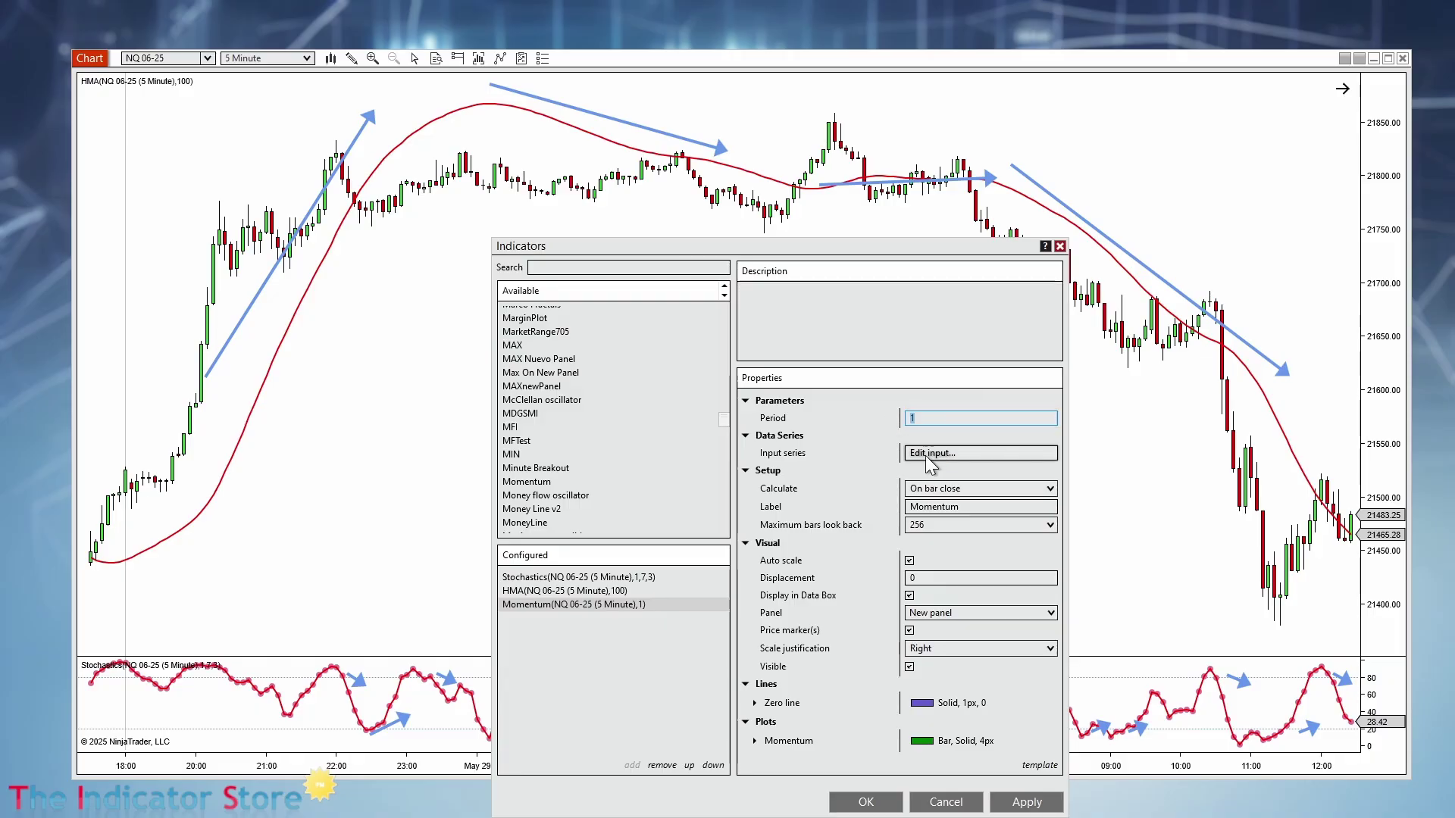
click(1030, 805)
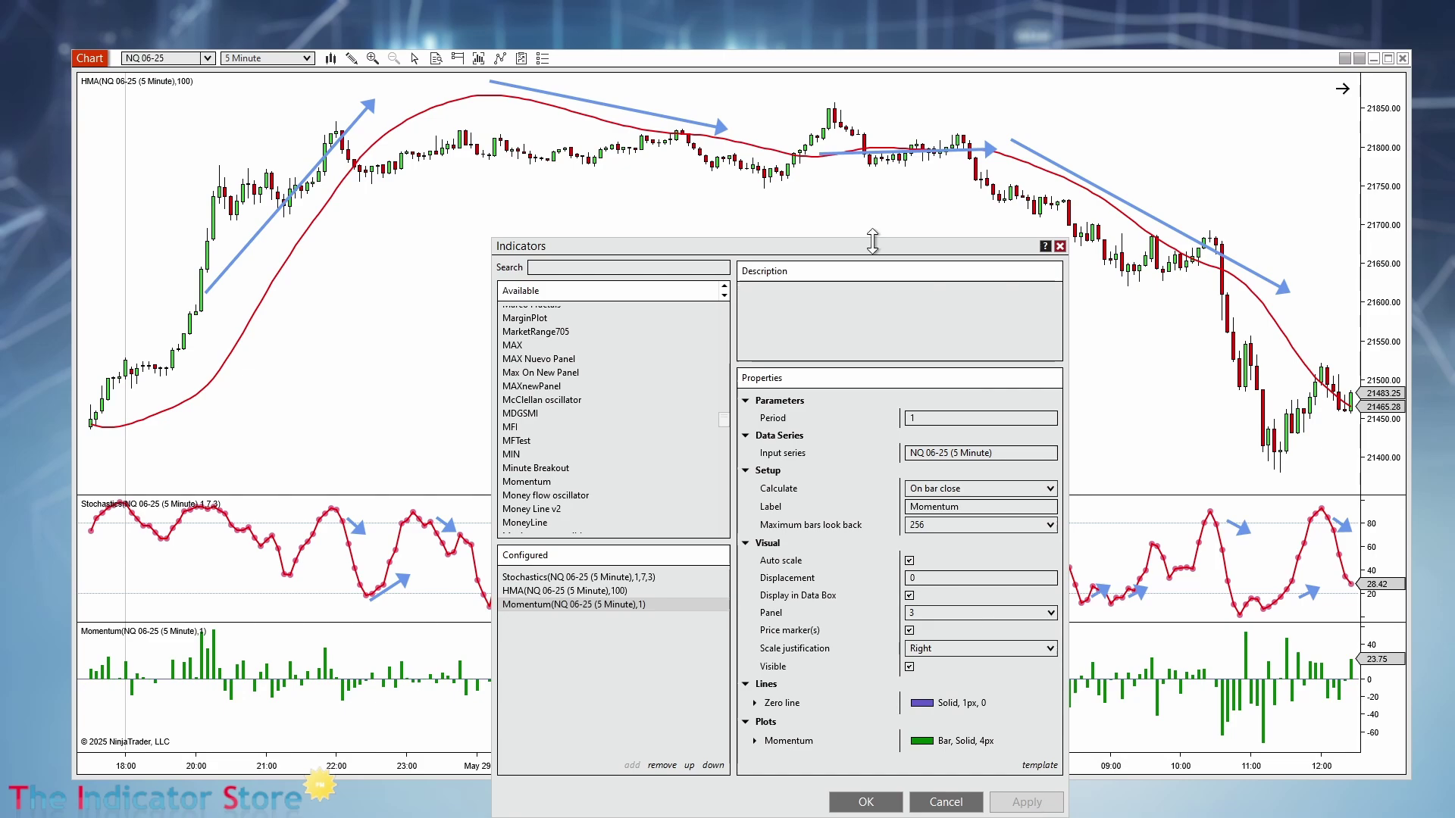
drag(871, 246, 1105, 176)
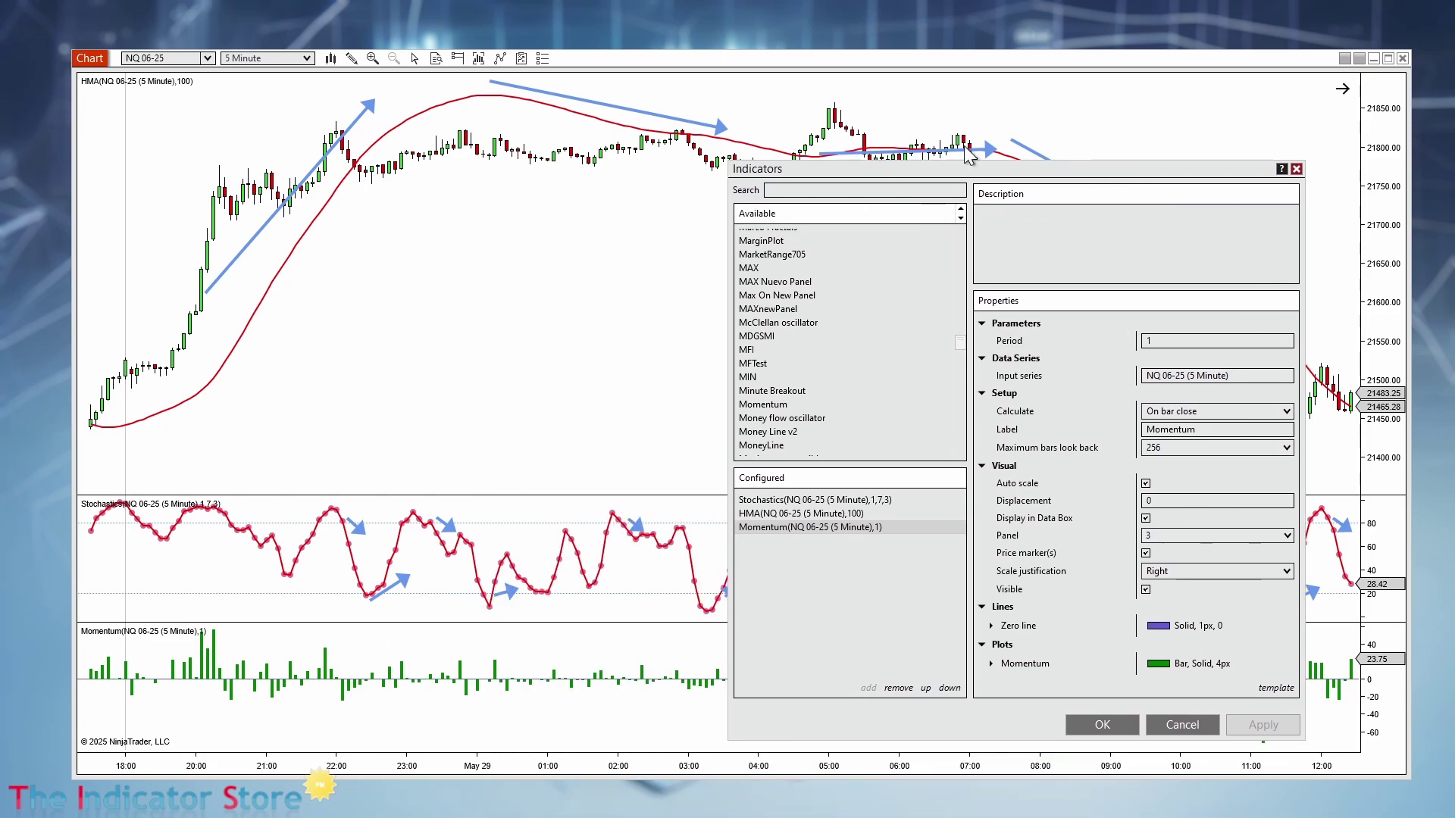
drag(997, 176, 608, 189)
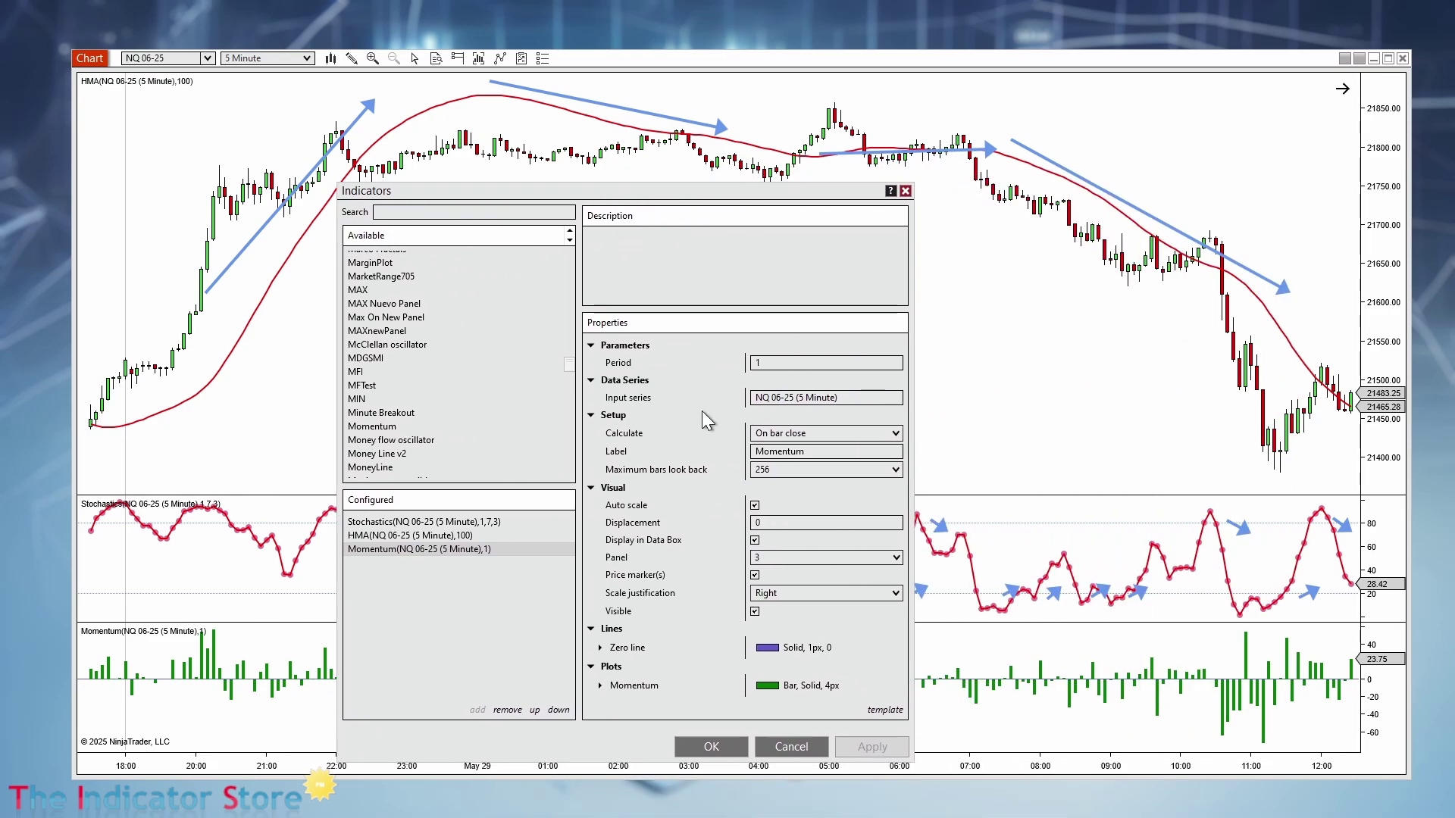
click(767, 397)
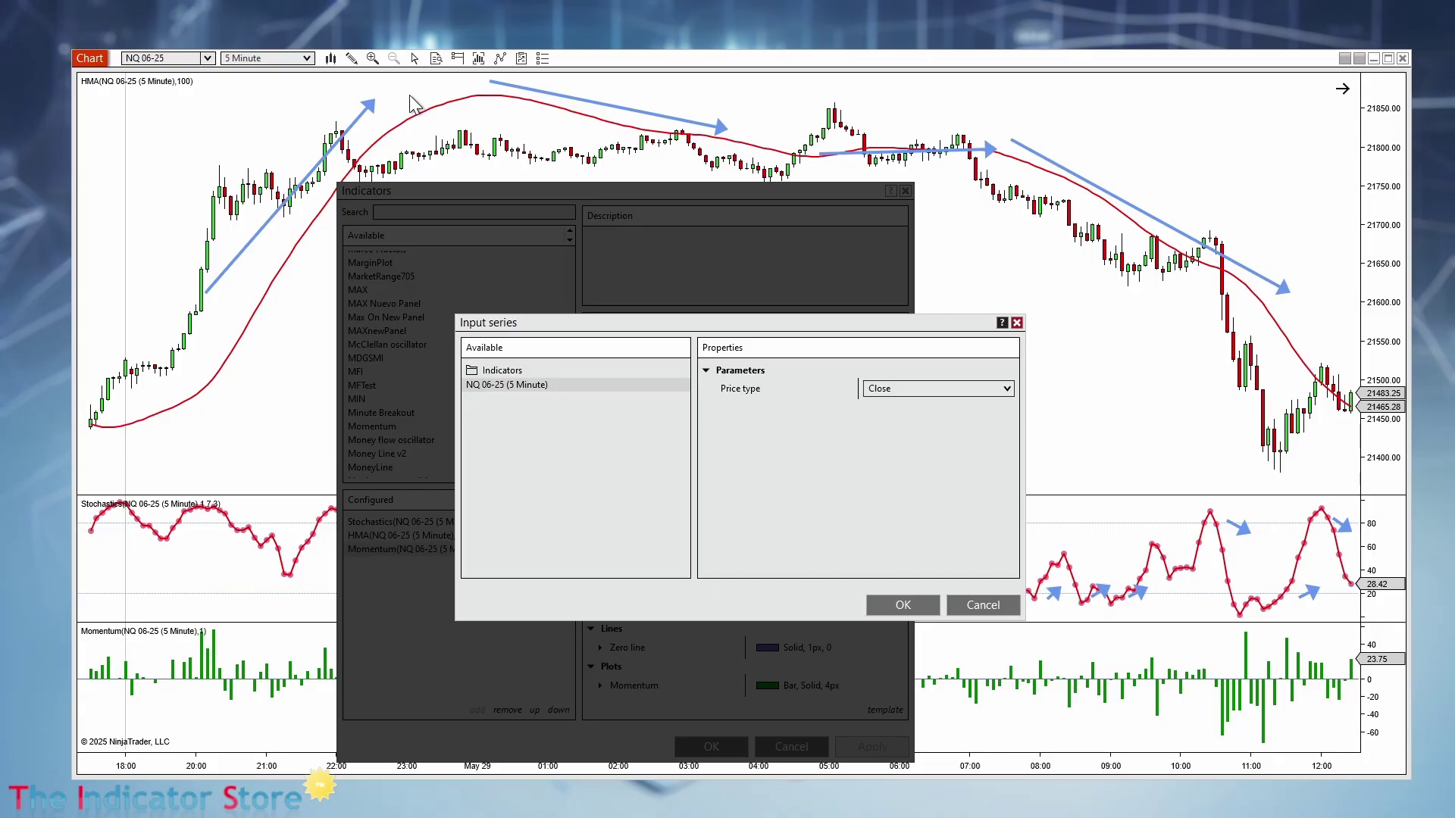
click(995, 608)
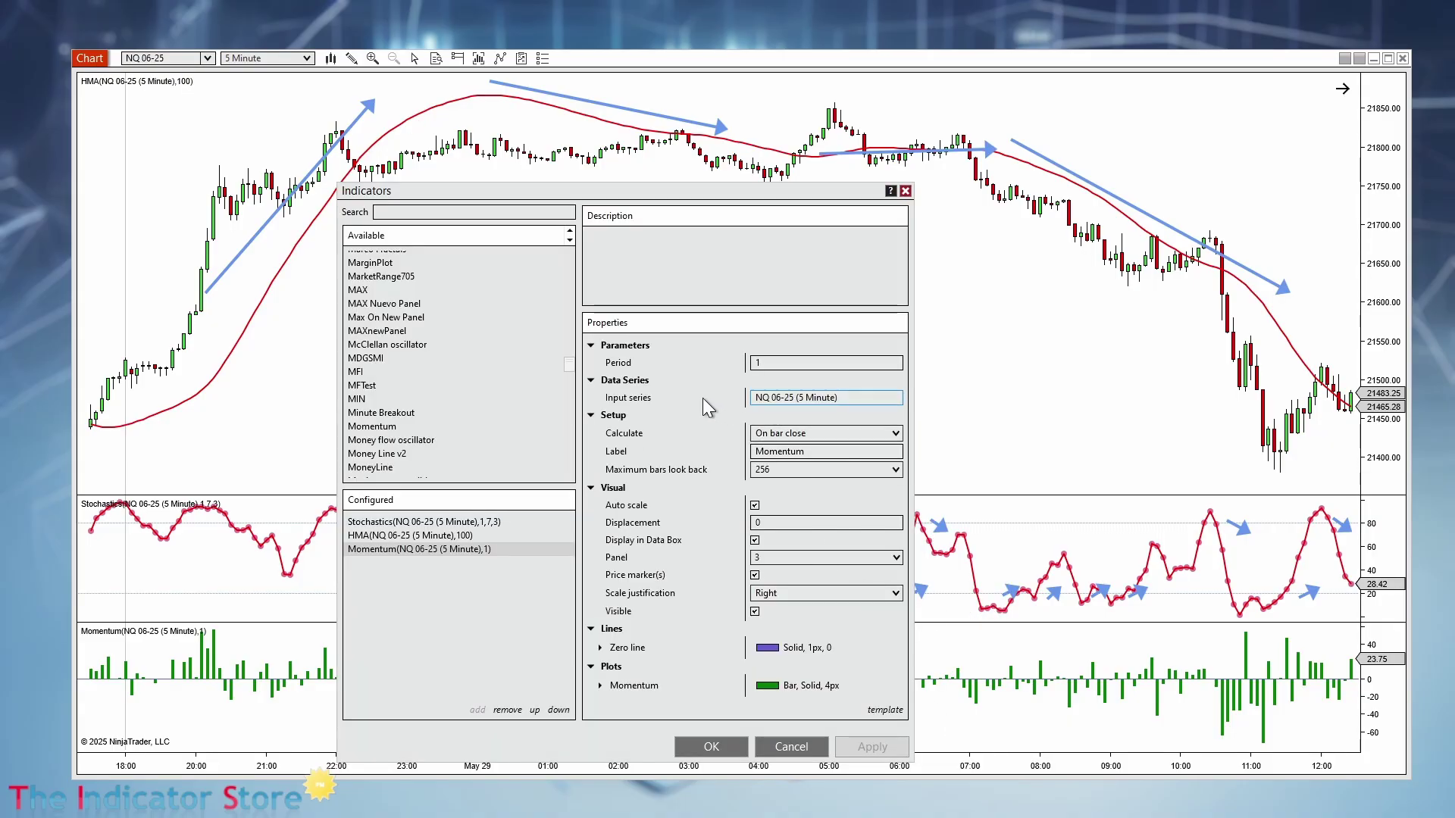
Set the Momentum indicator's input series to an HMA with a period of 100 and apply the change.
click(779, 397)
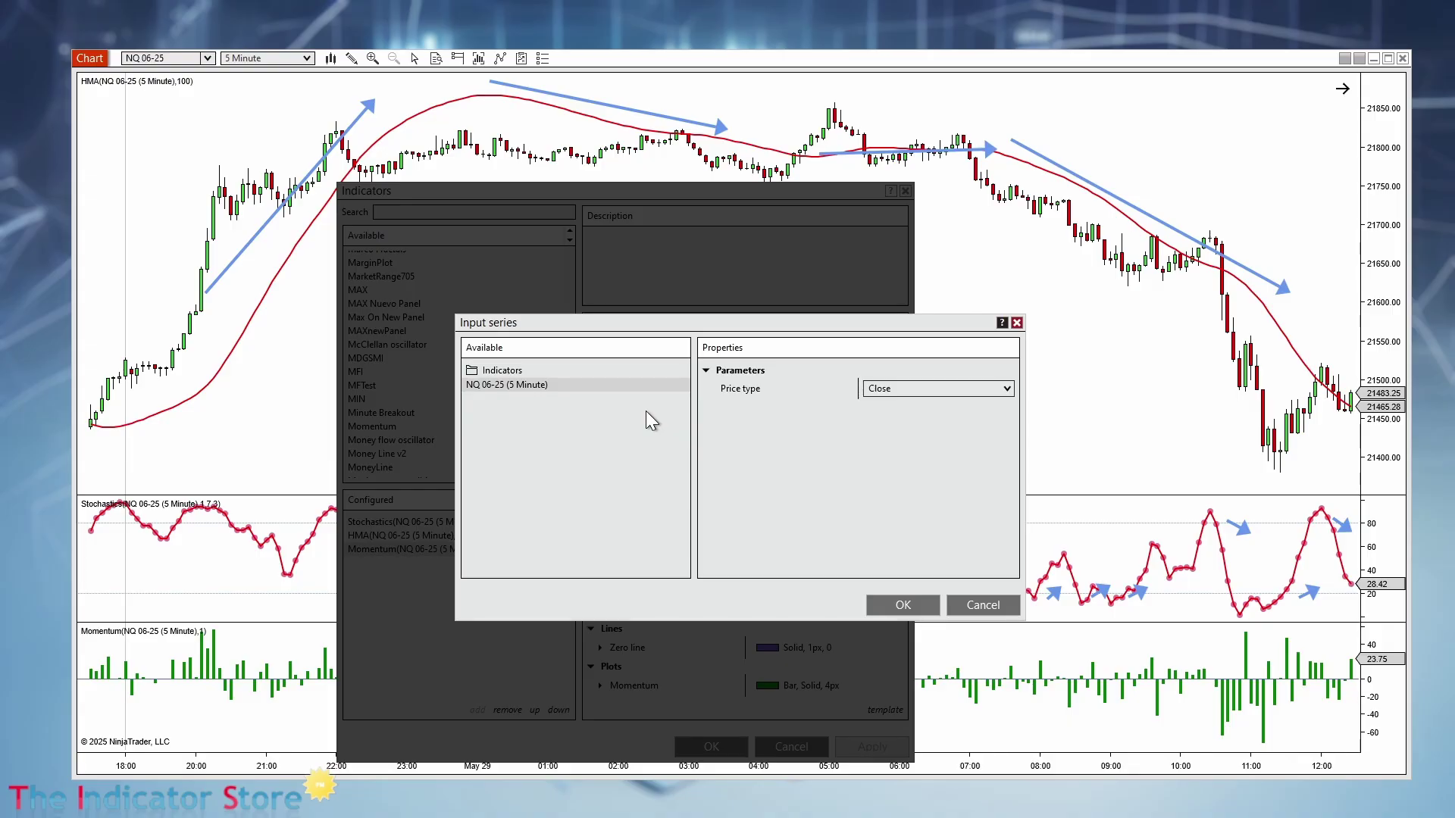
double_click(493, 371)
drag(682, 384, 690, 440)
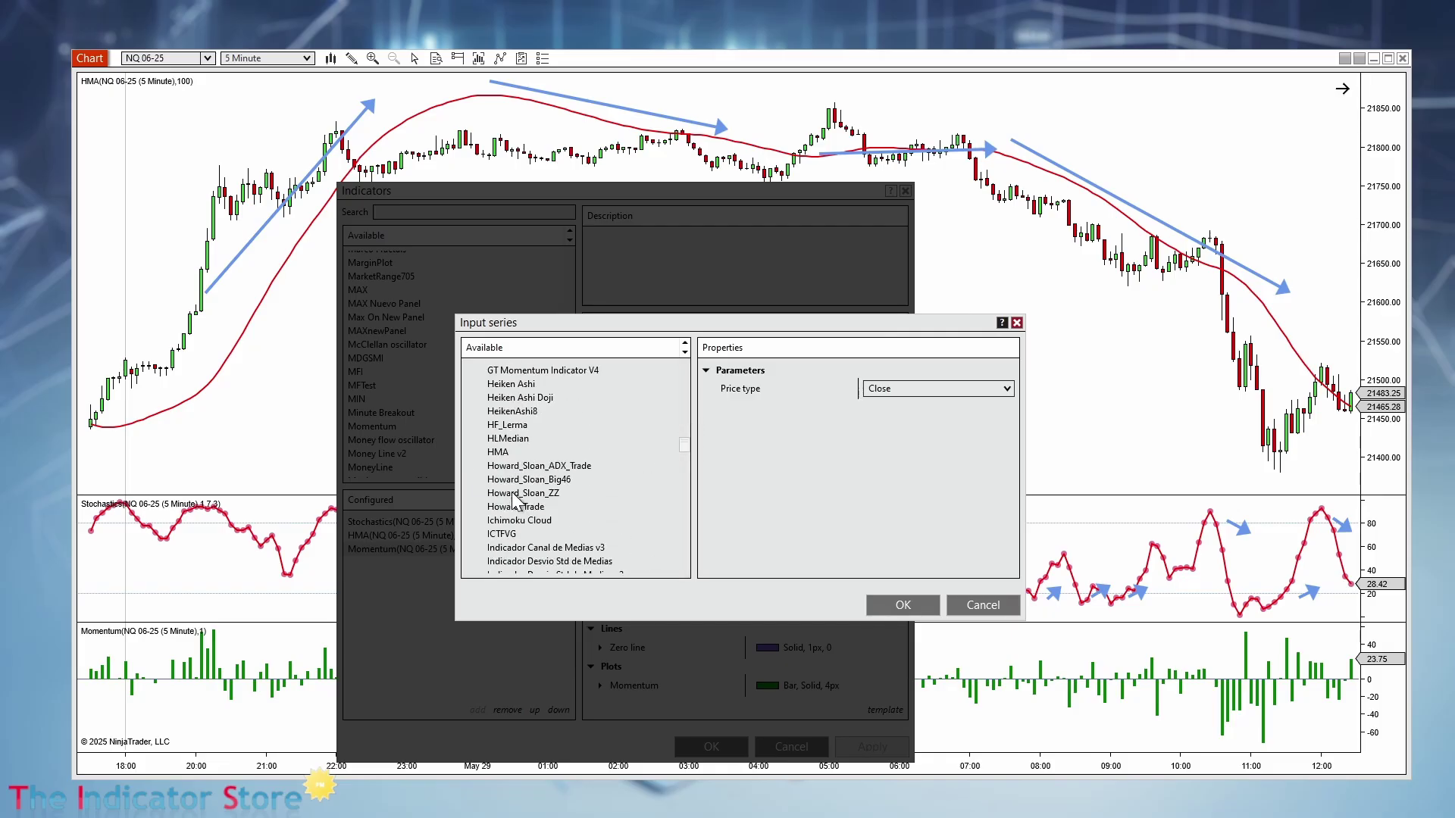
click(499, 453)
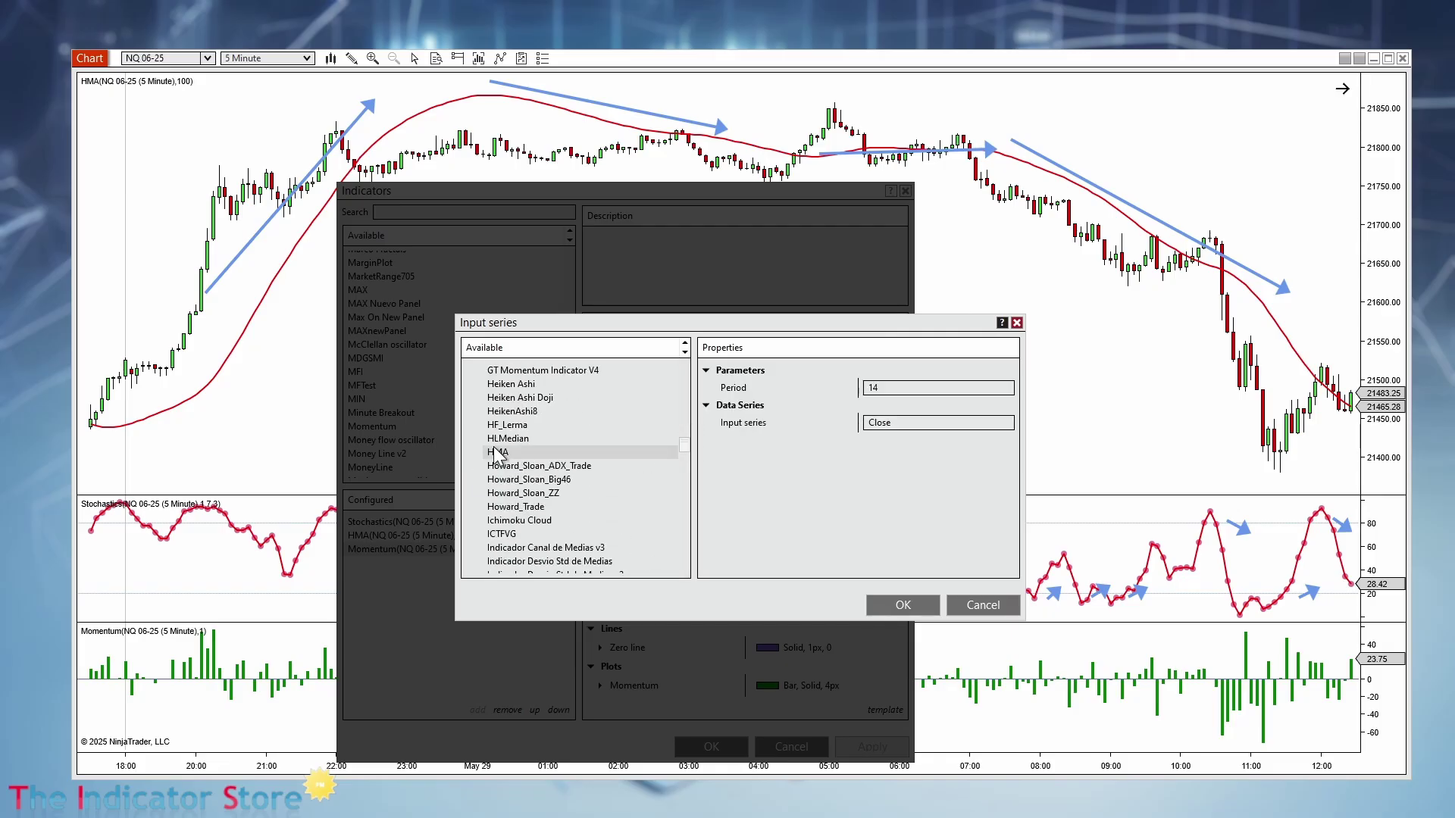
click(903, 391)
text(100)
click(902, 606)
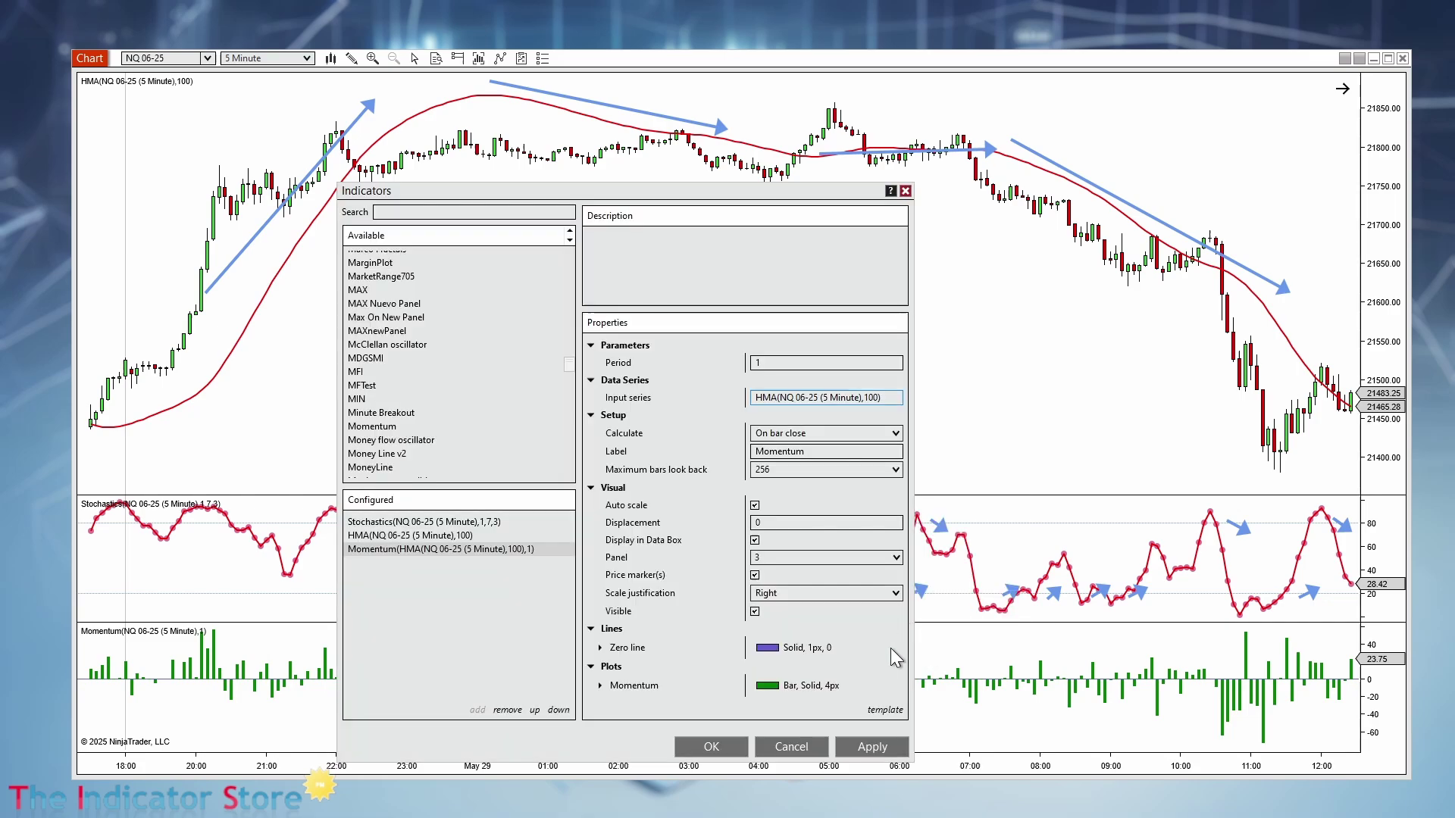
click(865, 753)
Examine the Momentum histogram against the HMA, check its plot style settings, and accept the indicator configuration.
drag(720, 191, 479, 767)
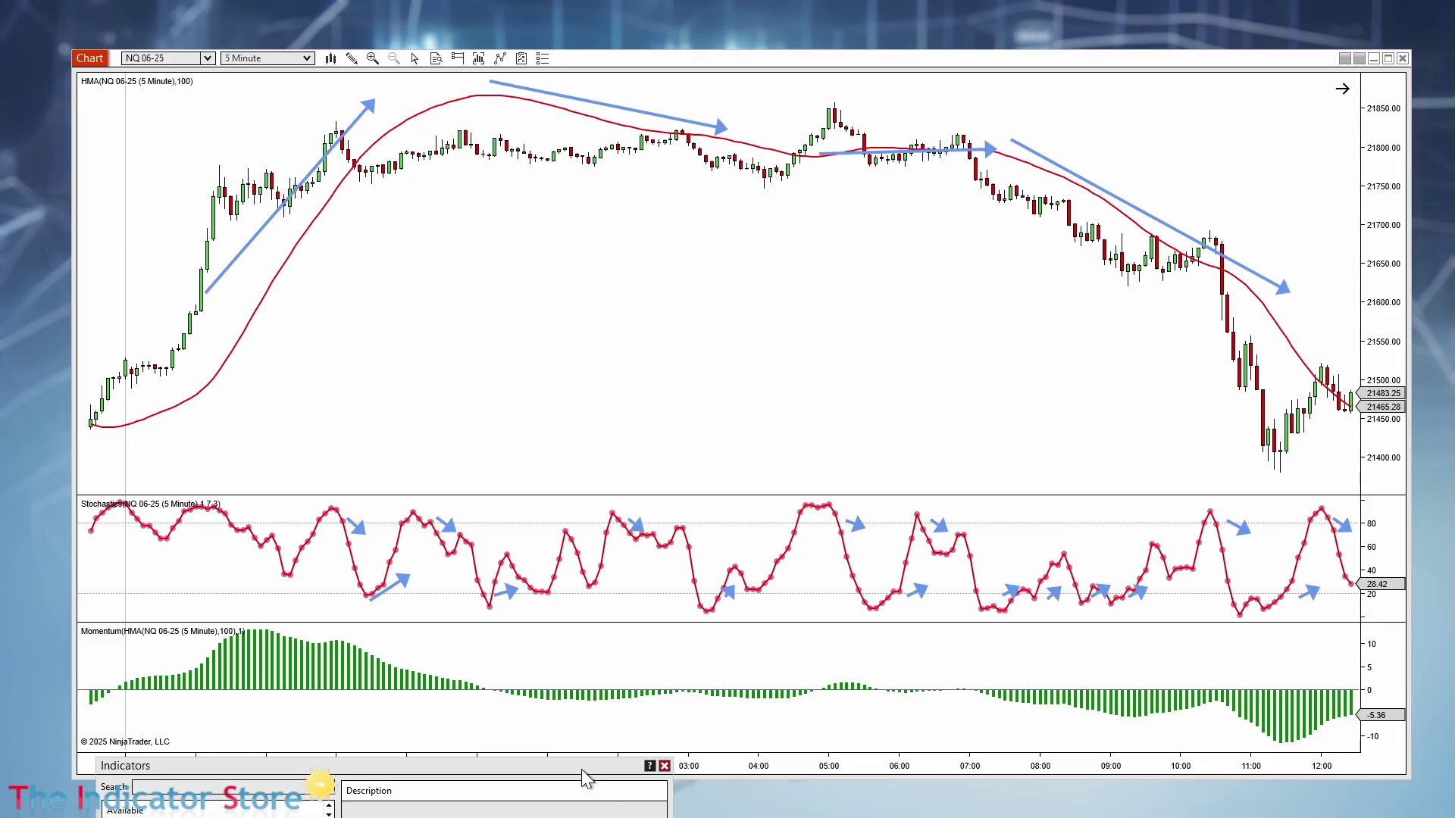
drag(581, 769, 905, 151)
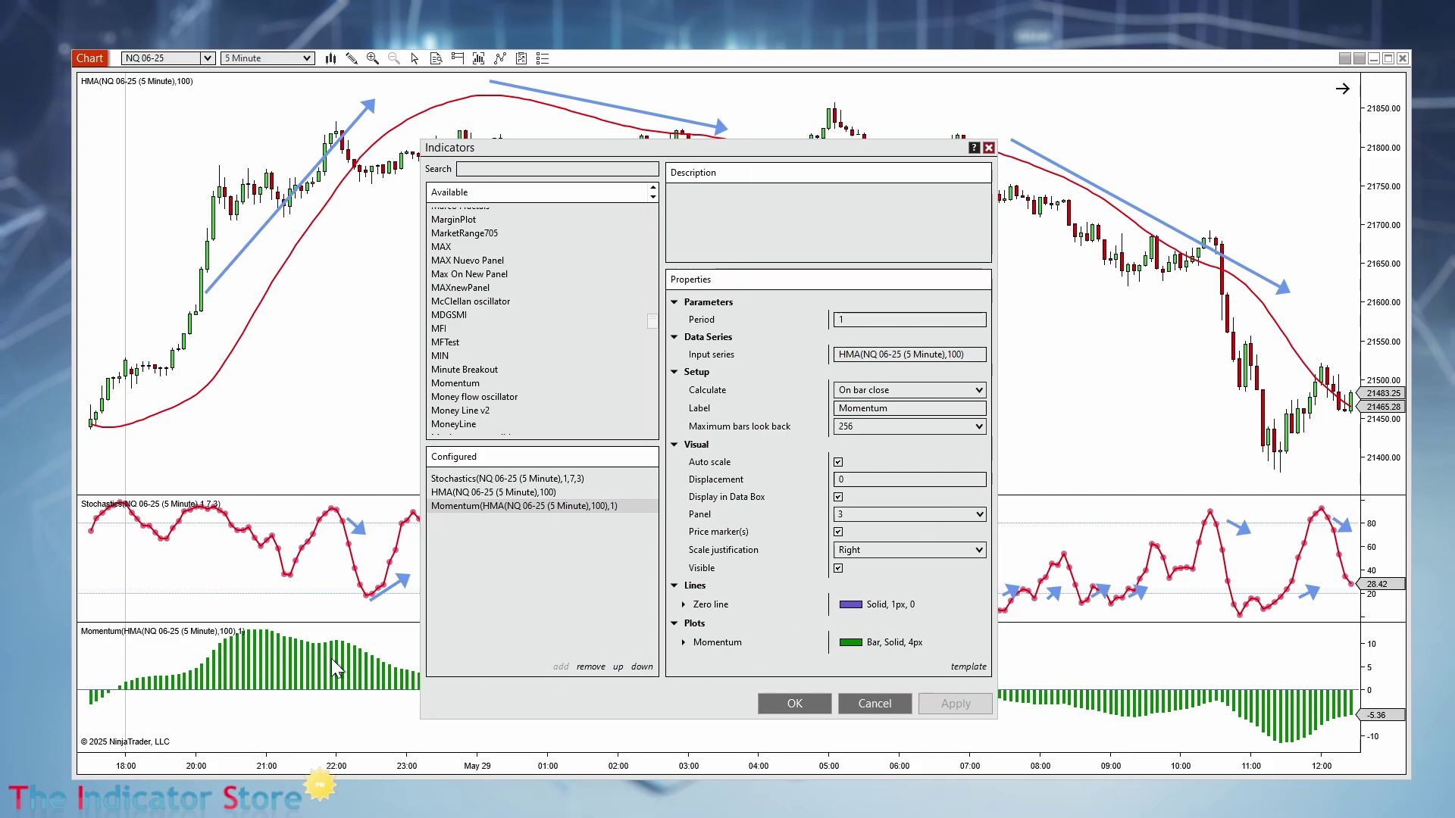
click(683, 643)
scroll(726, 625, down, 2)
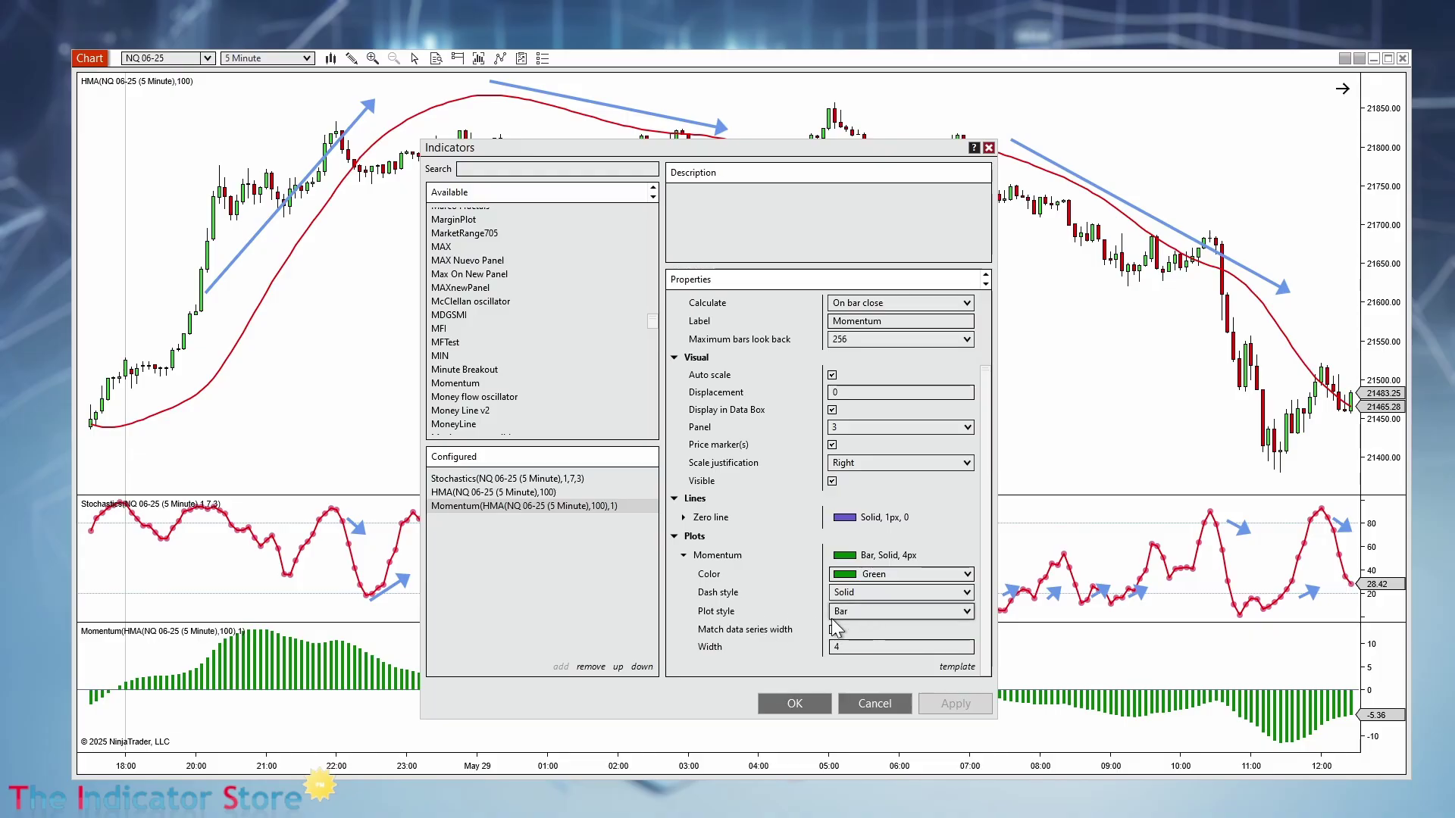
click(770, 702)
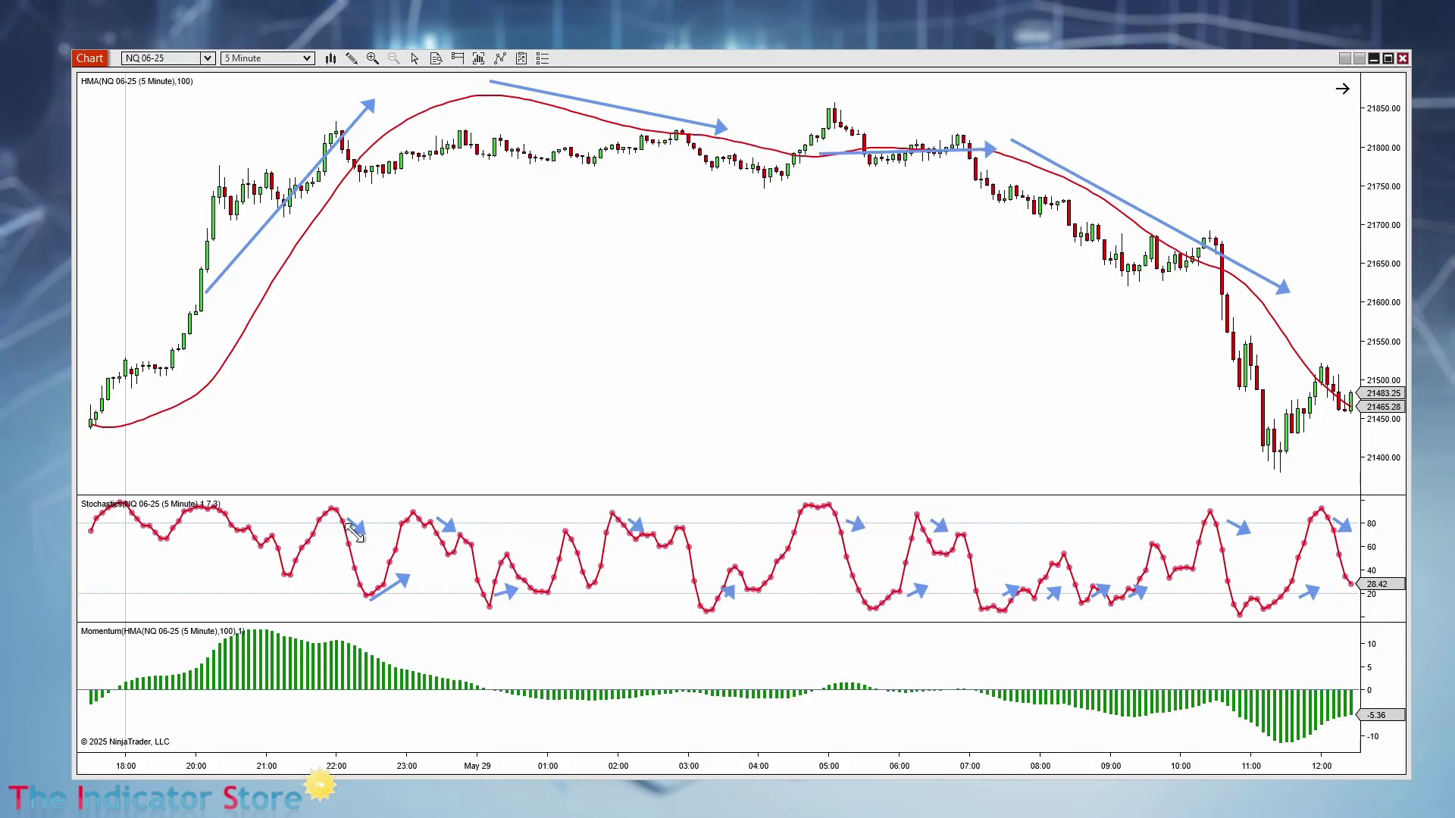
Lengthen the first downward arrow in the Stochastics panel, just after 22:00, and highlight the Momentum and HMA plots for comparison.
mouse_move(346, 519)
mouse_down()
mouse_move(384, 551)
mouse_move(349, 513)
mouse_up()
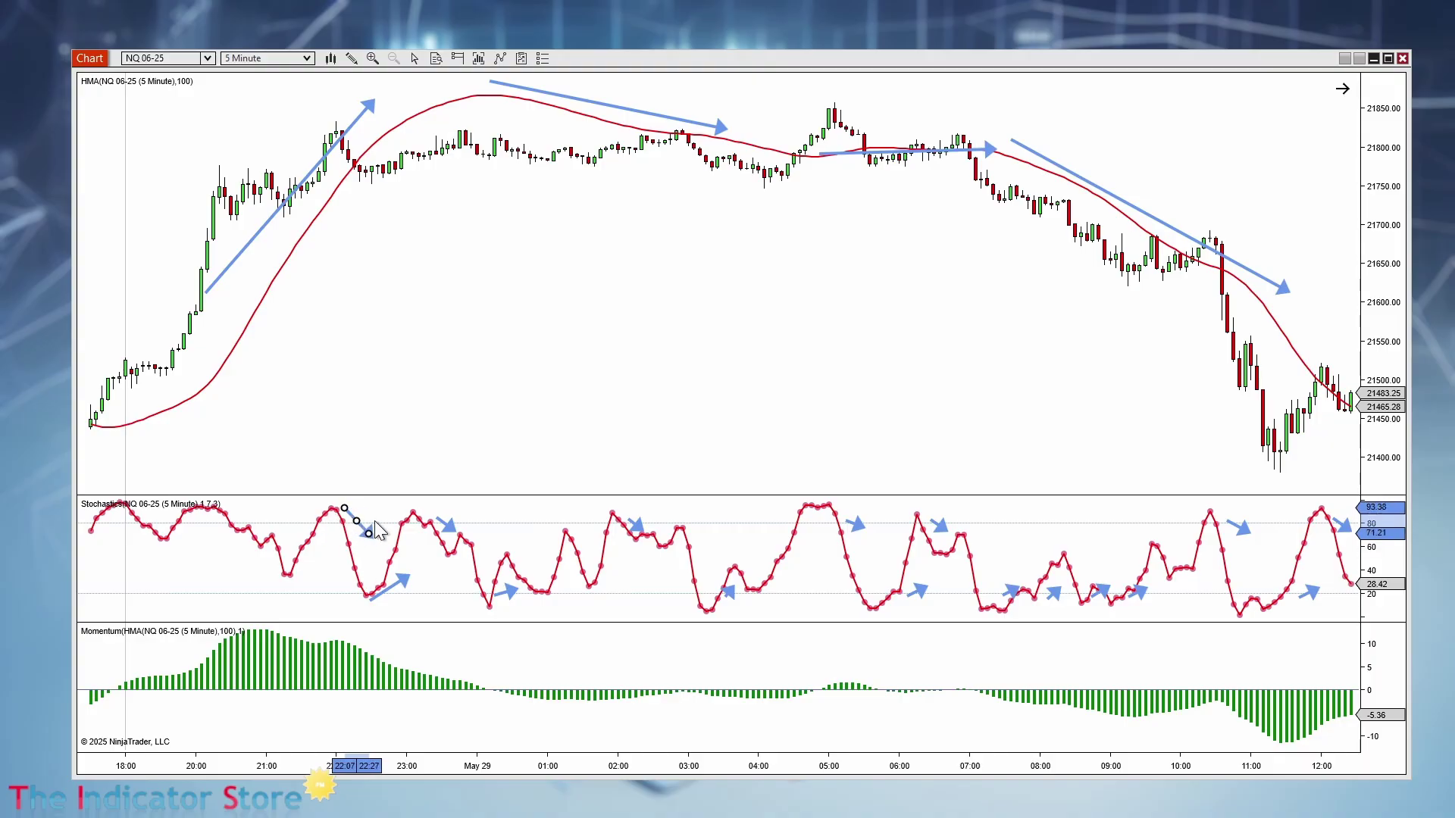
click(390, 588)
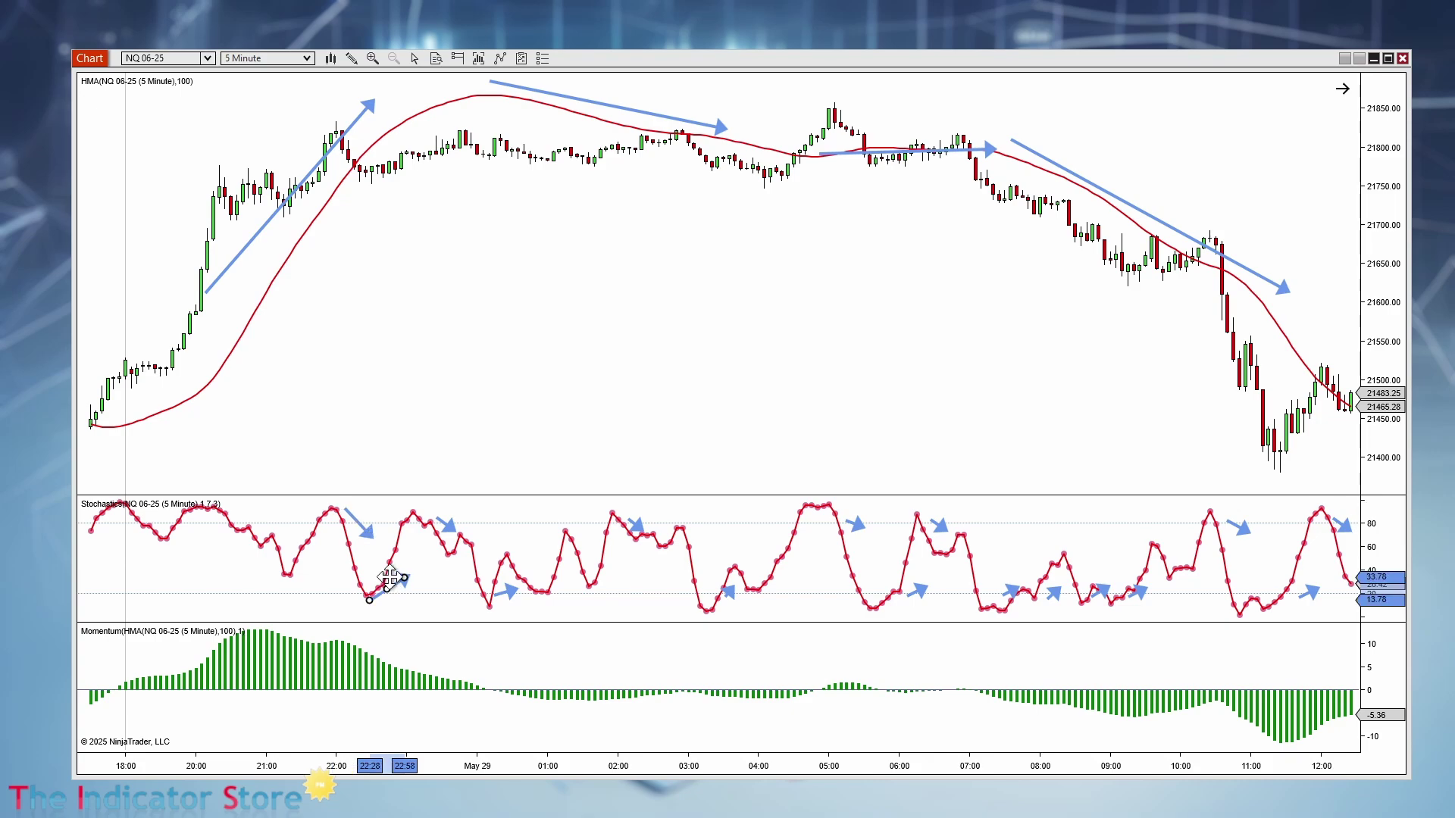
click(337, 683)
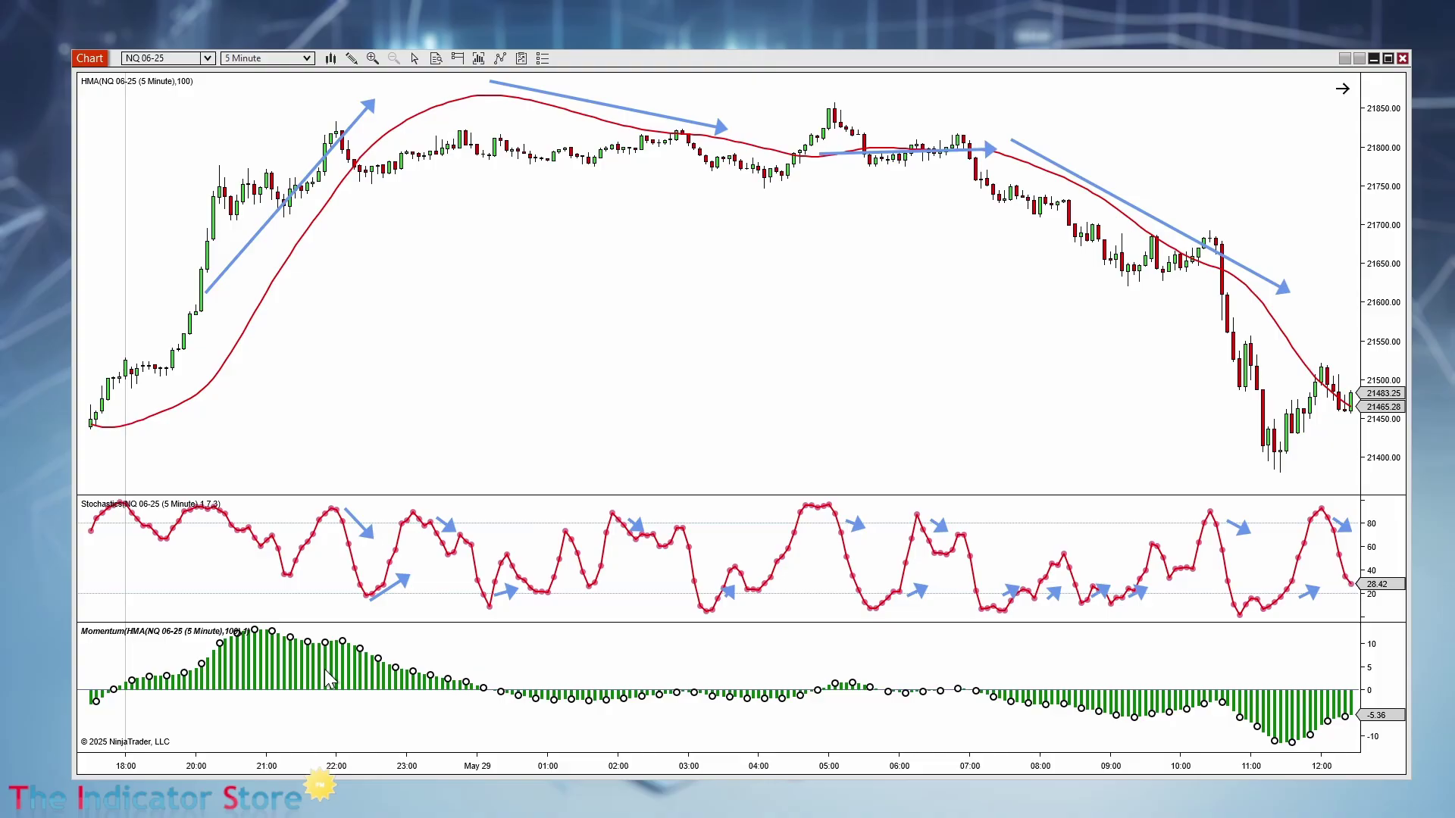
click(261, 294)
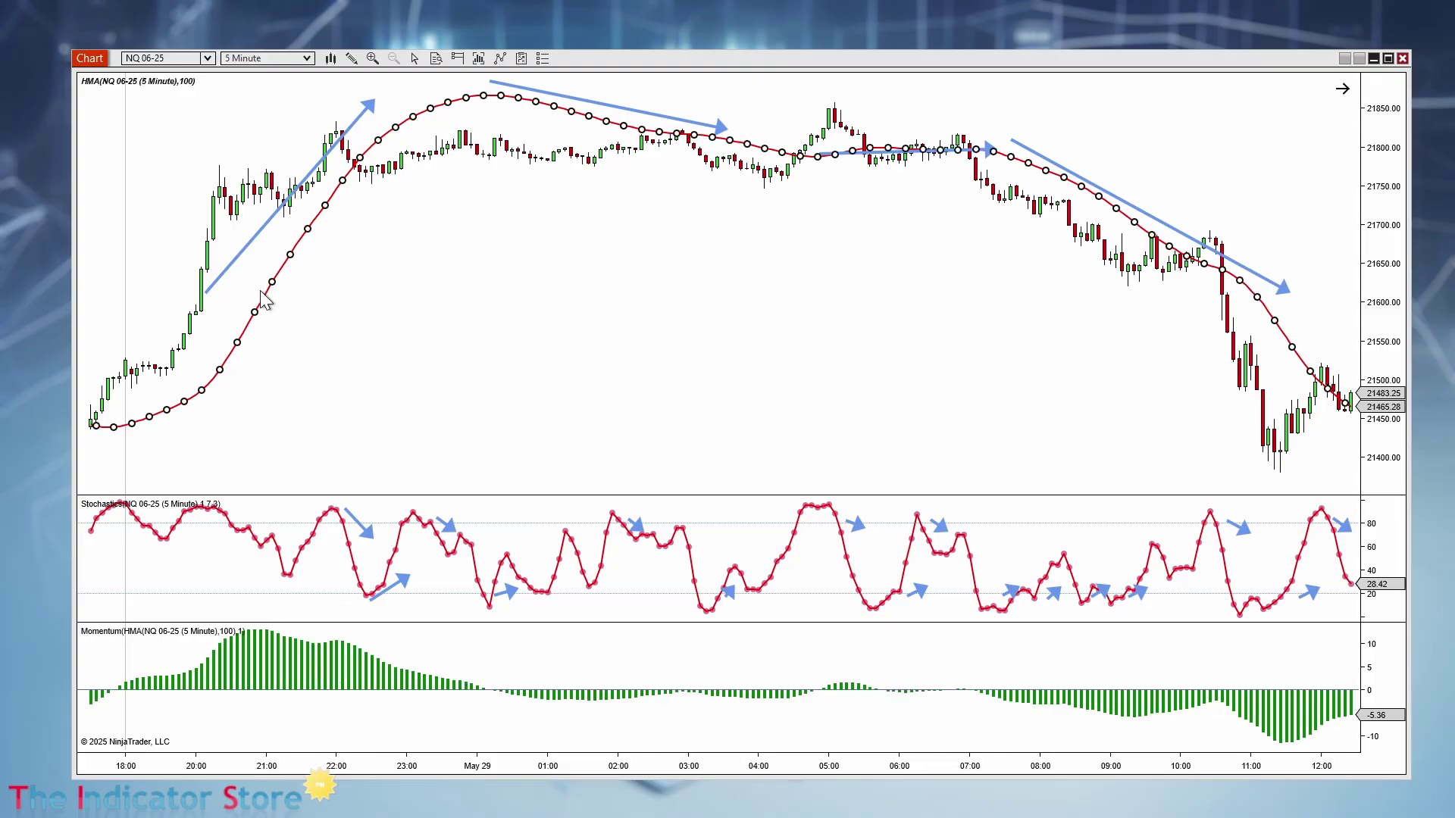
Examine the Momentum histogram against the HMA's rise and turn between about 18:00 and 02:00.
click(564, 424)
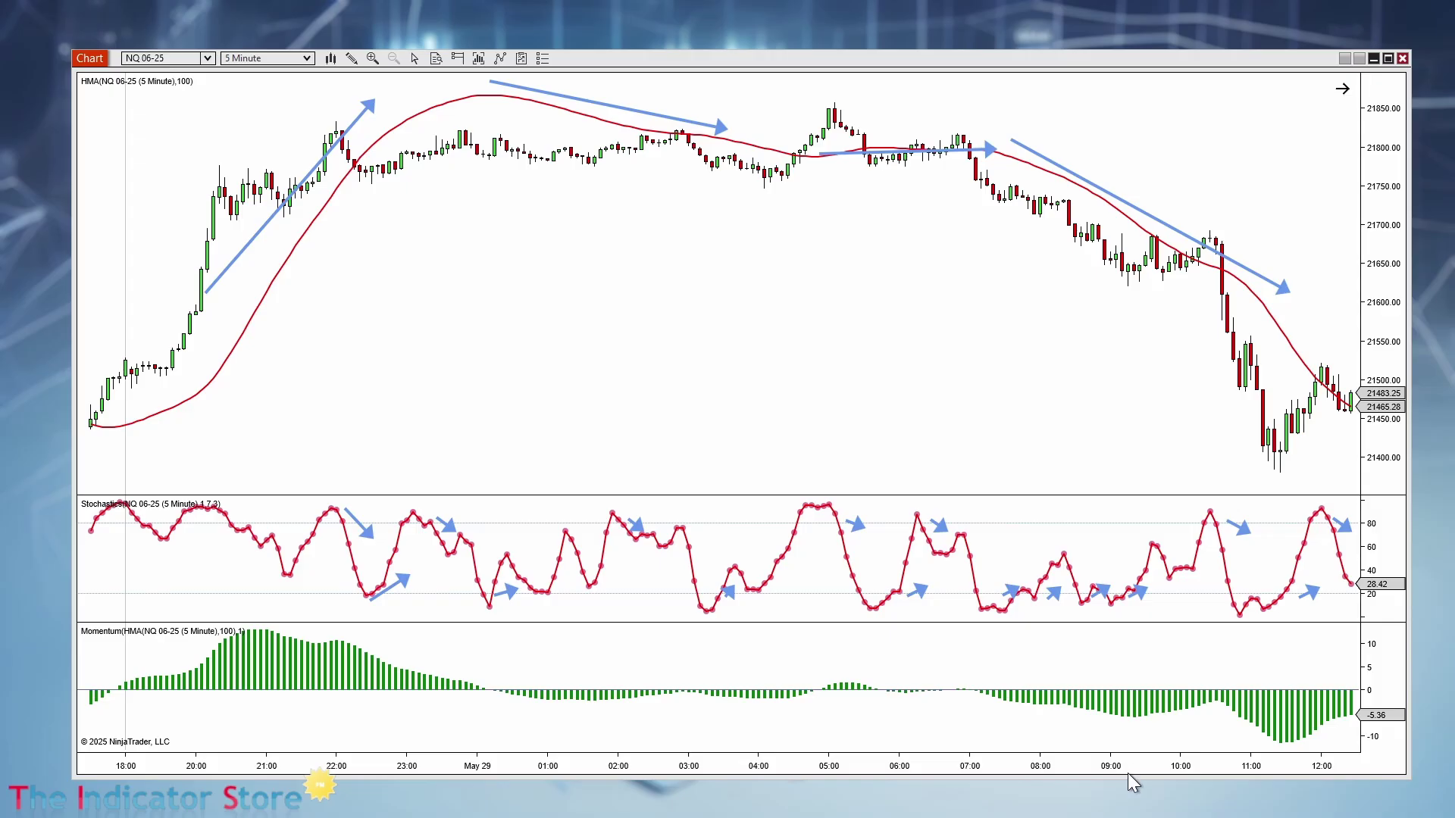
drag(1128, 773, 776, 771)
scroll(1250, 416, up, 15)
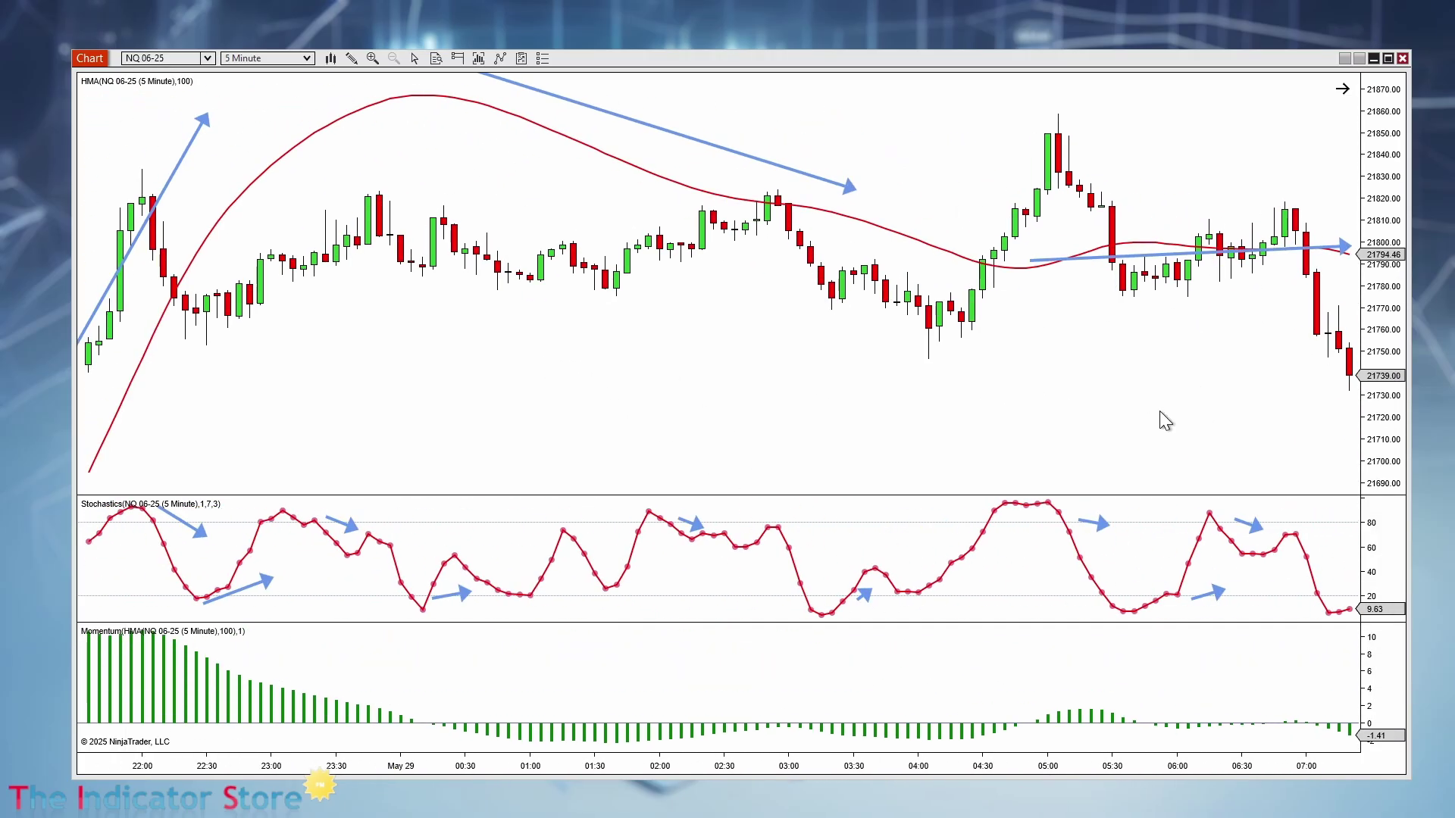
drag(902, 528, 1210, 434)
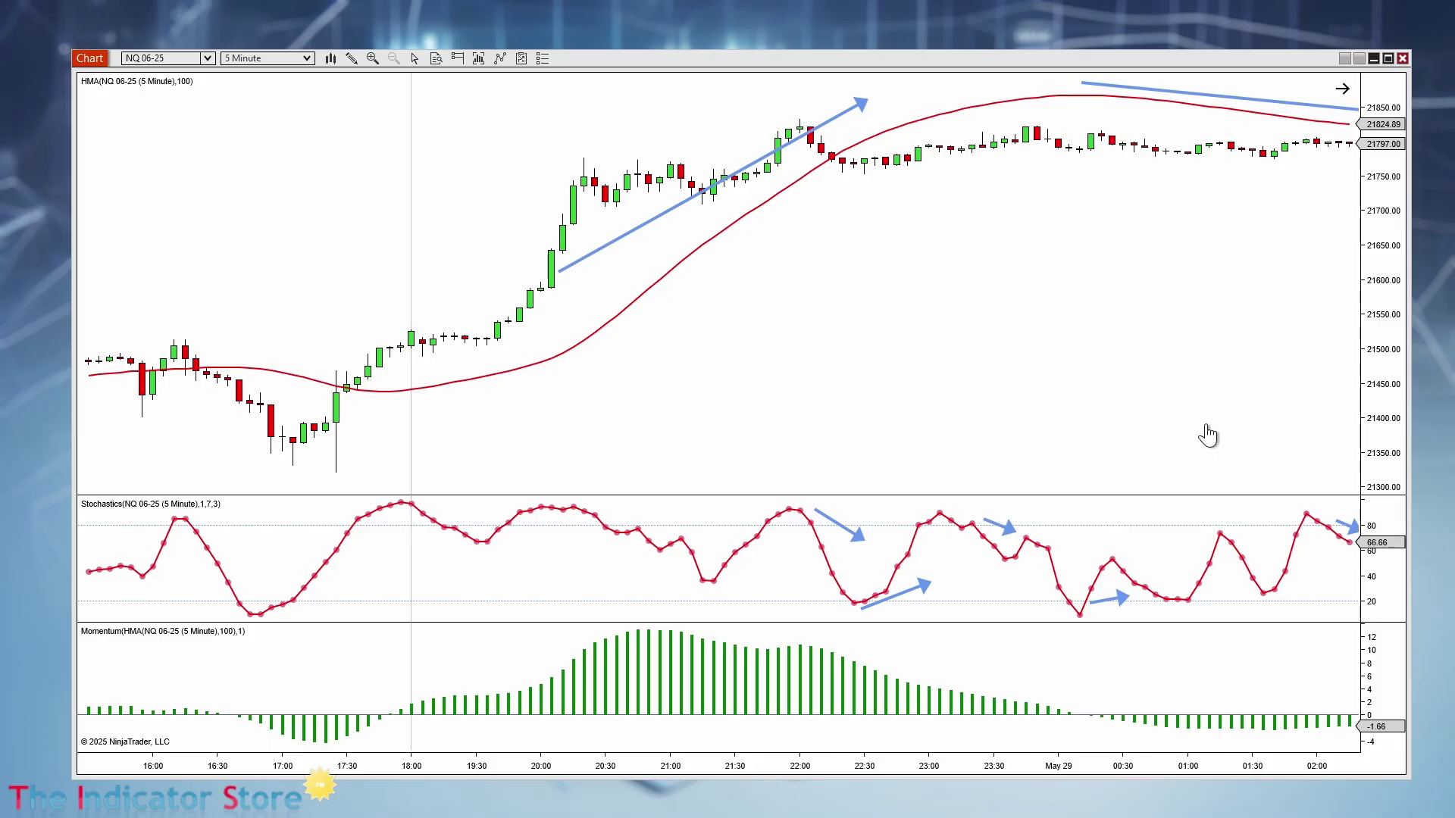
click(1316, 725)
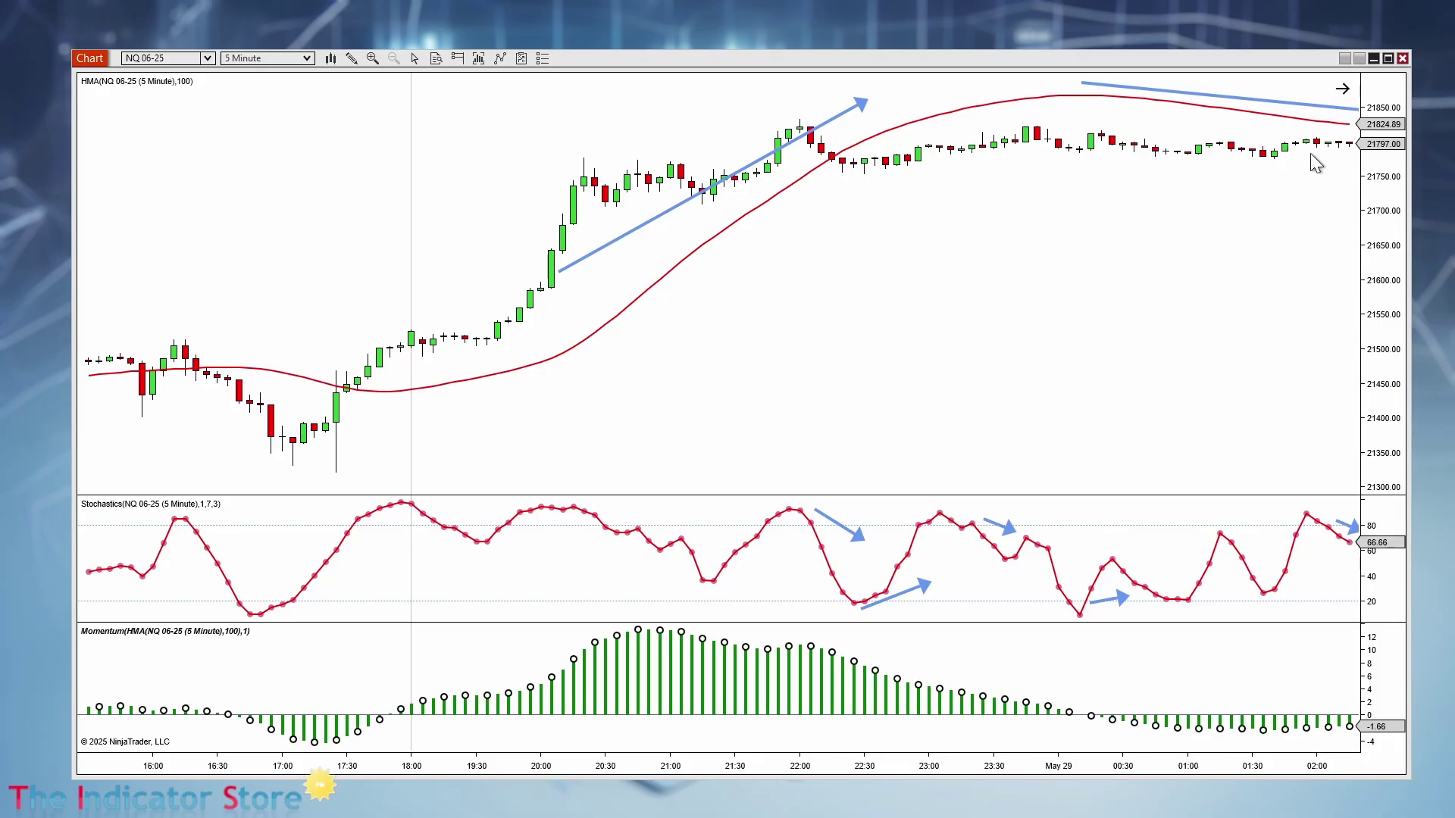
click(1296, 317)
drag(1167, 367, 1199, 372)
drag(1252, 762, 1029, 761)
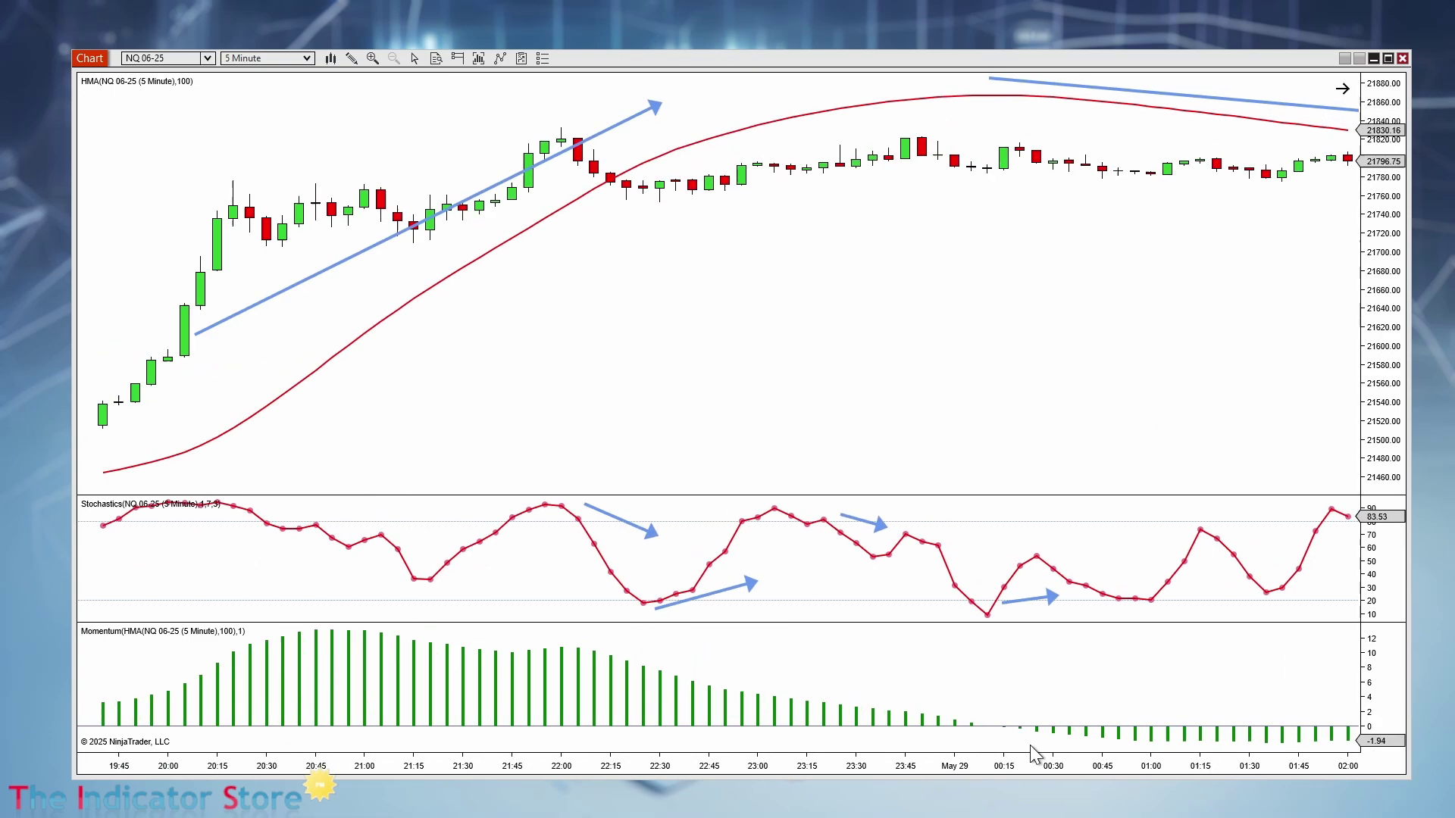
Enlarge the Stochastics panel and draw an upward arrow below the price candles, pointing to just after 02:00.
drag(1156, 495, 1141, 282)
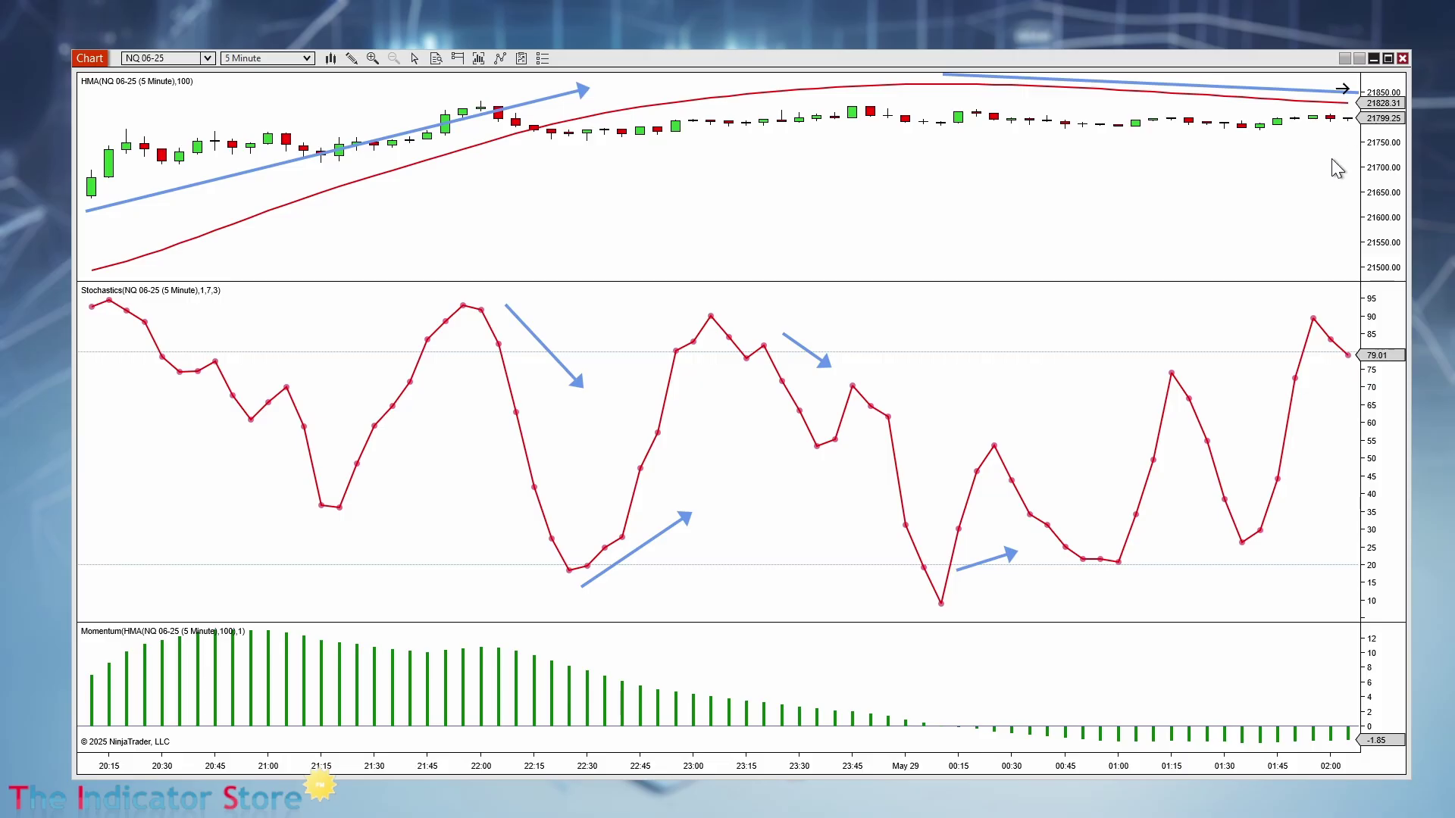
drag(1306, 212, 1349, 123)
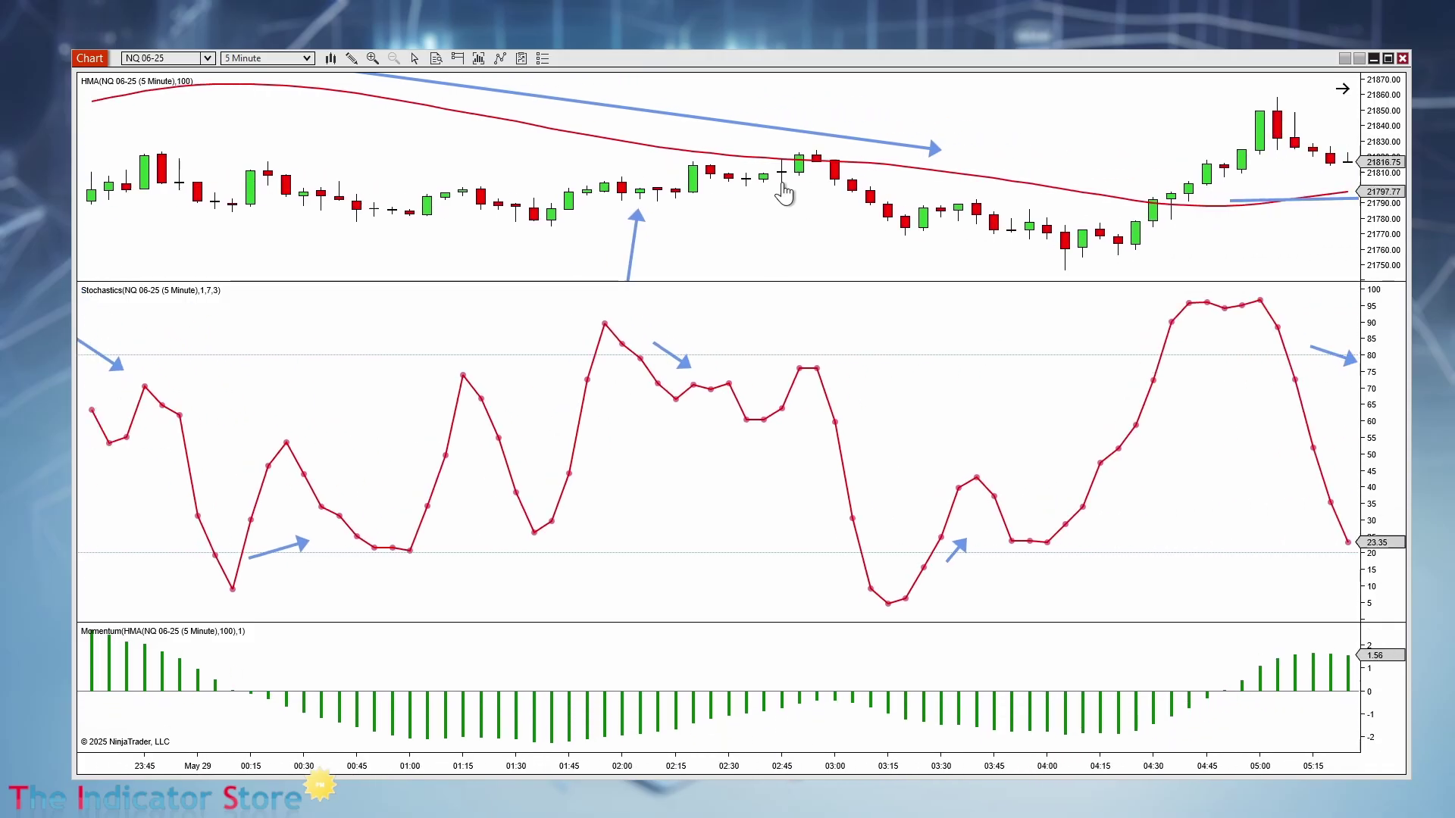
Reshape the downward Stochastics arrow just after 05:00 so it slopes steeply along the falling line.
mouse_move(788, 191)
mouse_down()
mouse_move(902, 195)
mouse_move(760, 194)
mouse_up()
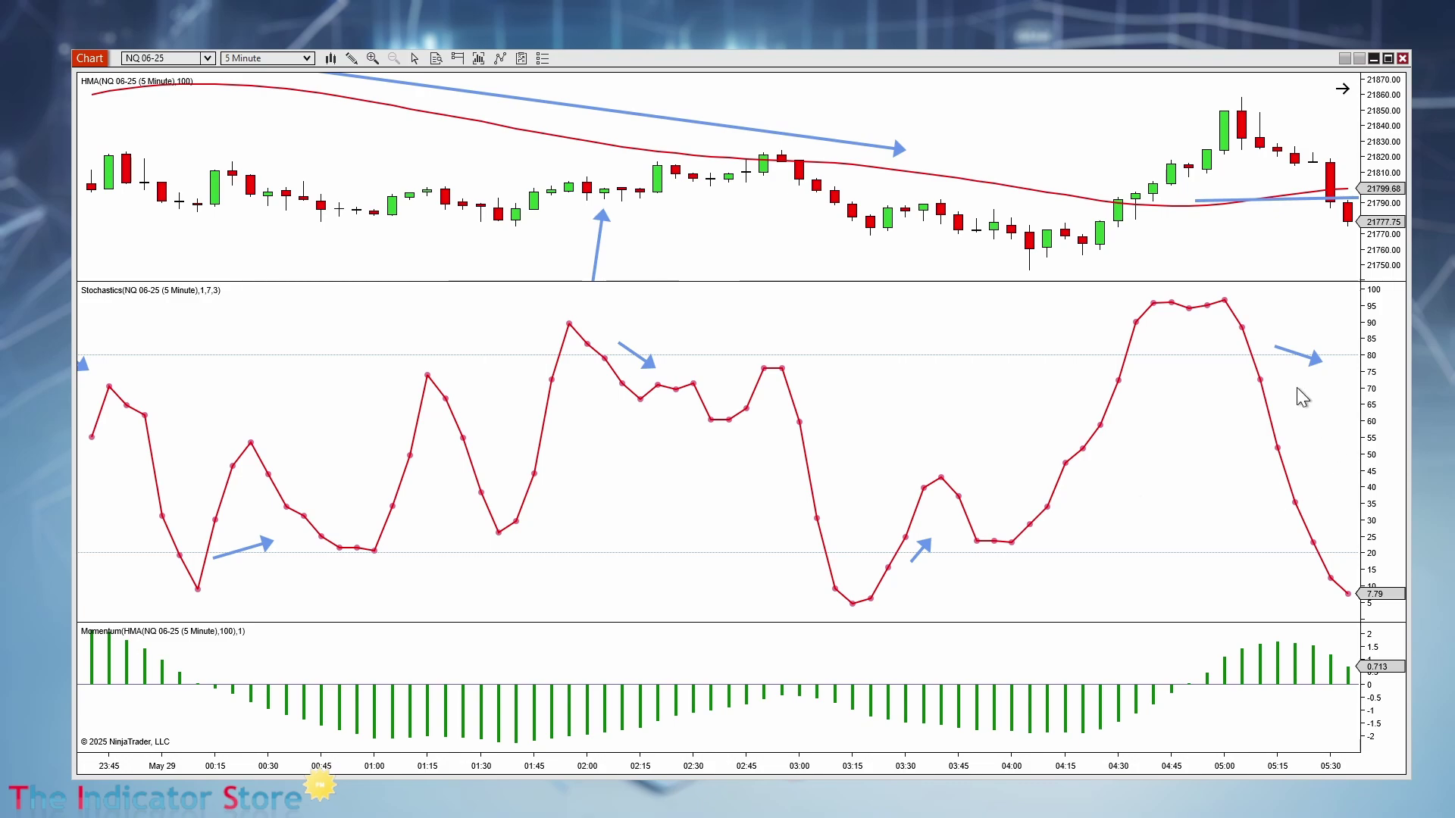
click(1278, 346)
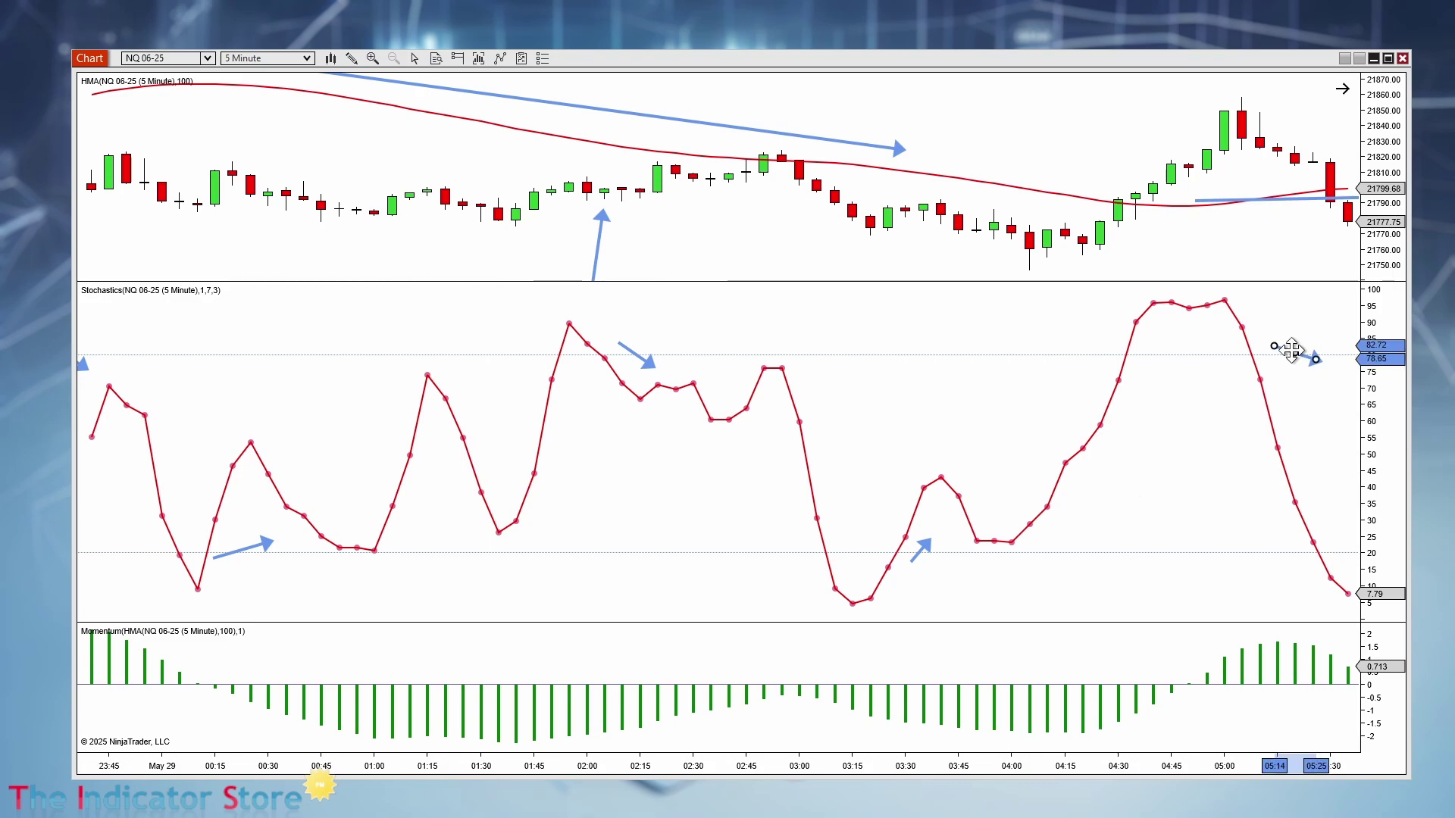
mouse_move(1278, 346)
mouse_down()
mouse_move(1292, 304)
mouse_move(1258, 349)
mouse_up()
drag(1165, 490, 1253, 480)
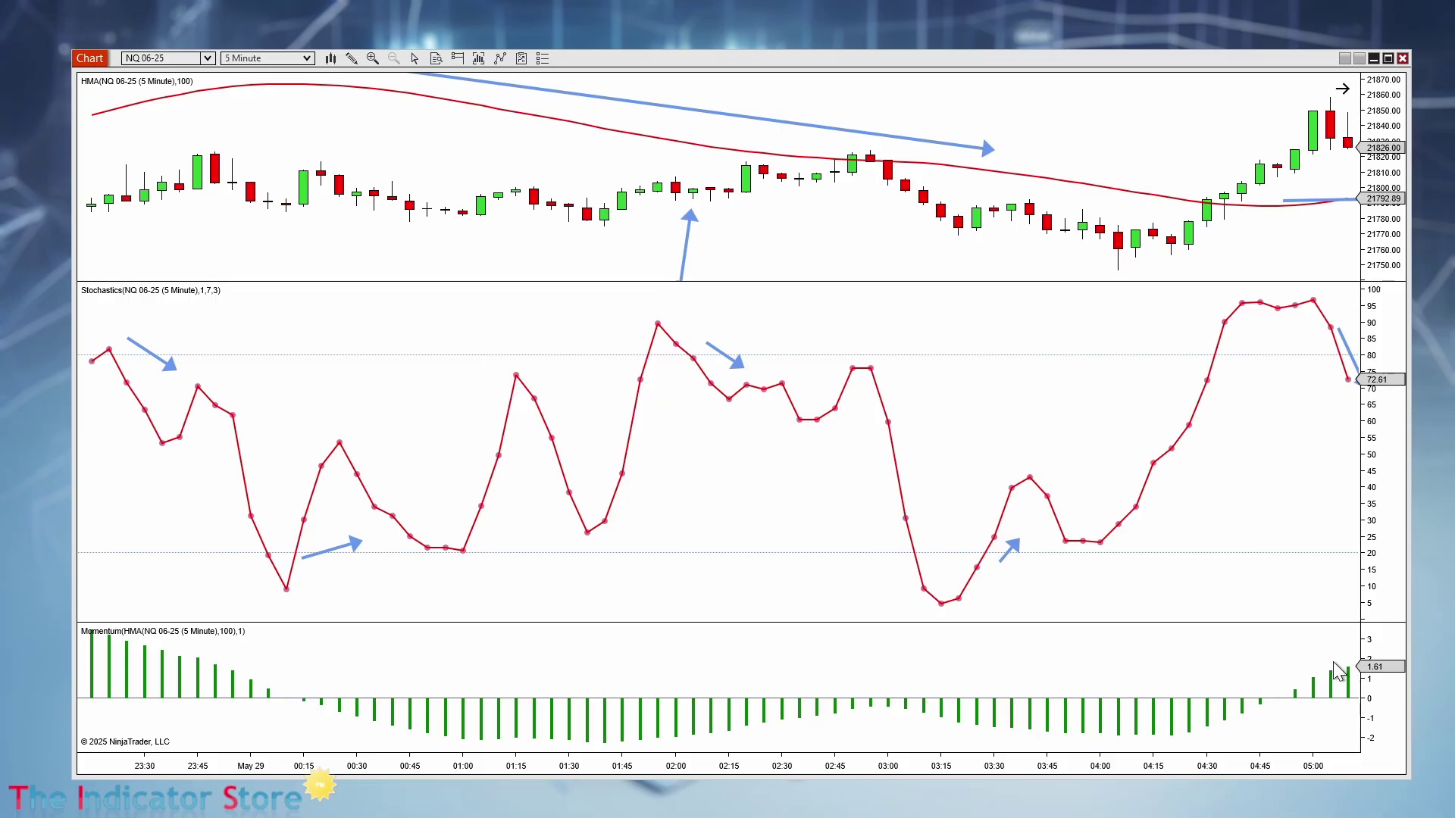
Compare the HMA's direction with the Momentum histogram and the Stochastics arrows from about 02:00 through 12:00.
click(1153, 189)
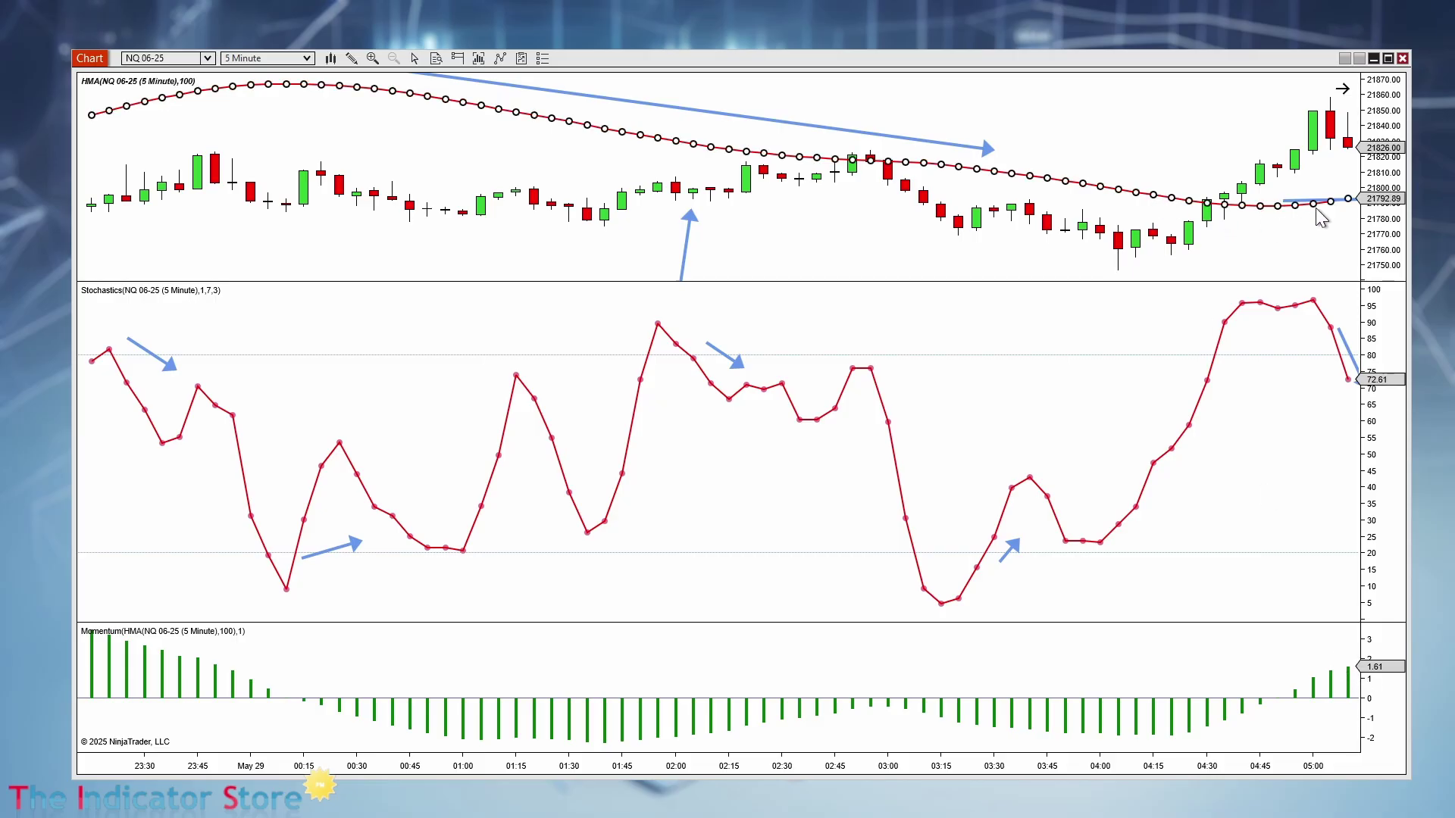
click(1273, 225)
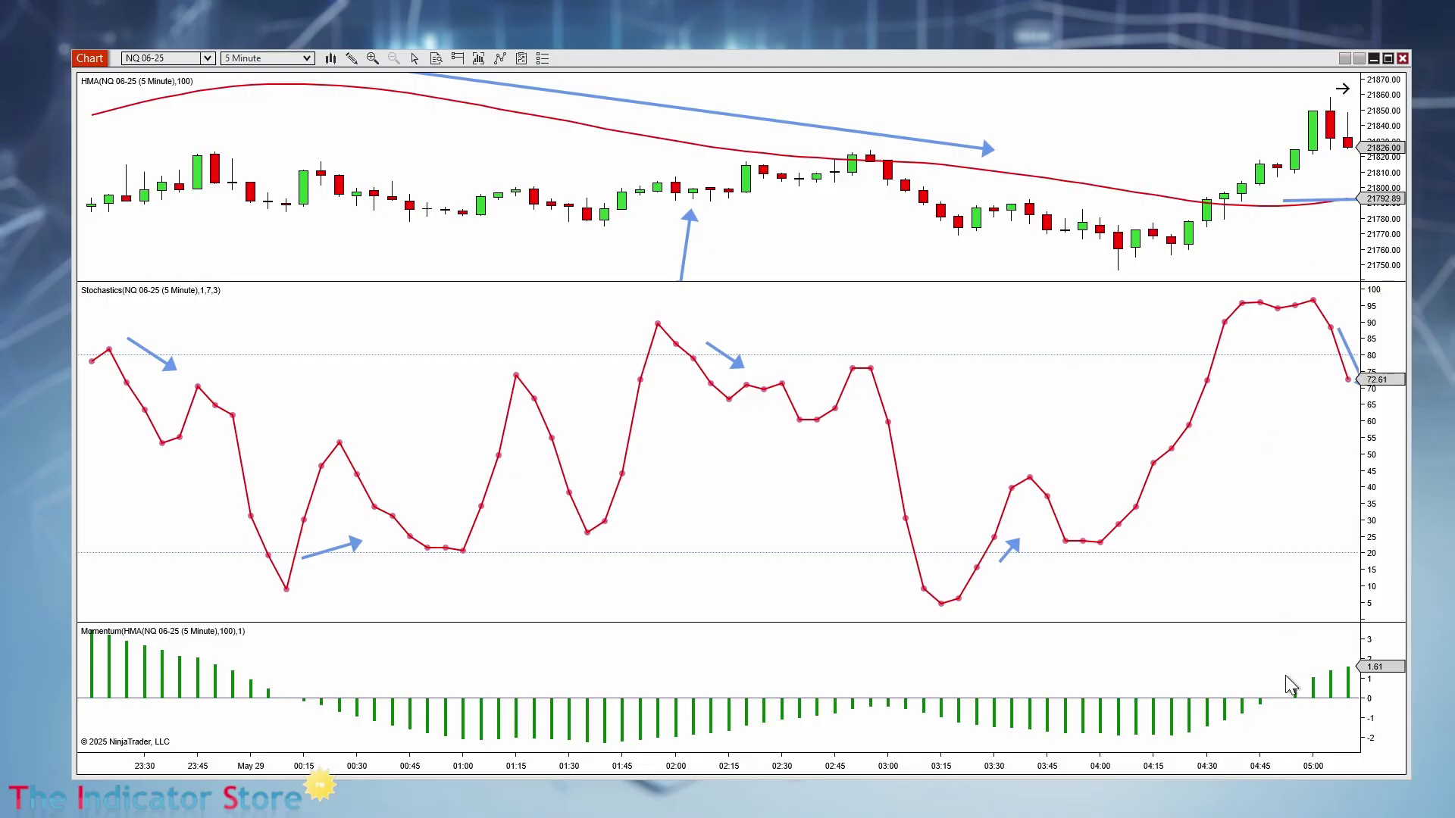
drag(1286, 529, 834, 512)
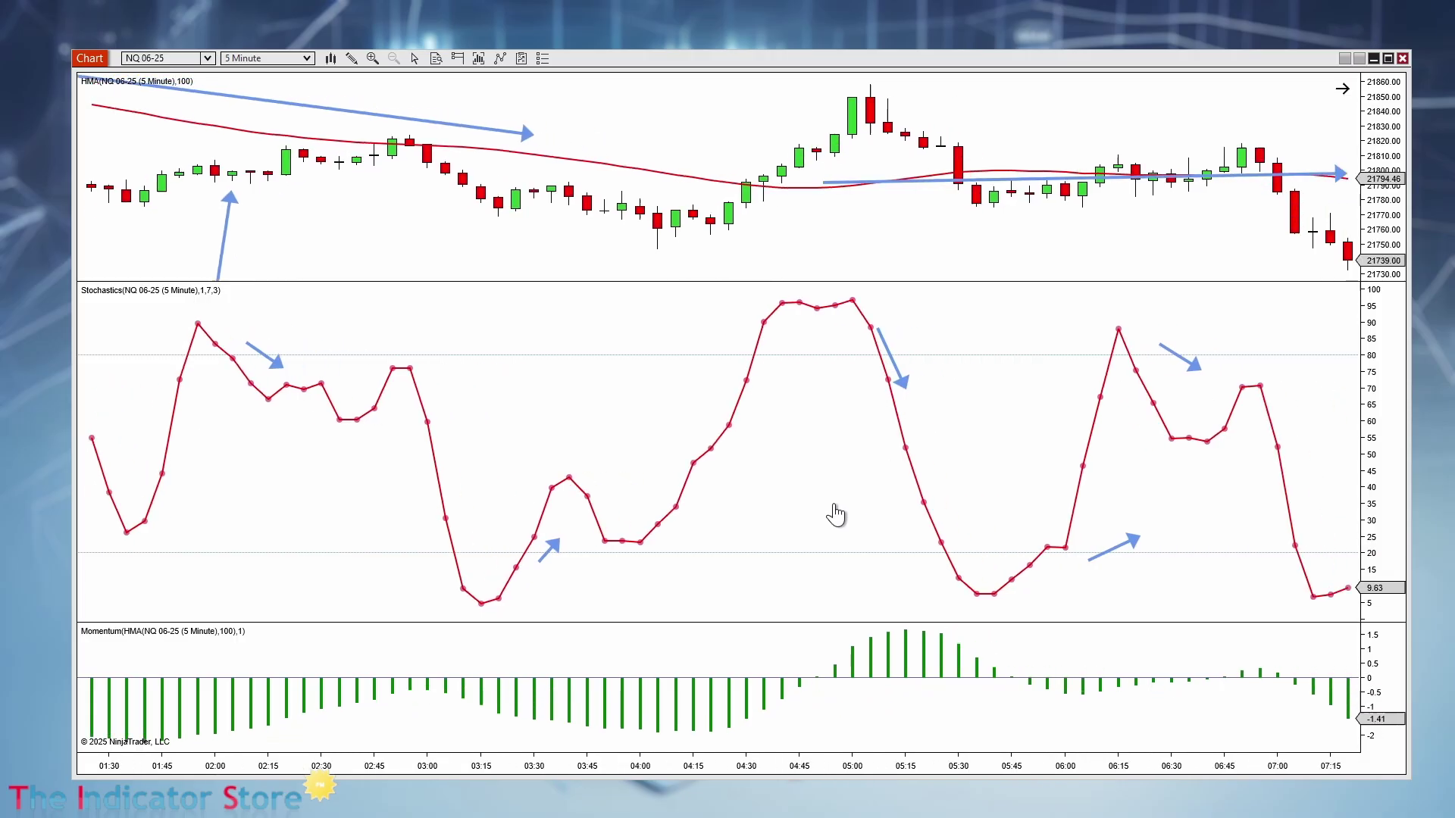
drag(1101, 390, 1247, 451)
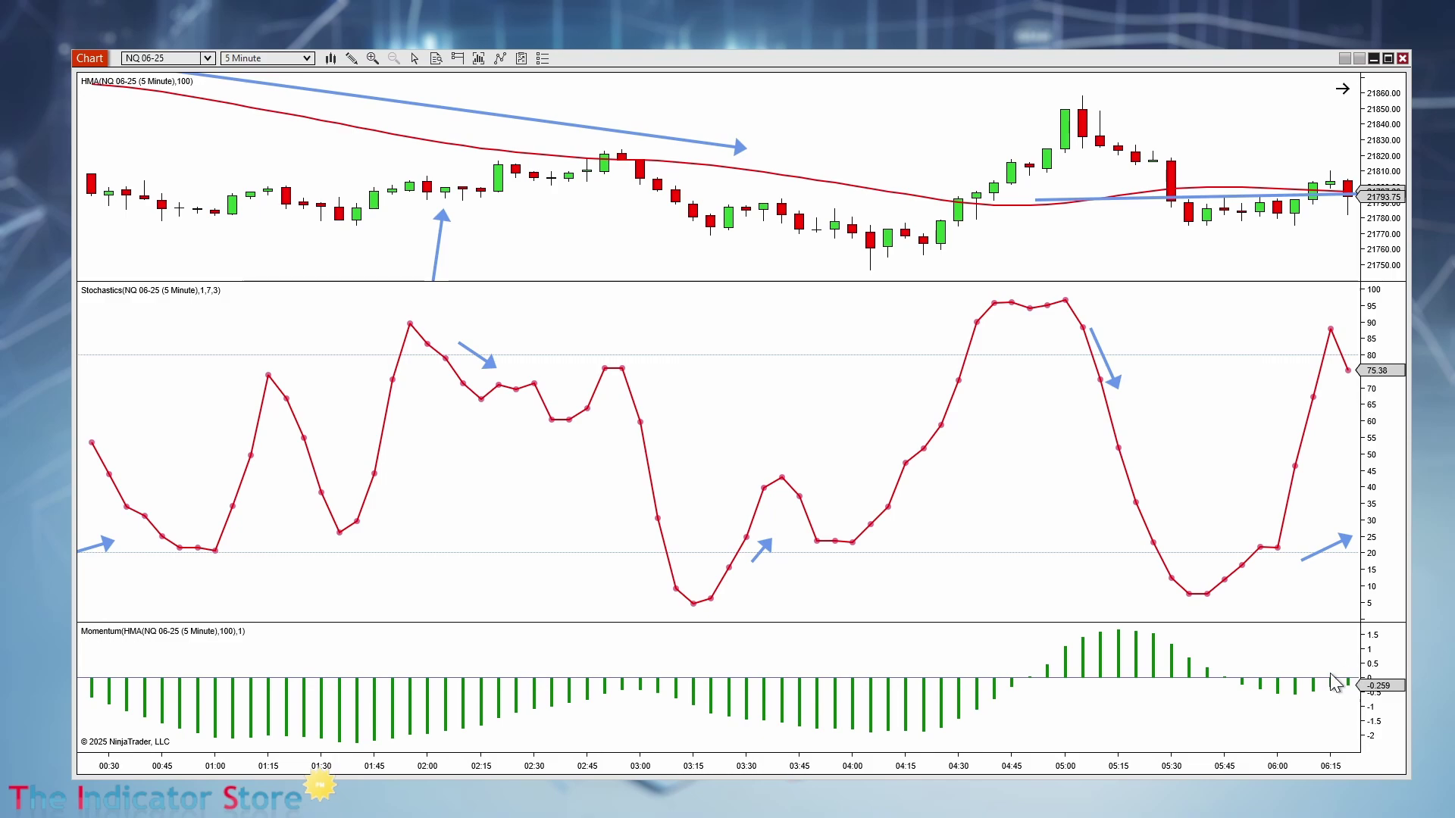
drag(1234, 455, 866, 394)
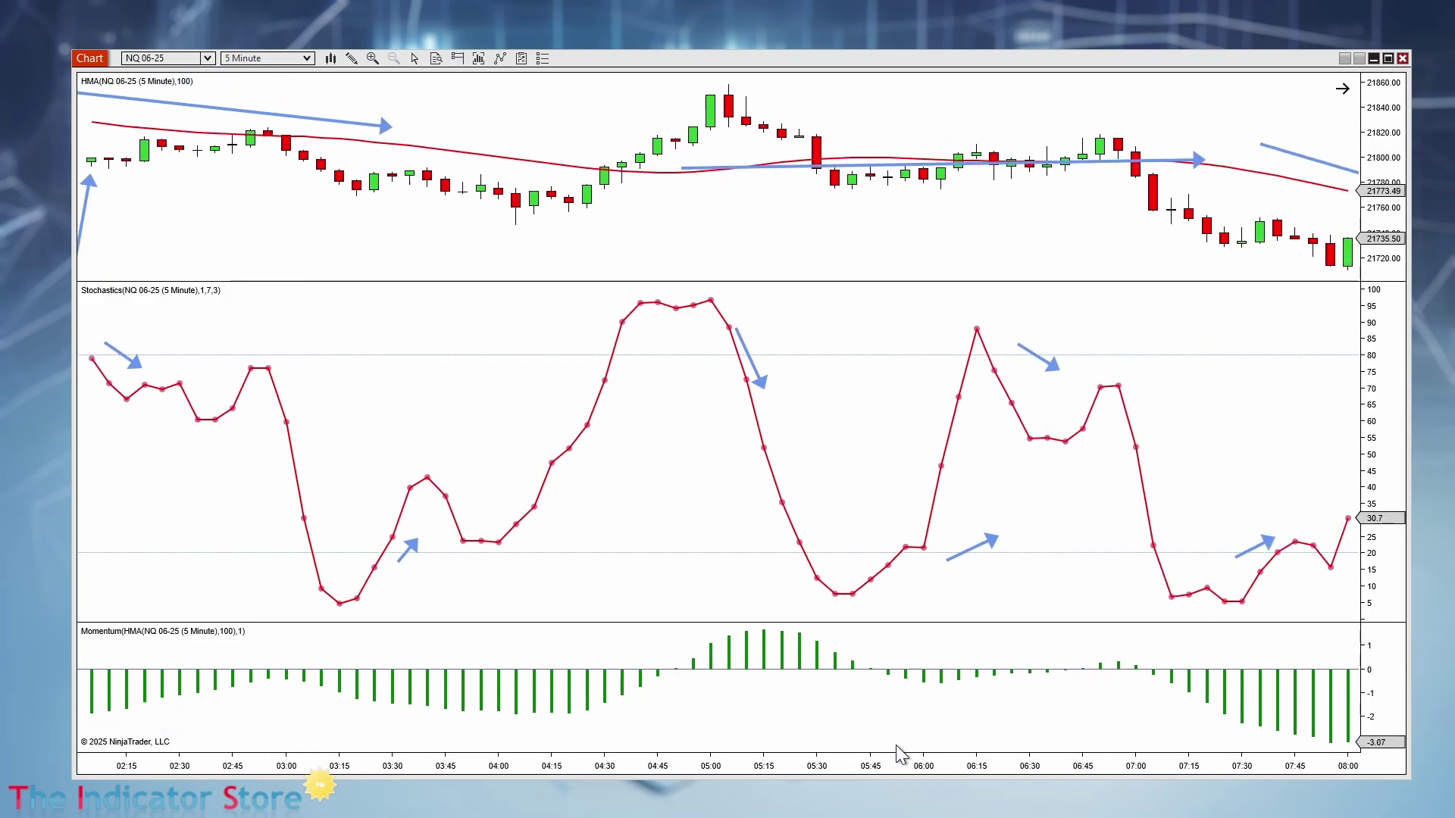
drag(879, 763, 1045, 766)
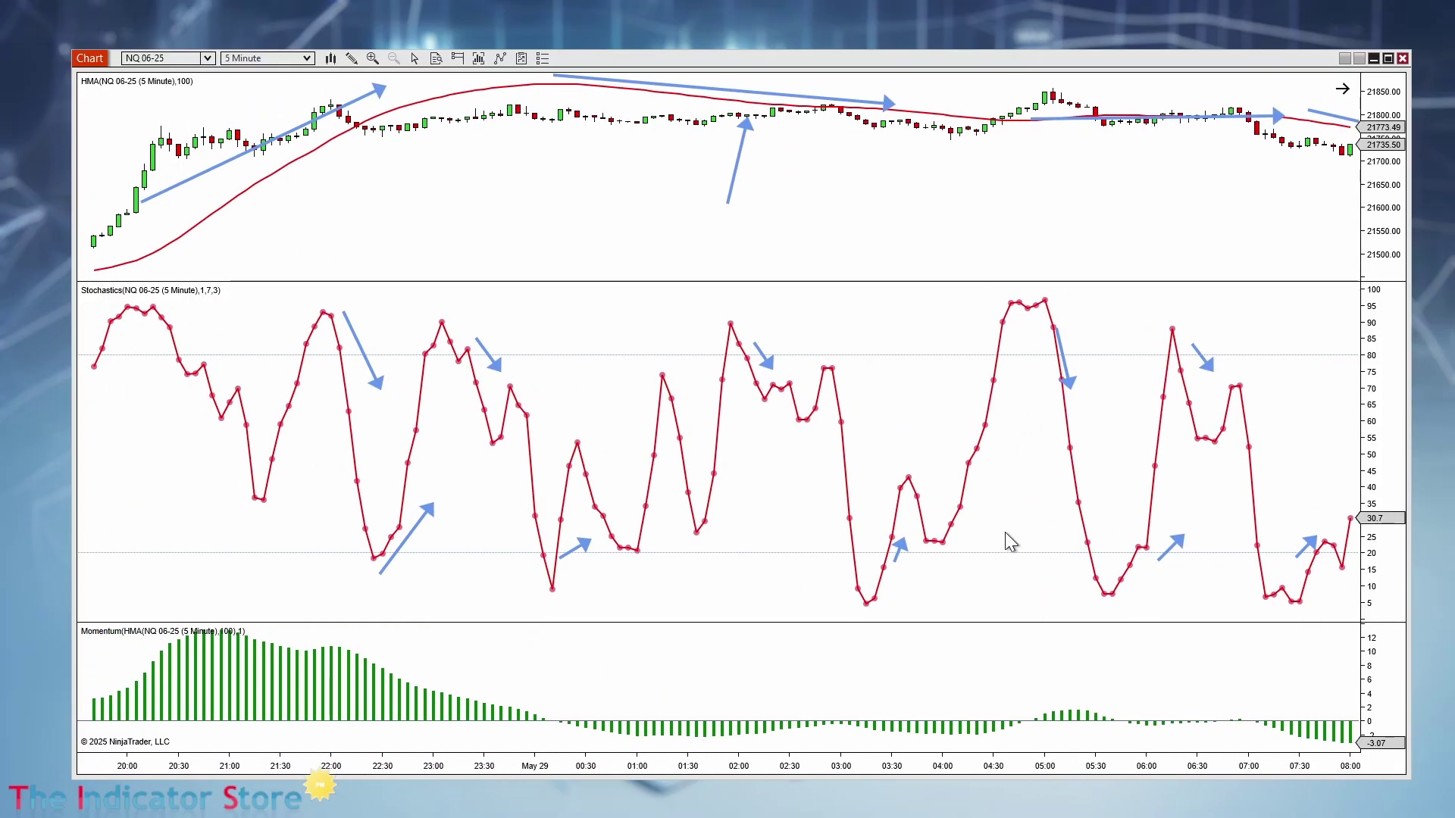
drag(1004, 532, 560, 505)
drag(441, 768, 538, 773)
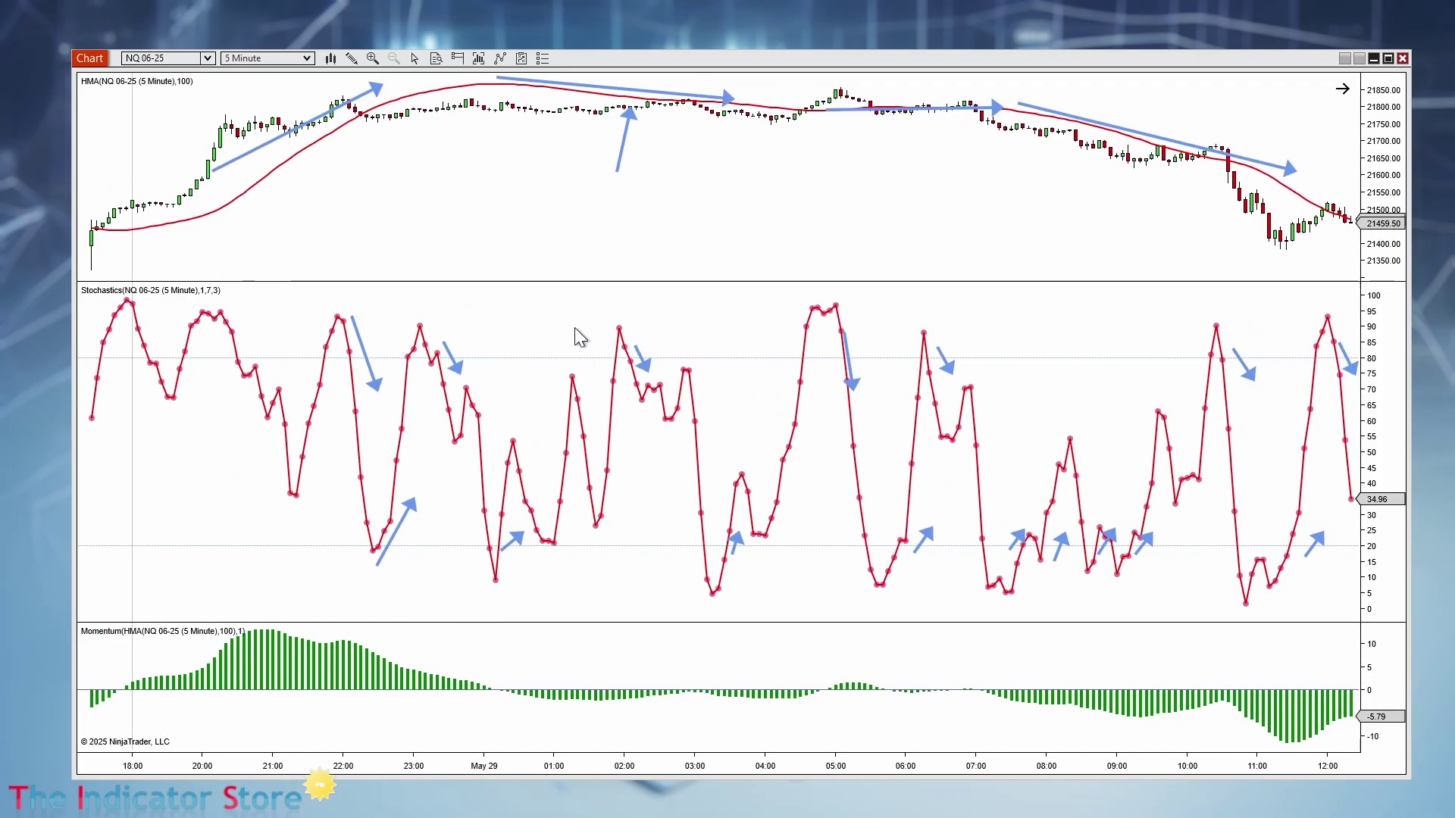
Shrink the Stochastics panel again and shift the upward price arrow so it points to about 01:30.
drag(573, 281, 594, 490)
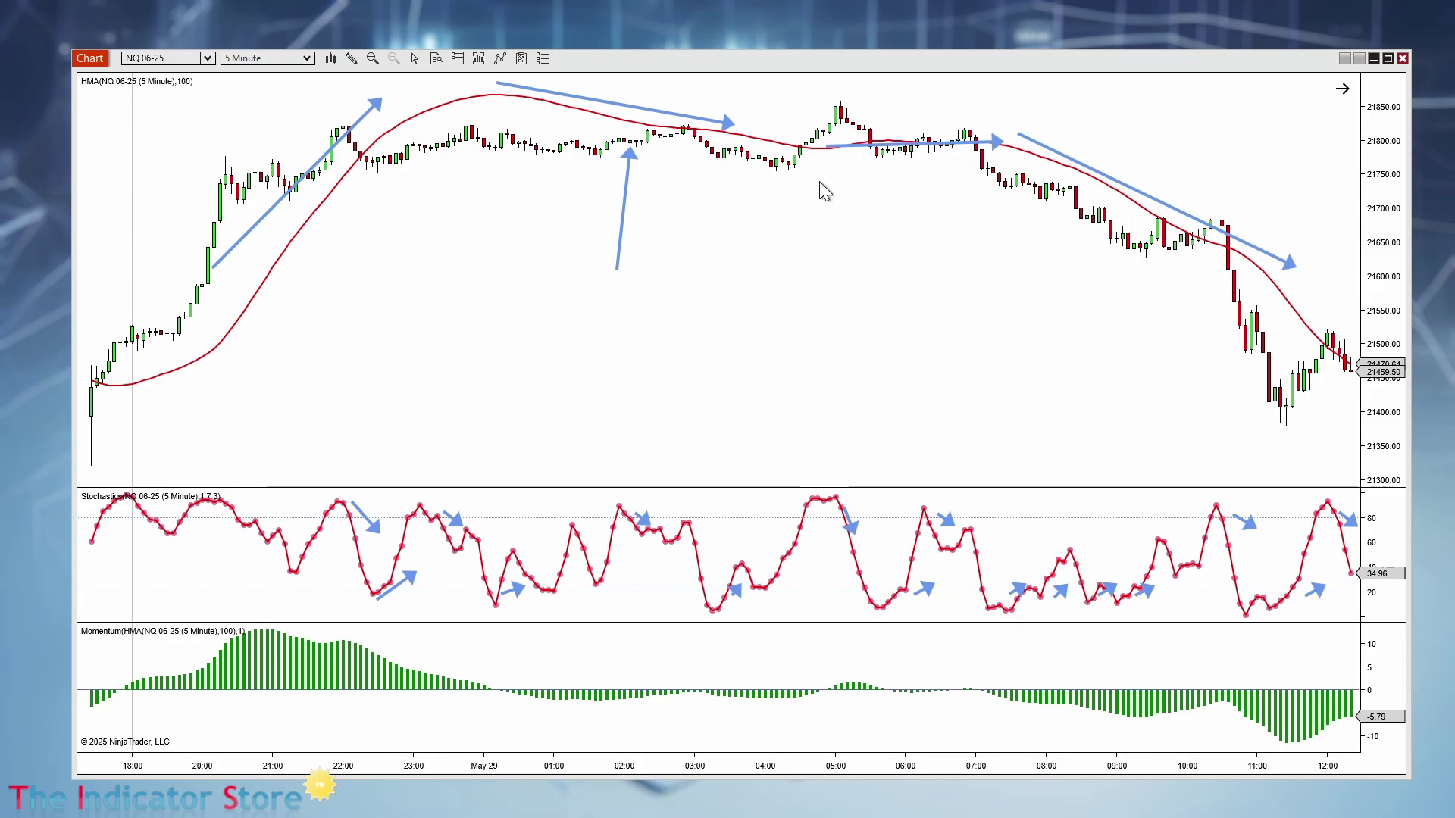
mouse_move(620, 255)
mouse_down()
mouse_move(481, 198)
mouse_move(485, 184)
mouse_move(615, 213)
mouse_move(583, 219)
mouse_up()
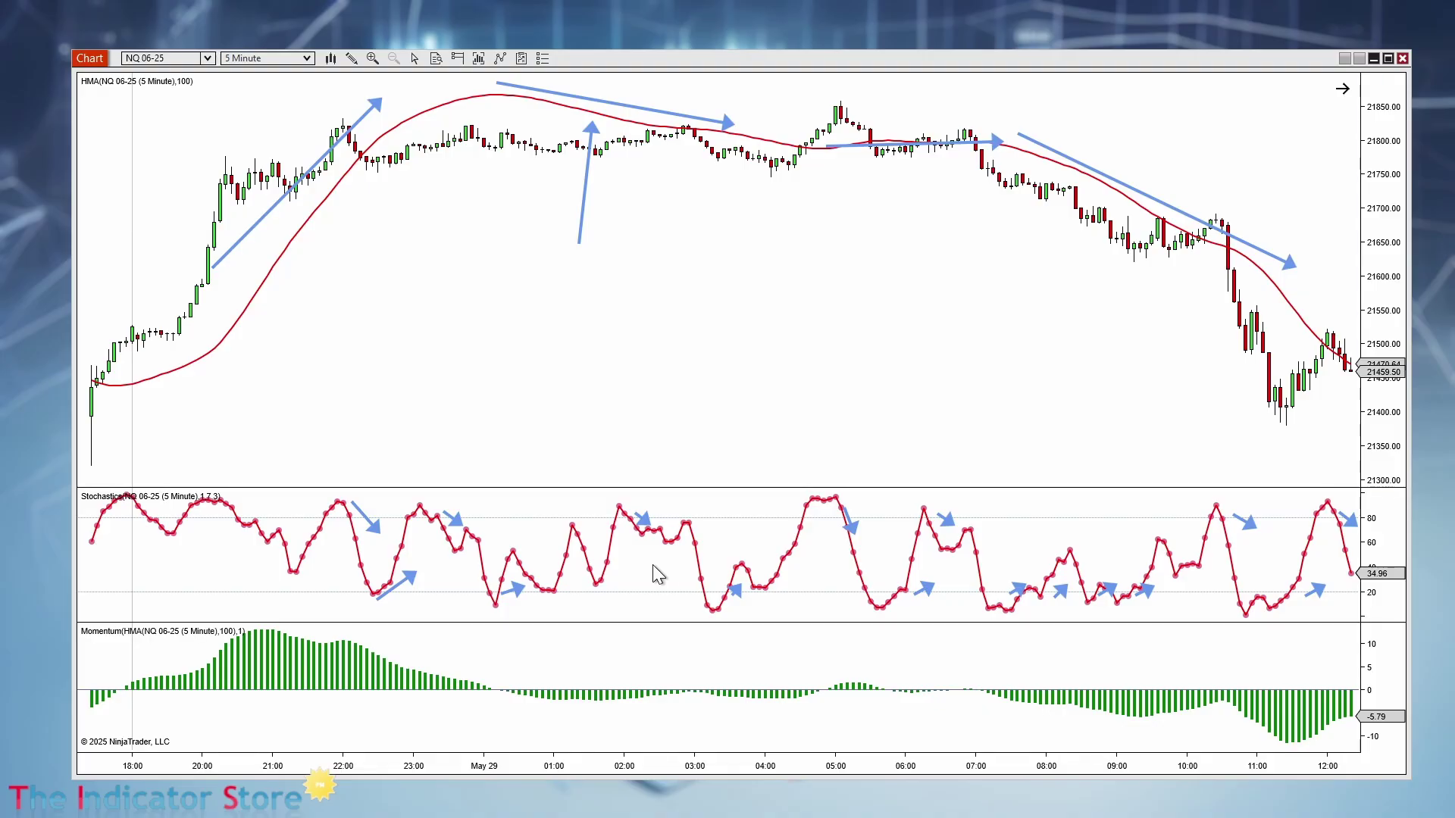
Draw a rising arrow in Stochastics from about 02:00 to 03:00, and a Momentum arrow pointing back to about 22:40.
drag(620, 594, 696, 555)
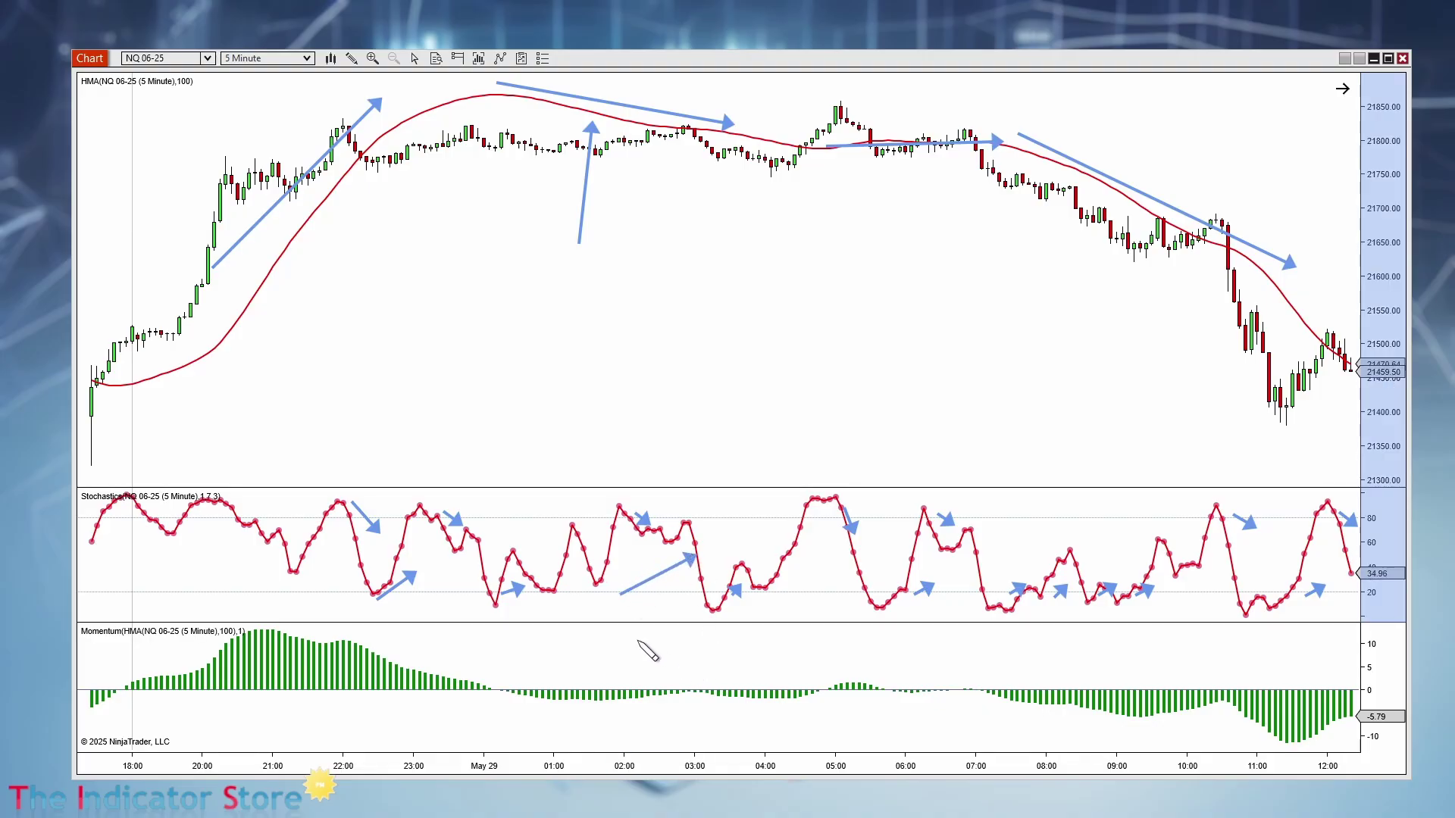
mouse_move(519, 651)
mouse_down()
mouse_move(445, 667)
mouse_move(368, 648)
mouse_move(434, 677)
mouse_move(370, 650)
mouse_move(392, 658)
mouse_up()
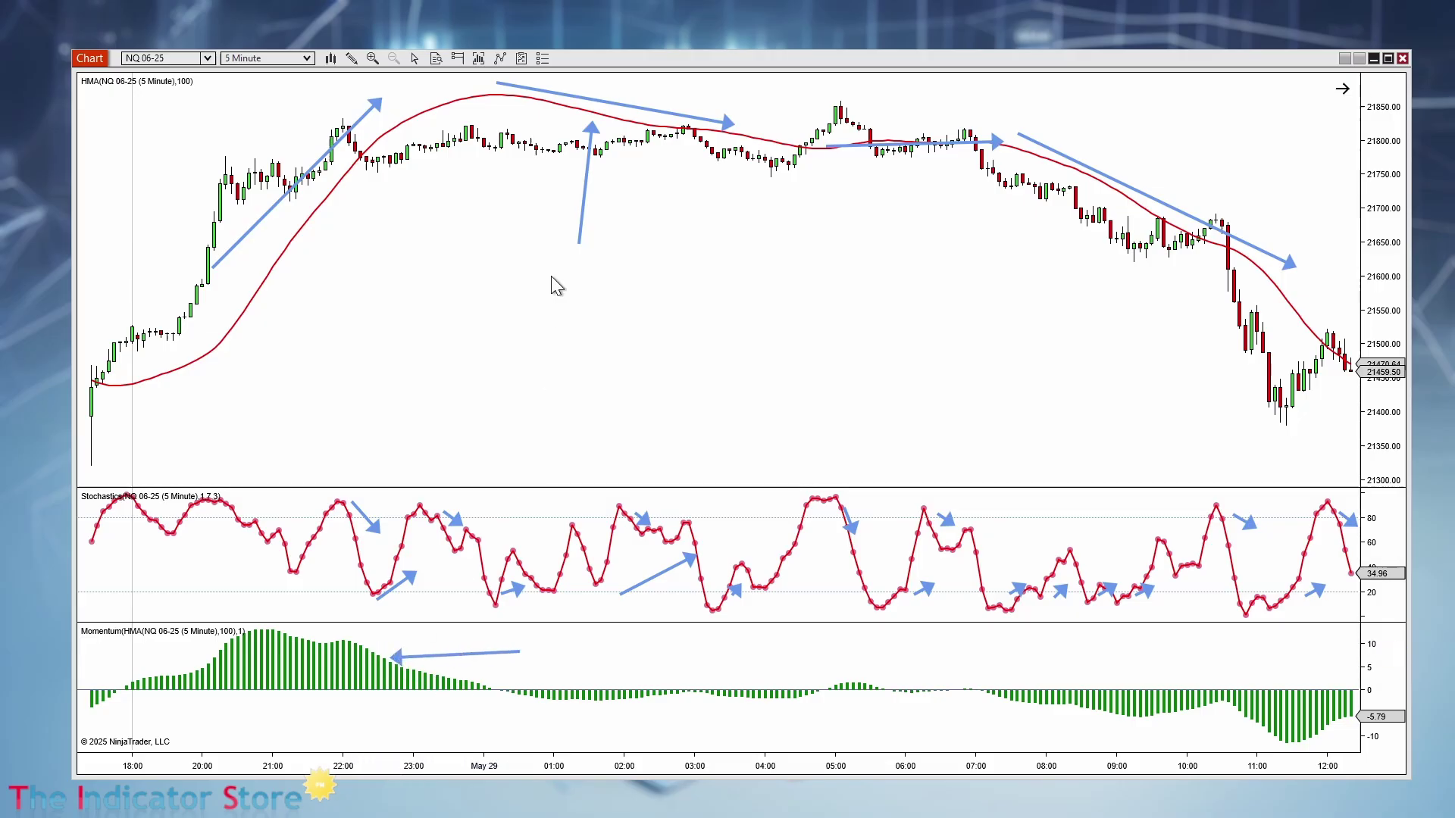
Add the Markers Copy indicator from the _The_Indicator_Store folder and set its New Markers Variable Name to osc.
right_click(495, 344)
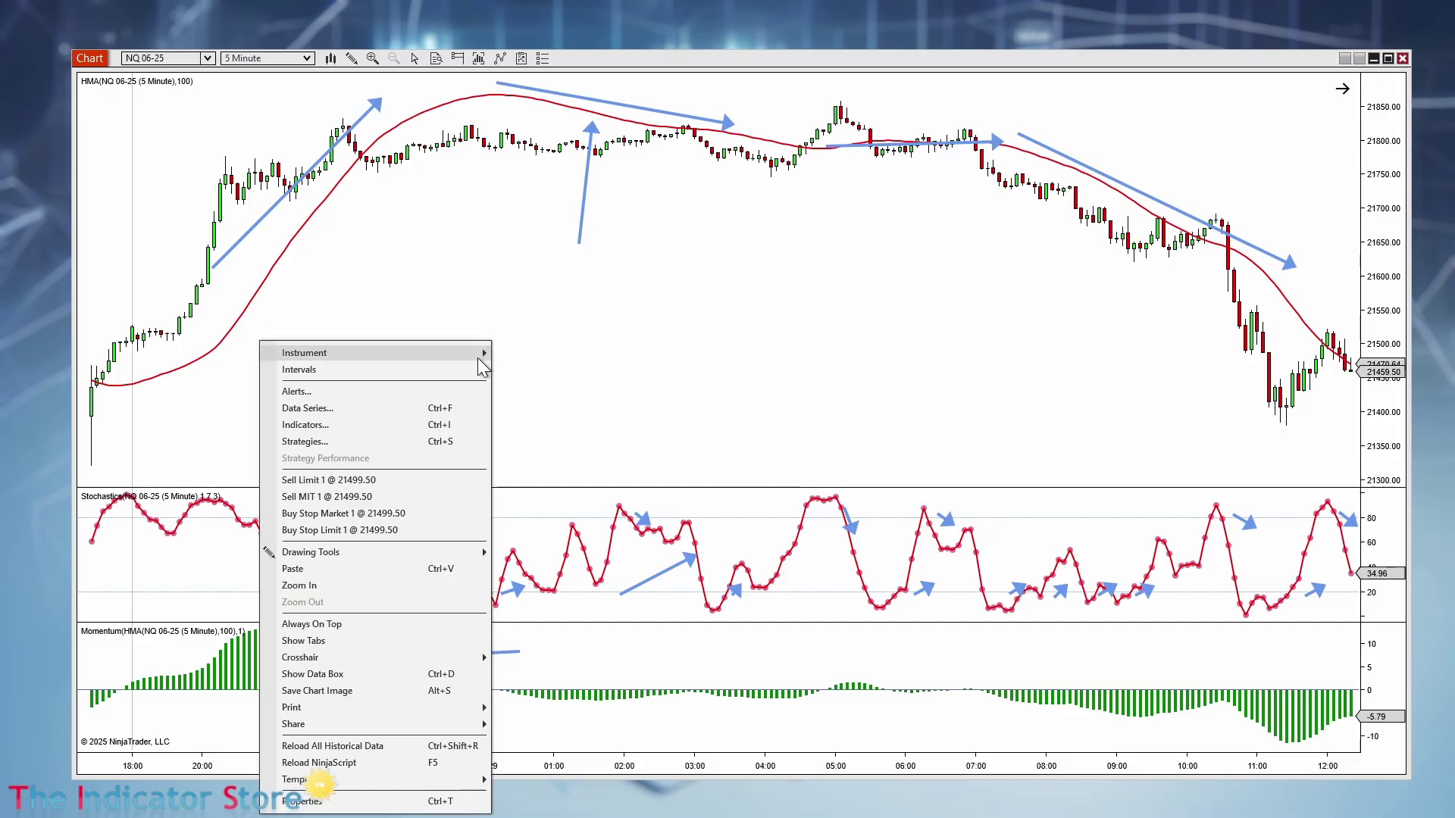
click(376, 422)
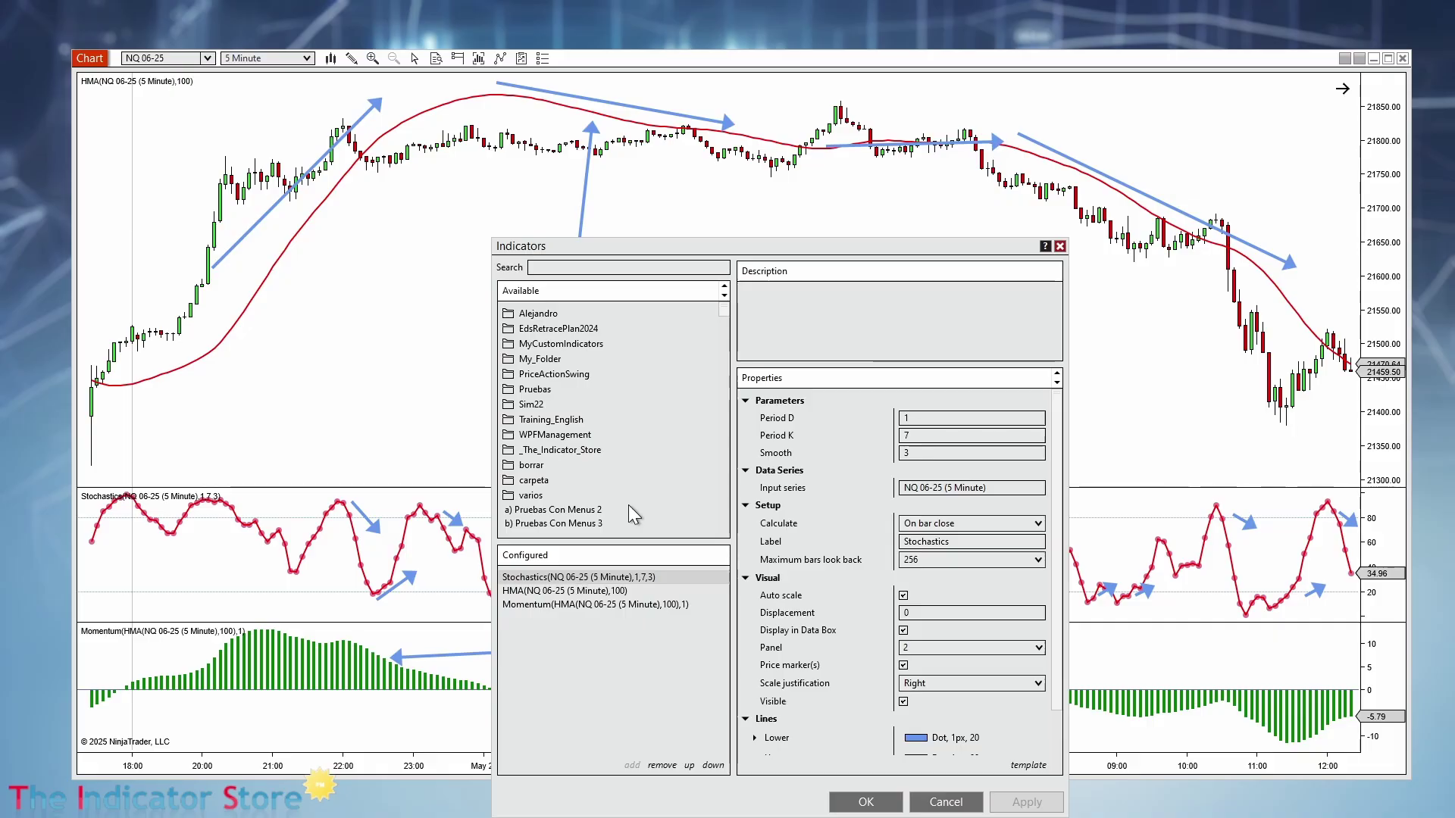
double_click(561, 450)
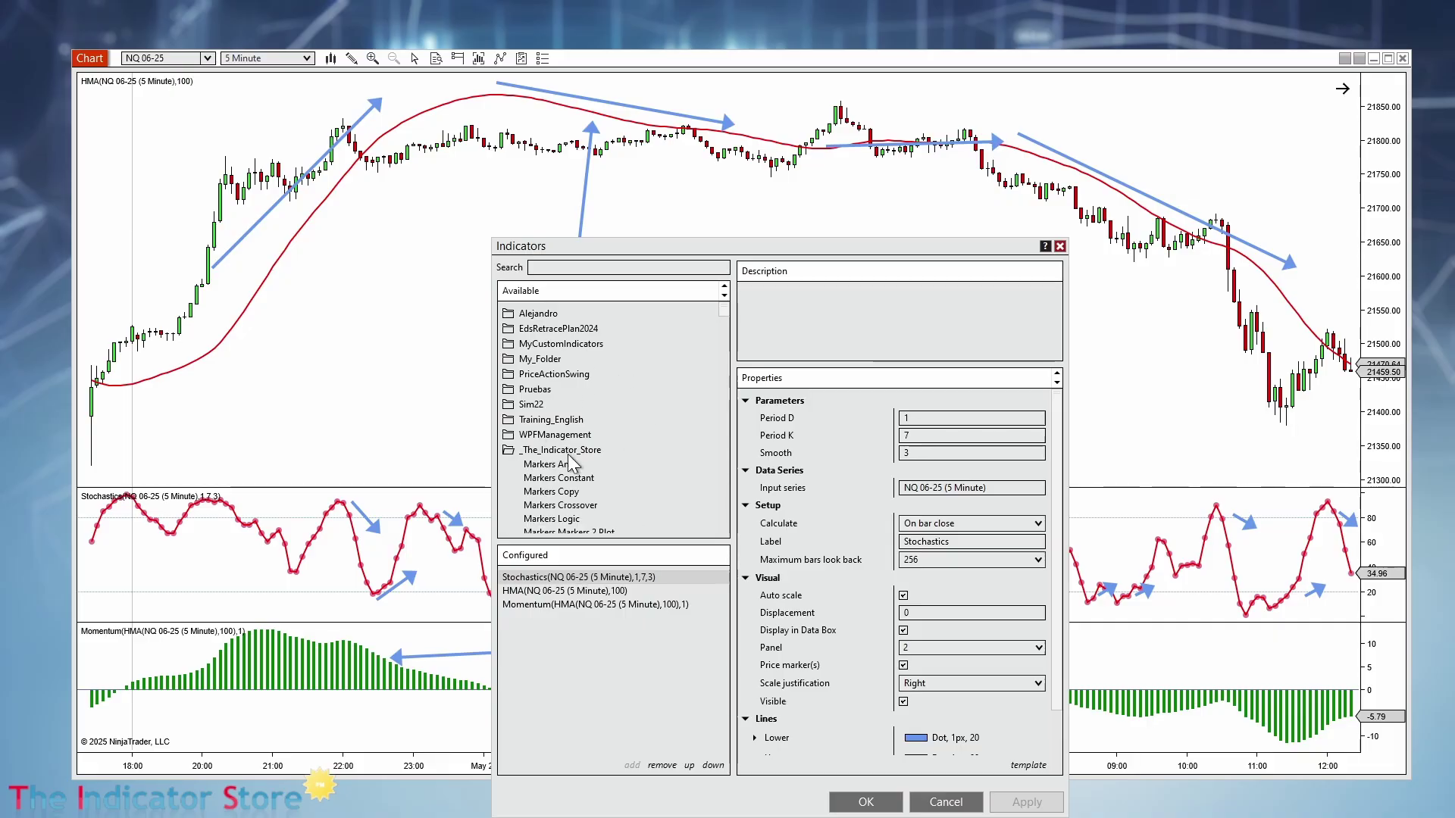
double_click(572, 491)
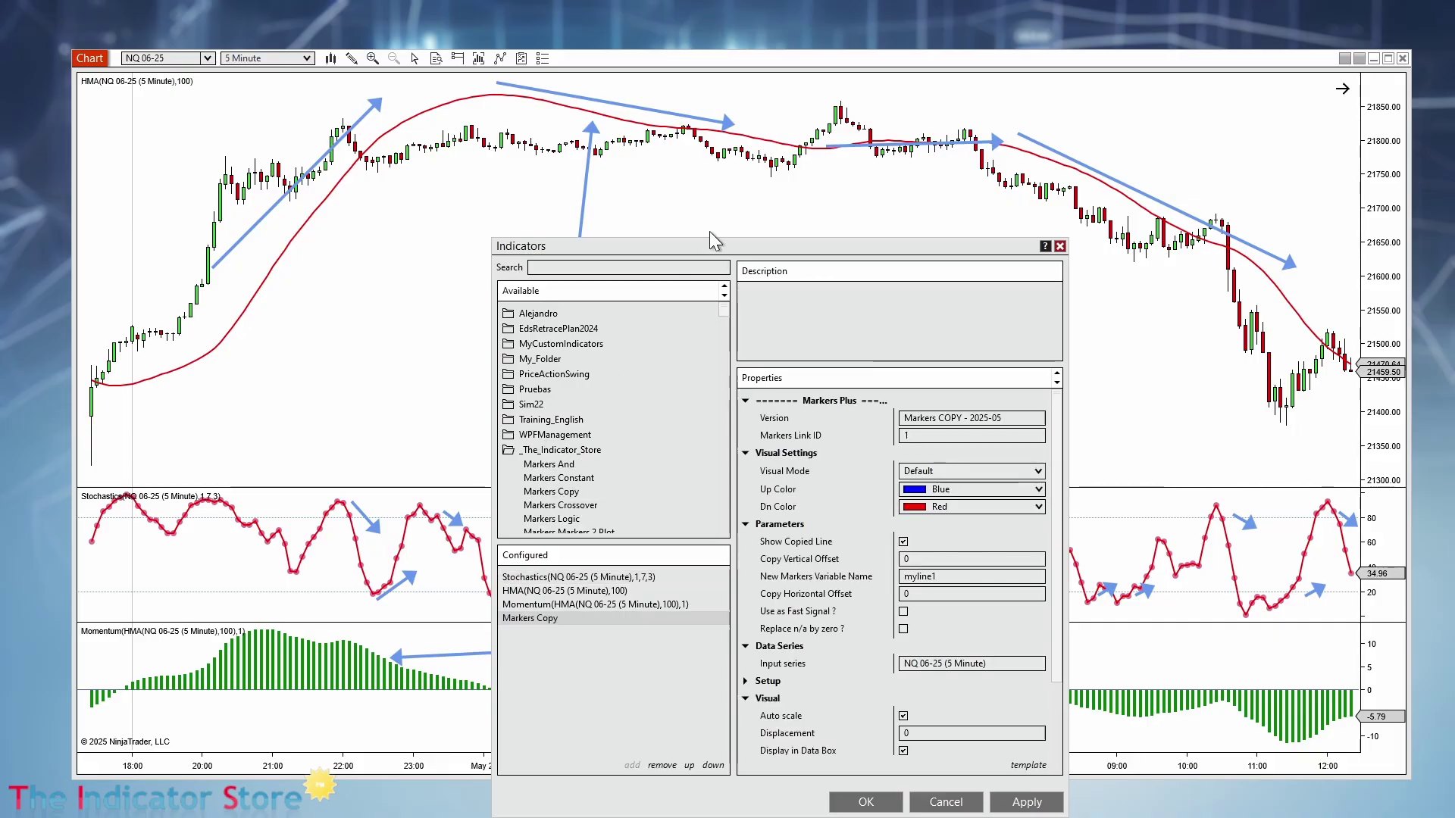
drag(776, 247, 409, 165)
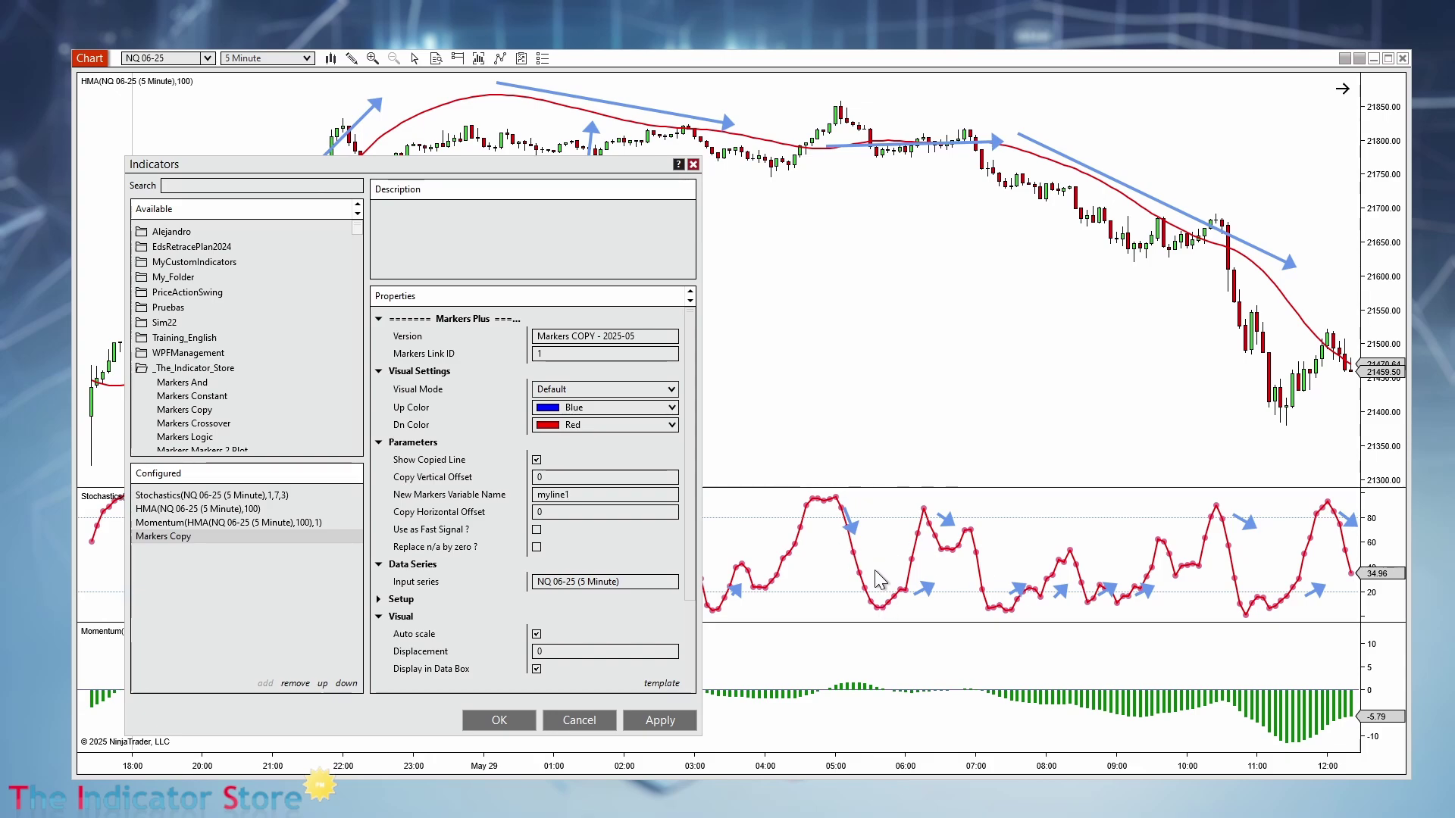
double_click(591, 494)
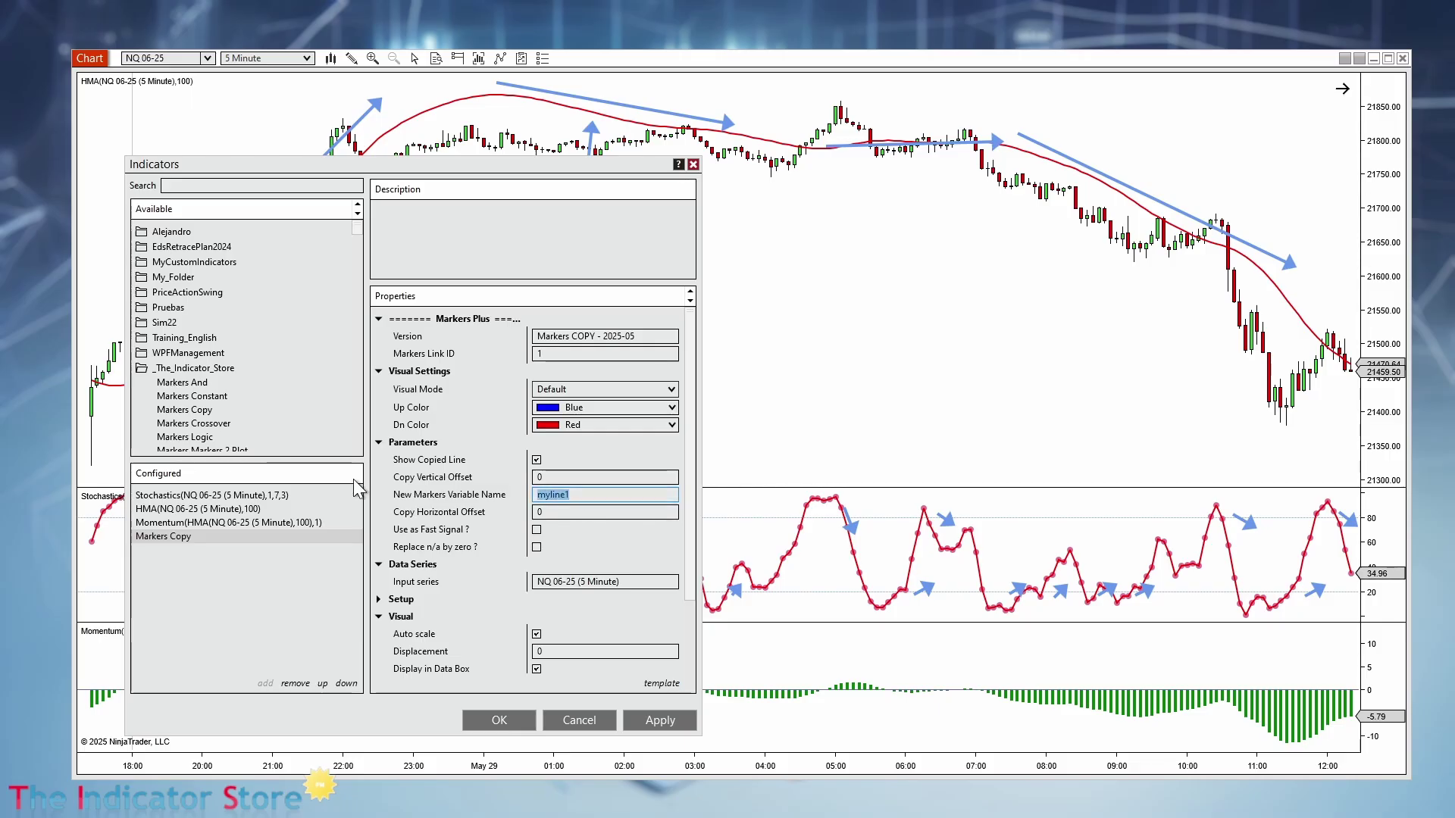
text(osc)
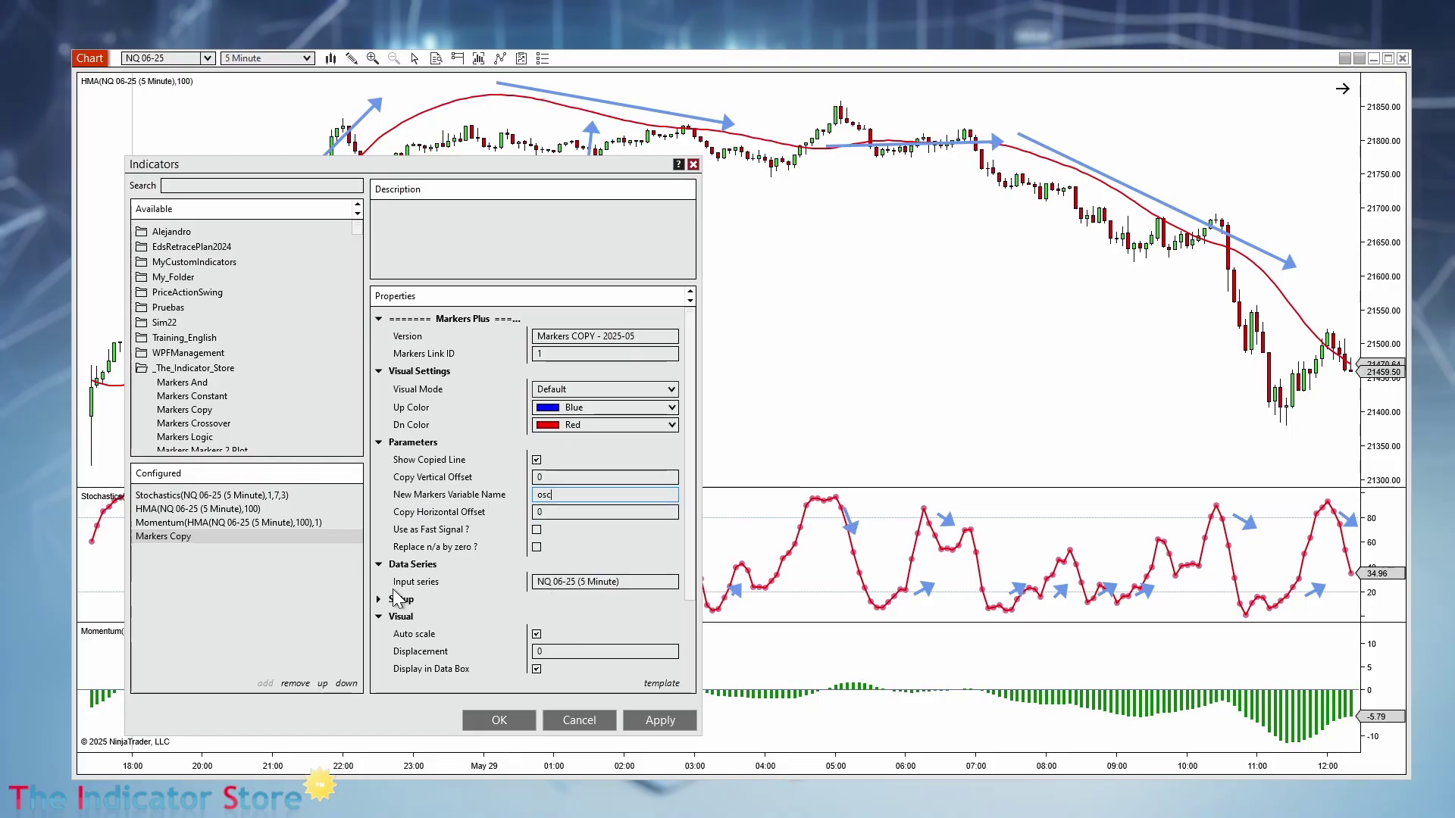
Choose Stochastics as the input series for the Markers Copy indicator.
click(557, 585)
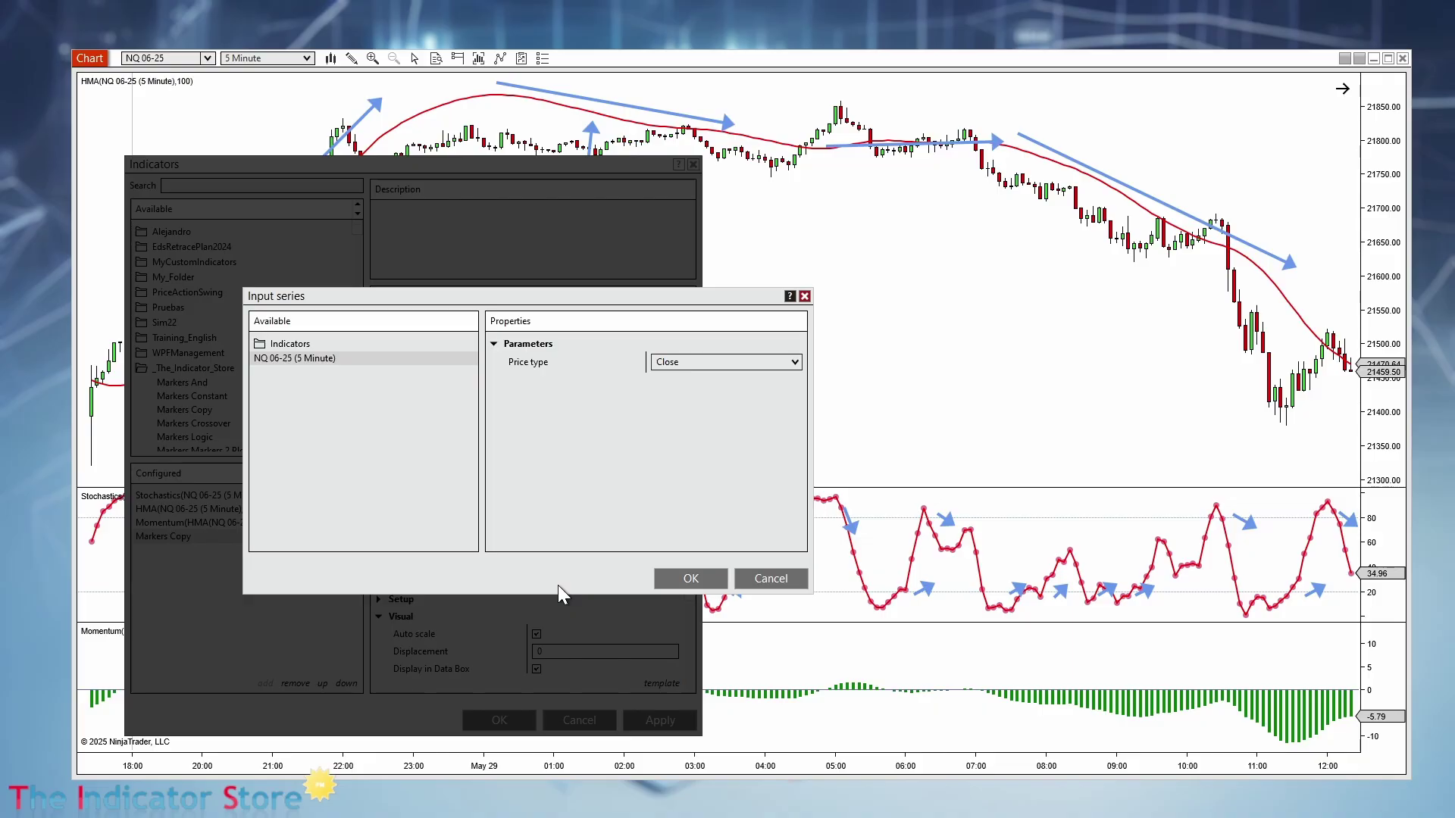
click(294, 347)
drag(470, 341, 479, 488)
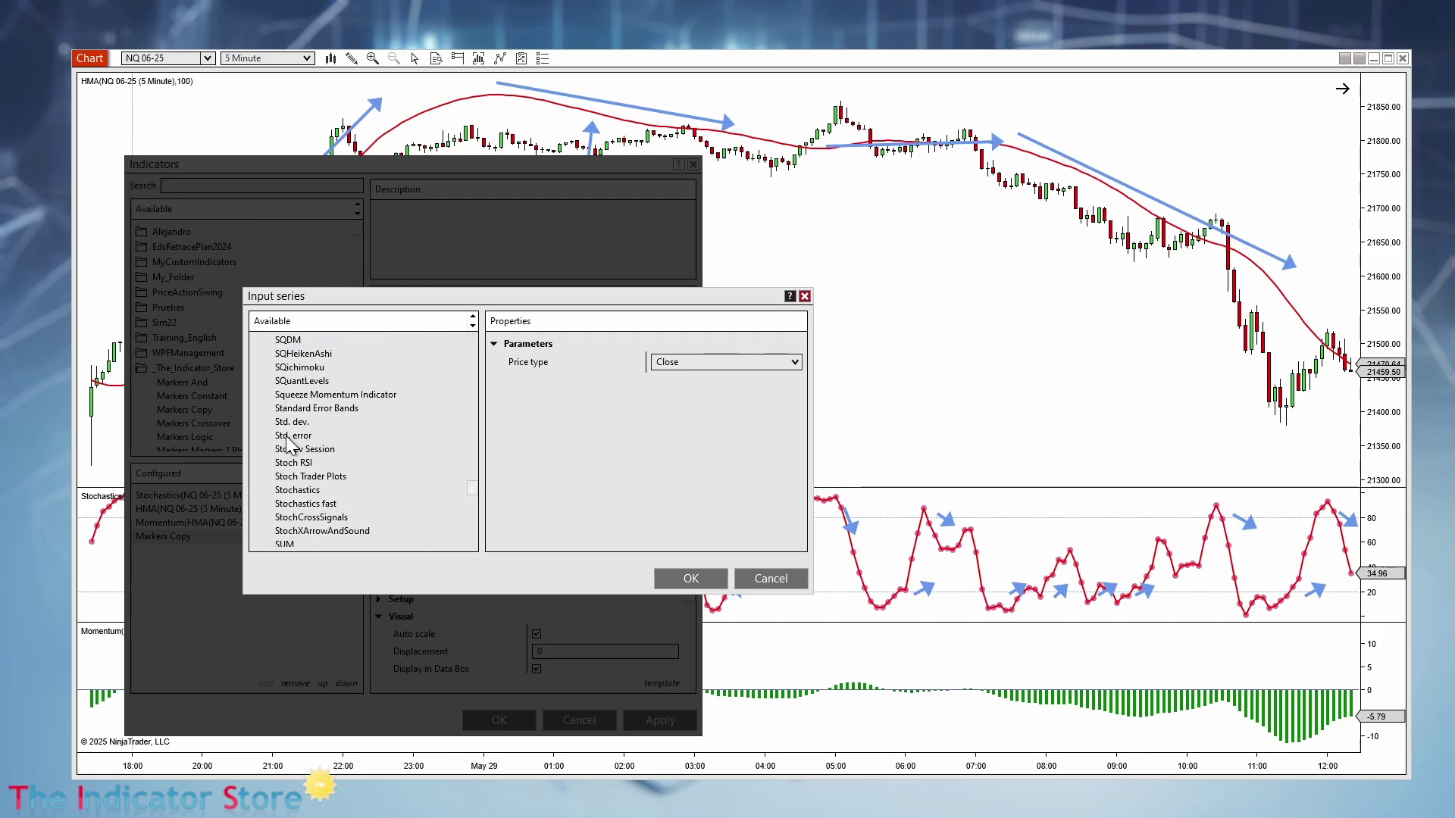
scroll(307, 460, down, 1)
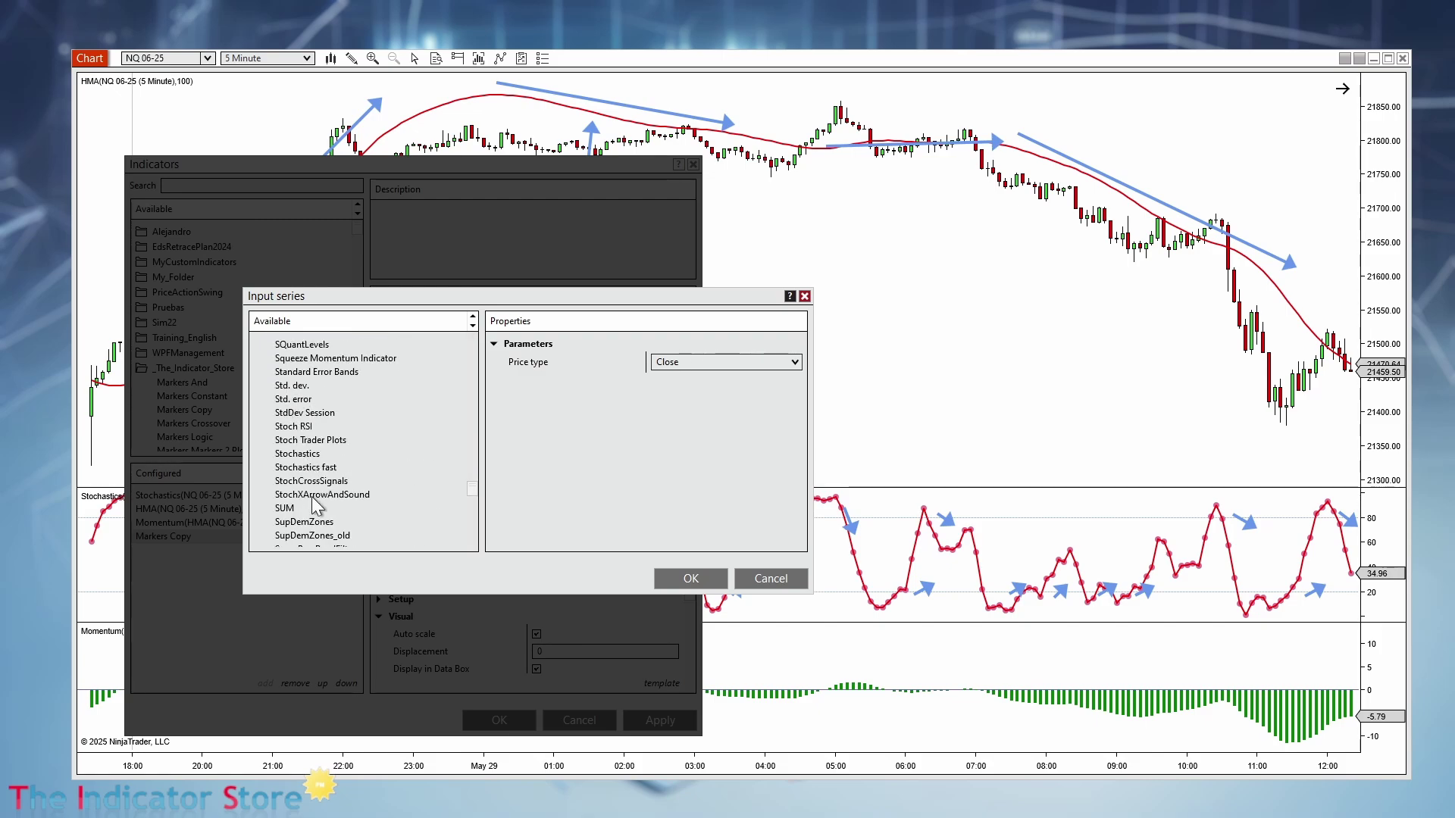
click(307, 456)
Configure the Stochastics input with Period K 7, Period D 1 and the K plot, and accept the input series.
double_click(680, 379)
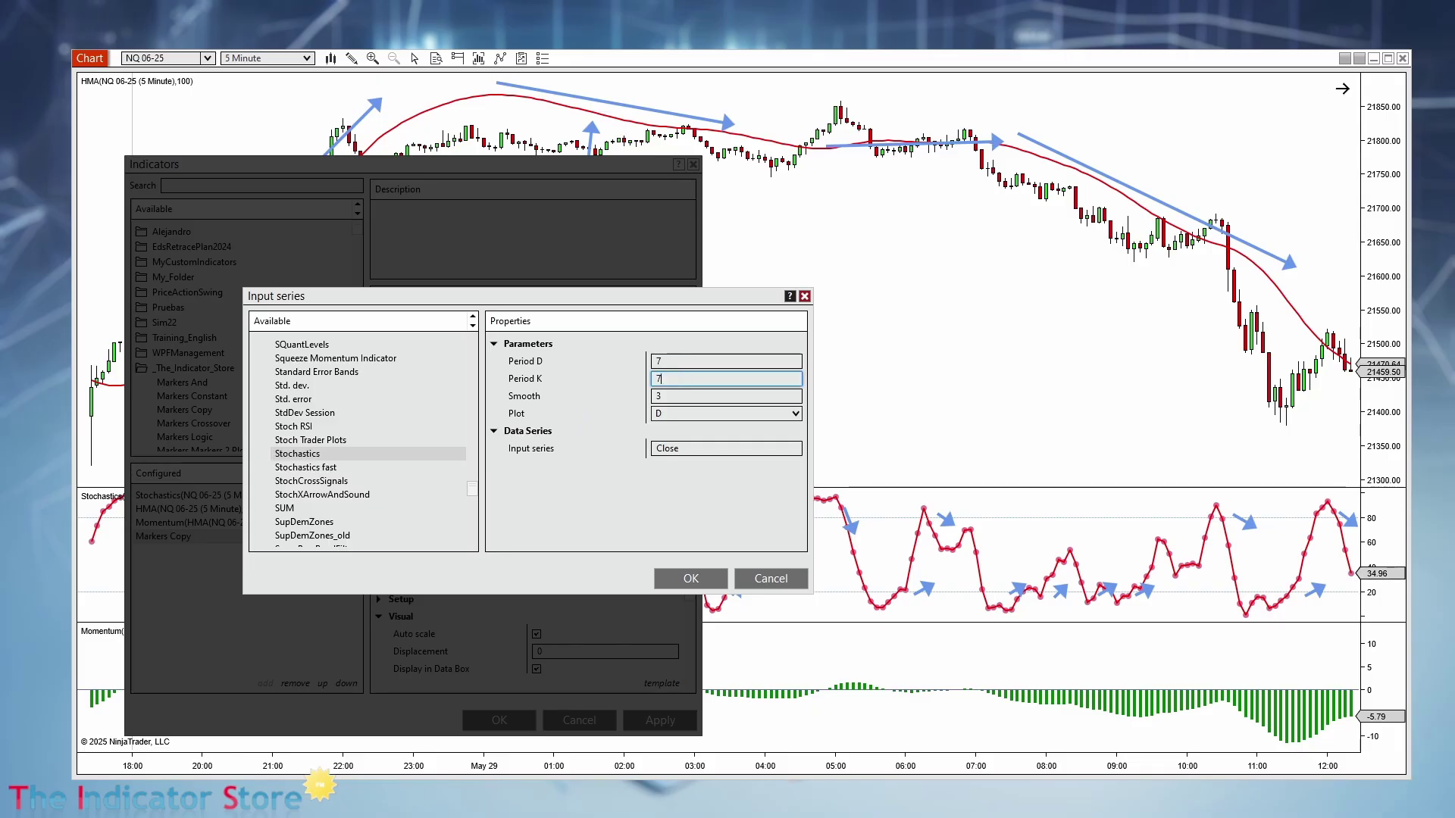
text(7)
click(670, 362)
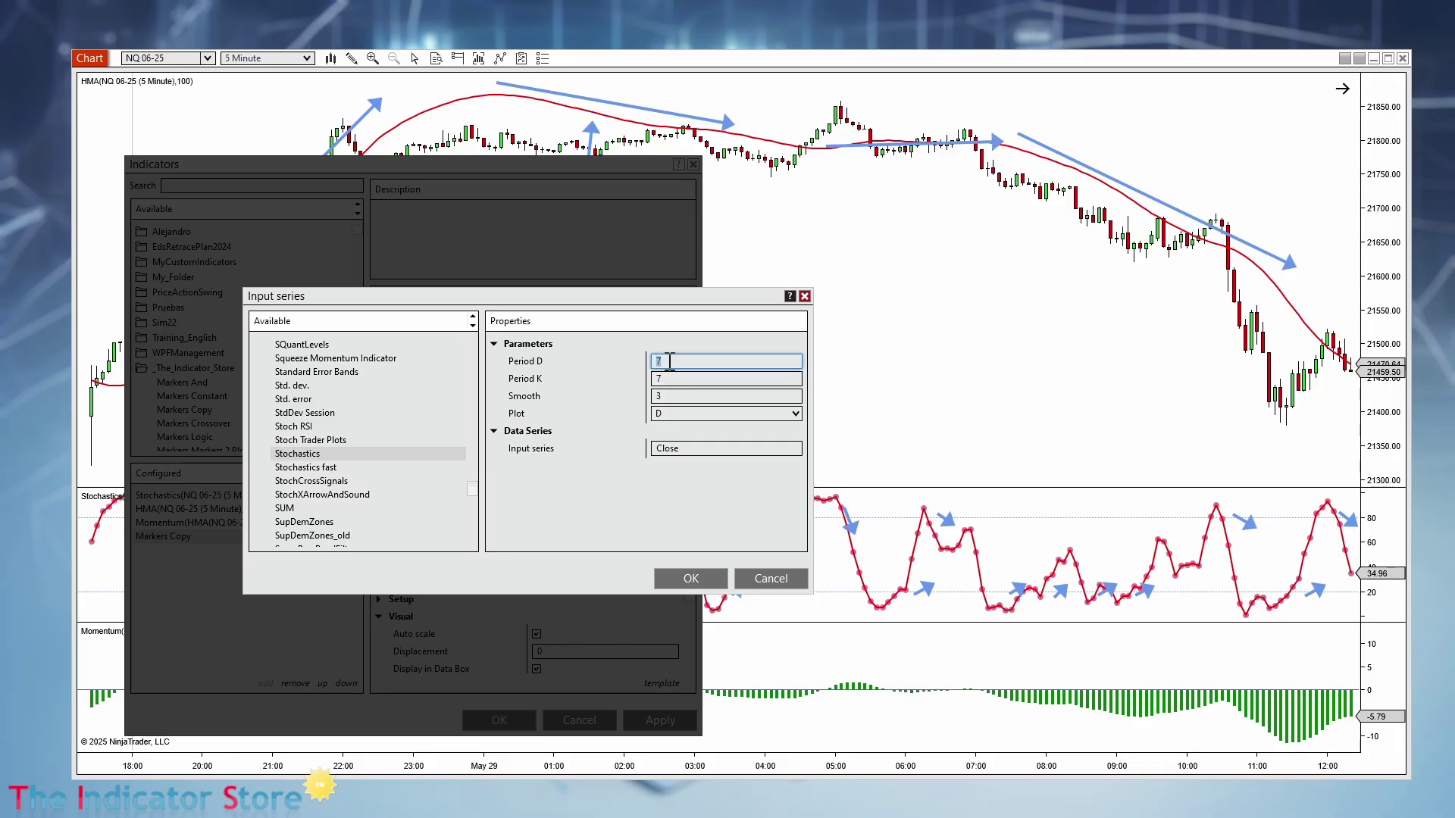
text(1)
click(668, 414)
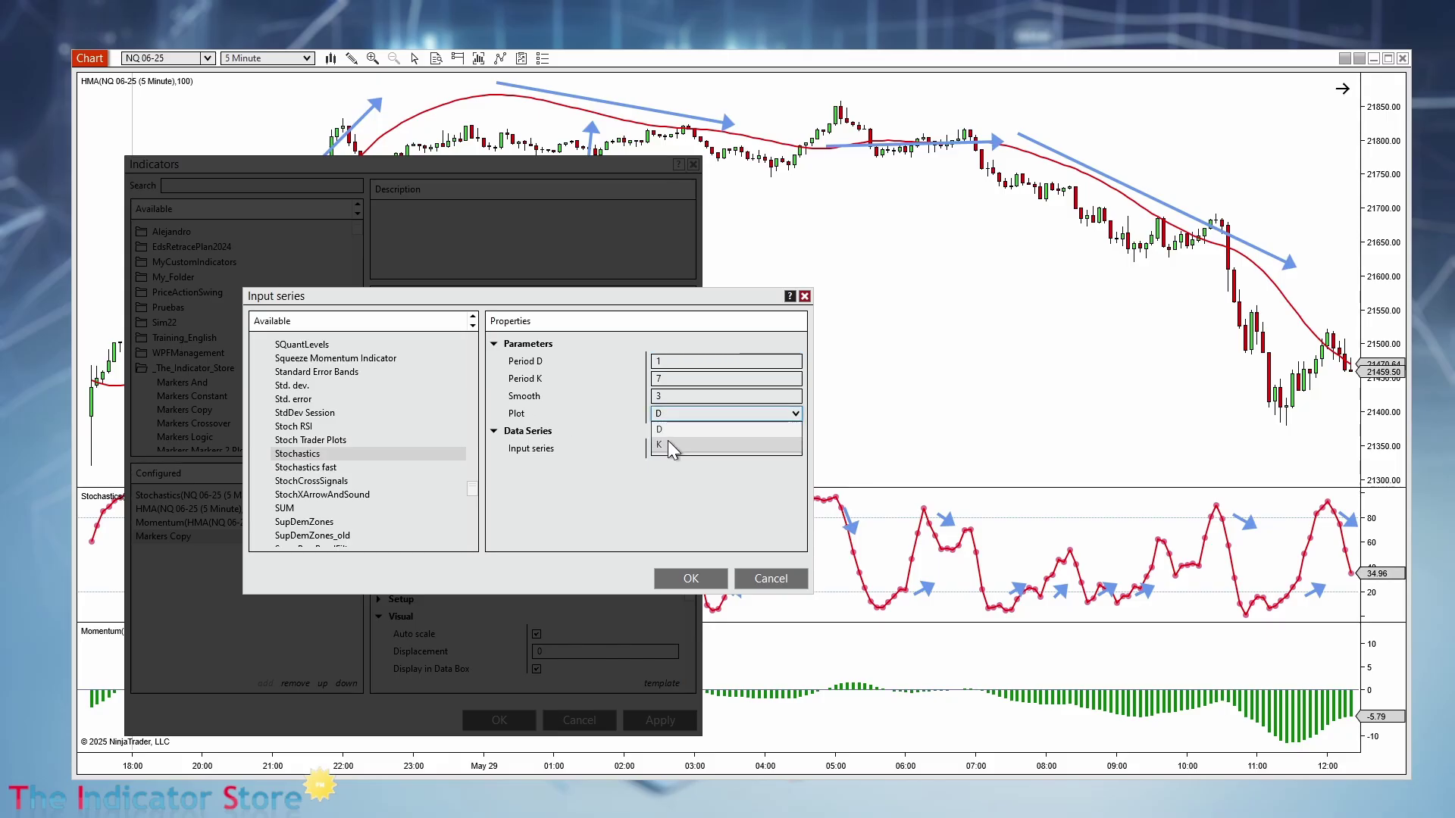
click(667, 441)
click(672, 576)
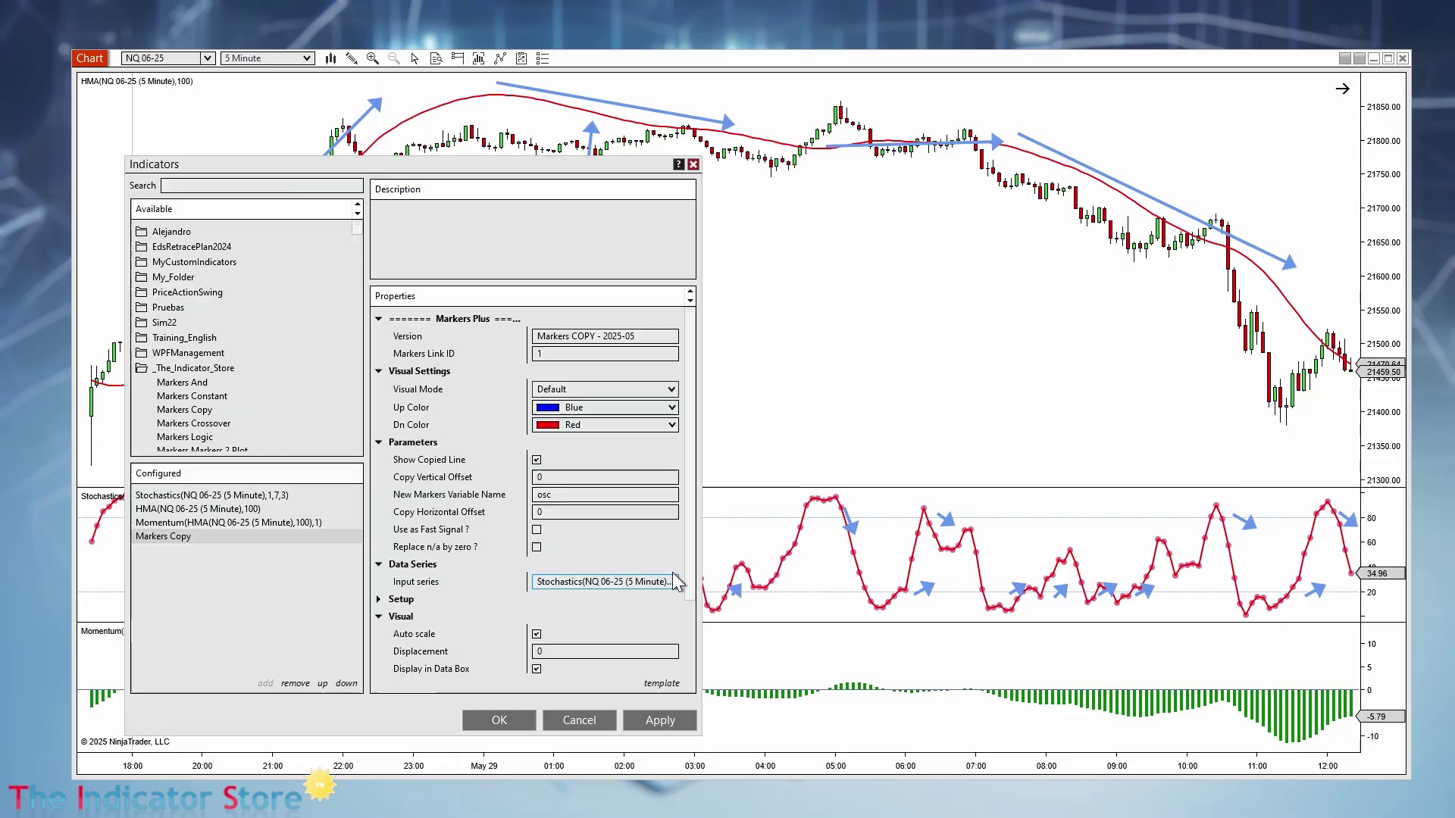
Assign the Markers Copy indicator to panel 2, apply the change and accept the indicator configuration.
scroll(688, 526, down, 2)
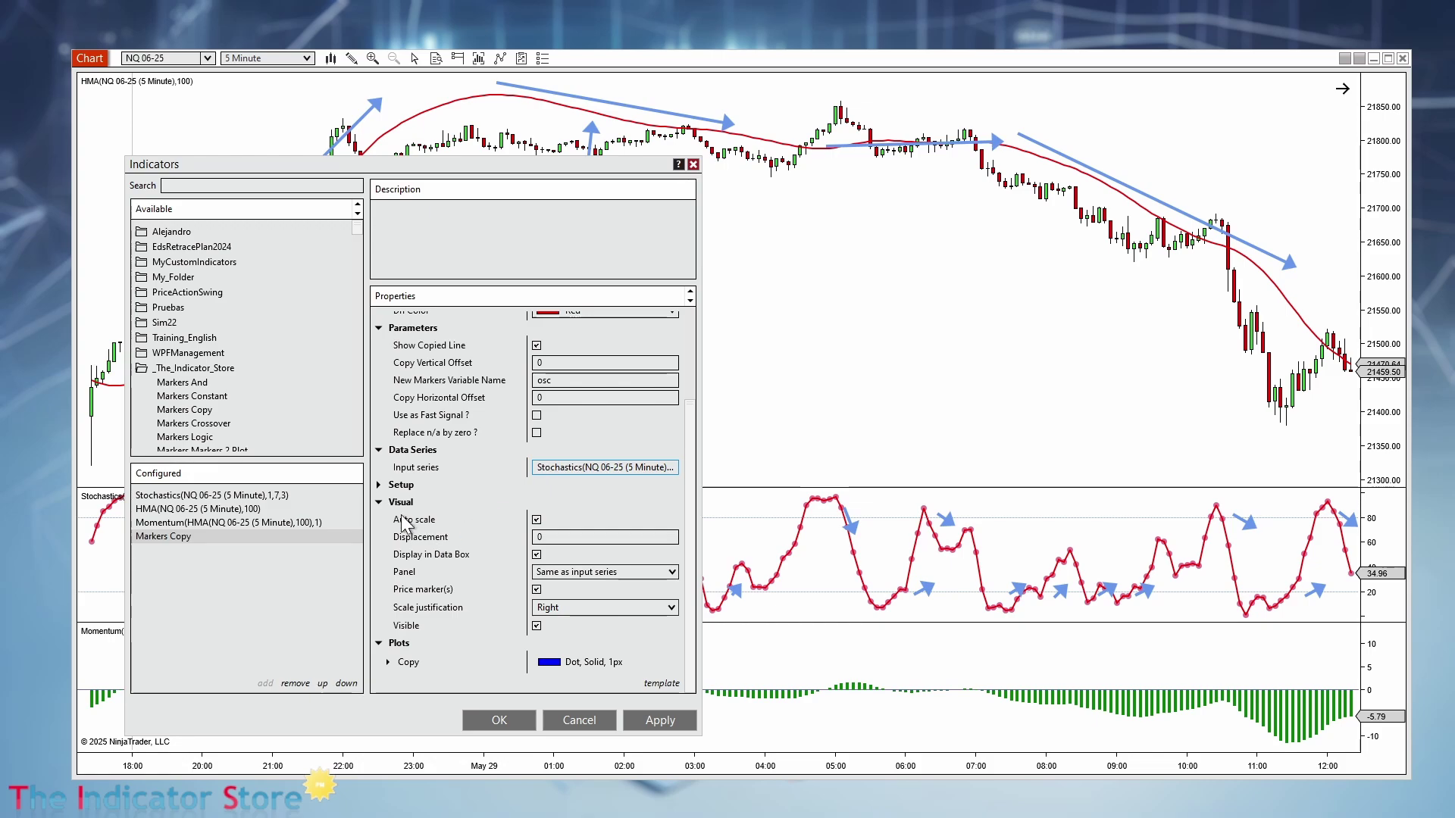
click(379, 485)
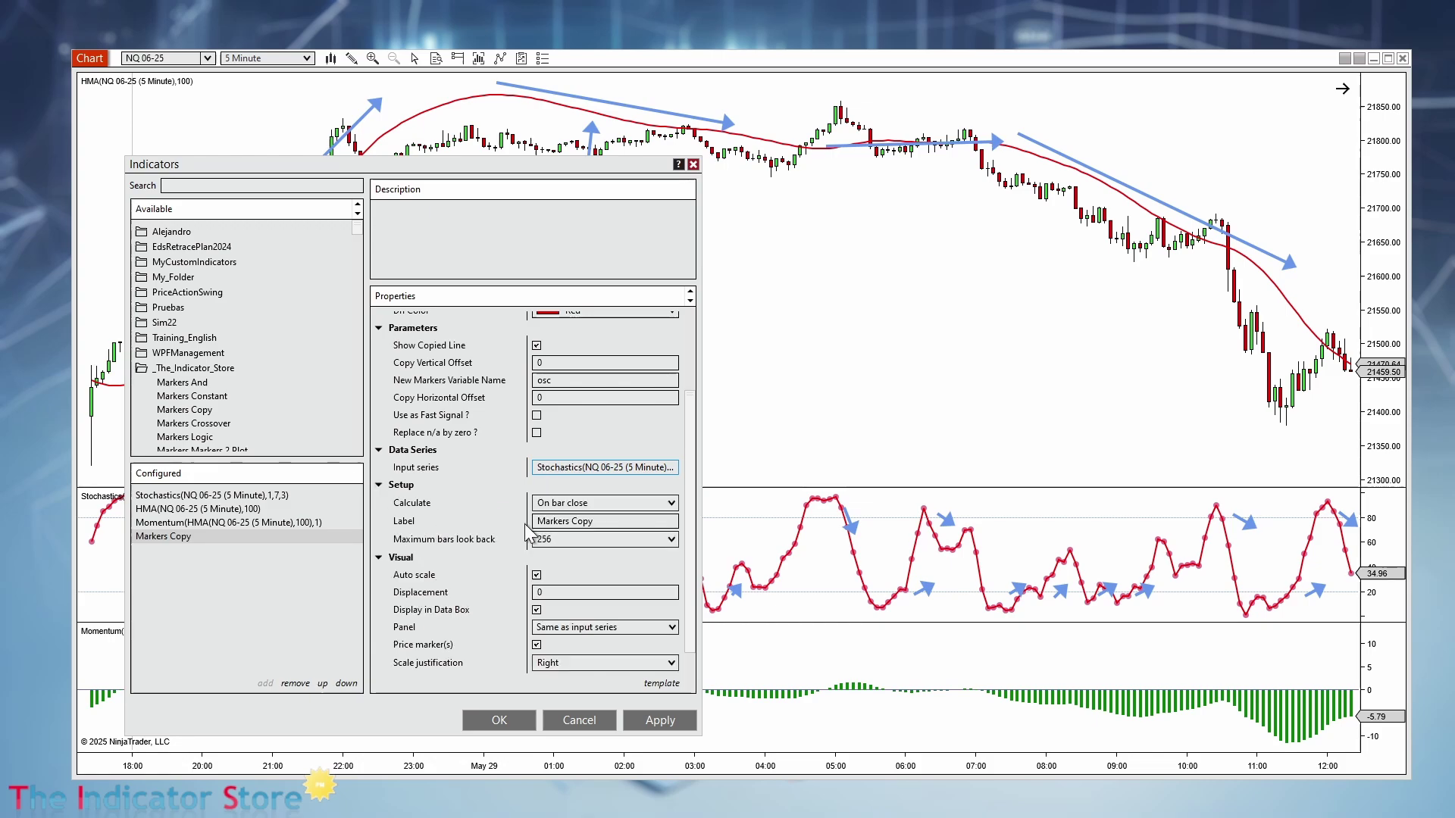
scroll(585, 609, down, 1)
click(584, 593)
click(550, 644)
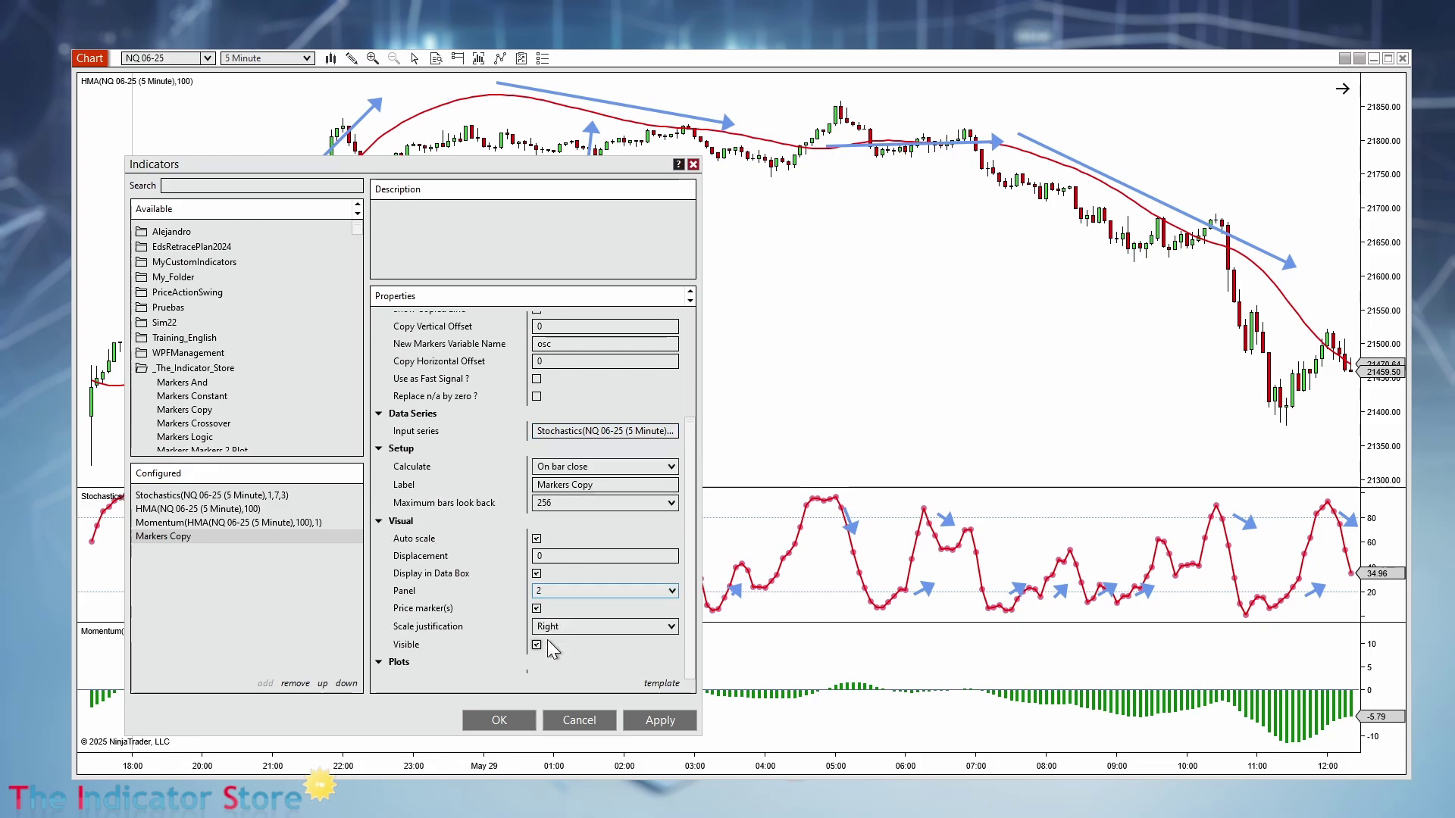
click(659, 726)
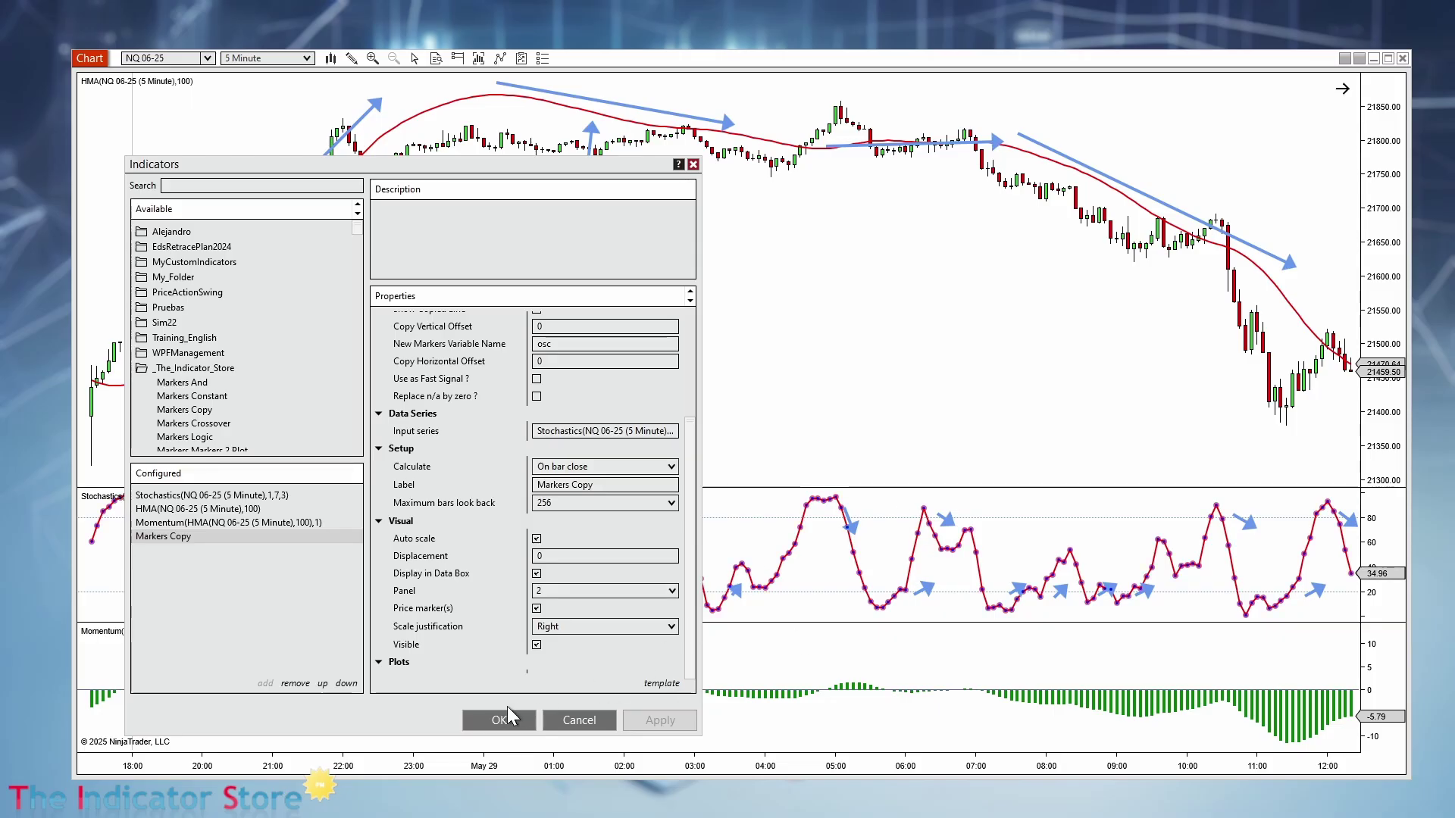
click(491, 716)
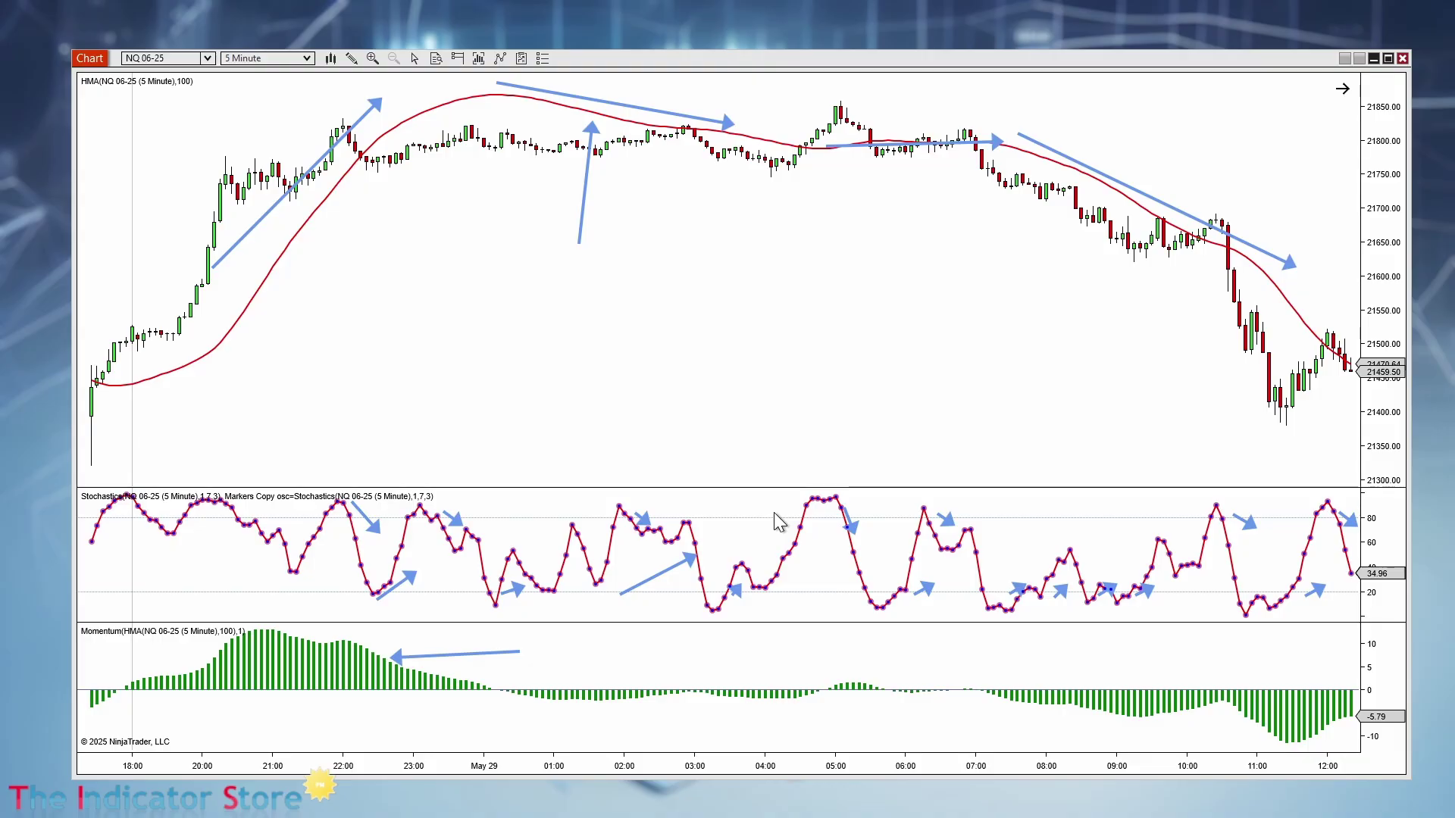
Add the Markers Logic indicator from the _The_Indicator_Store folder to the chart's configured indicators.
right_click(532, 338)
click(420, 426)
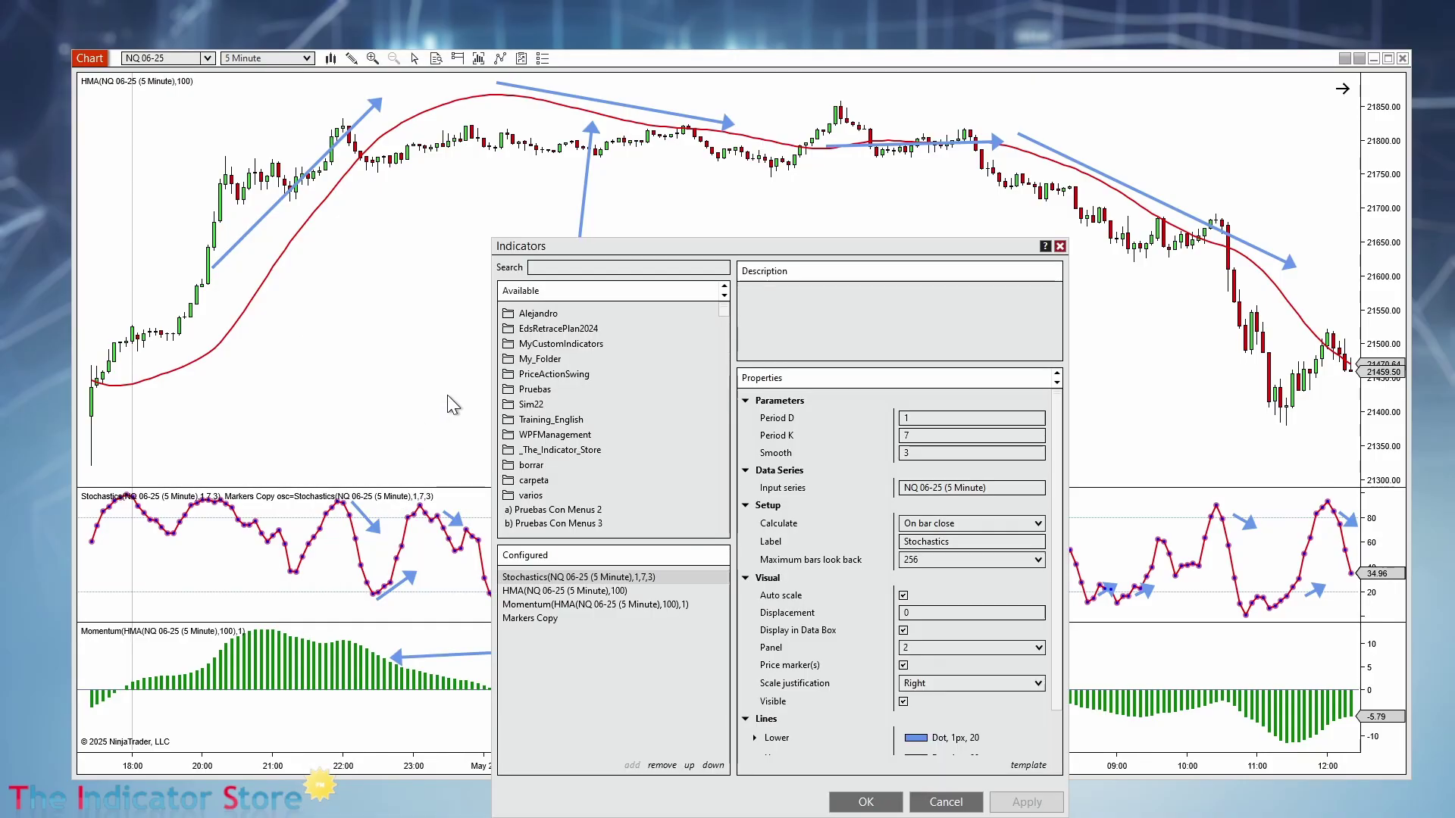
click(555, 435)
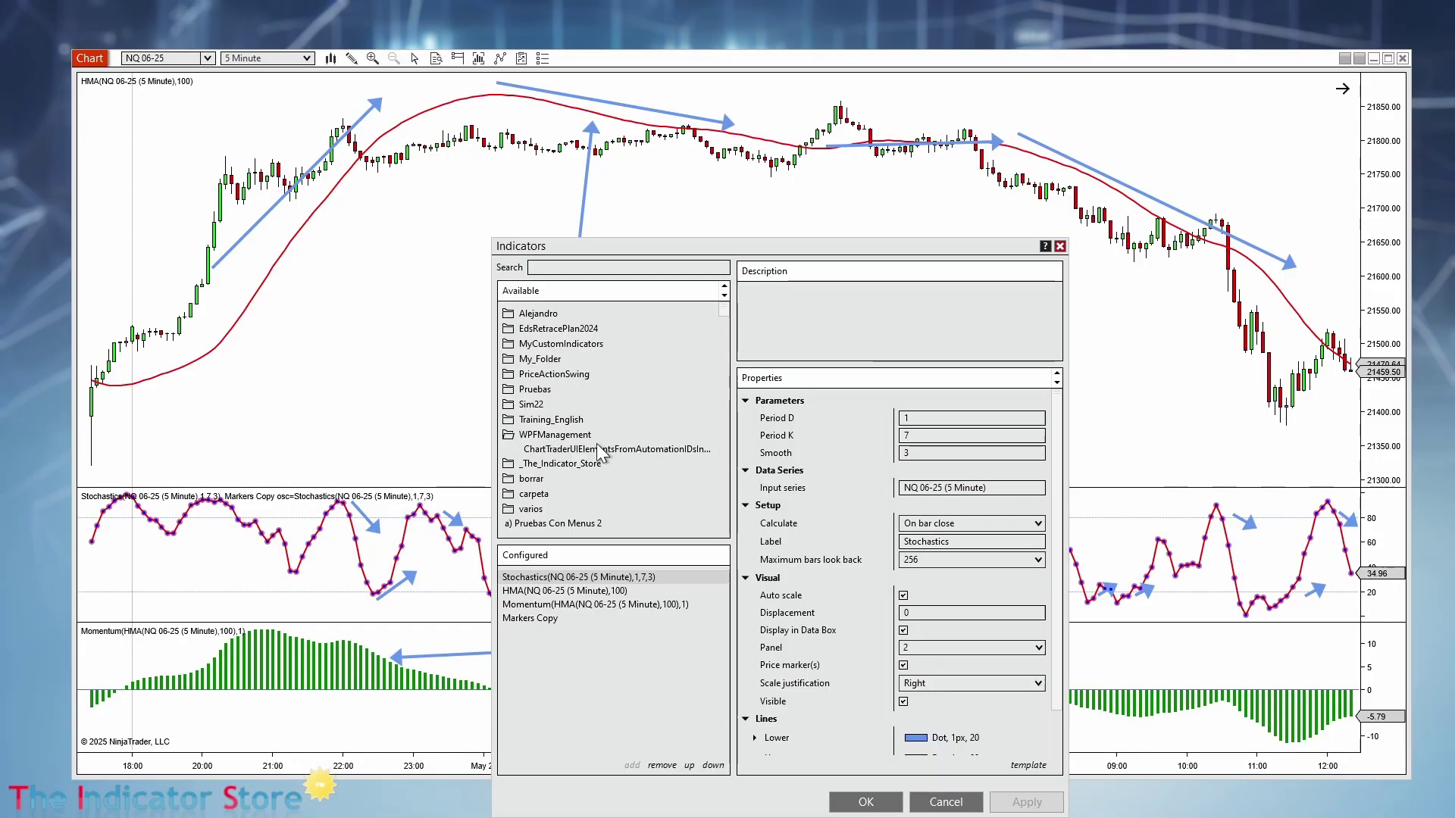
click(553, 465)
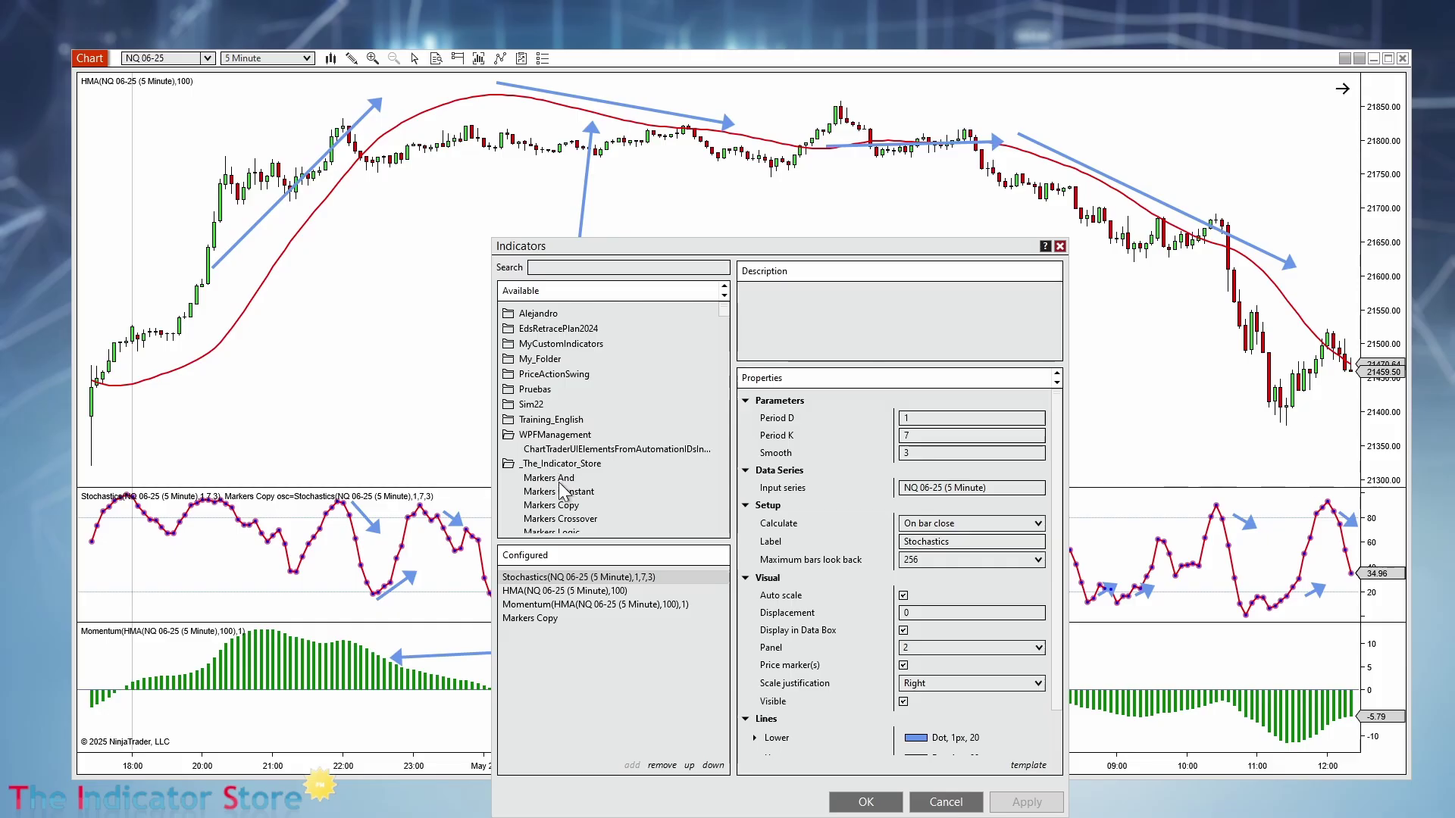
scroll(555, 470, down, 2)
double_click(560, 460)
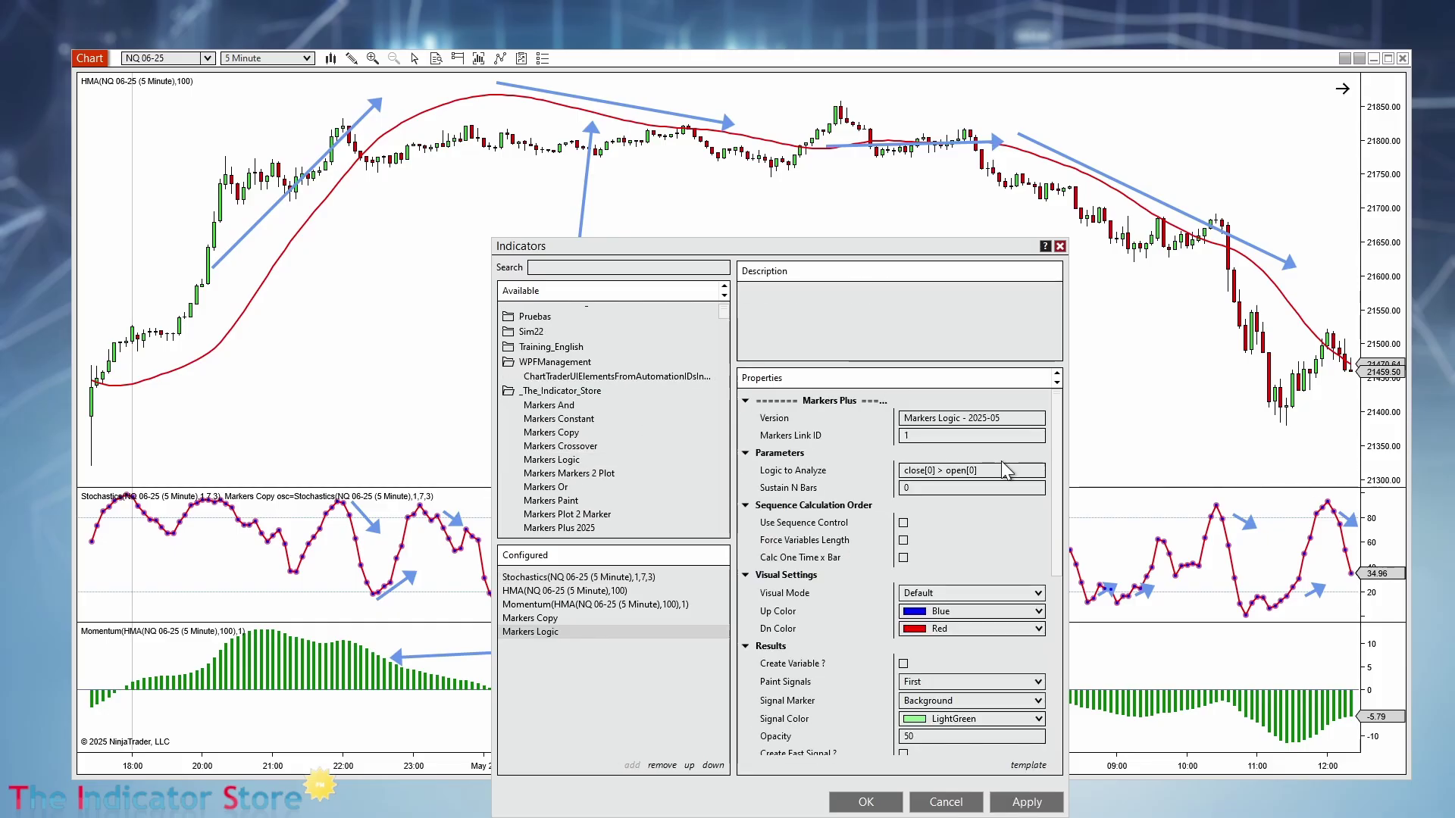
Set the Logic to Analyze of Markers Logic to osc[0] > 20 AND osc[1] < 20.
drag(1006, 470, 676, 466)
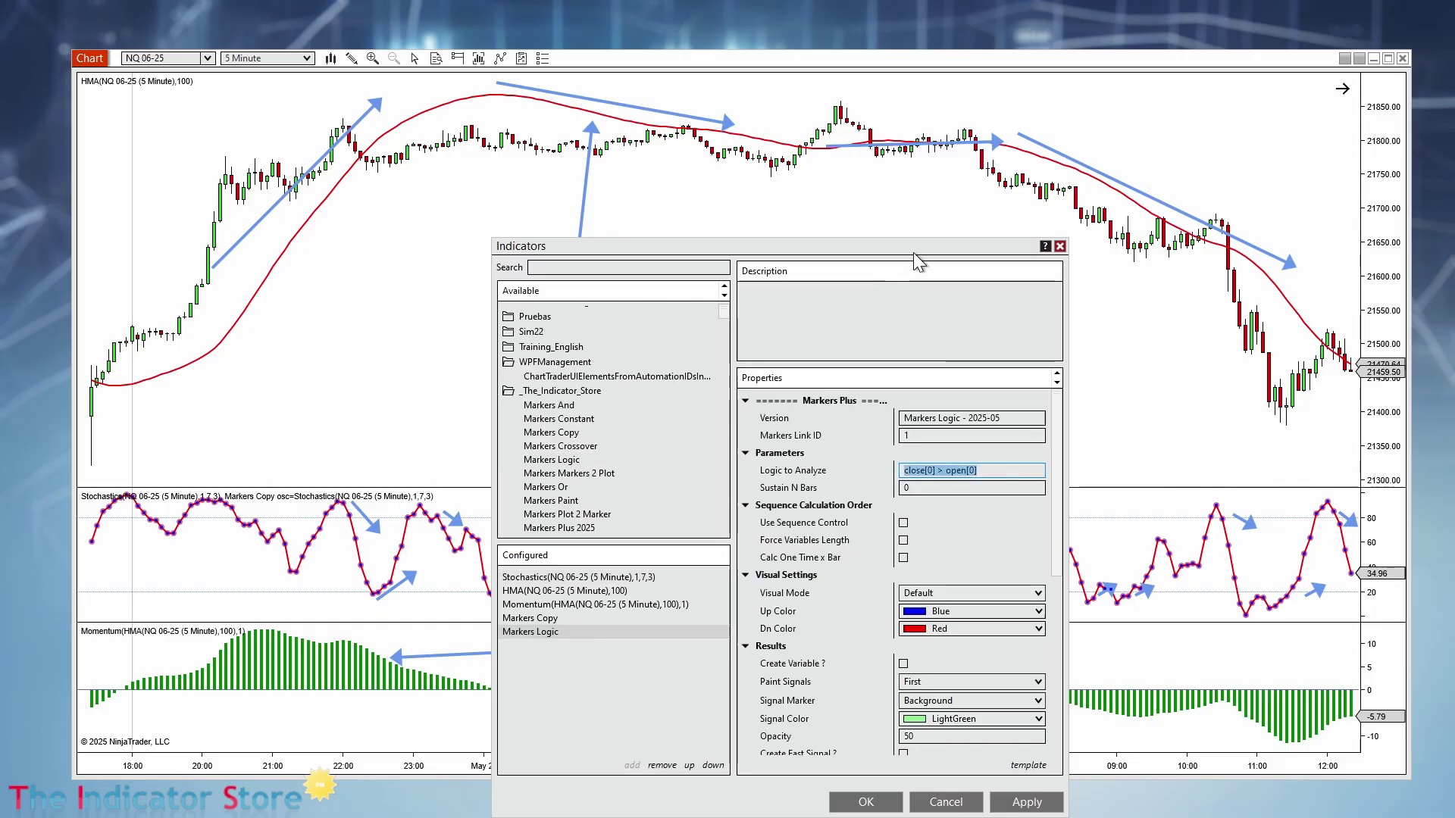
drag(811, 245, 376, 163)
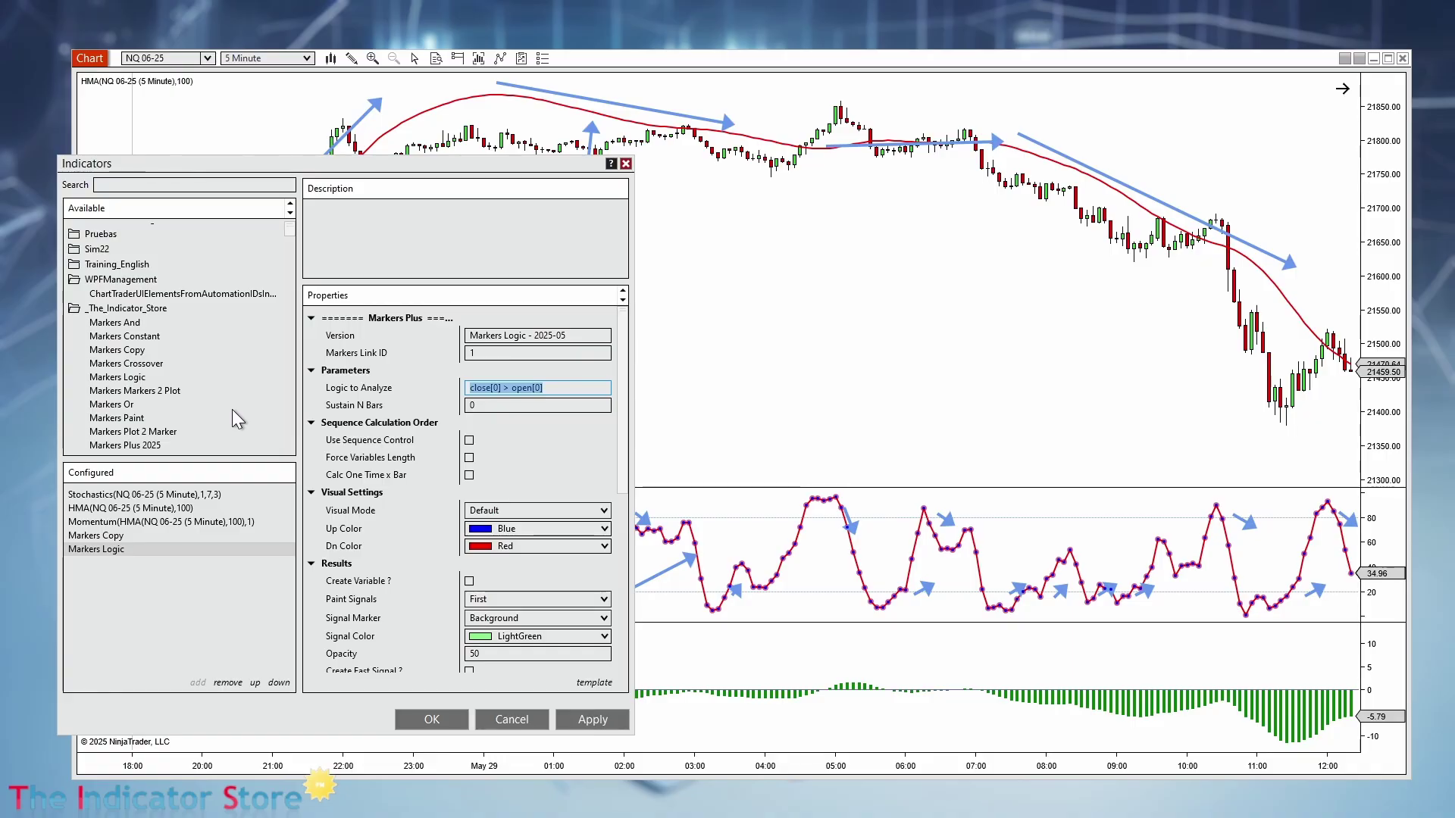
text(osc[0] > 20 AND osc[)
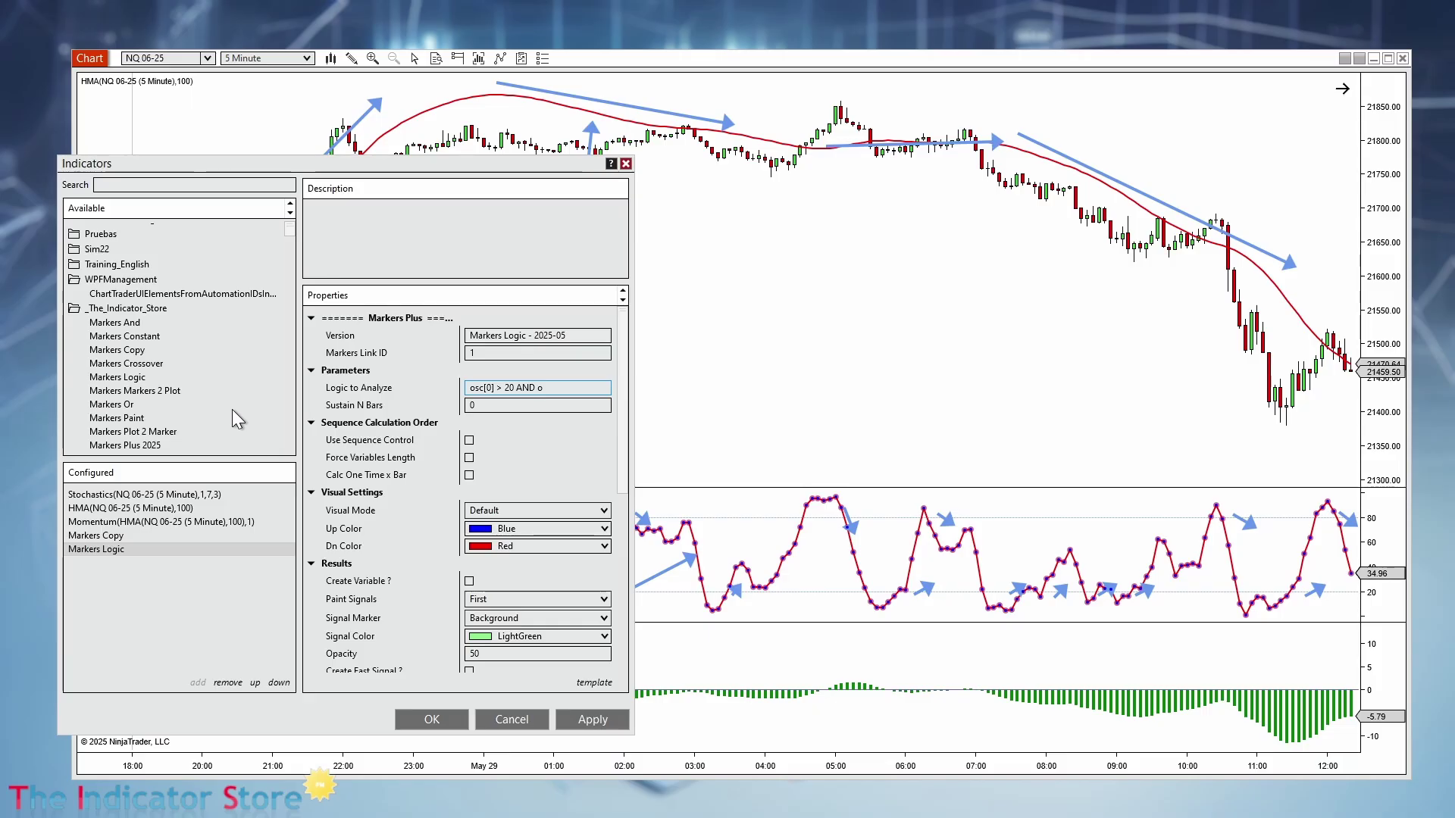
text(1] < 20)
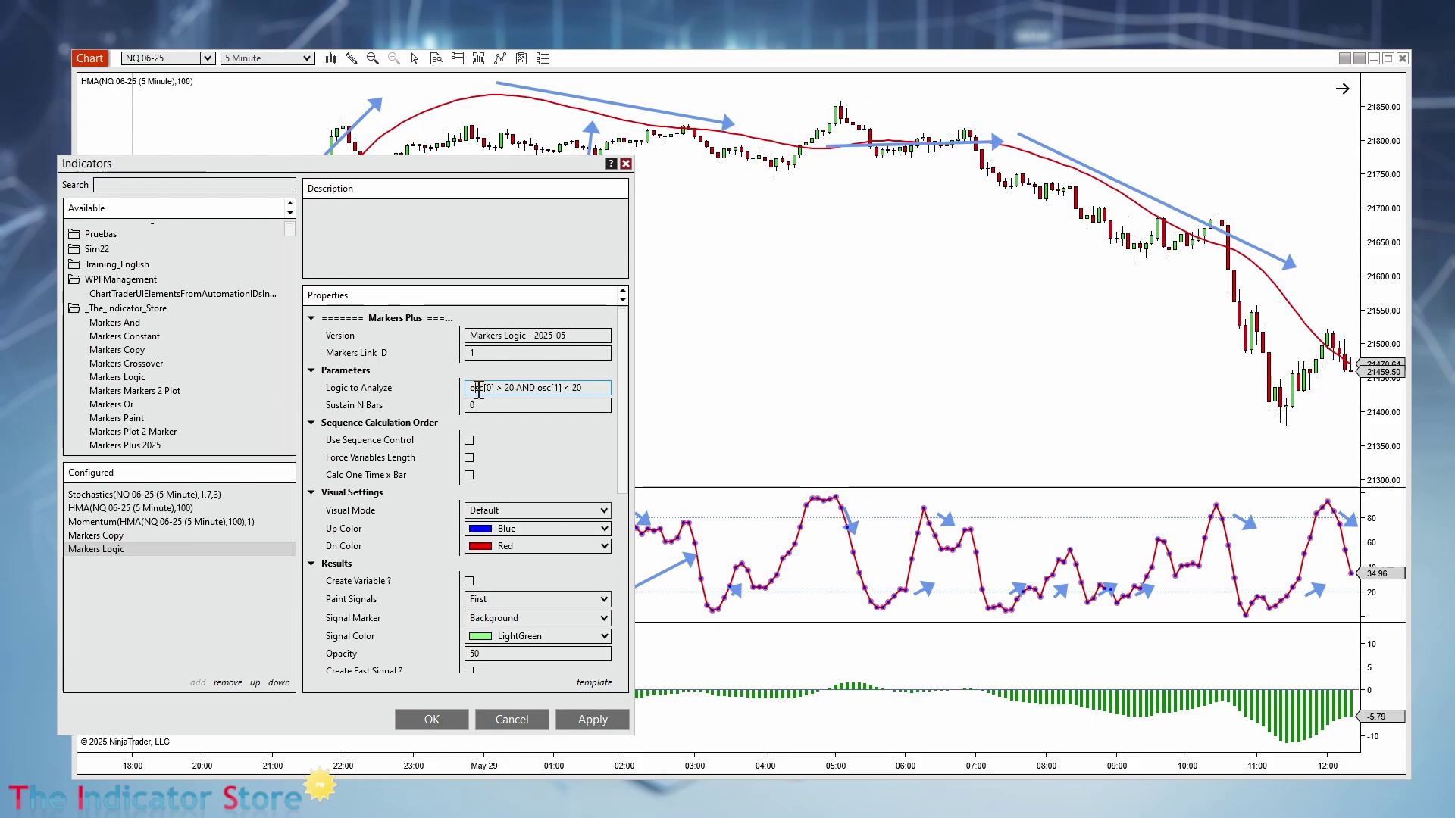
double_click(512, 387)
text(30)
key(ctrl+z)
Set the Markers Logic signal color to Green, apply it to the chart and accept the indicator configuration.
click(518, 637)
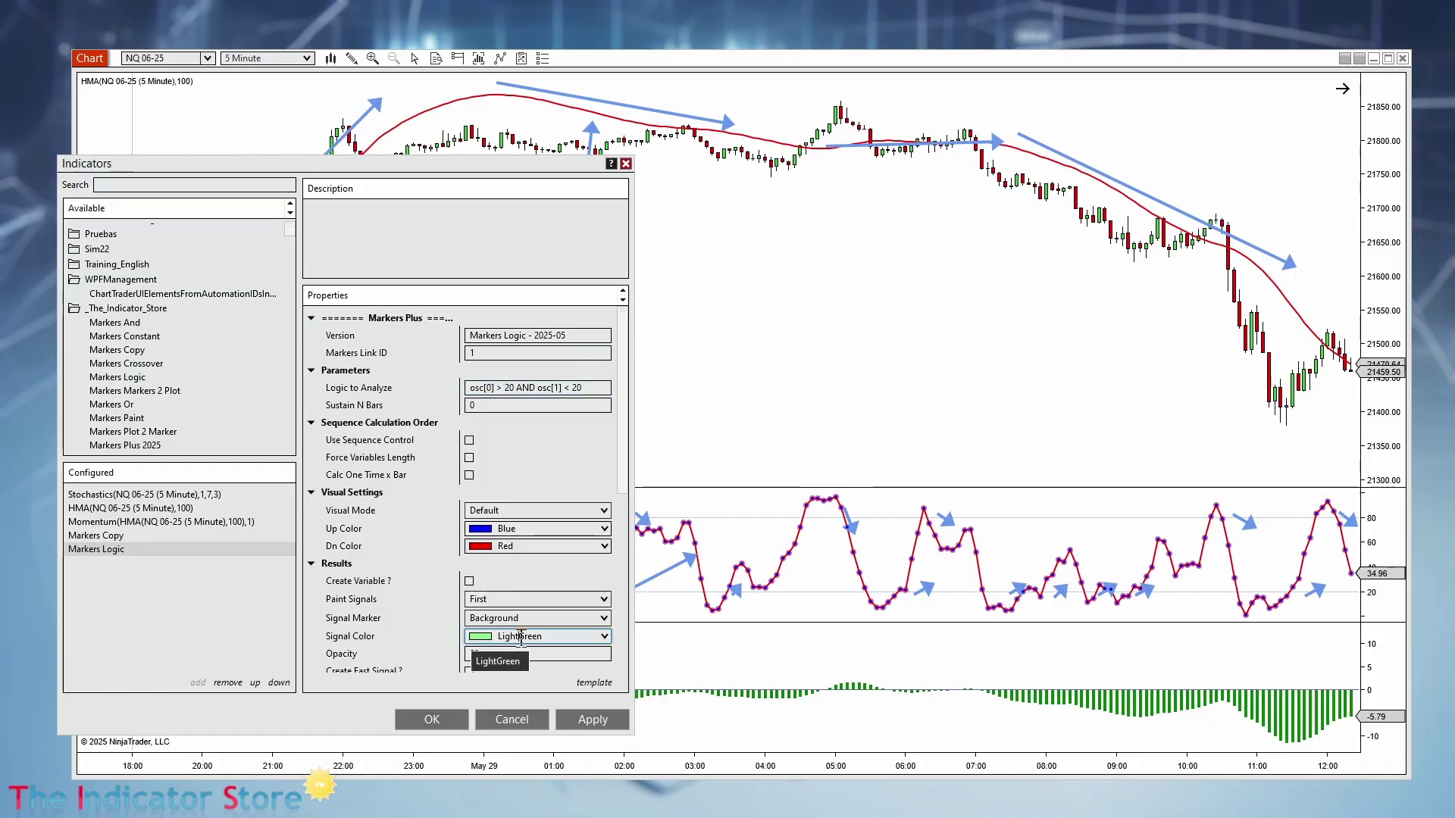
key(BackSpace)
key(BackSpace)
key(BackSpace)
key(BackSpace)
key(BackSpace)
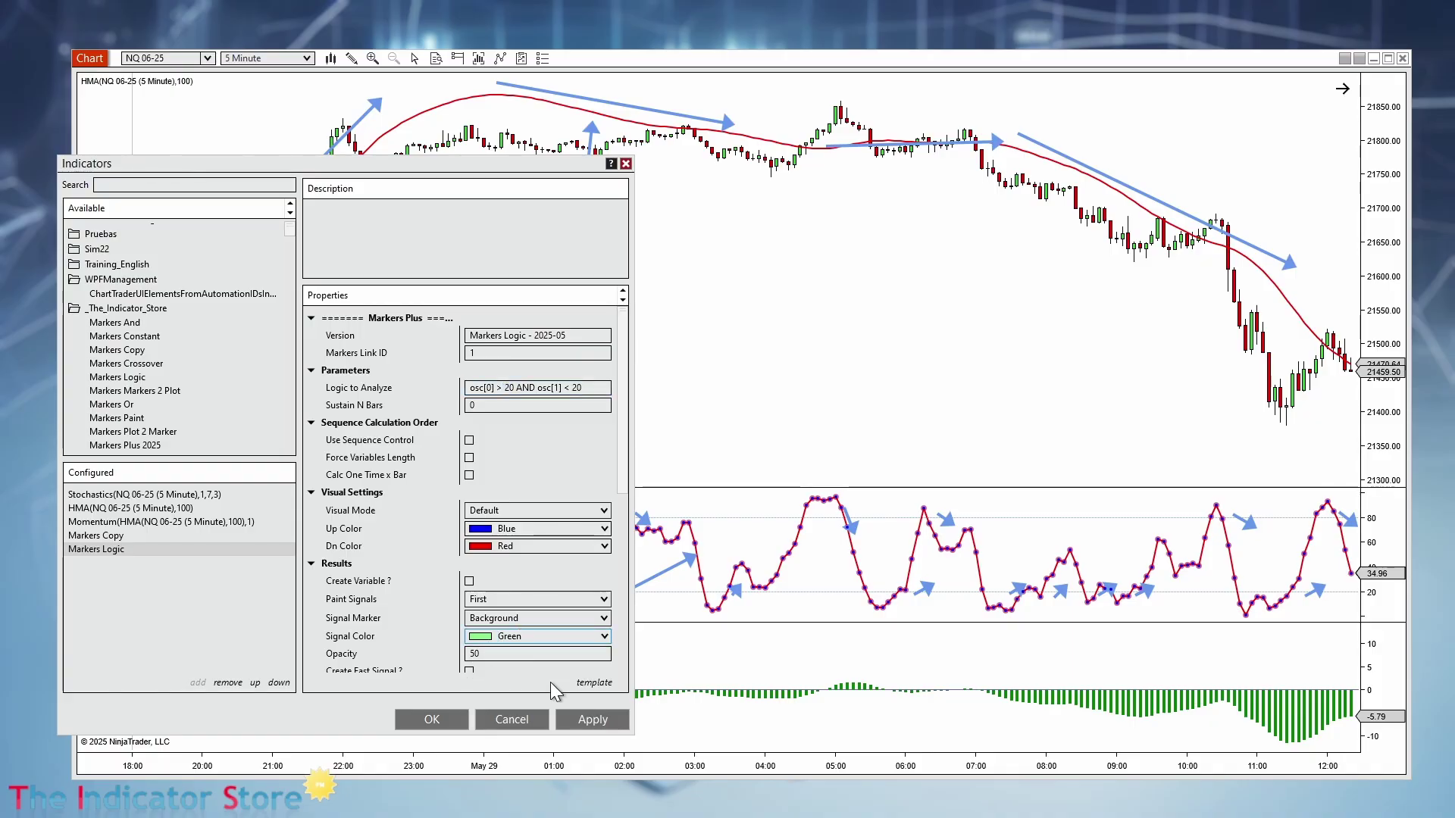
click(592, 718)
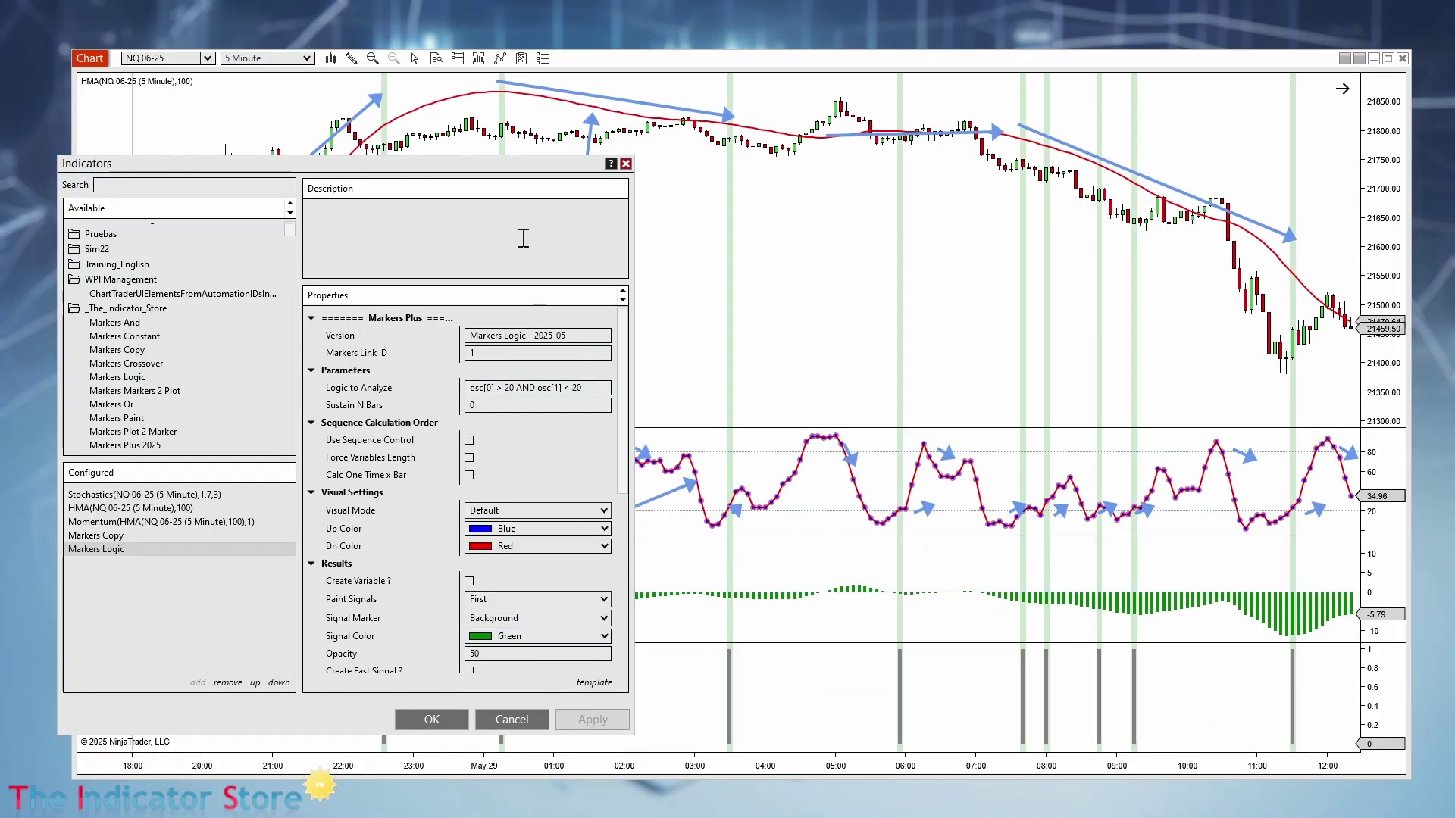
drag(538, 166, 389, 629)
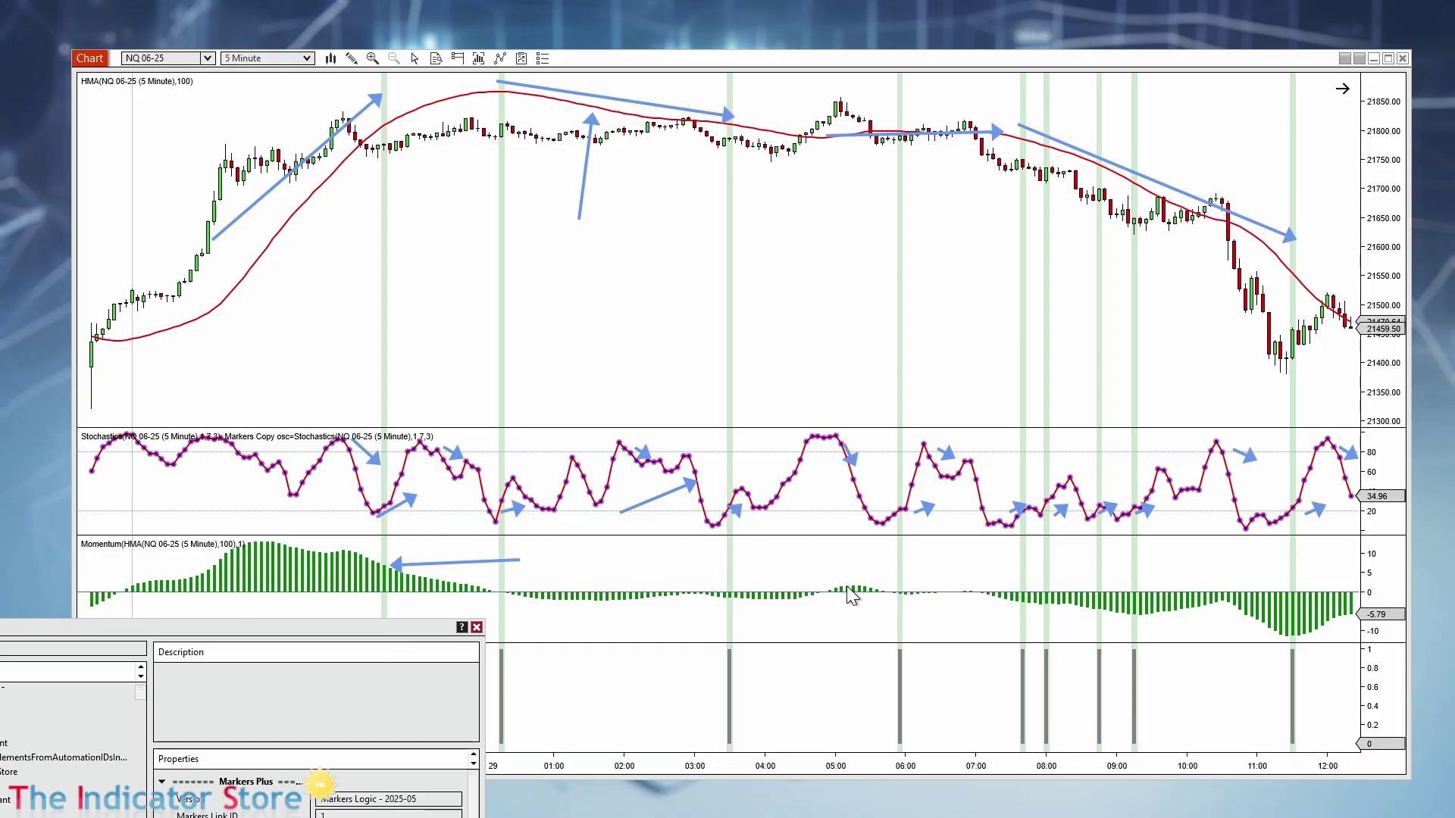
drag(394, 625, 631, 176)
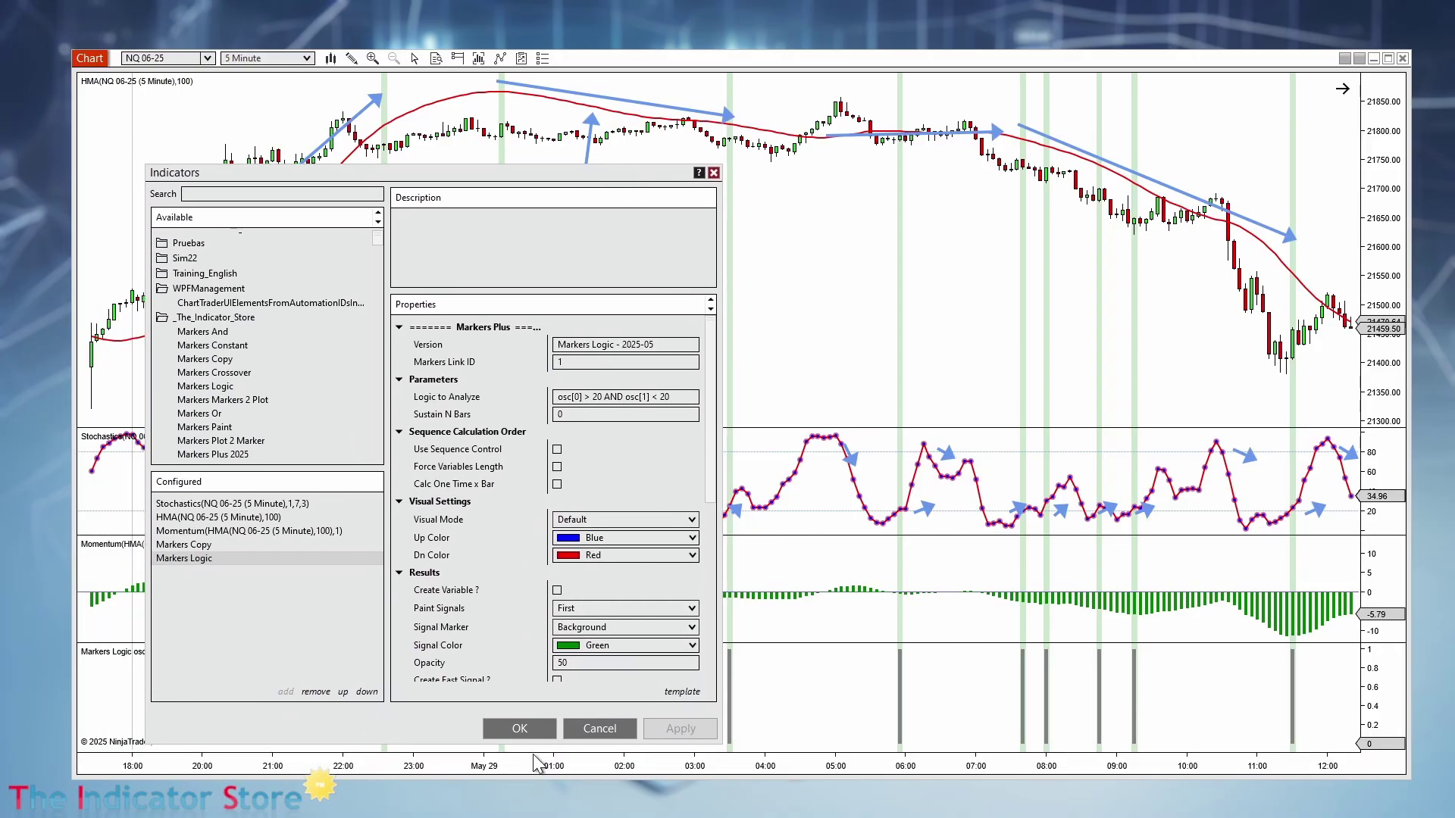
click(506, 729)
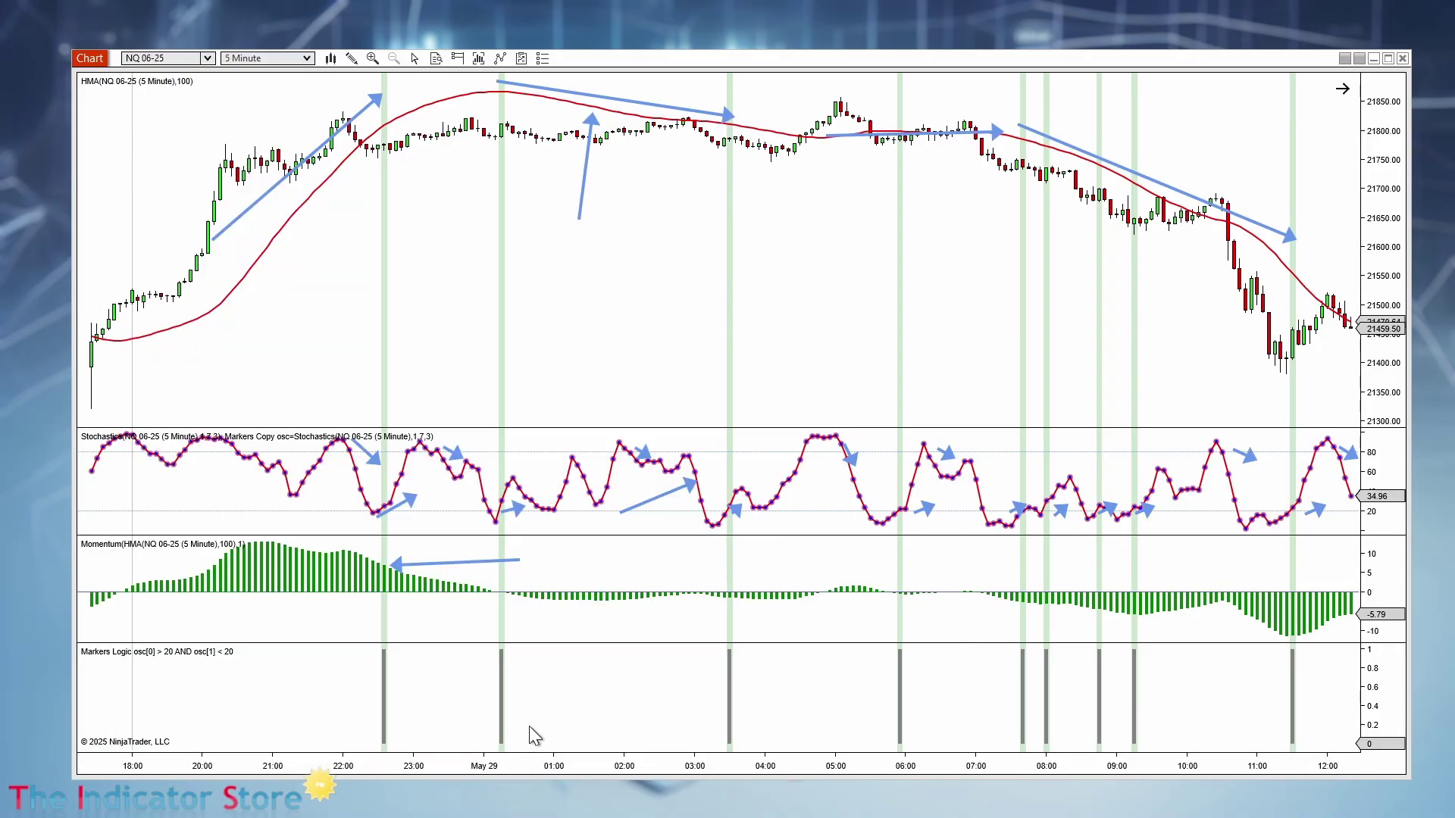
Duplicate the Markers Logic indicator on the chart by copying and pasting it.
click(729, 702)
right_click(729, 702)
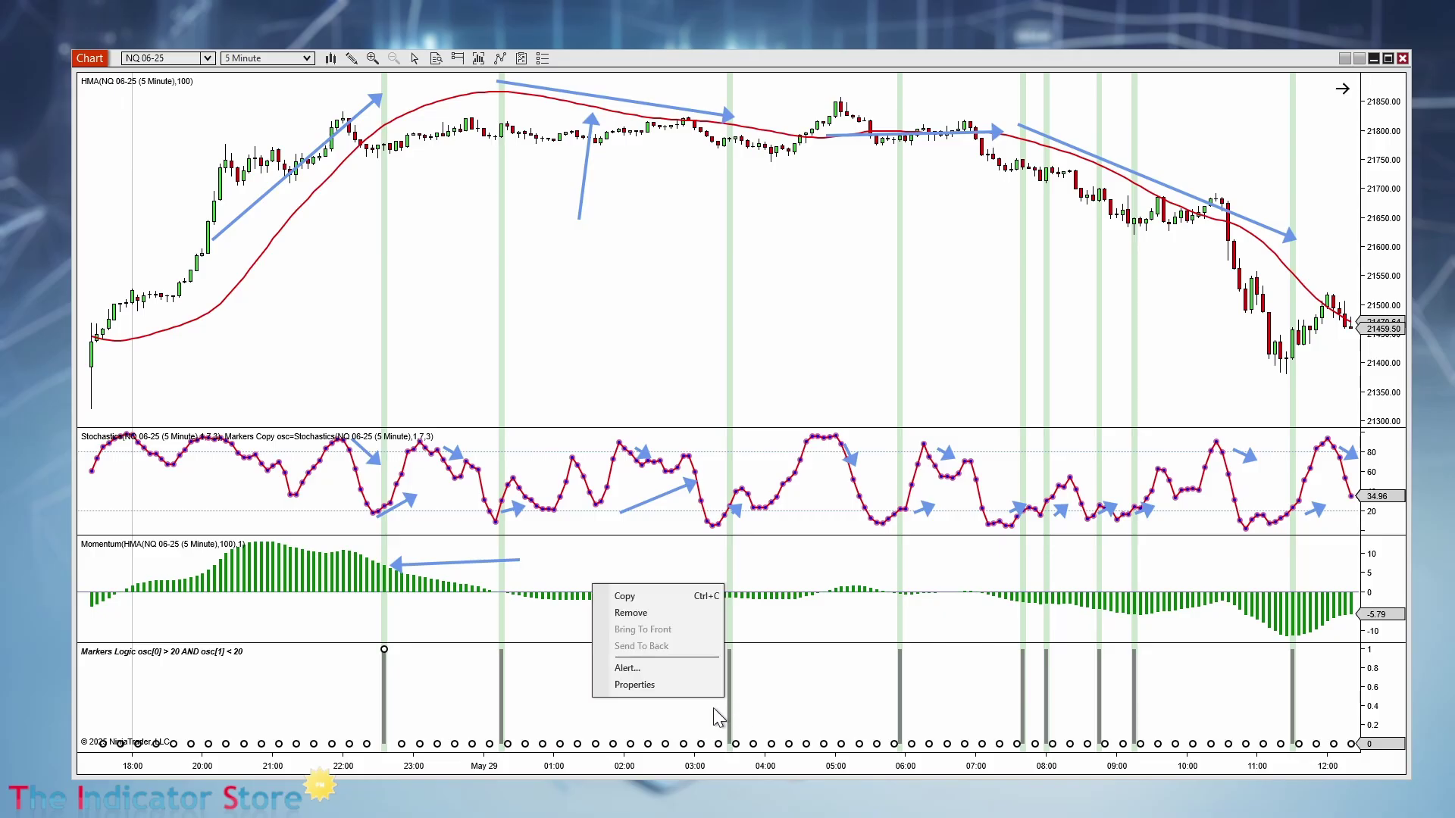
click(645, 603)
right_click(647, 683)
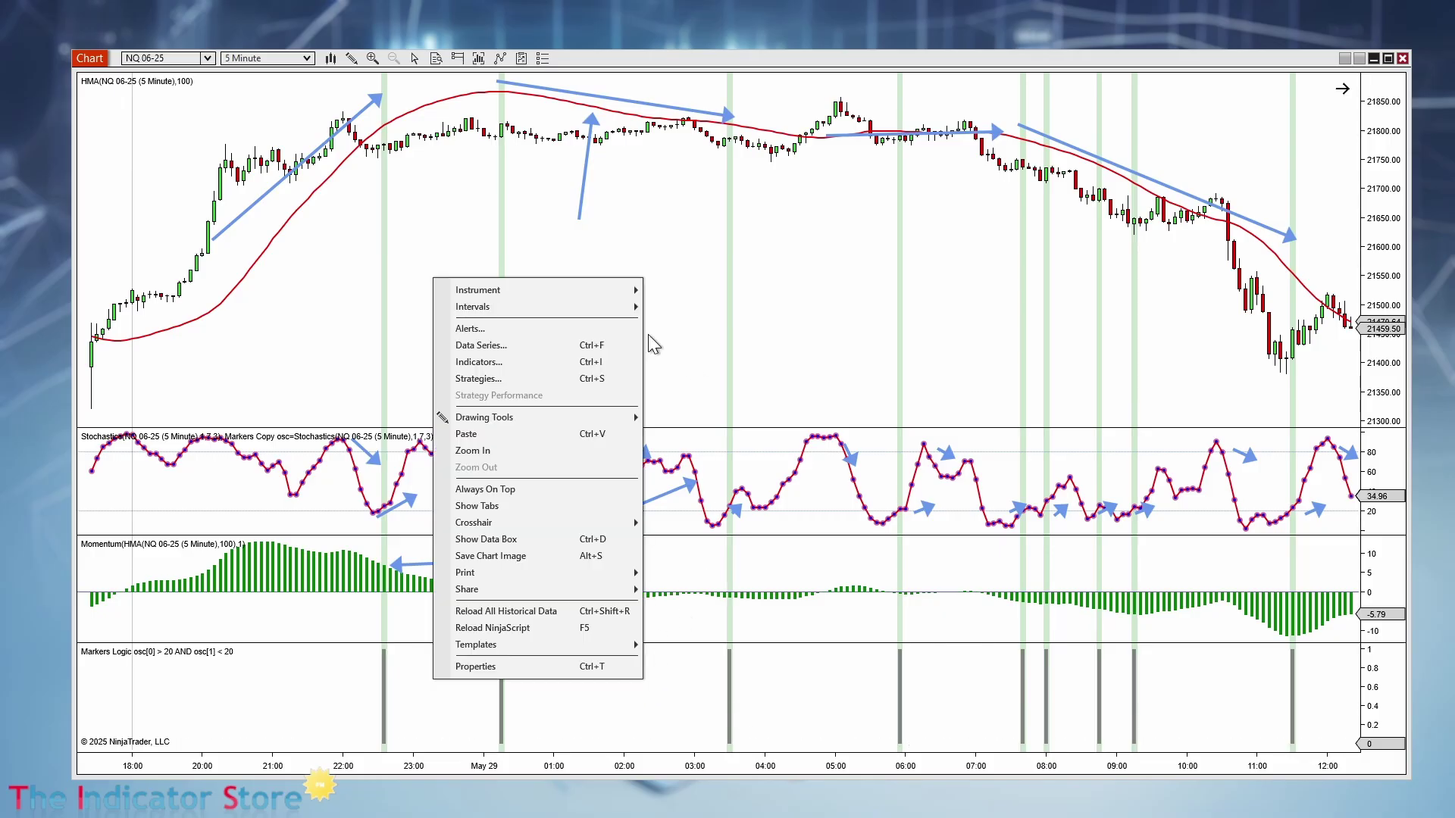
click(514, 437)
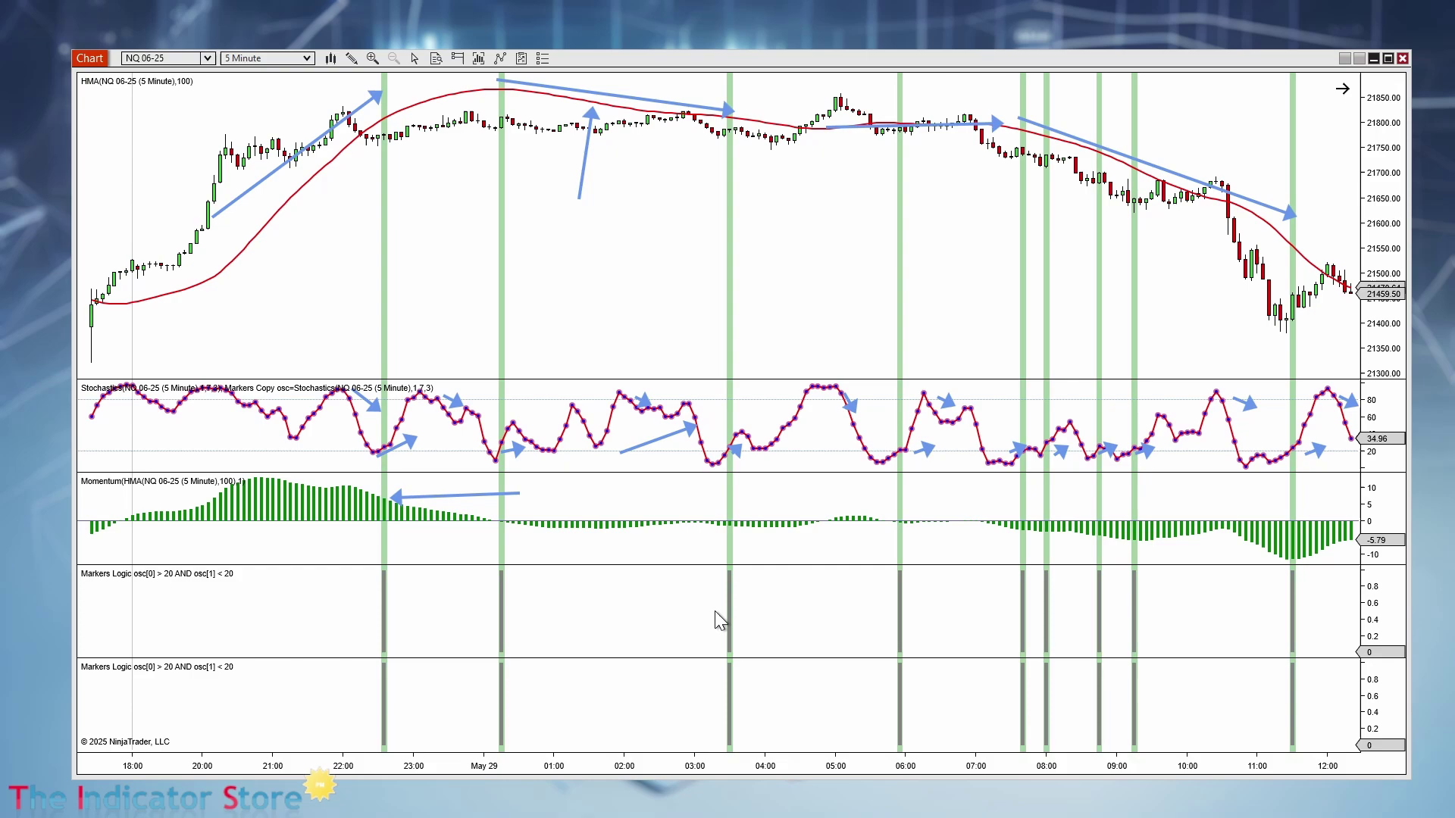
Change the Logic to Analyze of the duplicated Markers Logic to osc[0] < 80 AND osc[1] > 80.
double_click(730, 698)
click(938, 470)
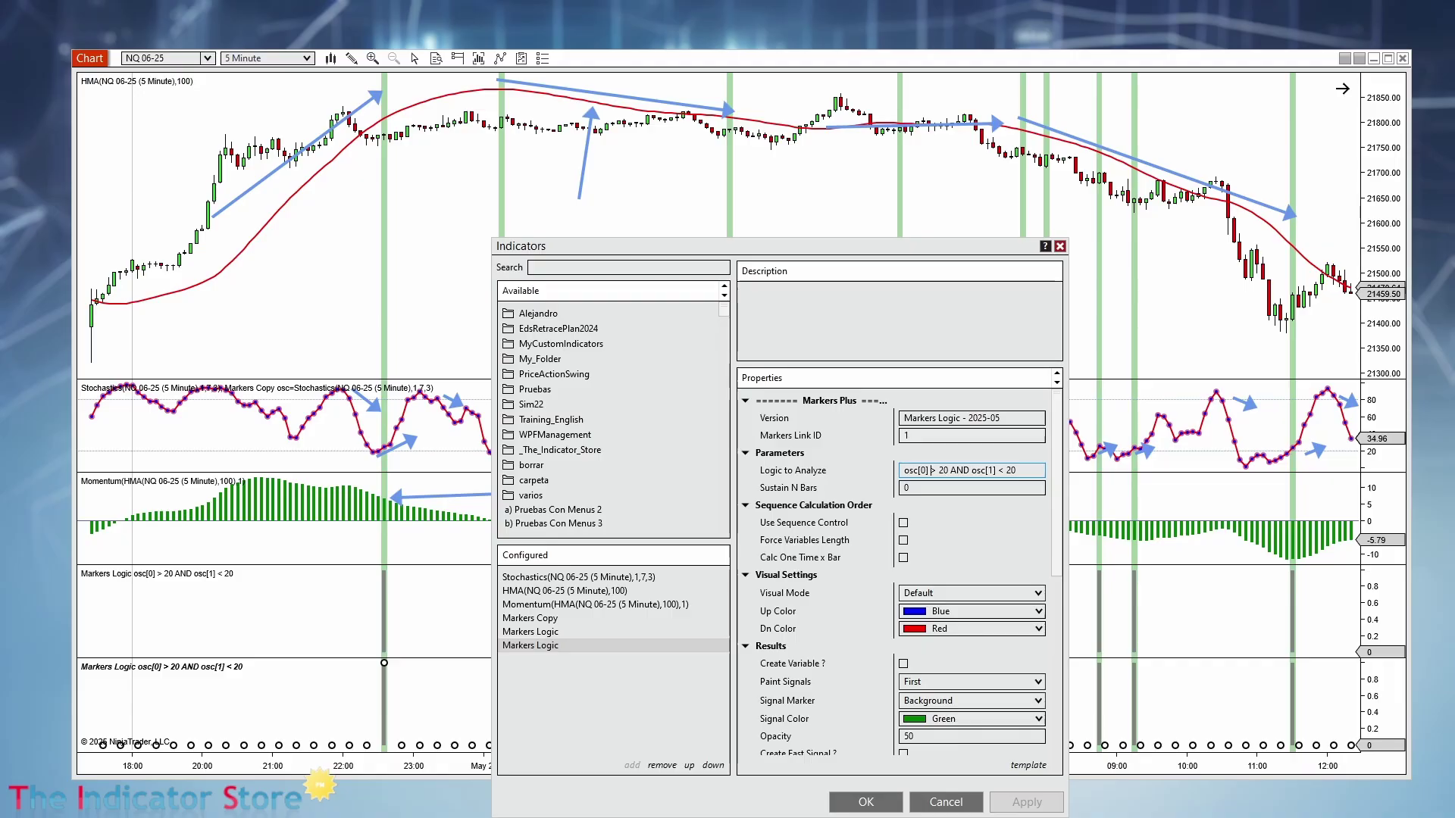
key(BackSpace)
text(<)
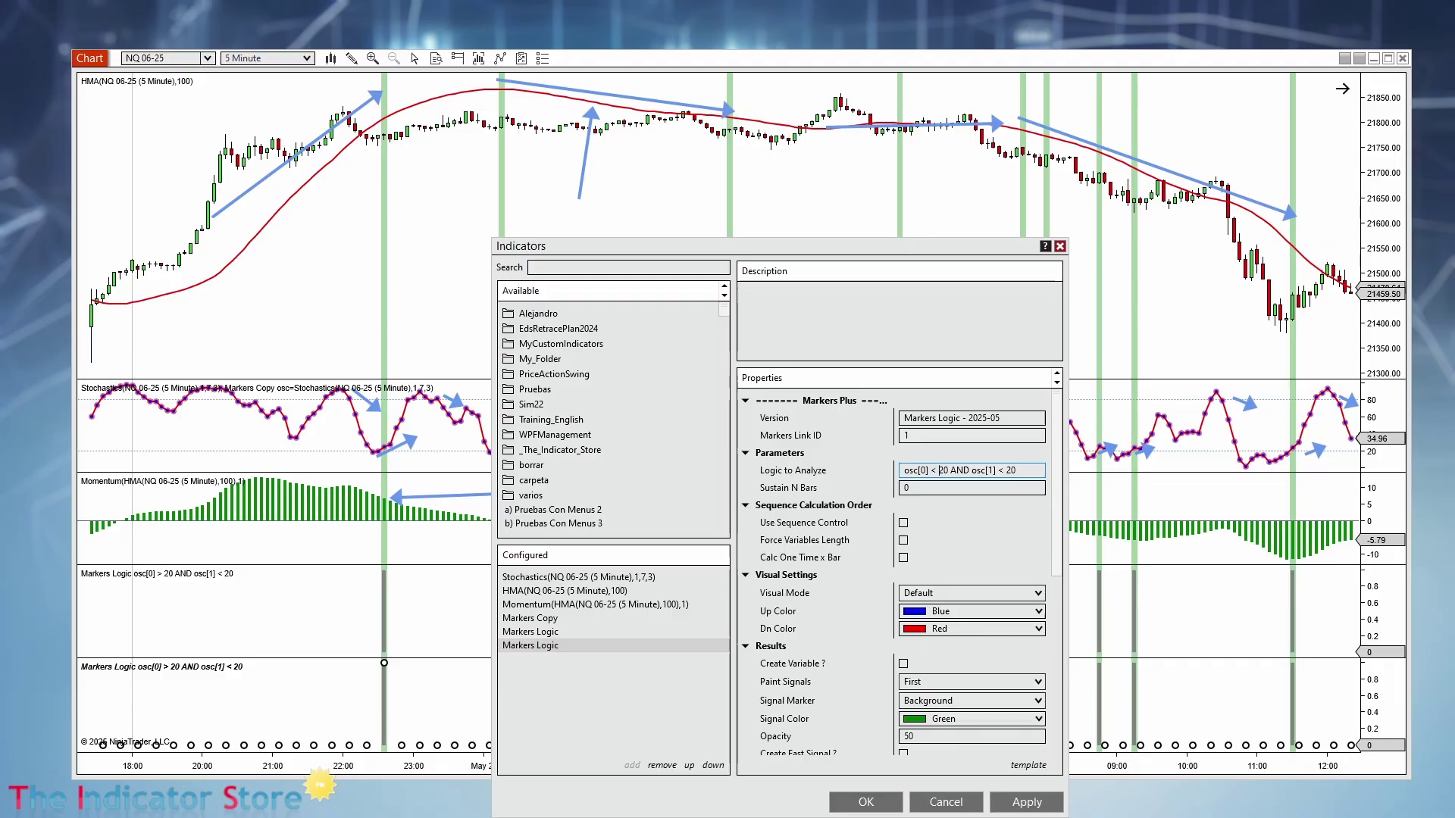
key(Delete)
text(8)
click(1001, 469)
key(BackSpace)
text(>)
key(Delete)
text(8)
Set the duplicated Markers Logic's signal color to Red and accept the indicator configuration.
click(941, 720)
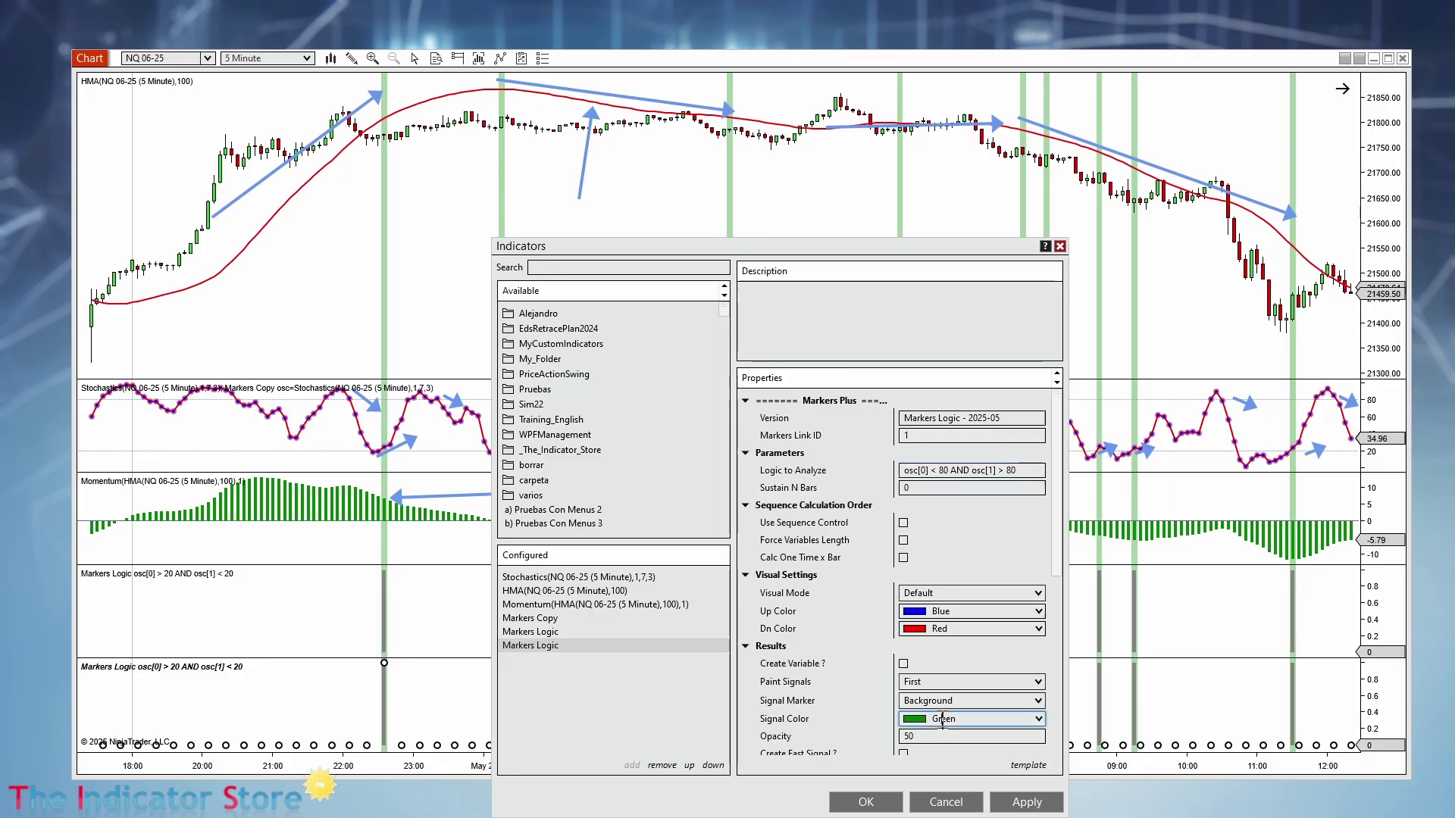
double_click(942, 719)
text(red)
click(842, 798)
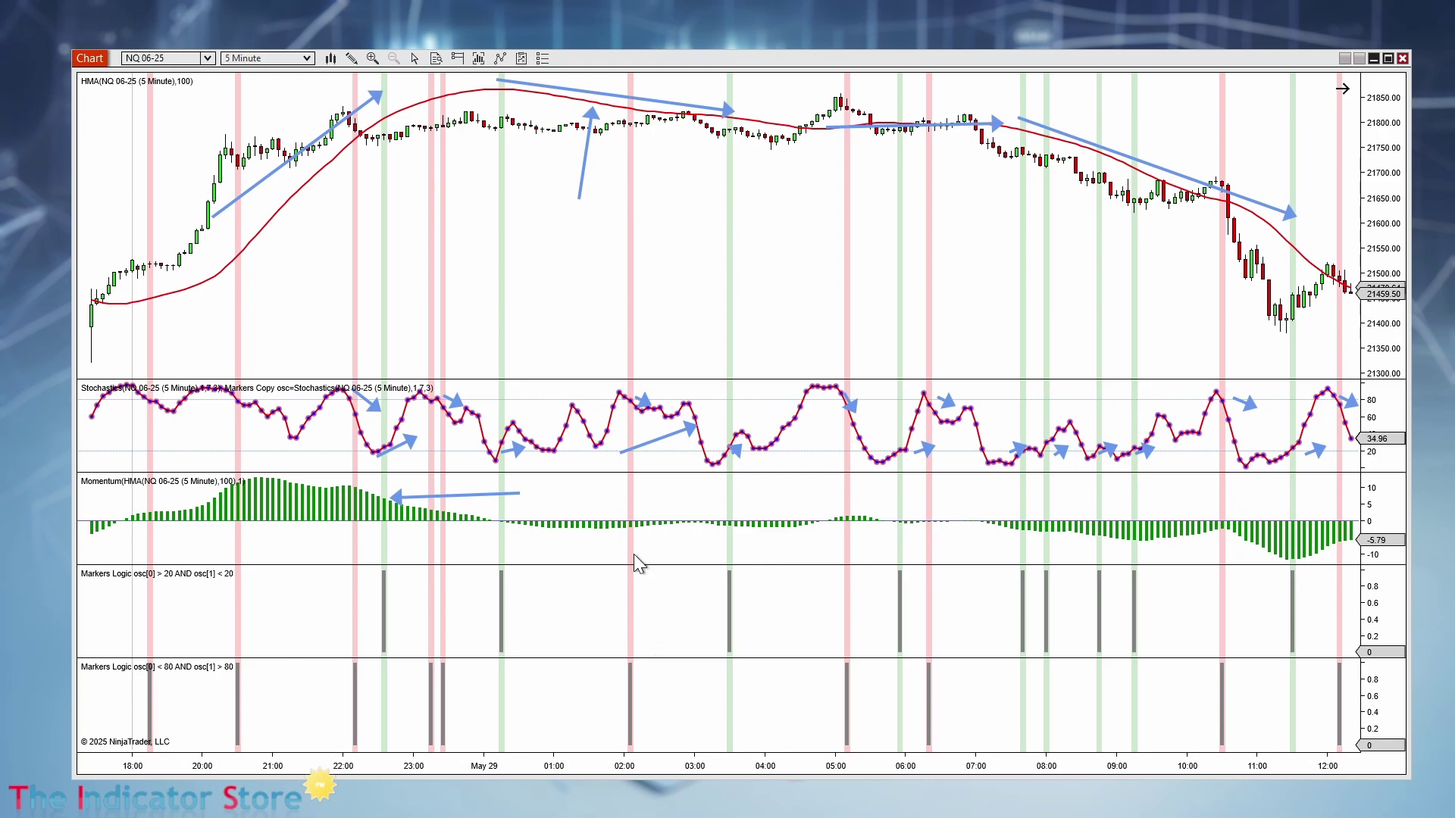
Shorten the rising arrow in Stochastics that starts at about 22:28 so it ends at about 22:49.
drag(352, 388, 375, 412)
click(401, 442)
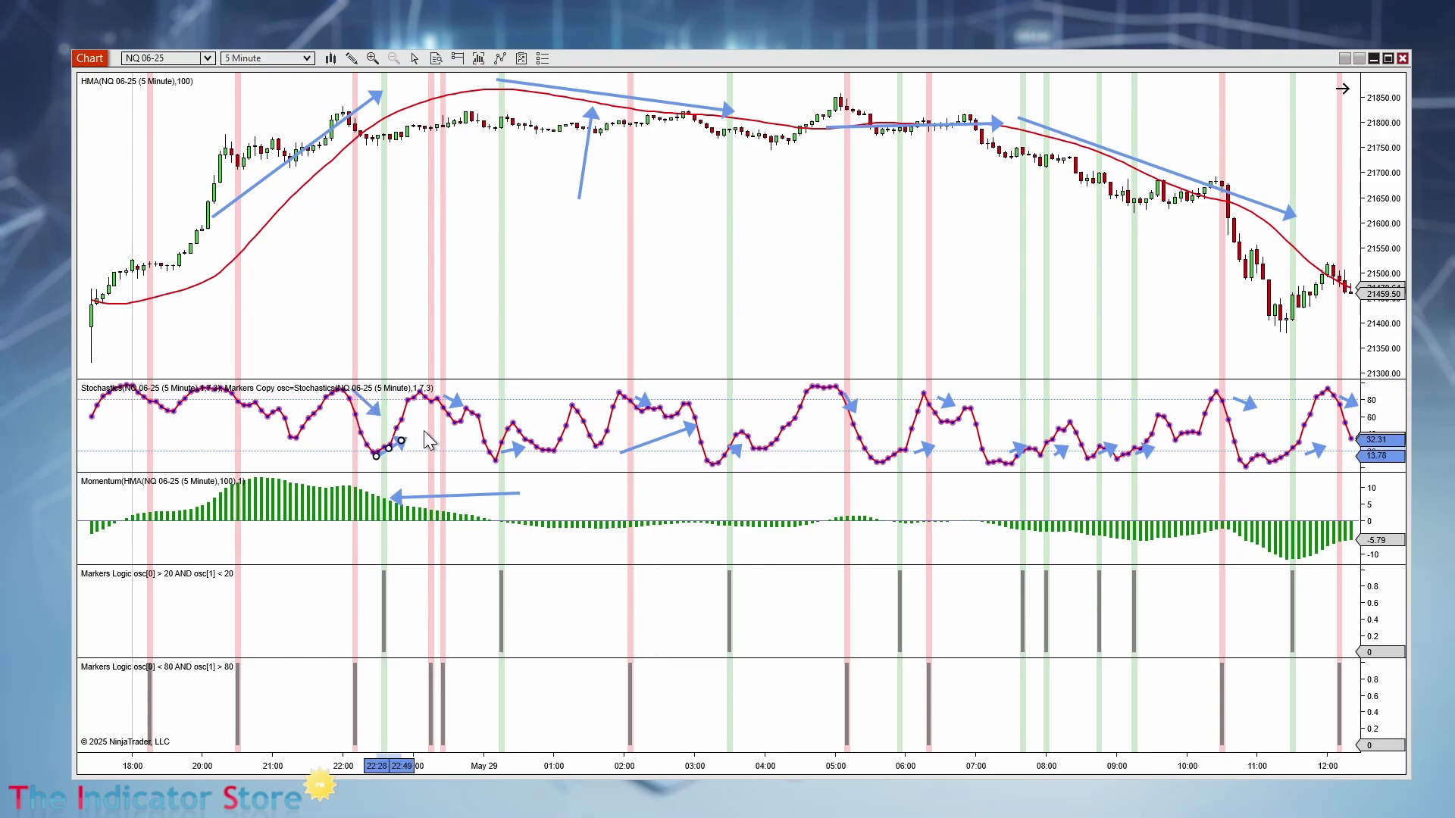
click(529, 338)
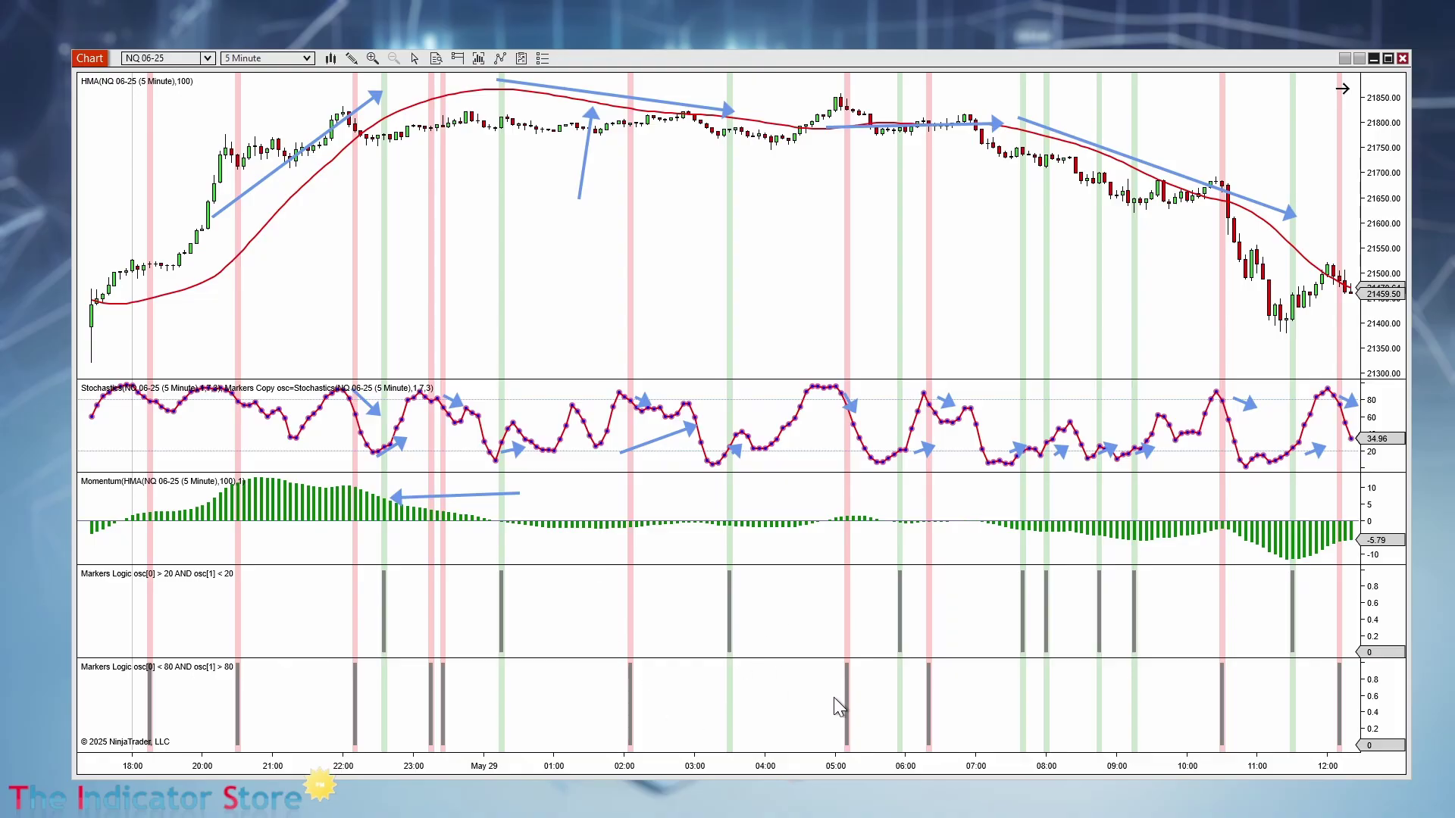
Set the Logic plot color to green for the Markers Logic indicator with the osc[0] > 20 condition.
click(900, 616)
click(932, 716)
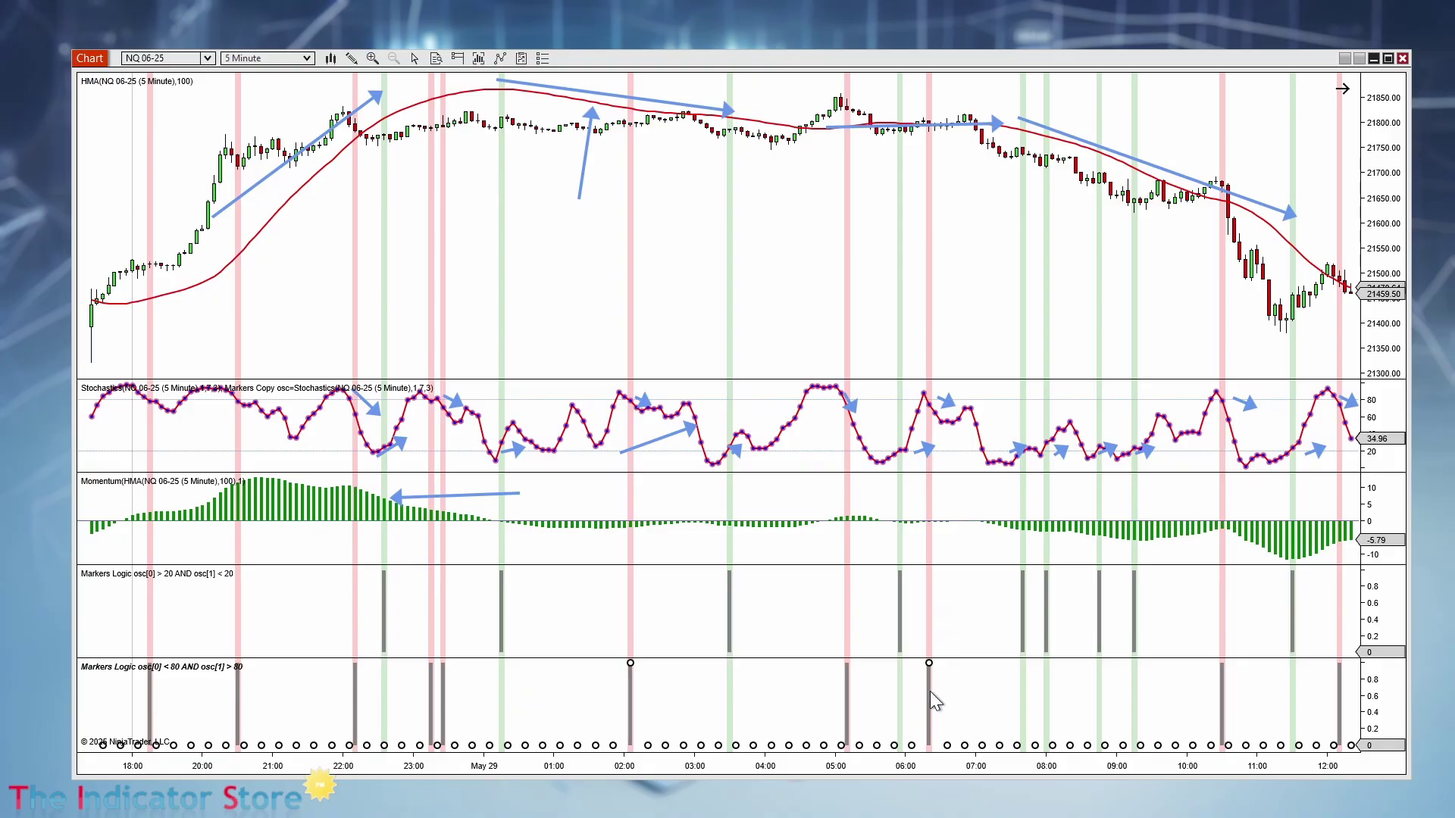
click(899, 616)
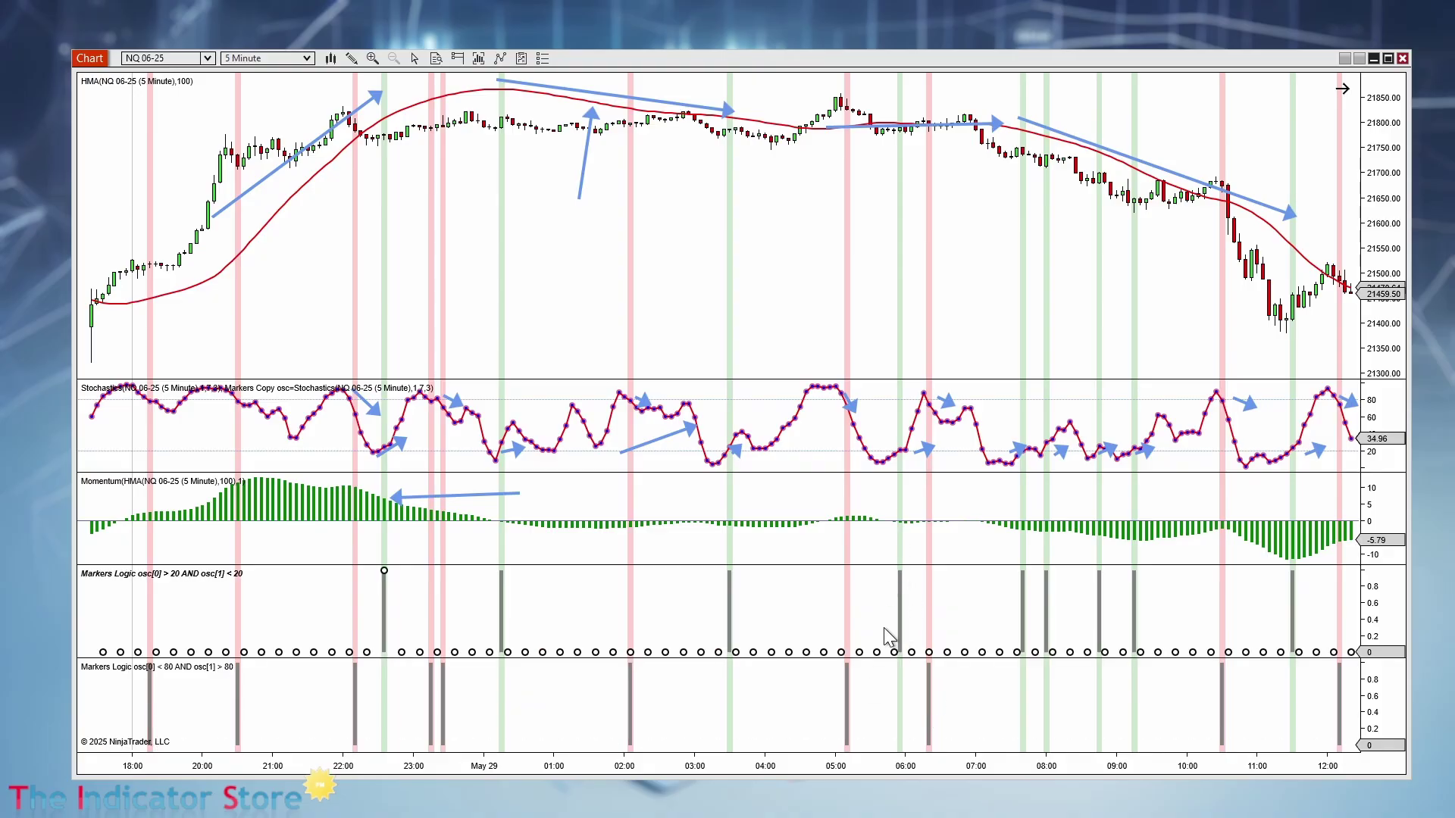
double_click(888, 640)
scroll(970, 613, down, 10)
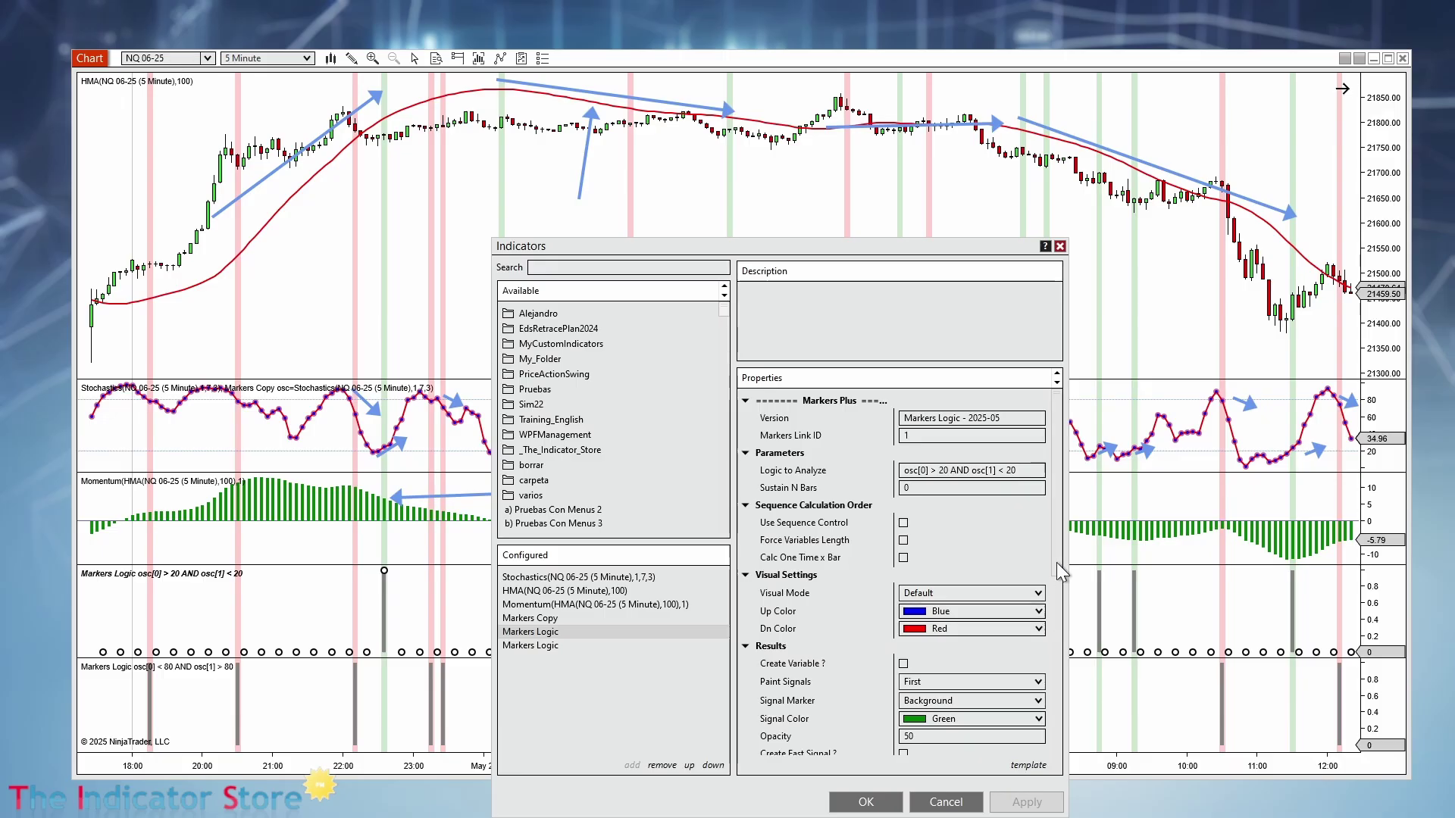
click(754, 744)
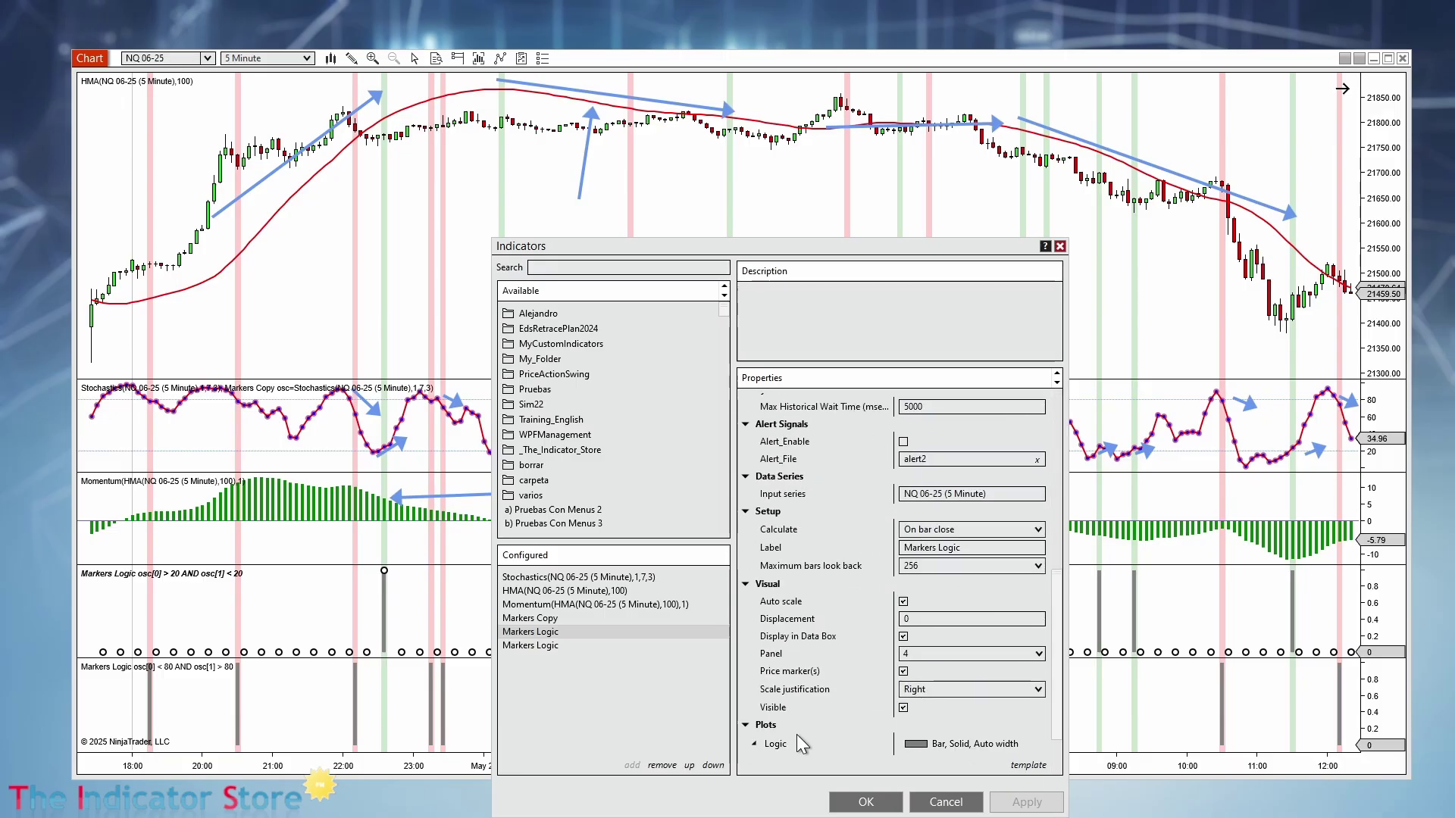
scroll(933, 702, down, 1)
click(942, 691)
text(green)
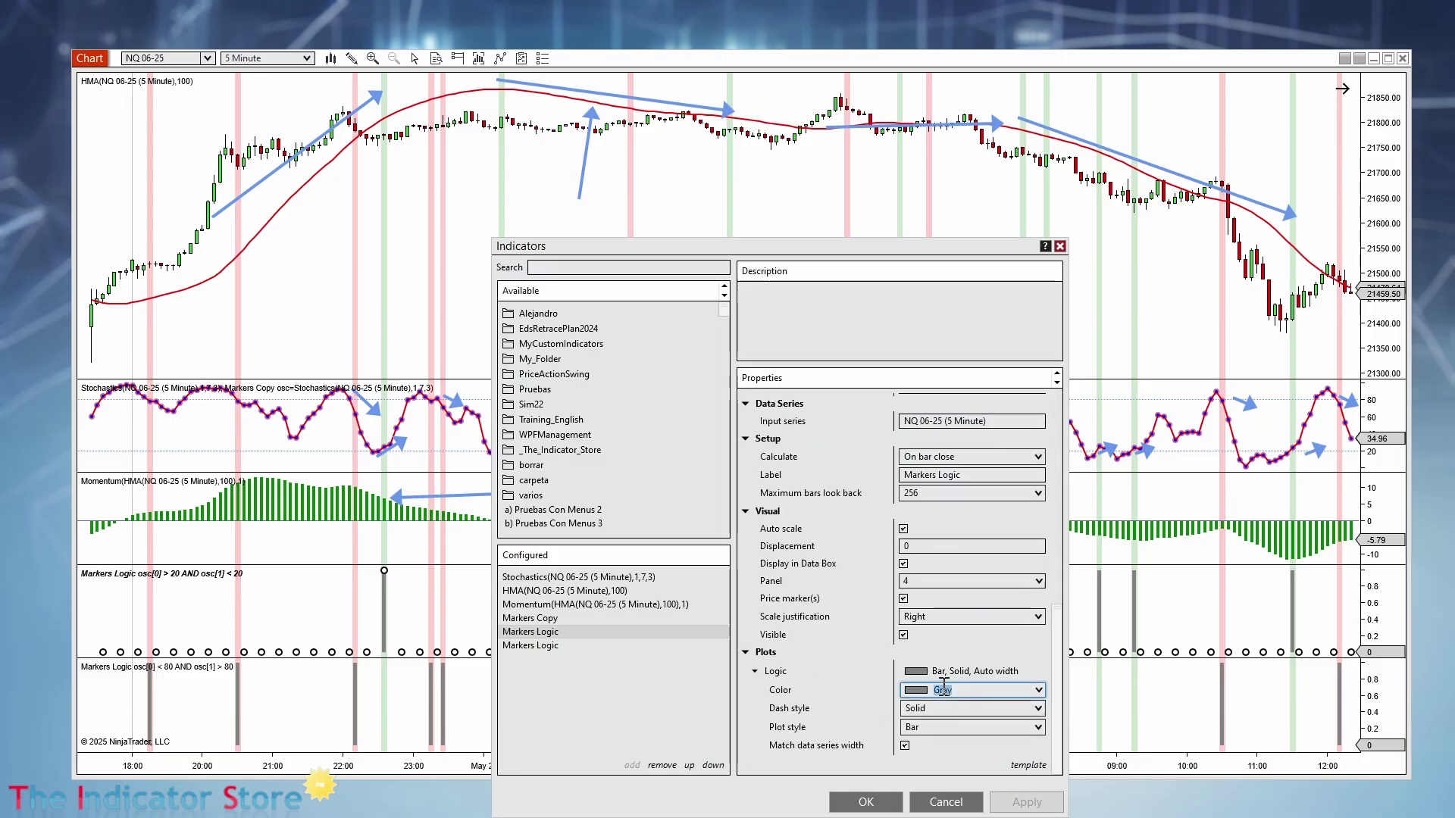
Set the Logic plot color to Red for the Markers Logic indicator with the osc[0] < 80 condition.
click(515, 645)
click(944, 690)
text(red)
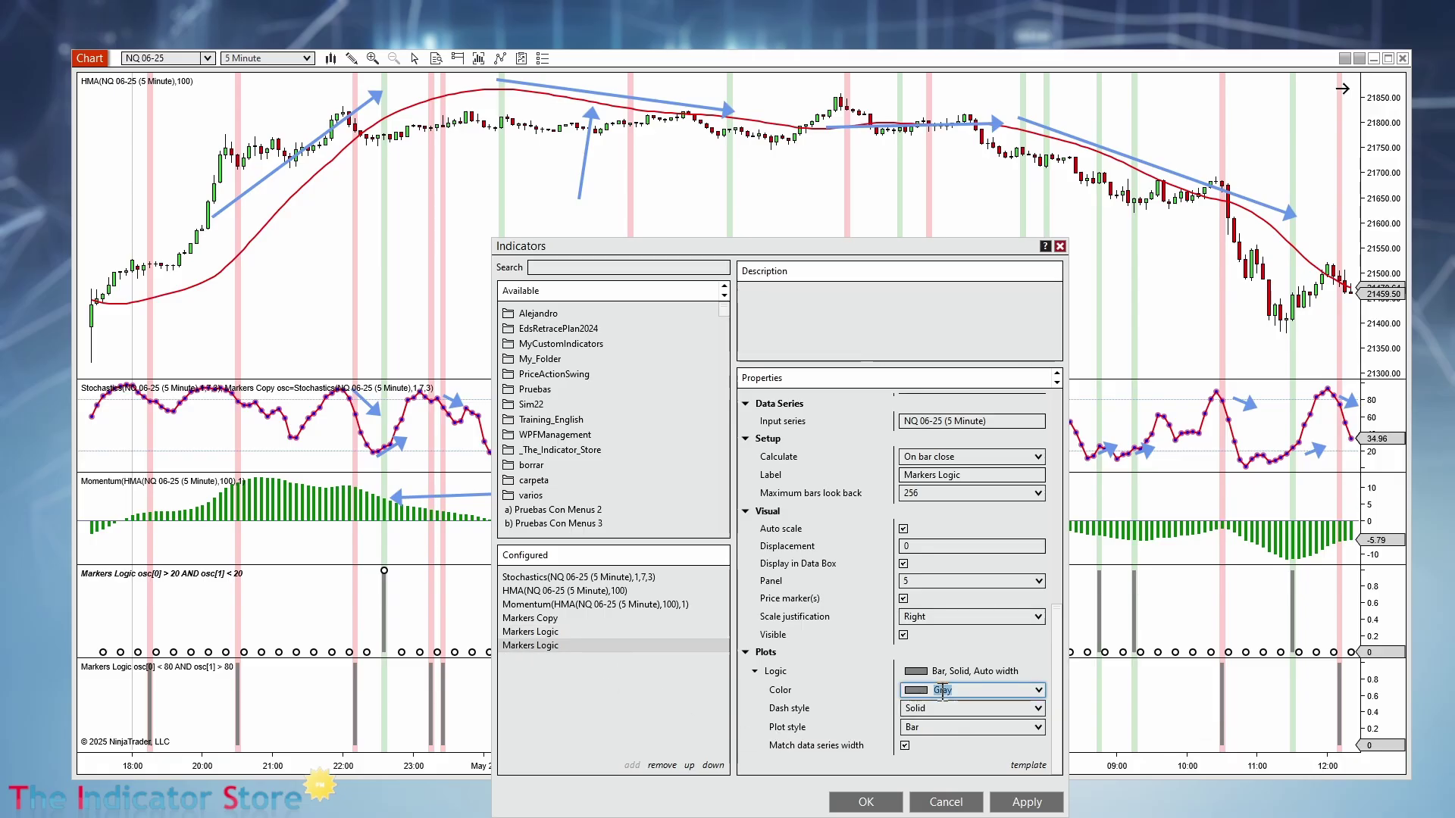
key(Return)
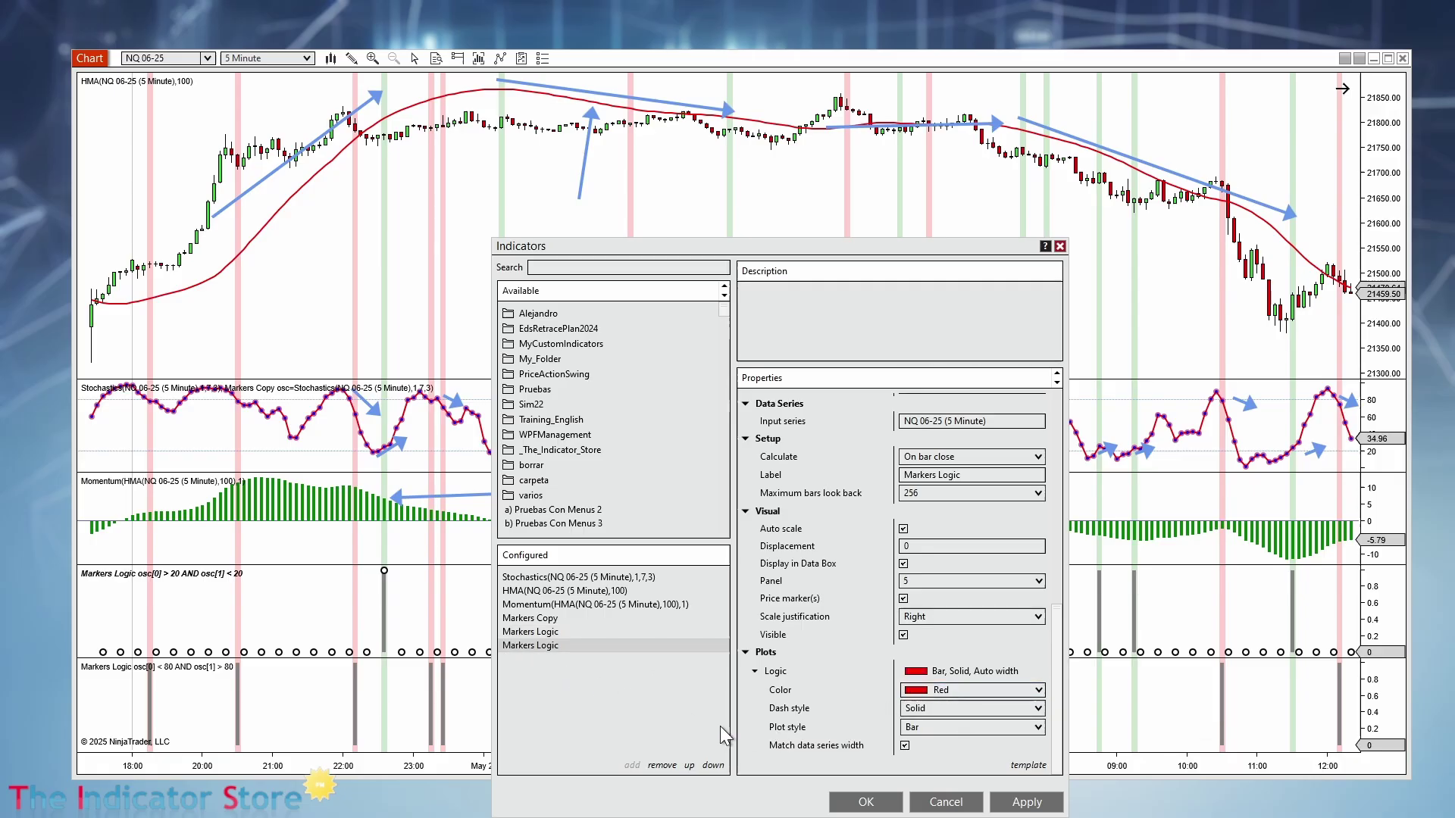
Accept the indicator settings and combine the red and green Markers Logic plots in one short panel below Momentum.
click(866, 804)
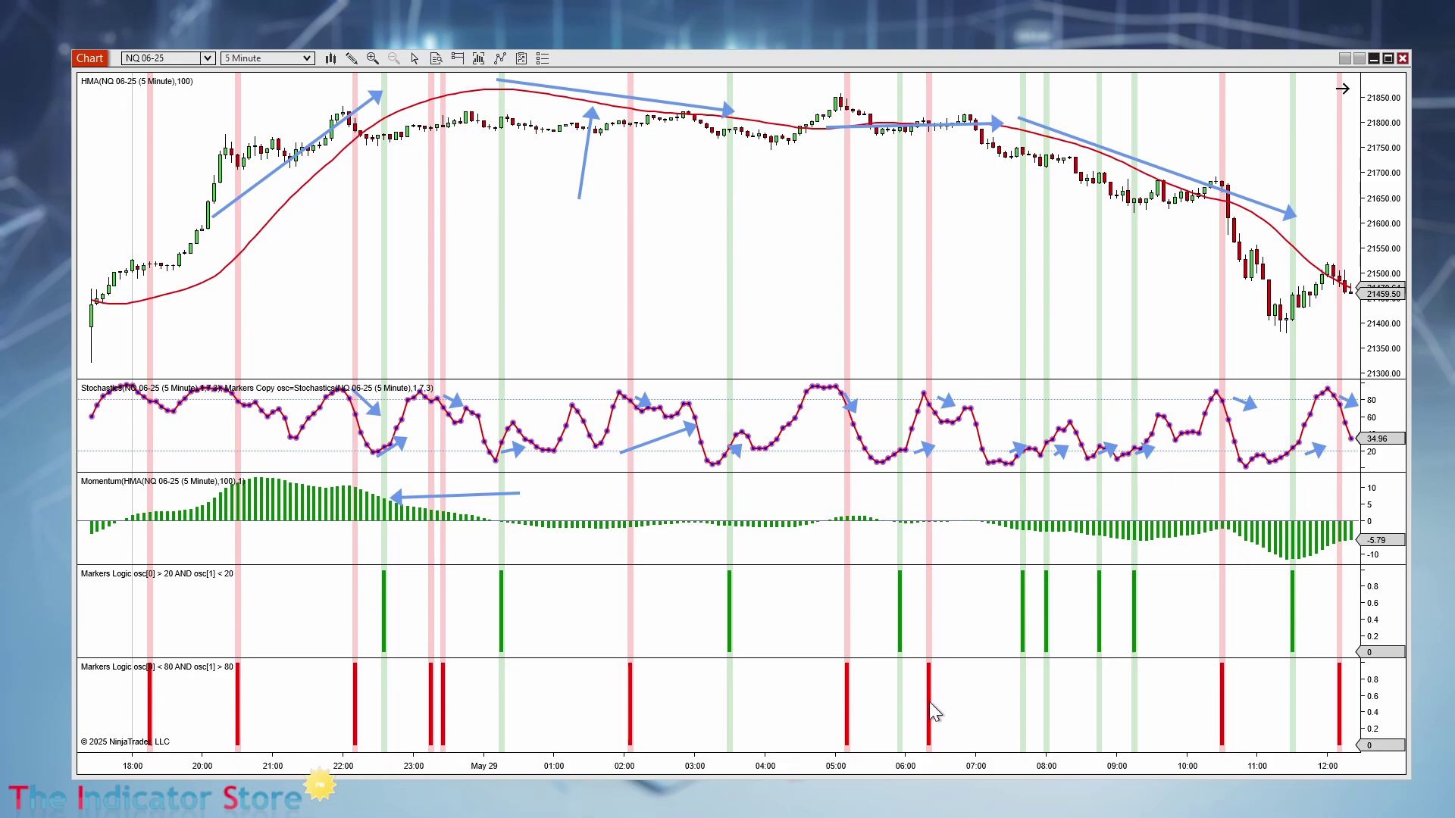
drag(929, 702, 968, 723)
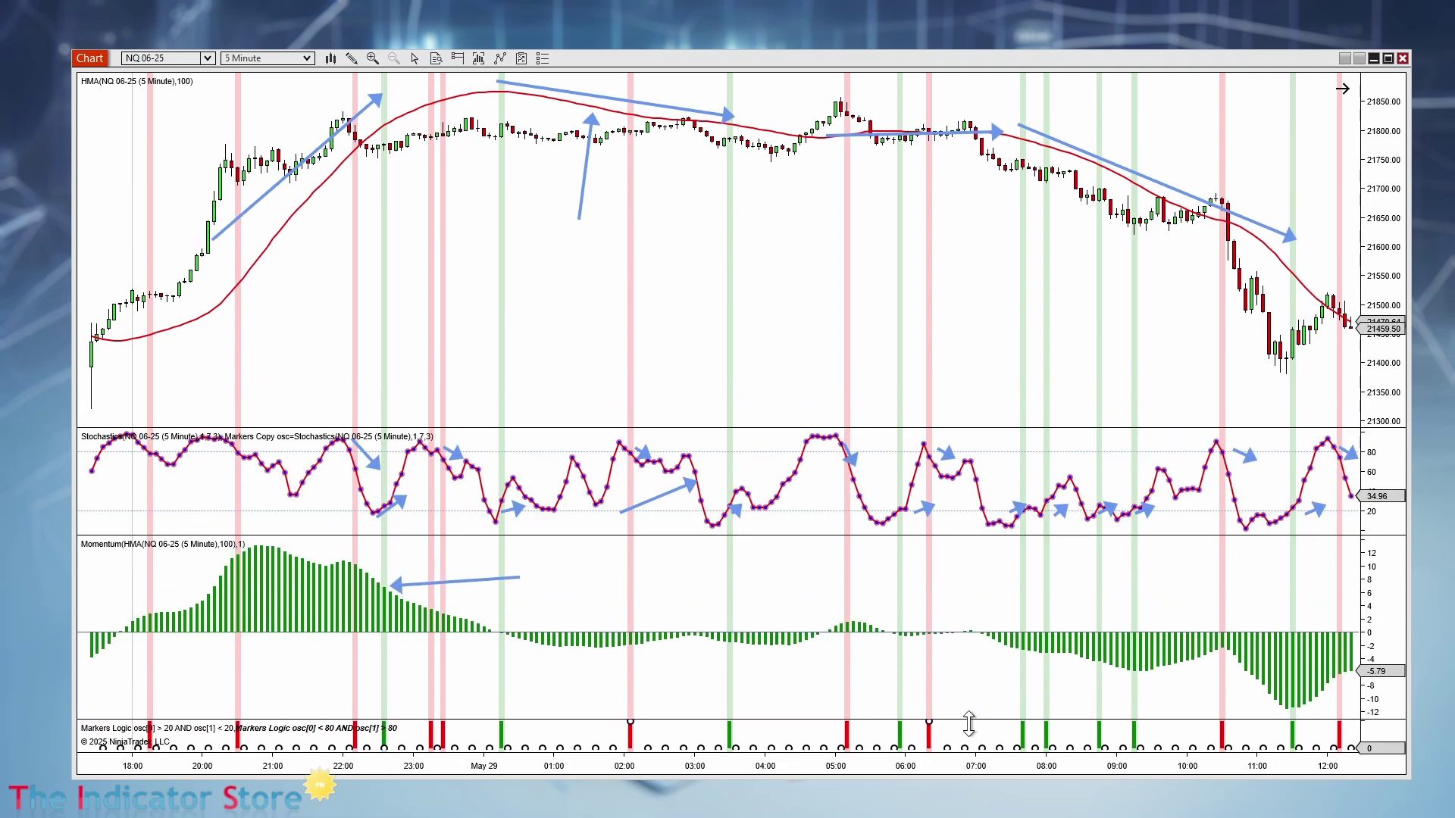
click(956, 599)
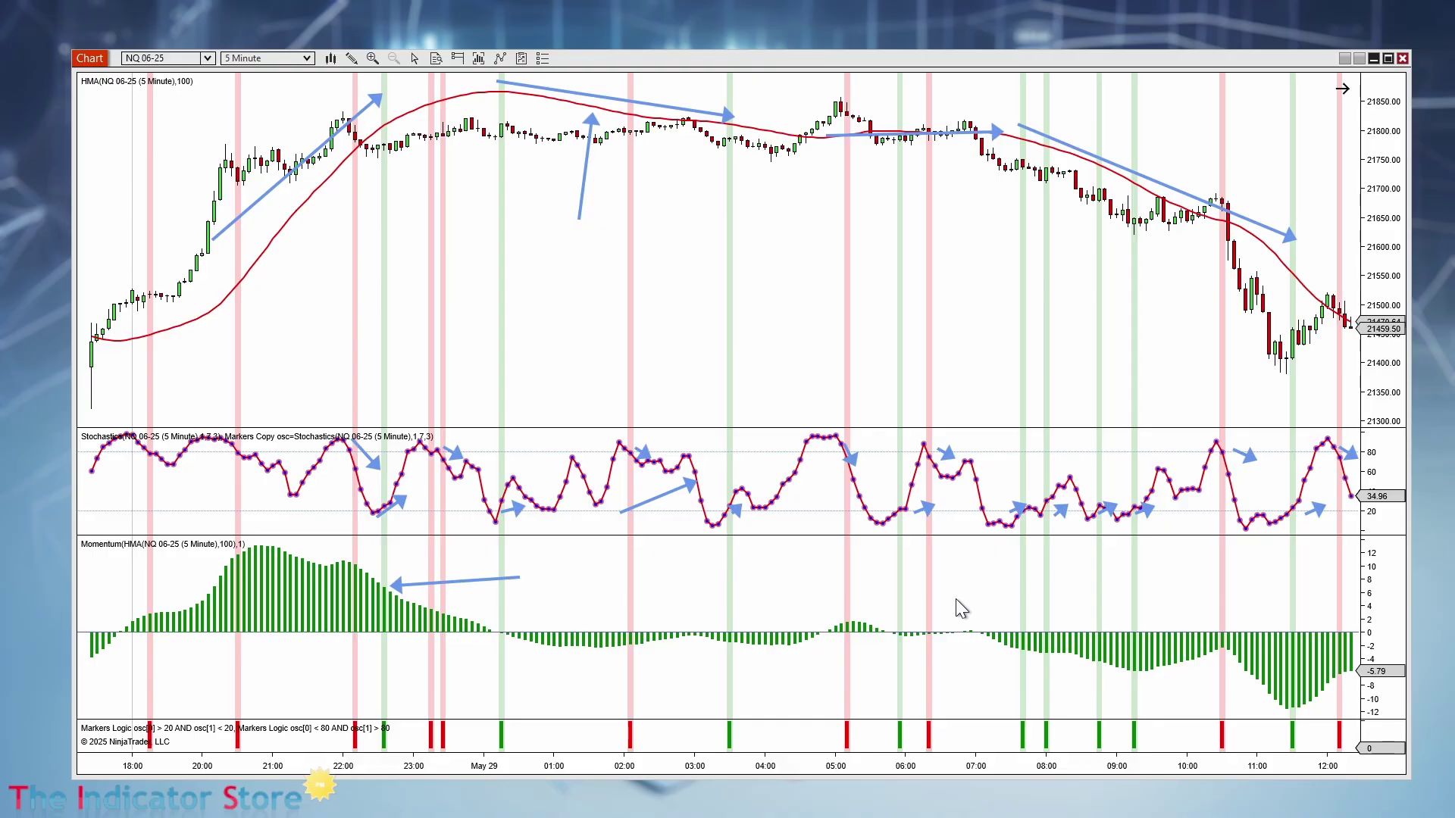
click(306, 595)
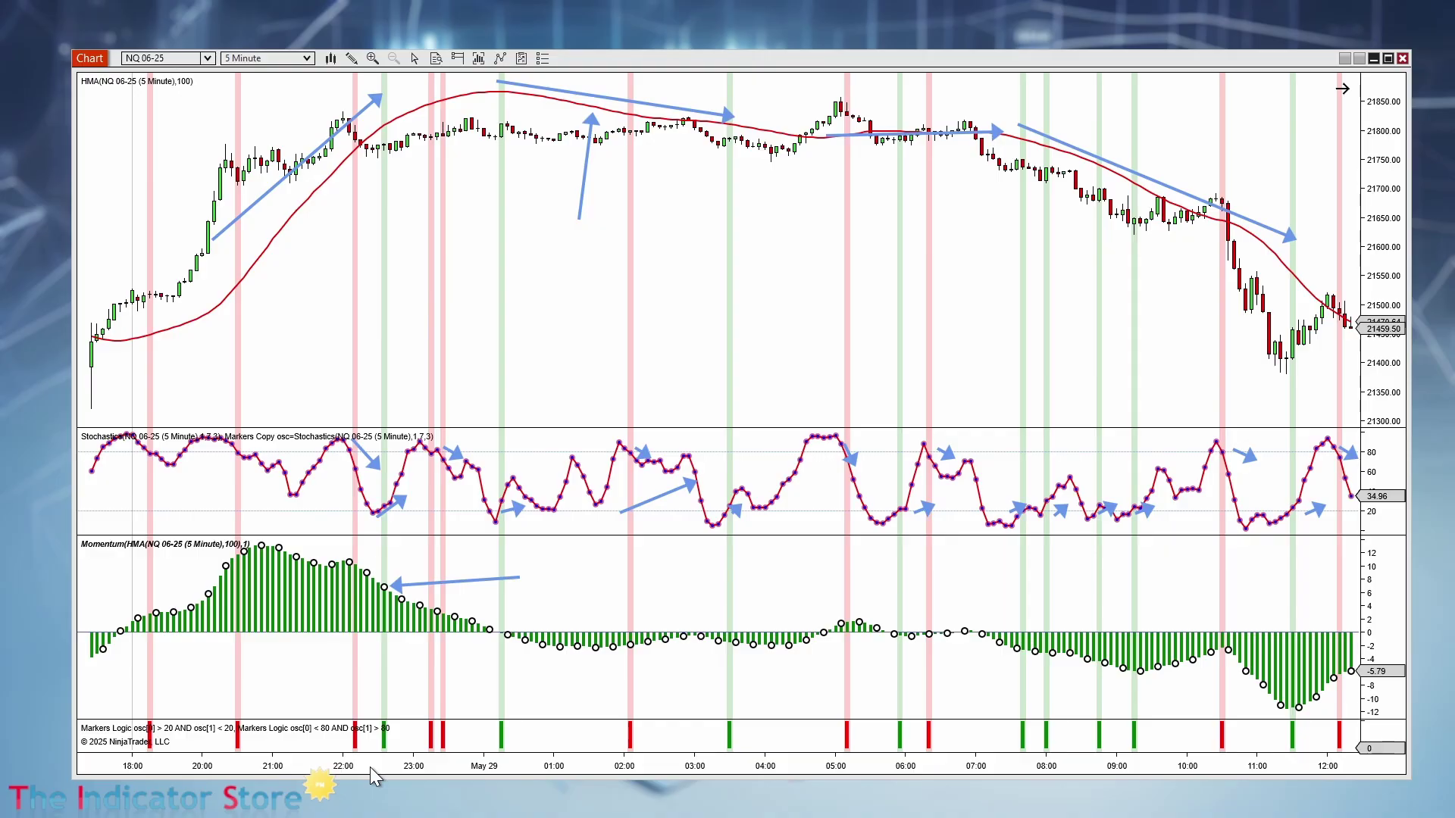
click(585, 580)
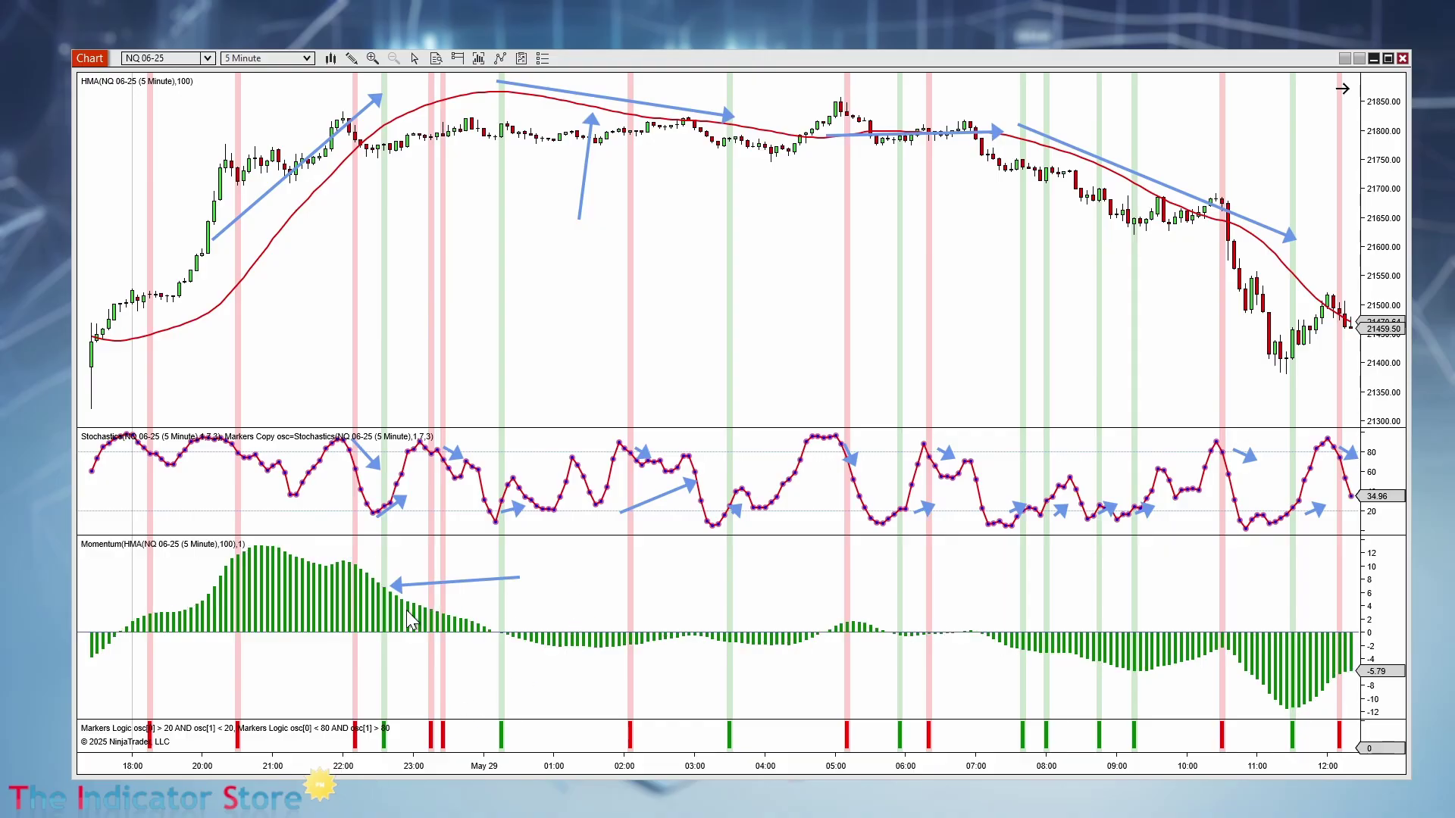
click(303, 573)
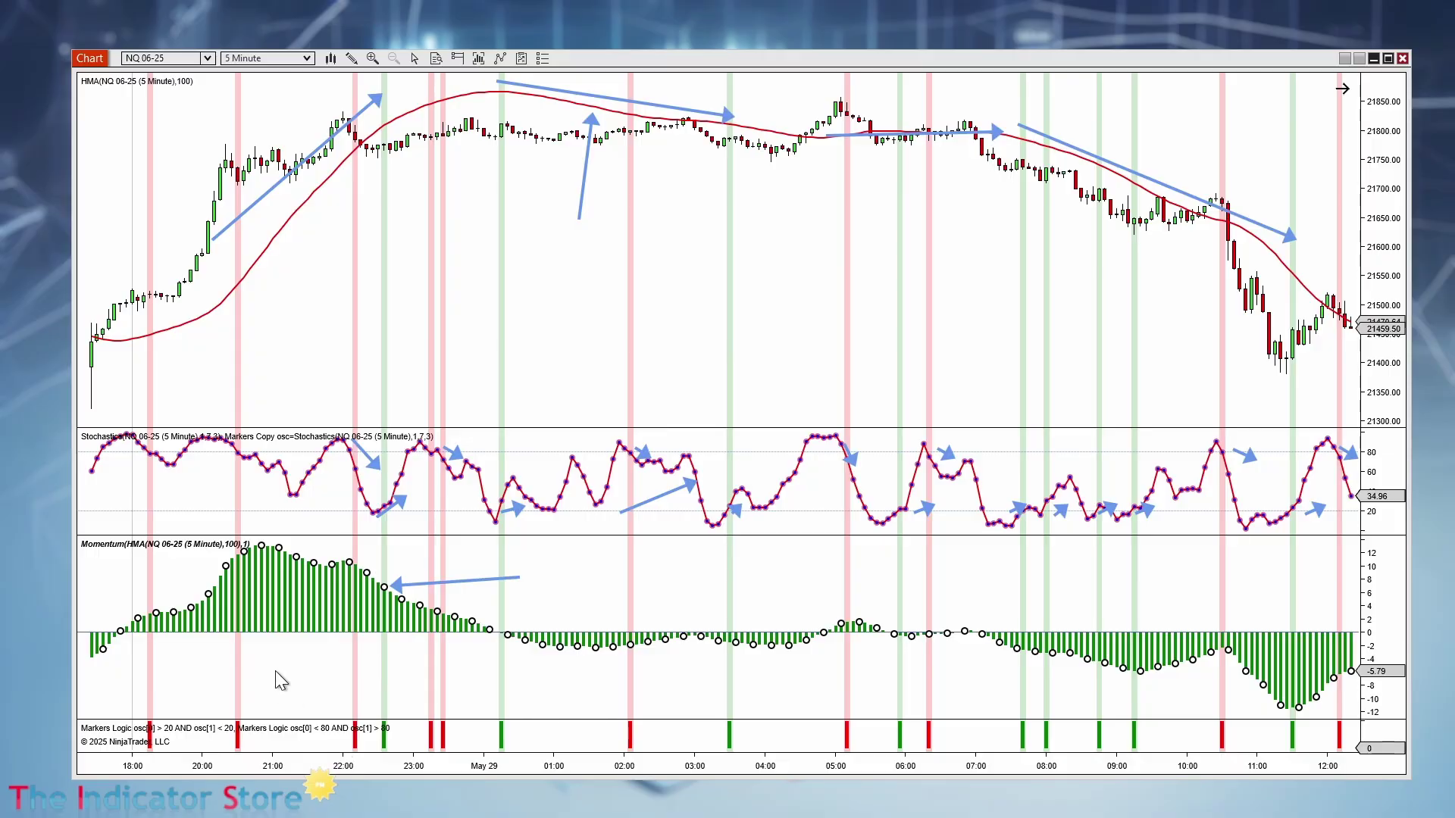
Add a second Markers Copy indicator from _The_Indicator_Store and name its new markers variable filter.
right_click(647, 374)
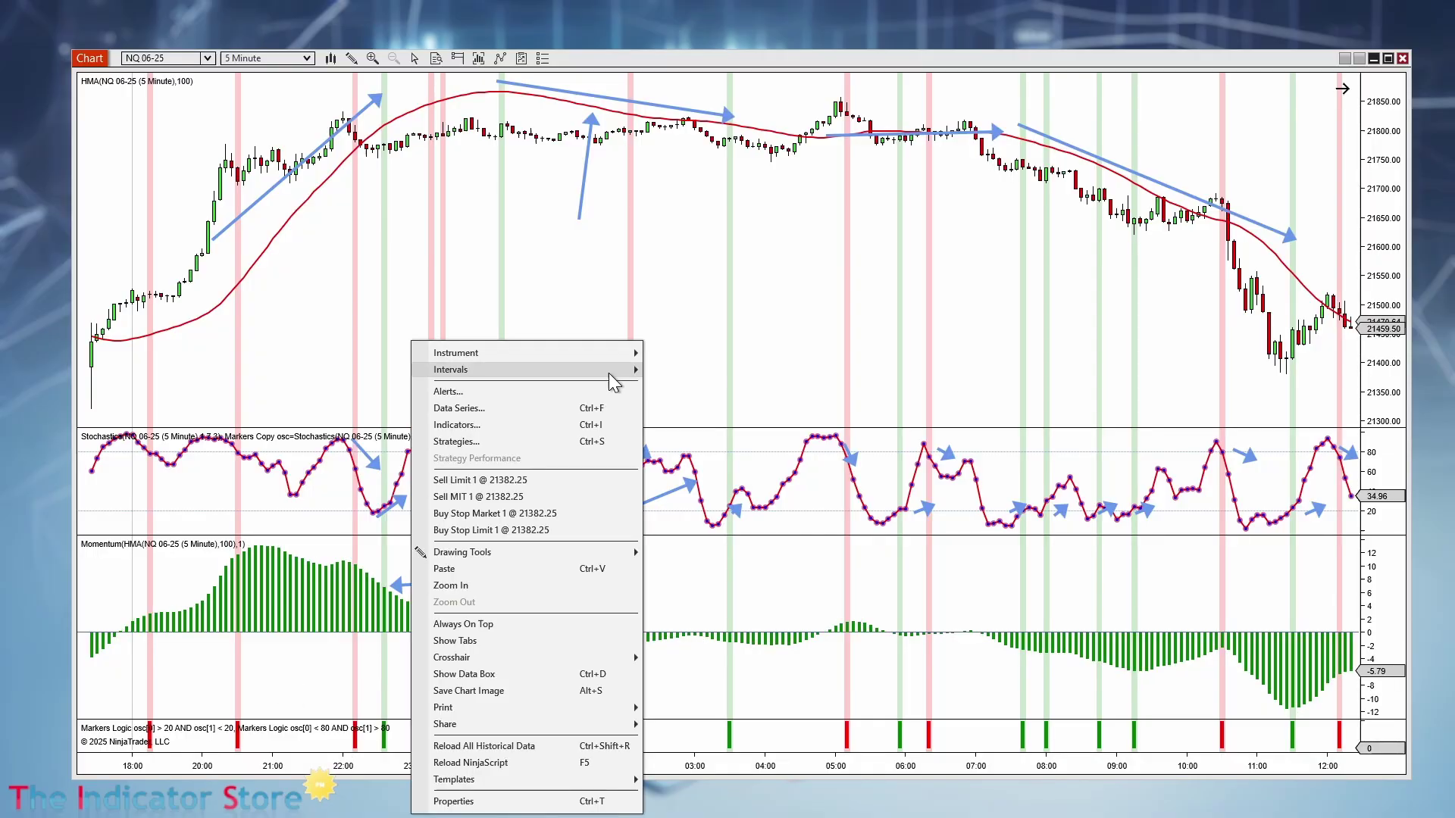
click(459, 424)
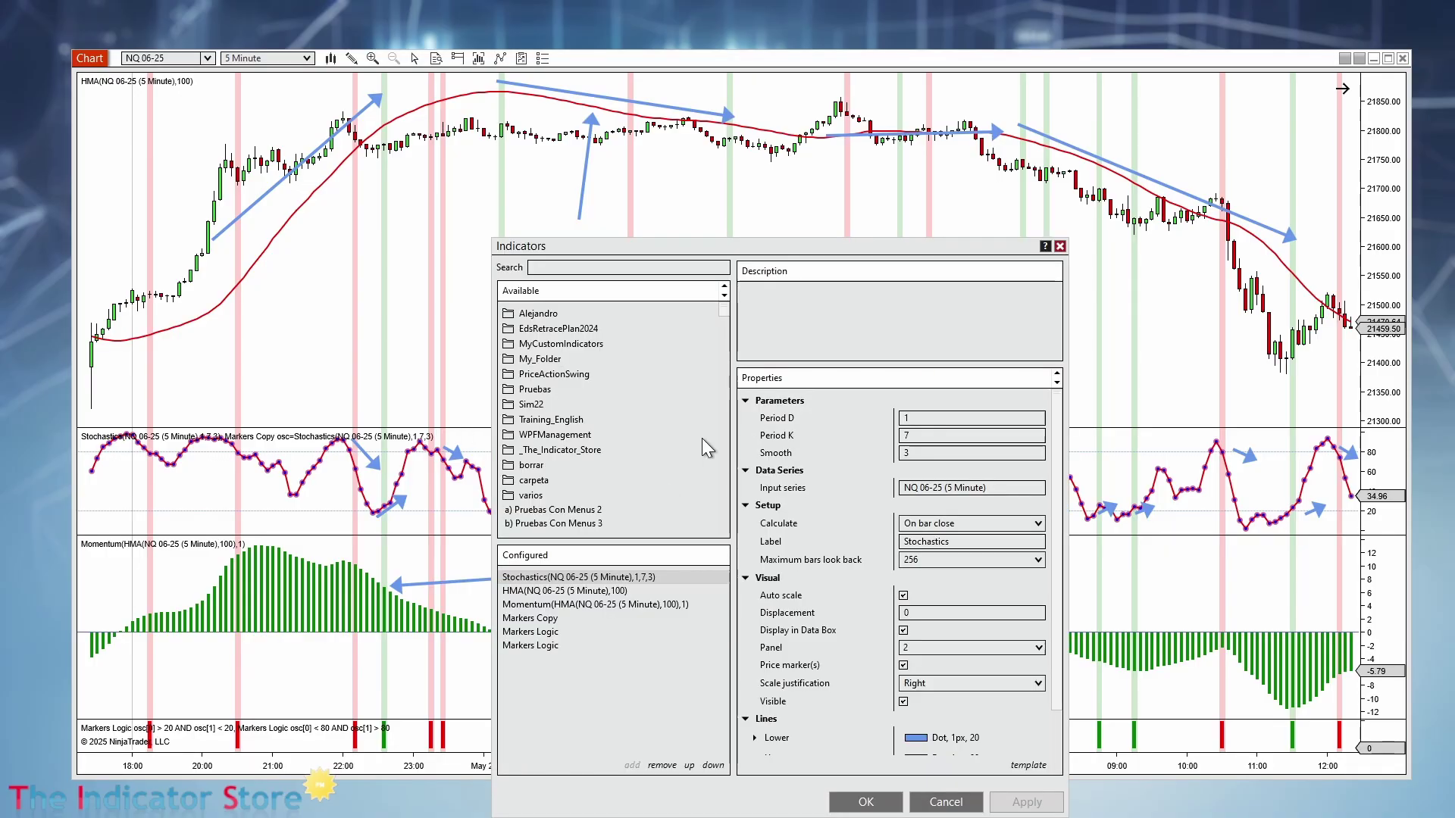
double_click(568, 450)
click(565, 493)
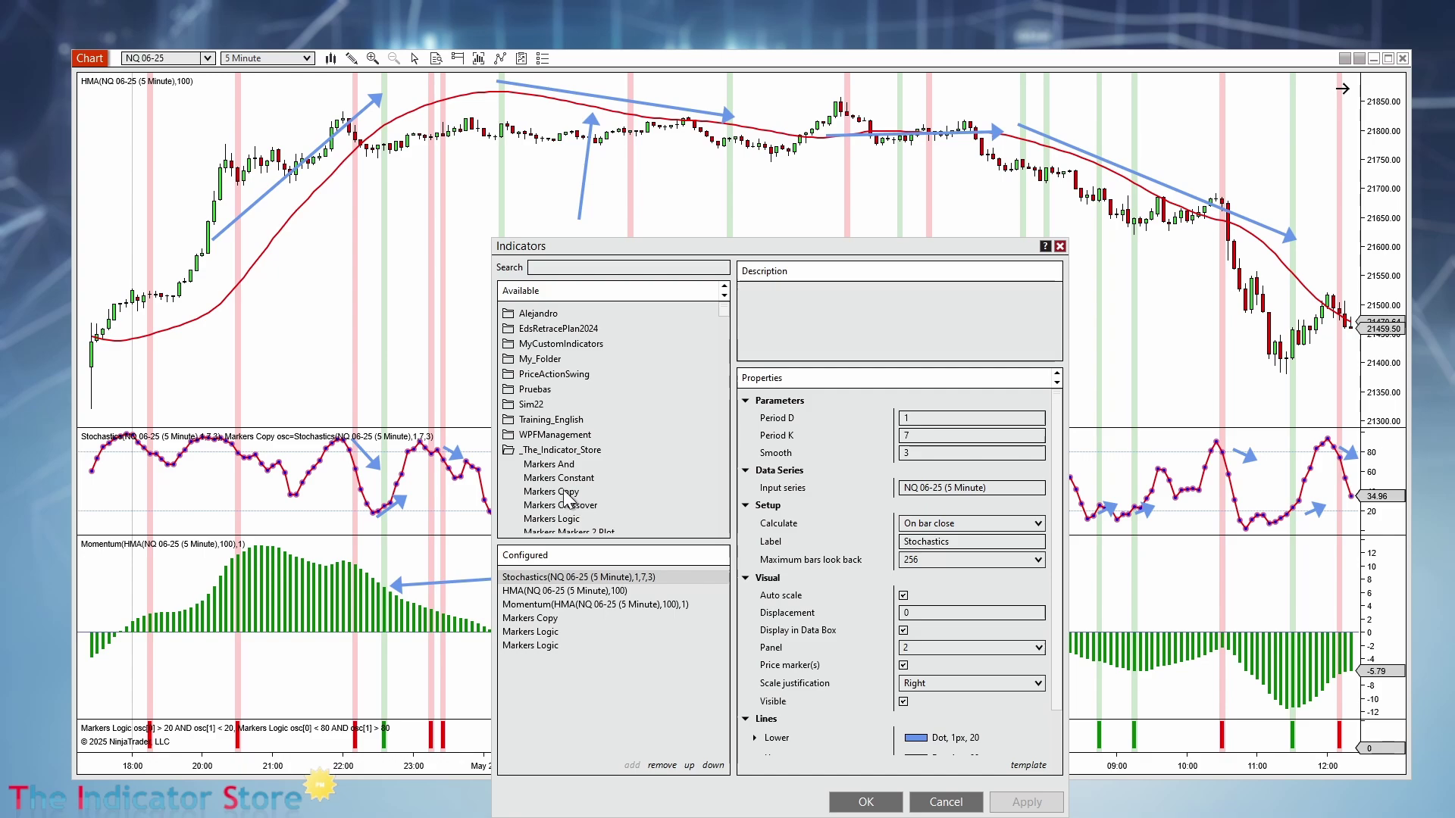
double_click(566, 492)
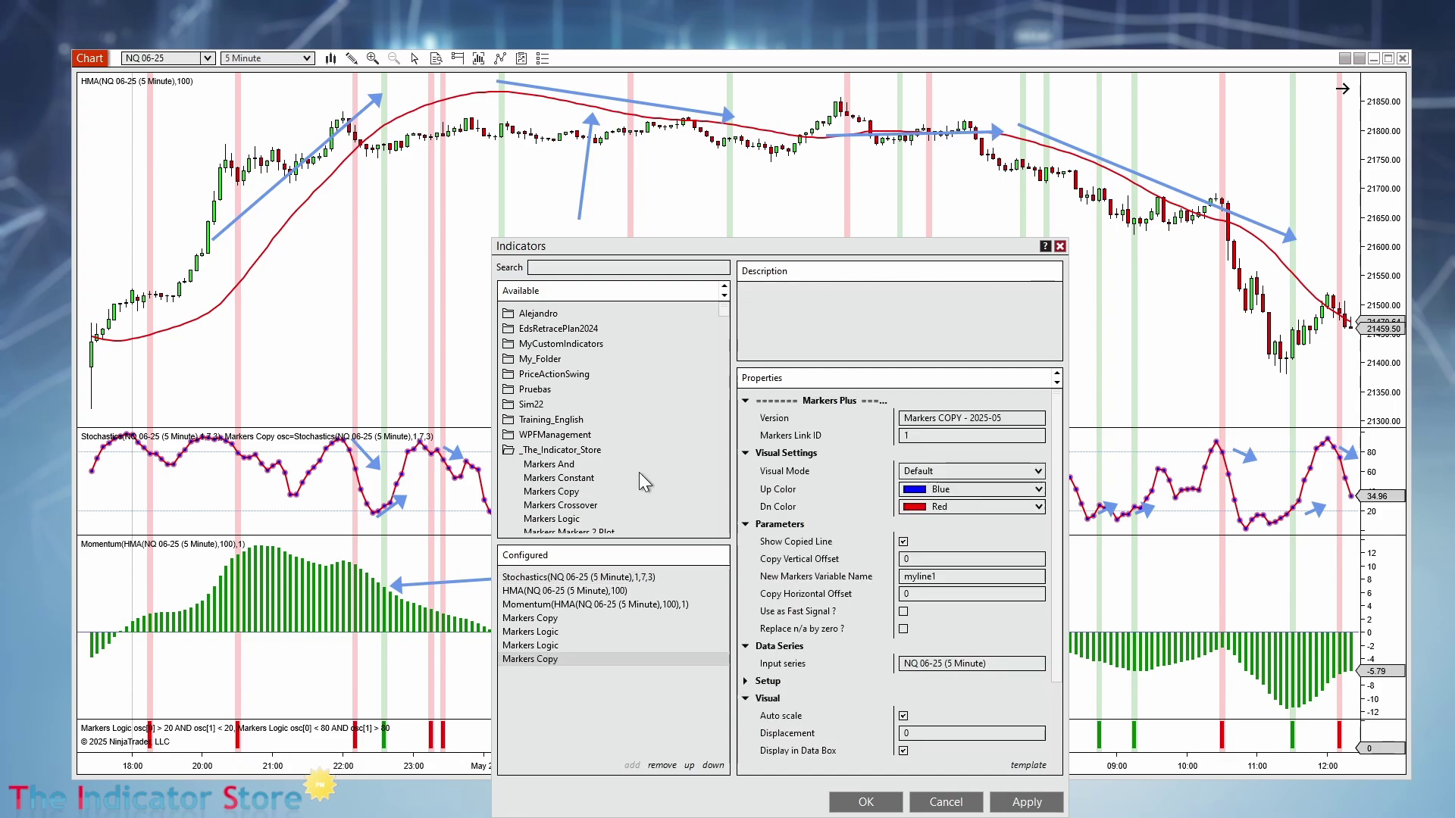
click(953, 577)
double_click(952, 577)
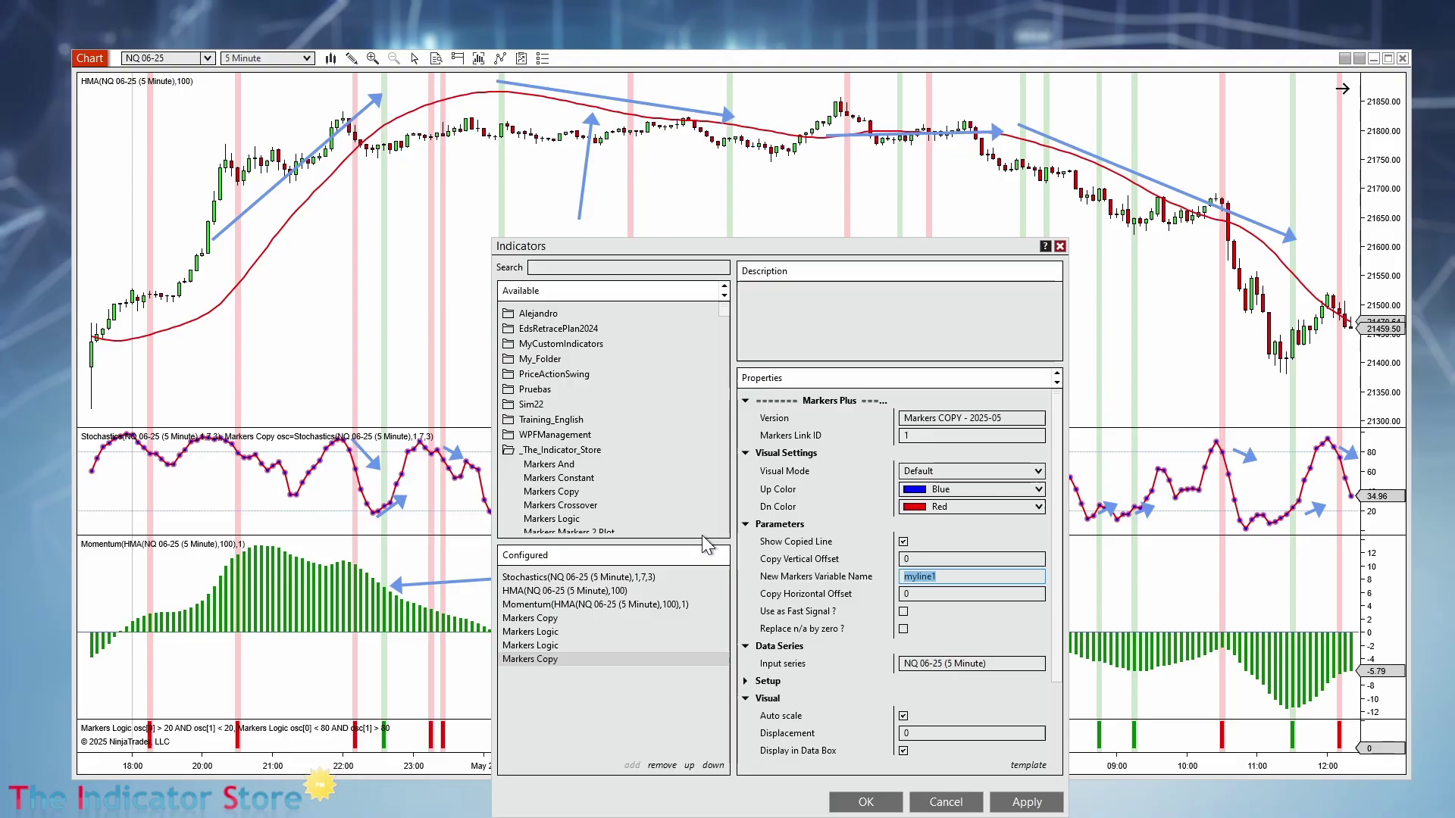
text(filter)
Choose Momentum with a period of 1 as the input series of the filter Markers Copy.
click(921, 662)
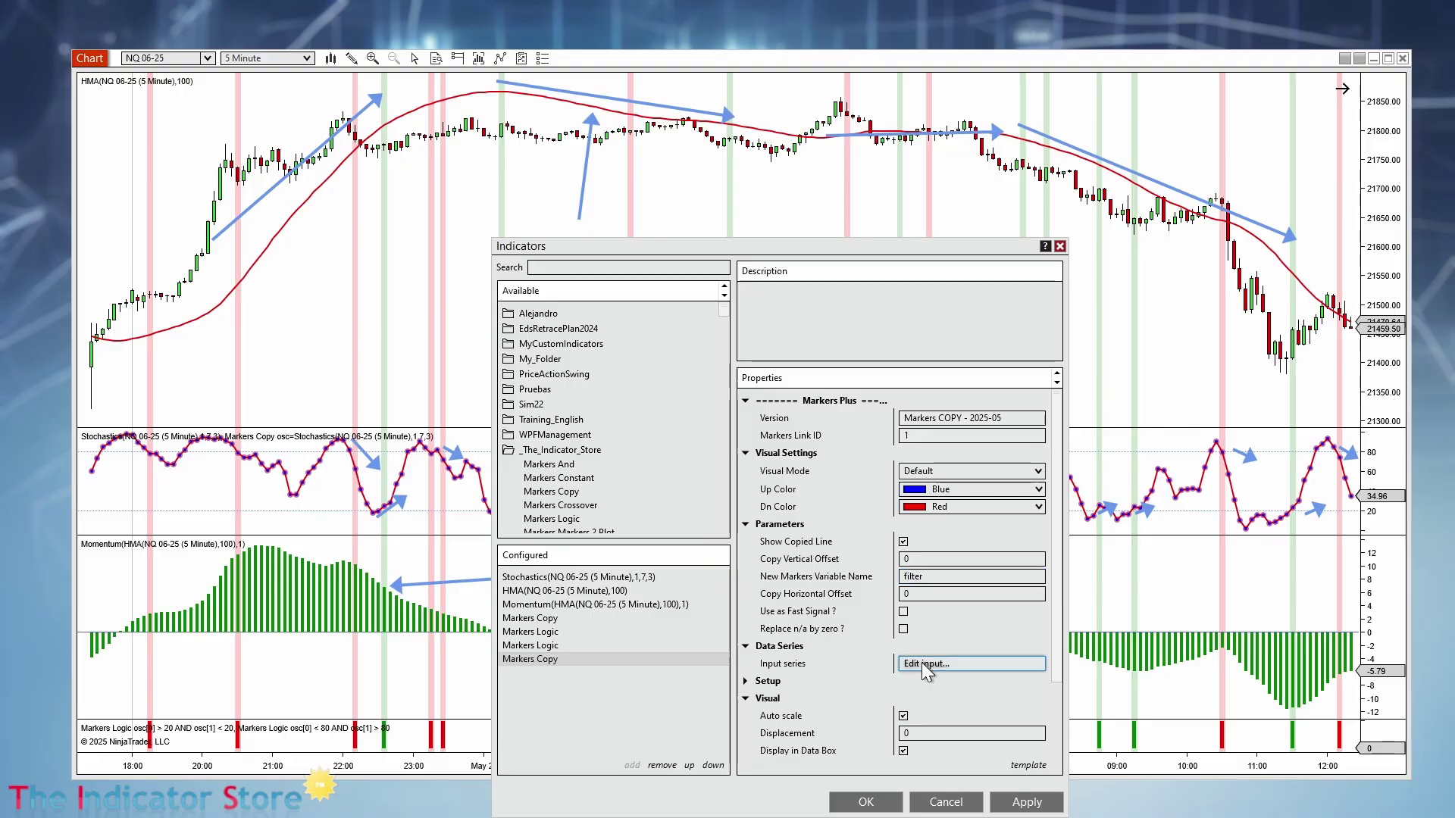
click(921, 663)
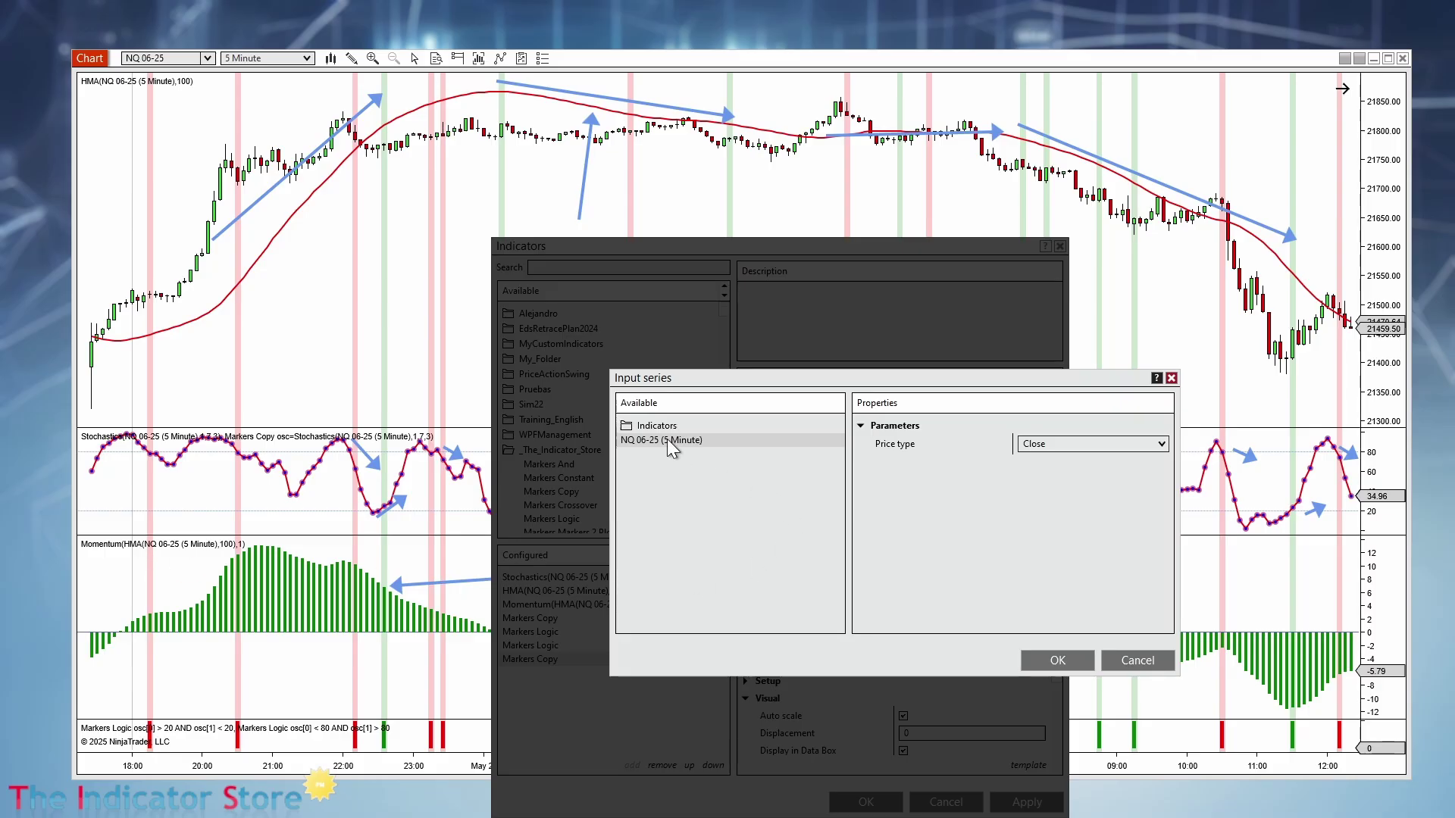
double_click(652, 427)
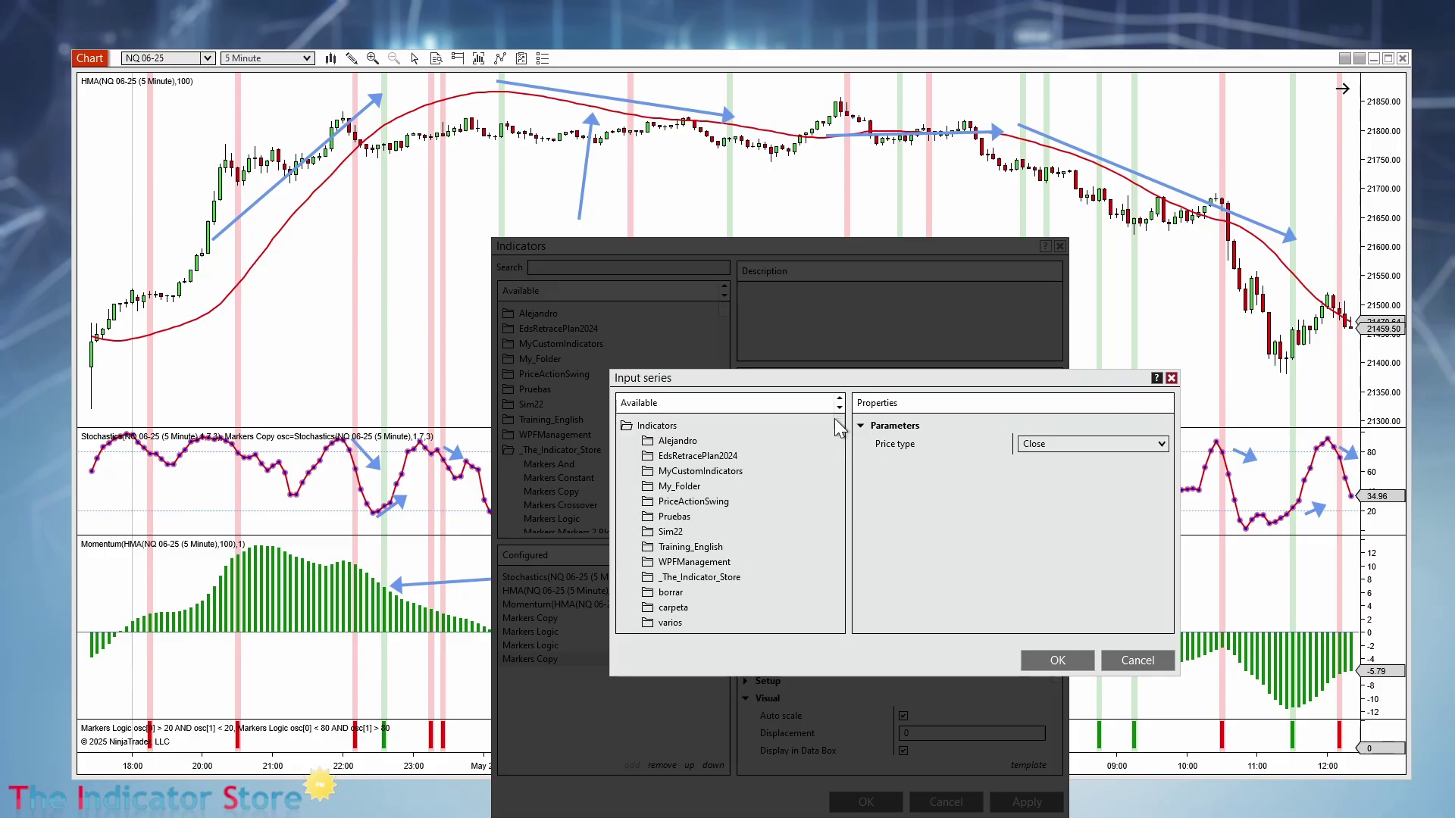
drag(839, 420, 838, 523)
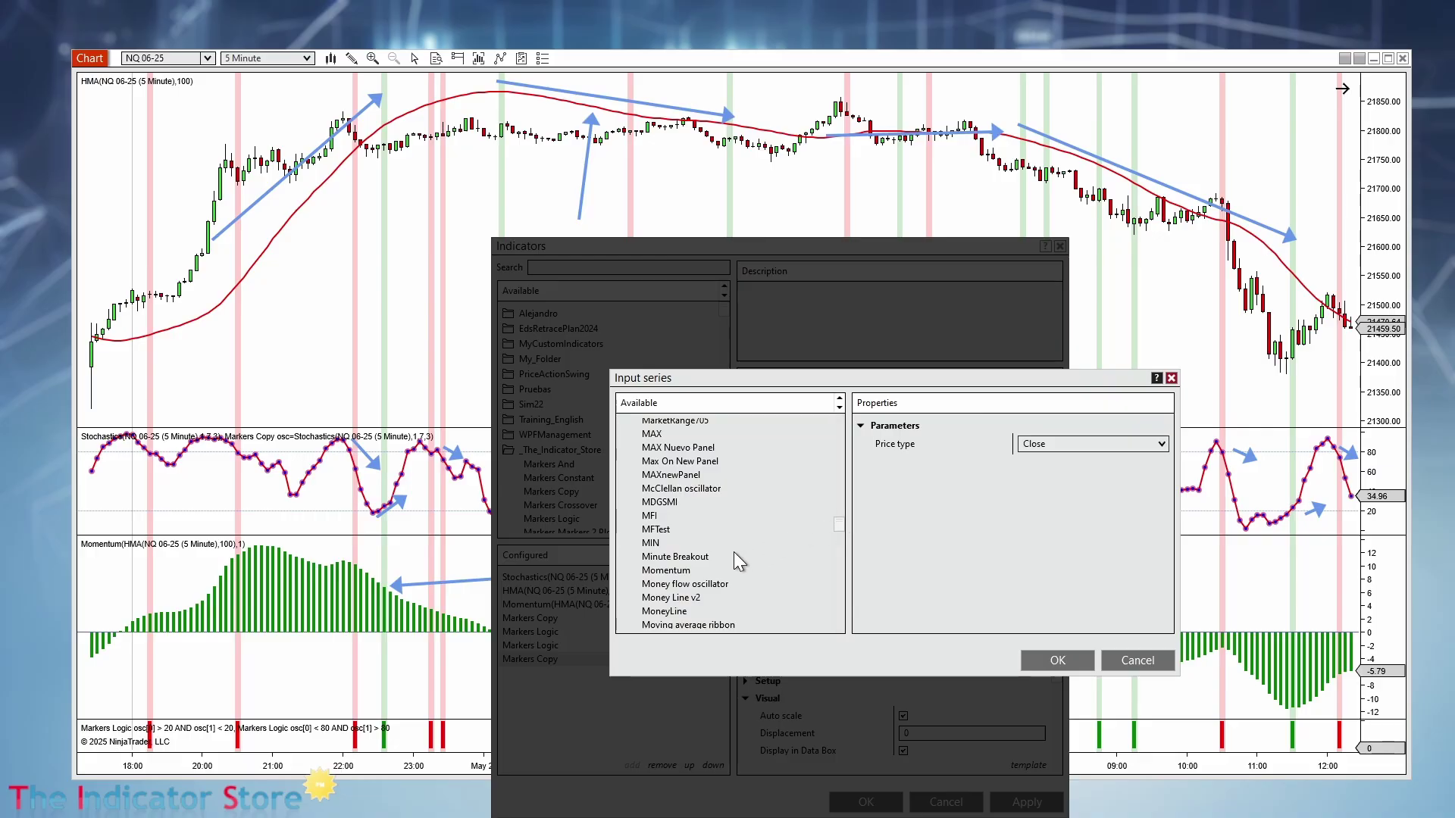
click(670, 571)
click(1038, 443)
key(BackSpace)
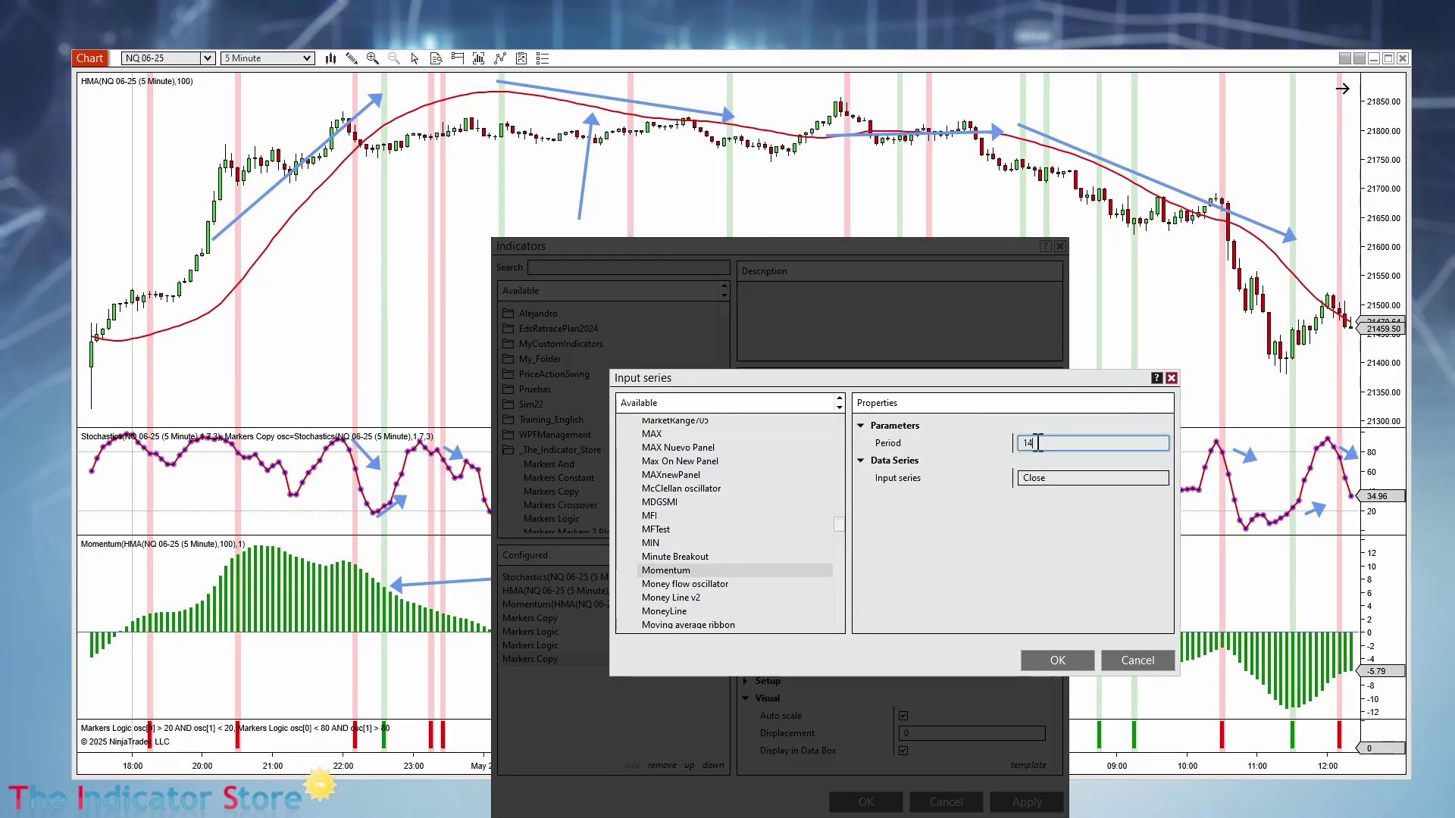
Use a 100-period HMA as the Momentum's own input series and confirm both input series selections.
click(1029, 483)
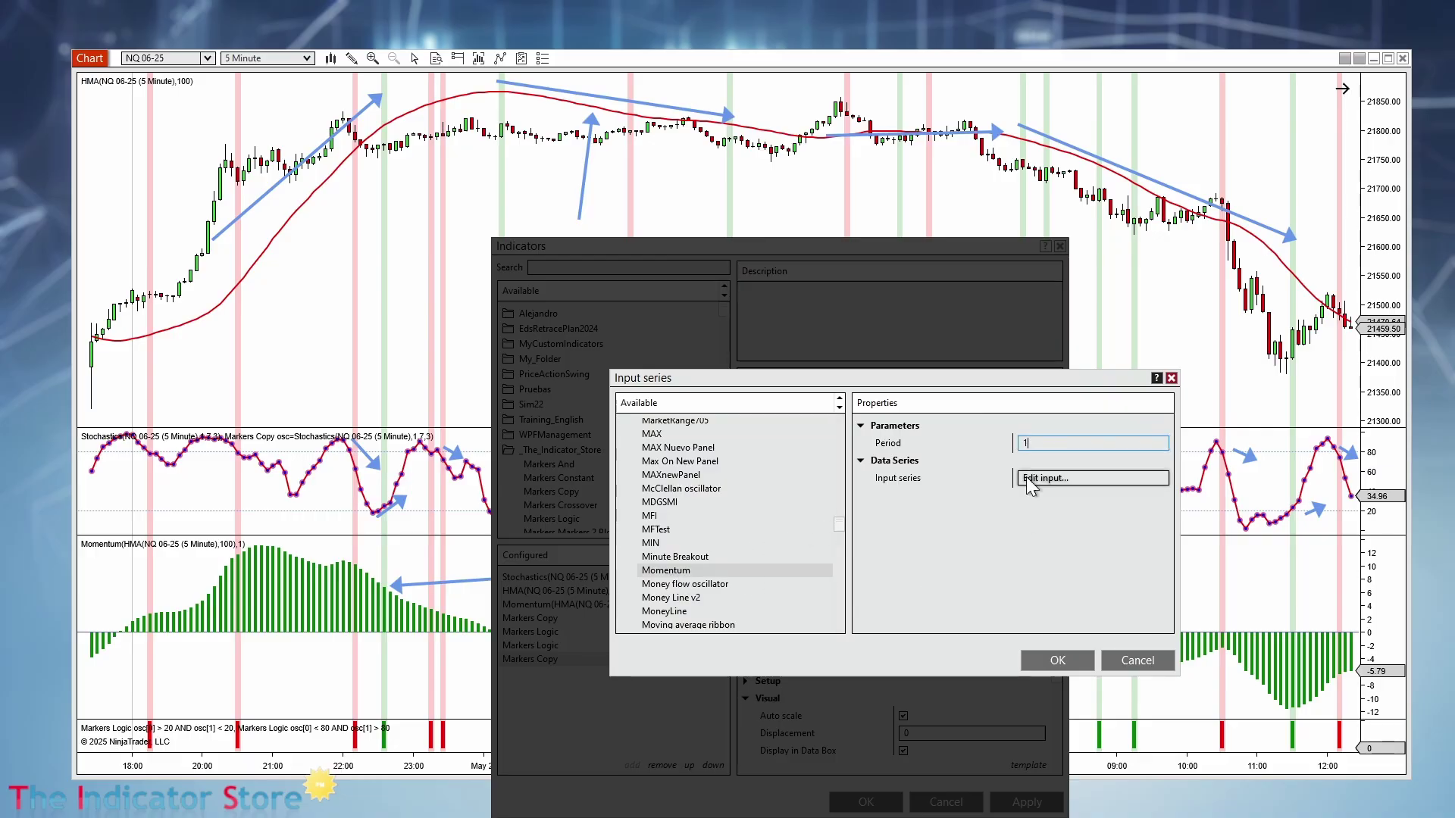
click(1028, 482)
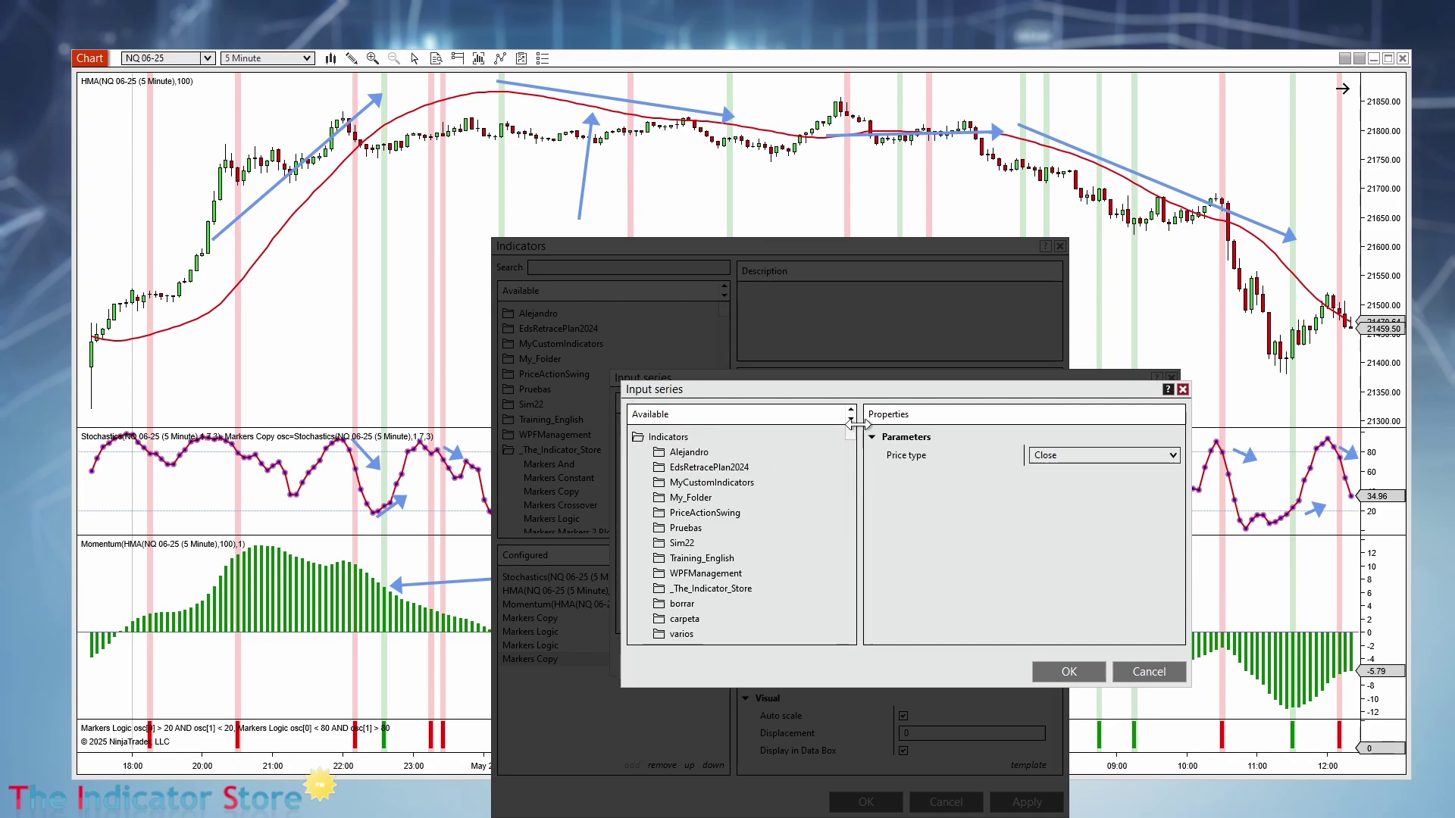
drag(851, 433, 854, 513)
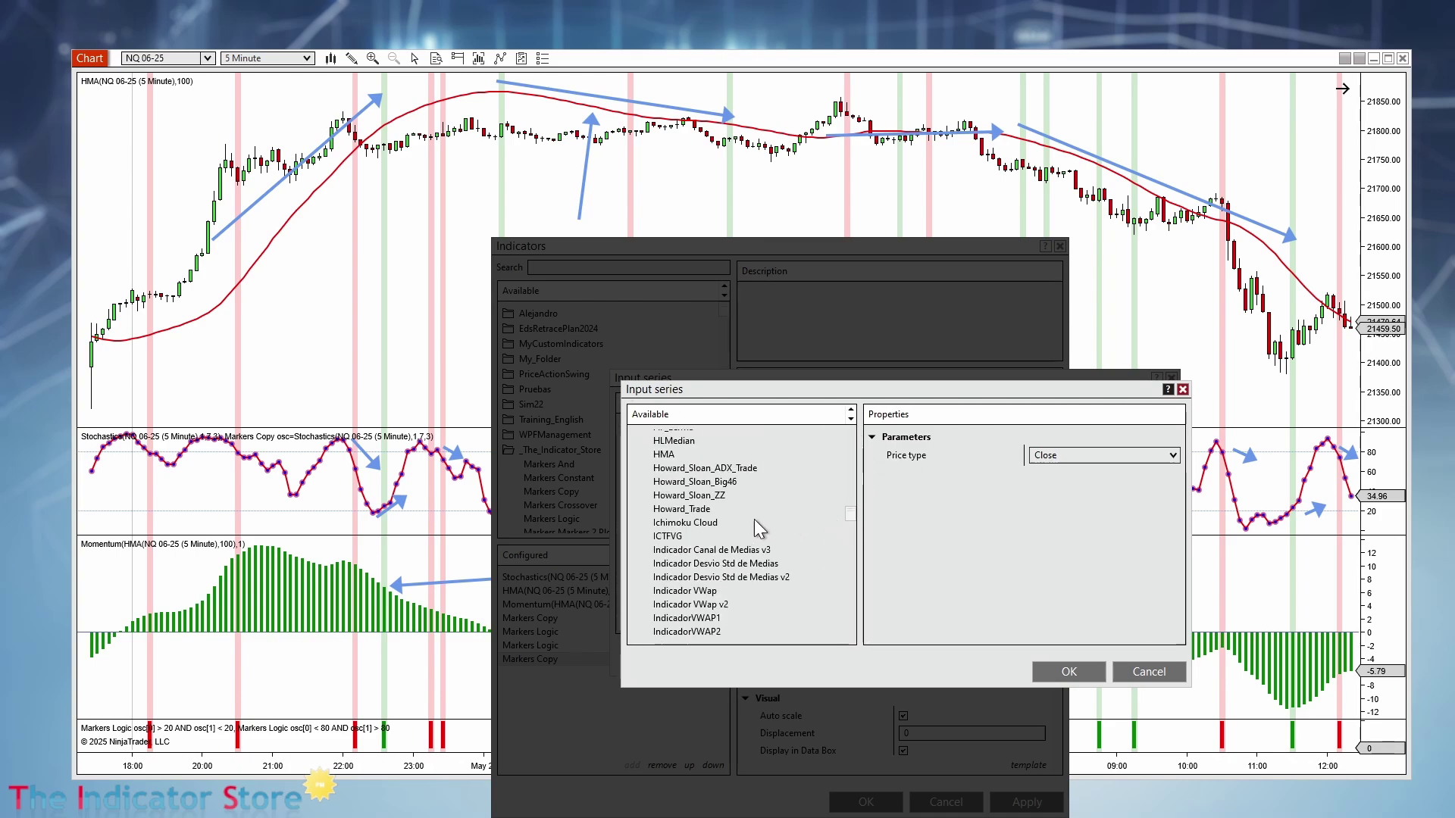
scroll(735, 527, up, 1)
click(656, 491)
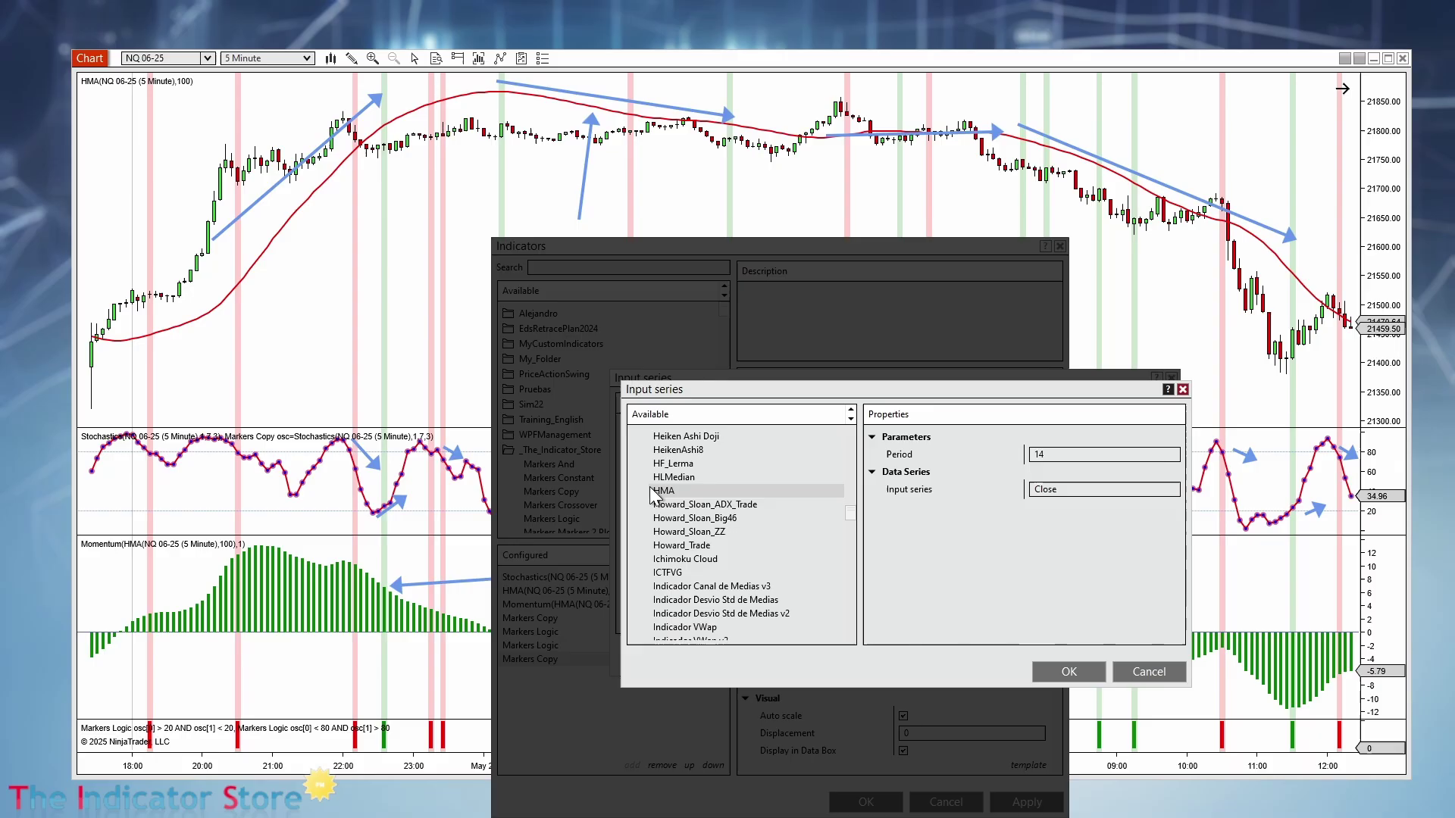
click(1042, 455)
text(100)
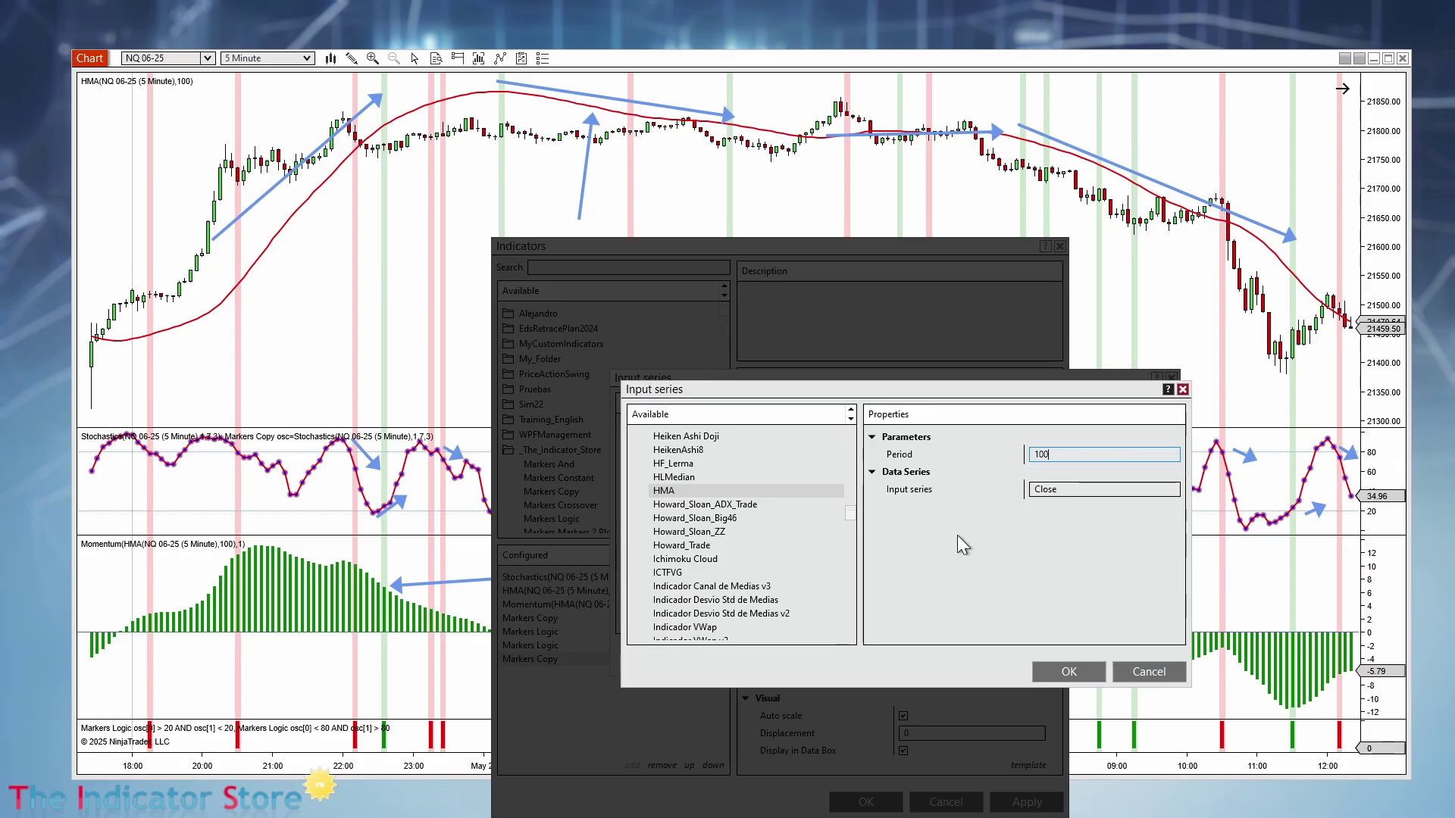
click(1065, 671)
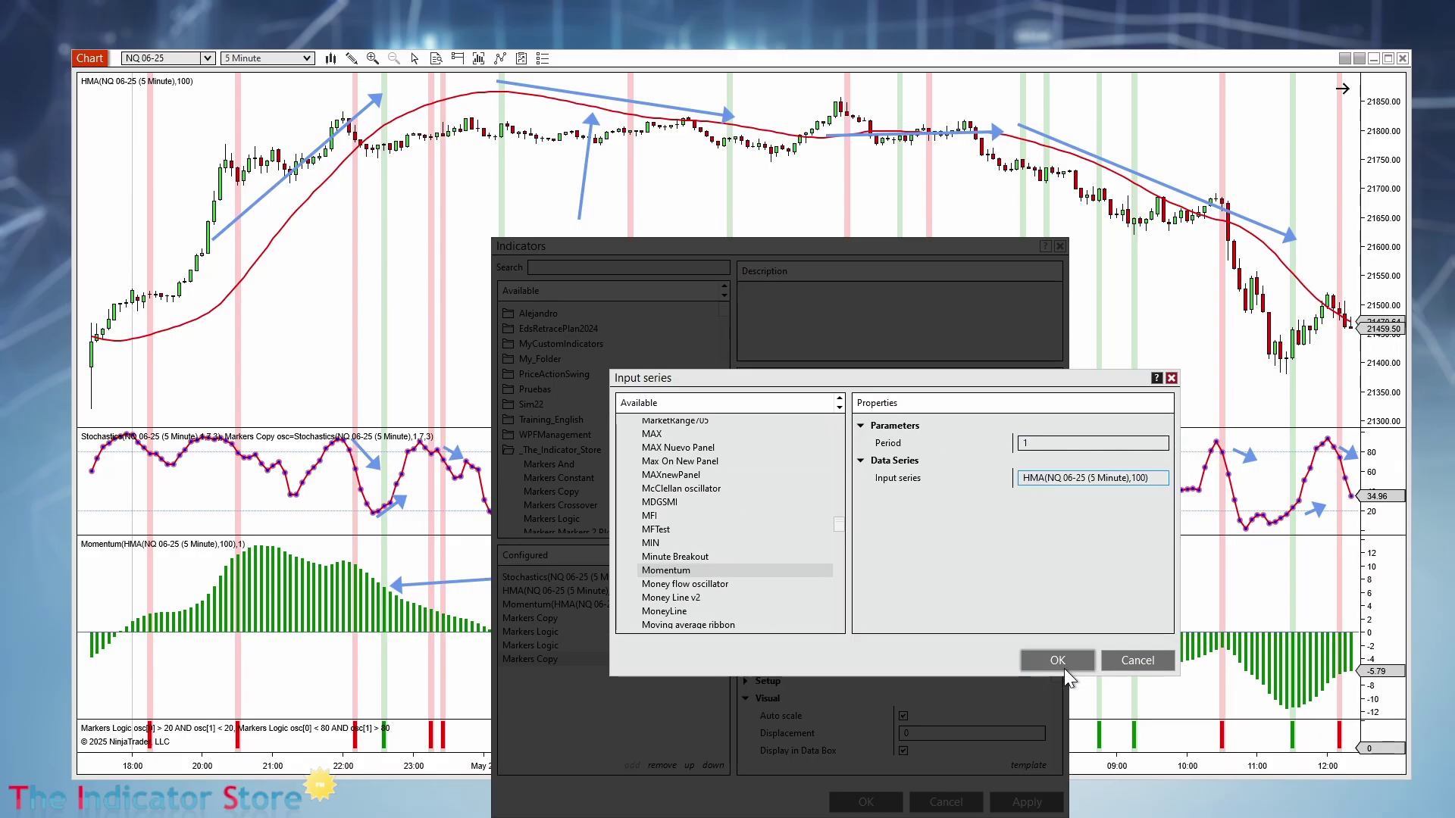
click(1053, 666)
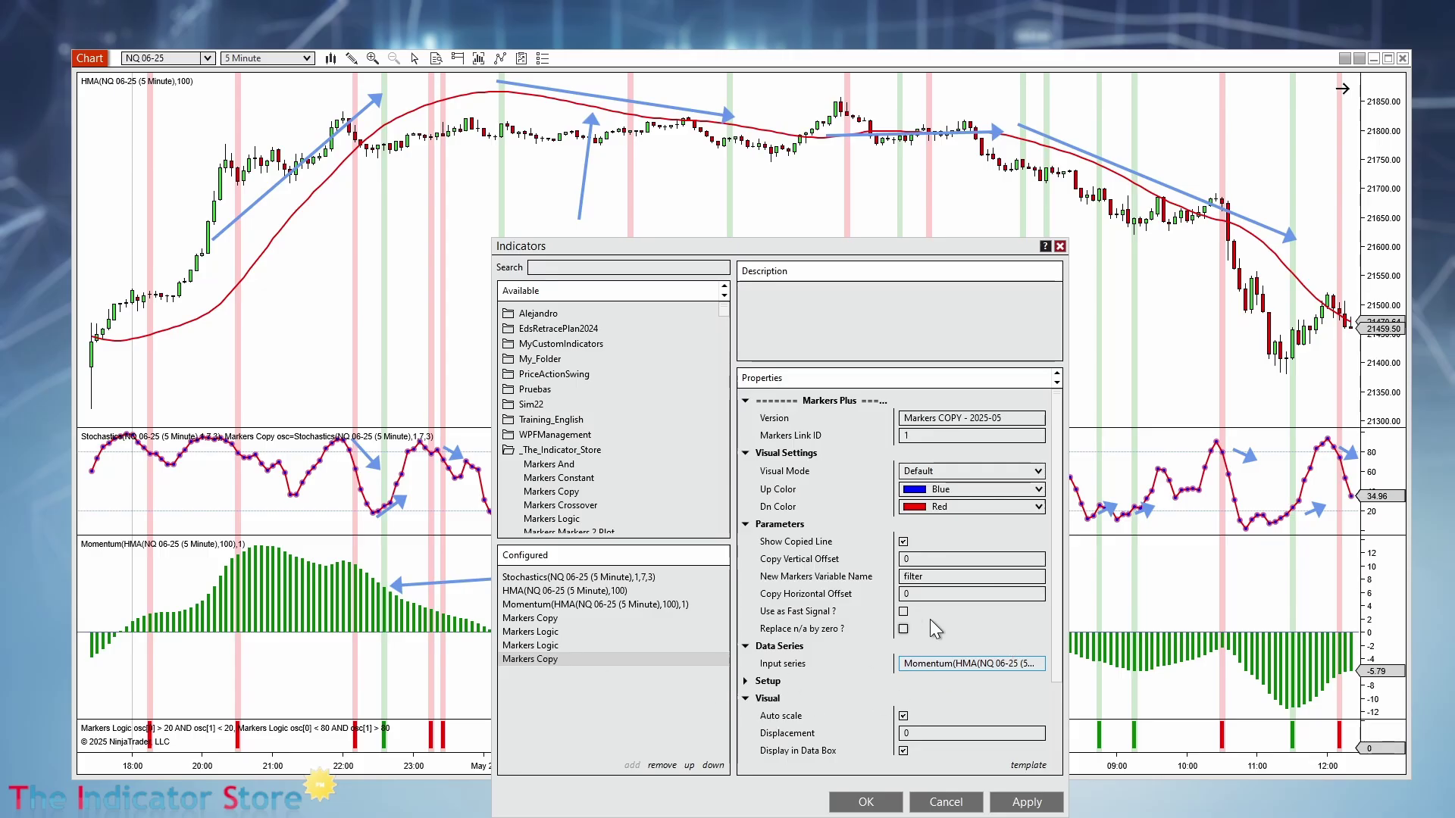
Assign the filter Markers Copy to panel 3 and apply the indicator configuration.
drag(1056, 666, 1057, 779)
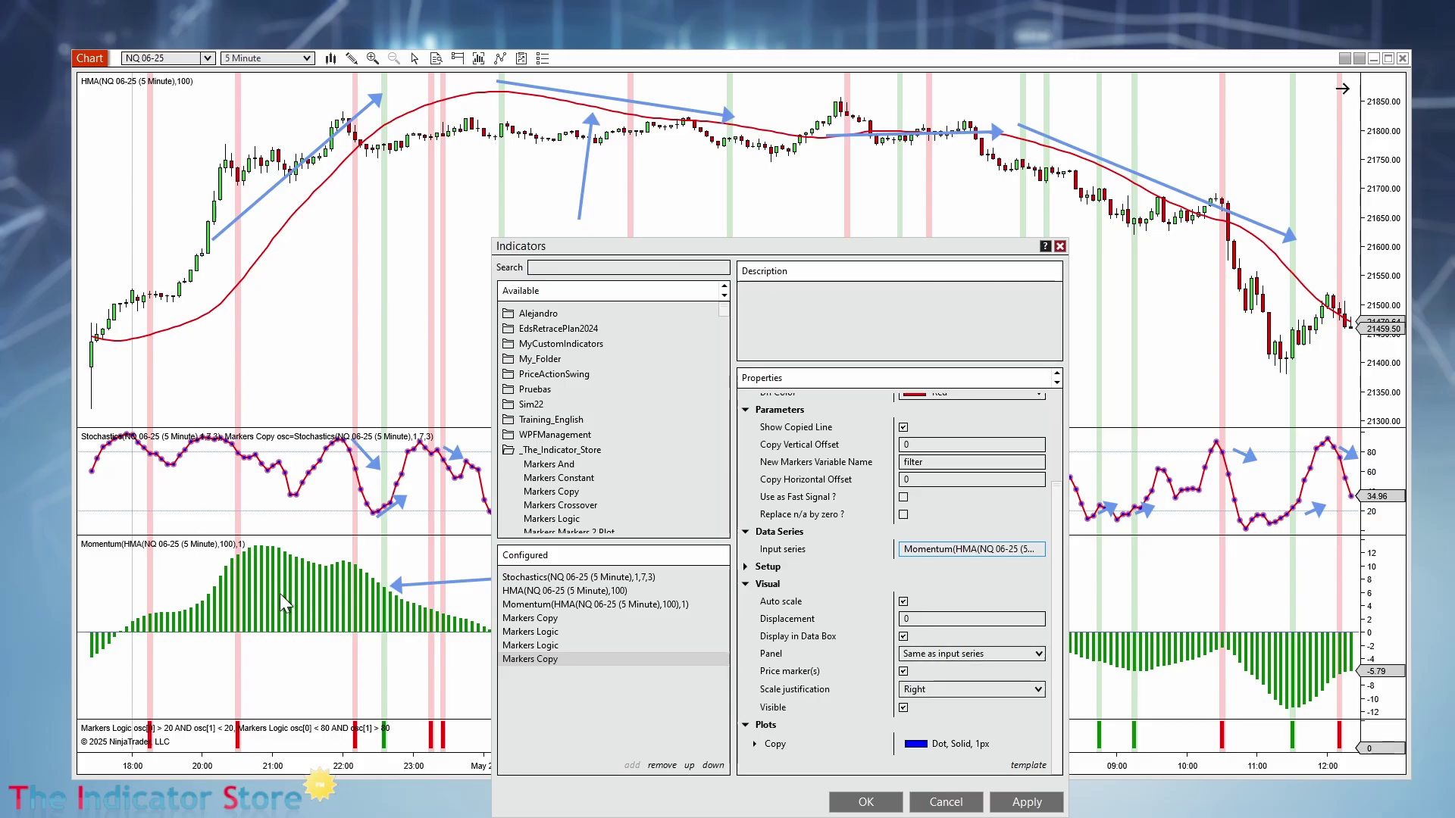
click(981, 654)
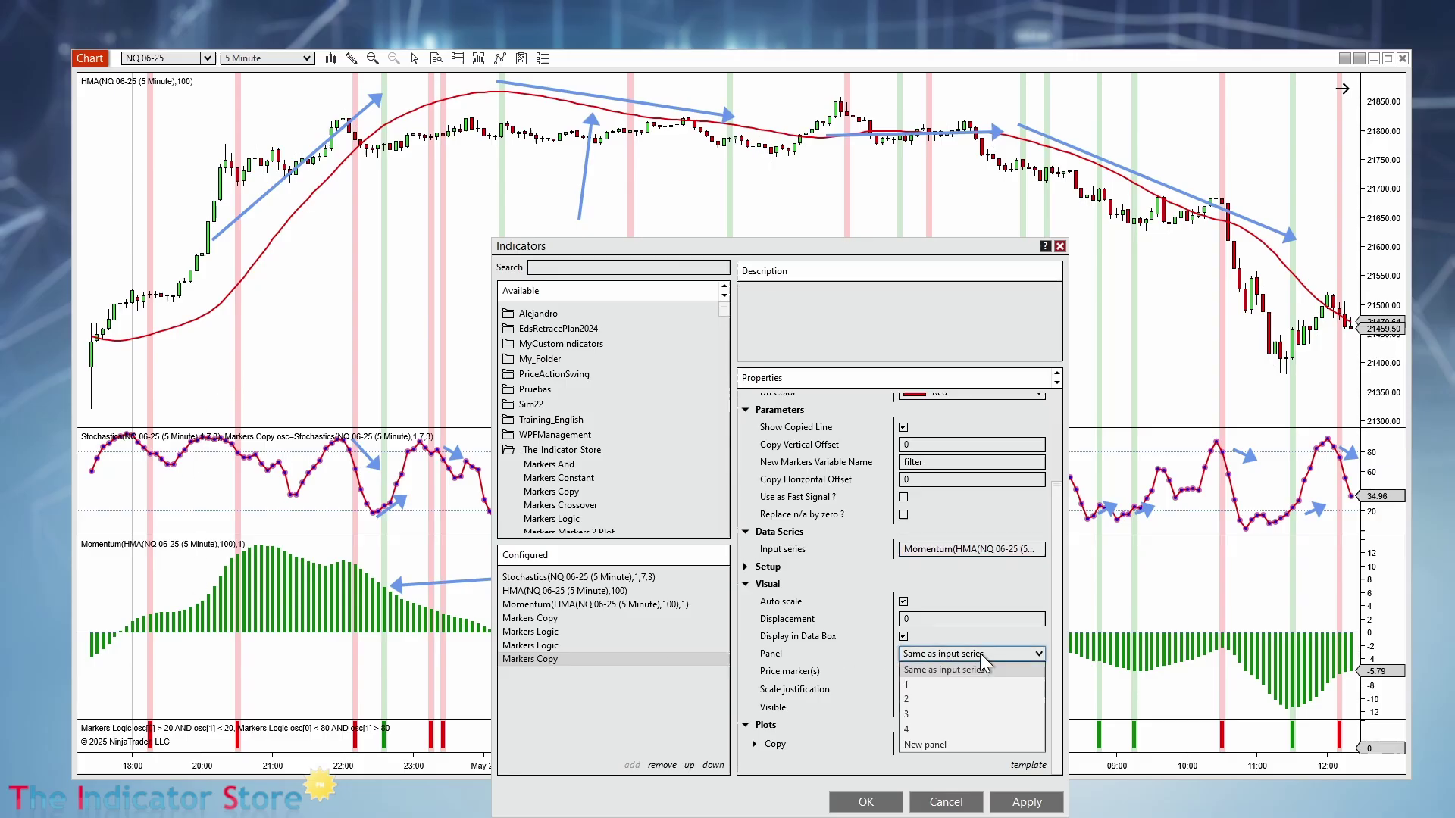
click(926, 714)
click(1030, 802)
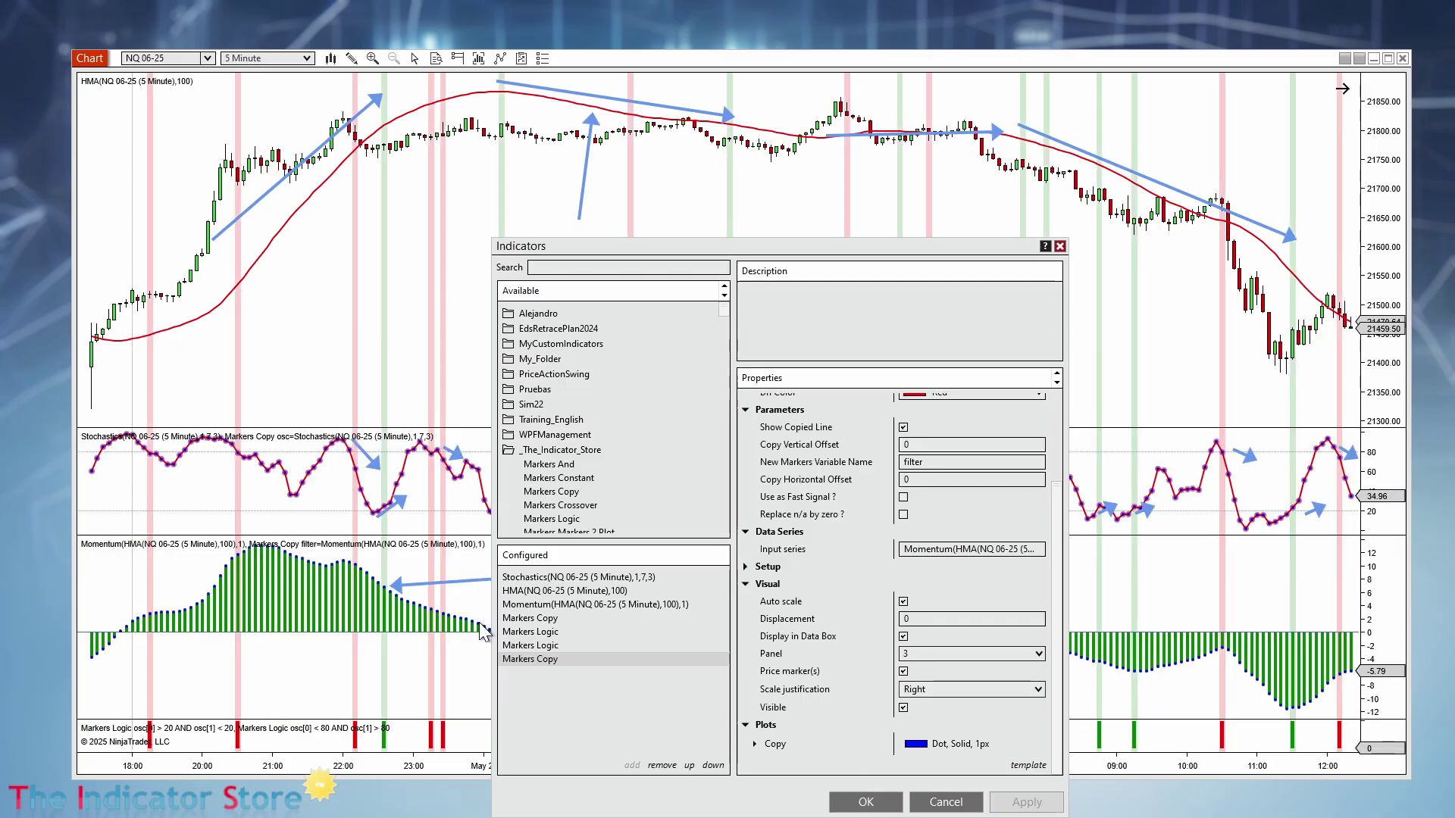
click(866, 802)
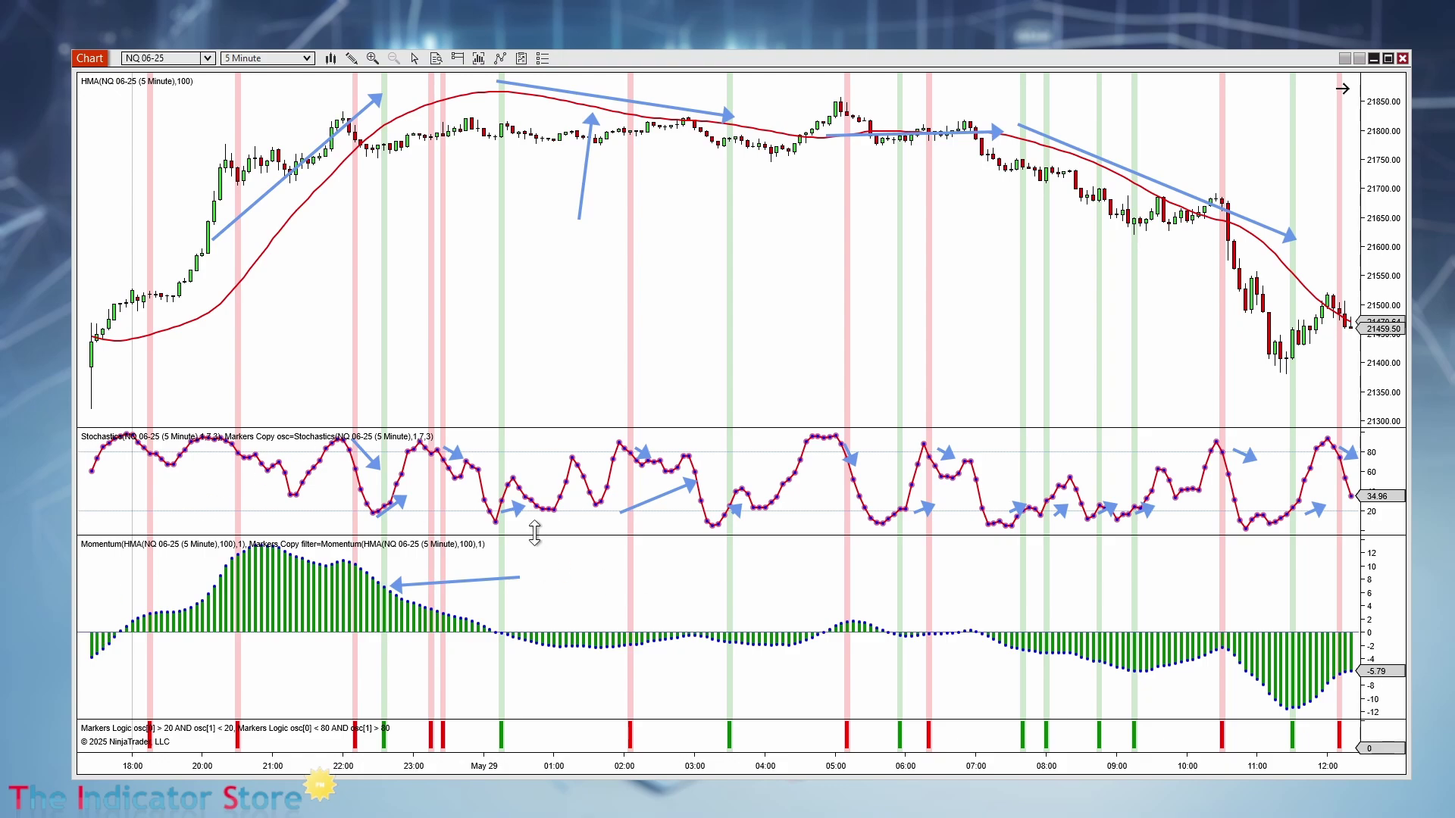
Extend the green Markers Logic condition to osc[0] > 20 AND osc[1] < 20 AND filter[0] > 0.
click(501, 734)
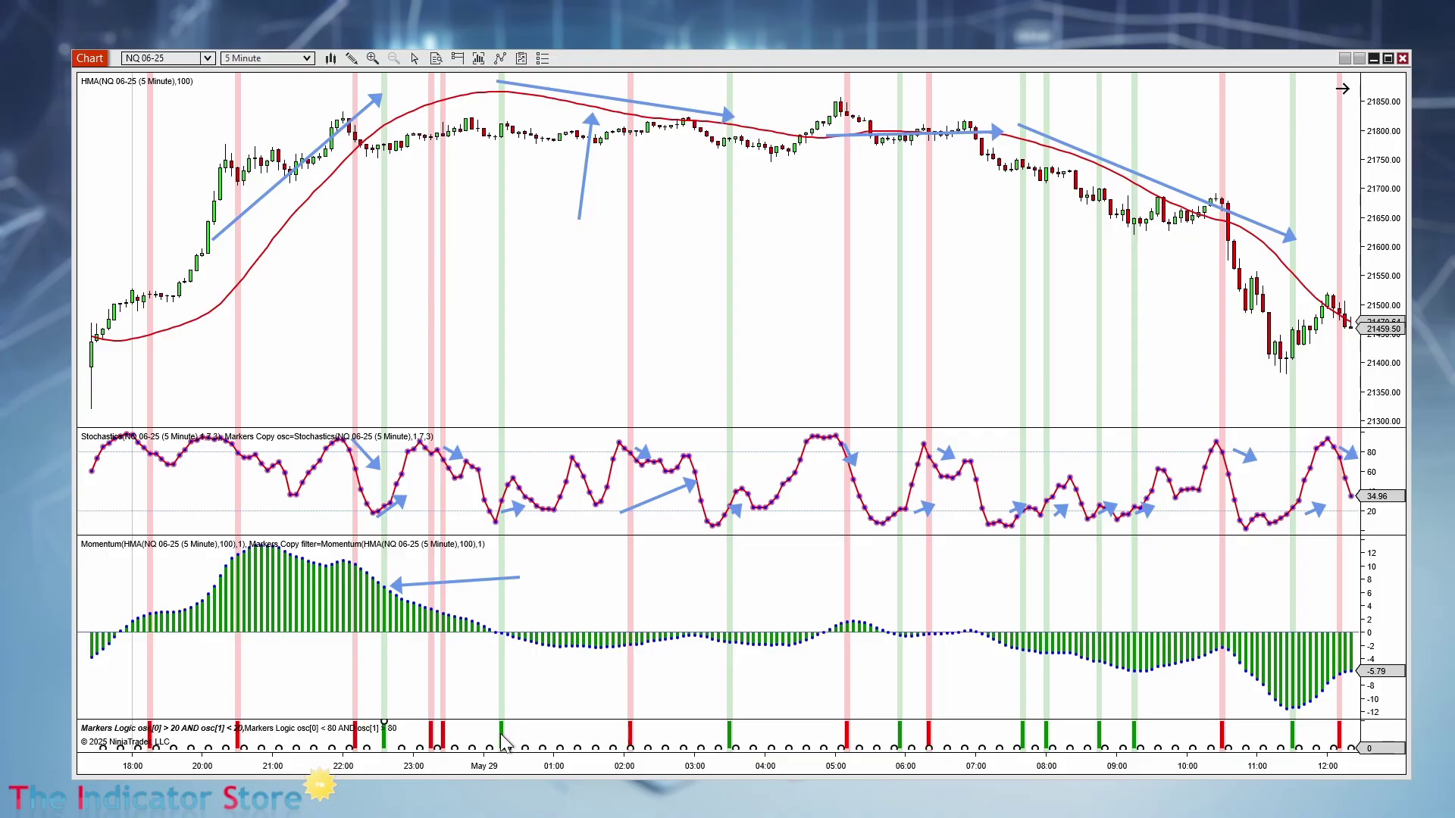
double_click(501, 739)
click(1025, 471)
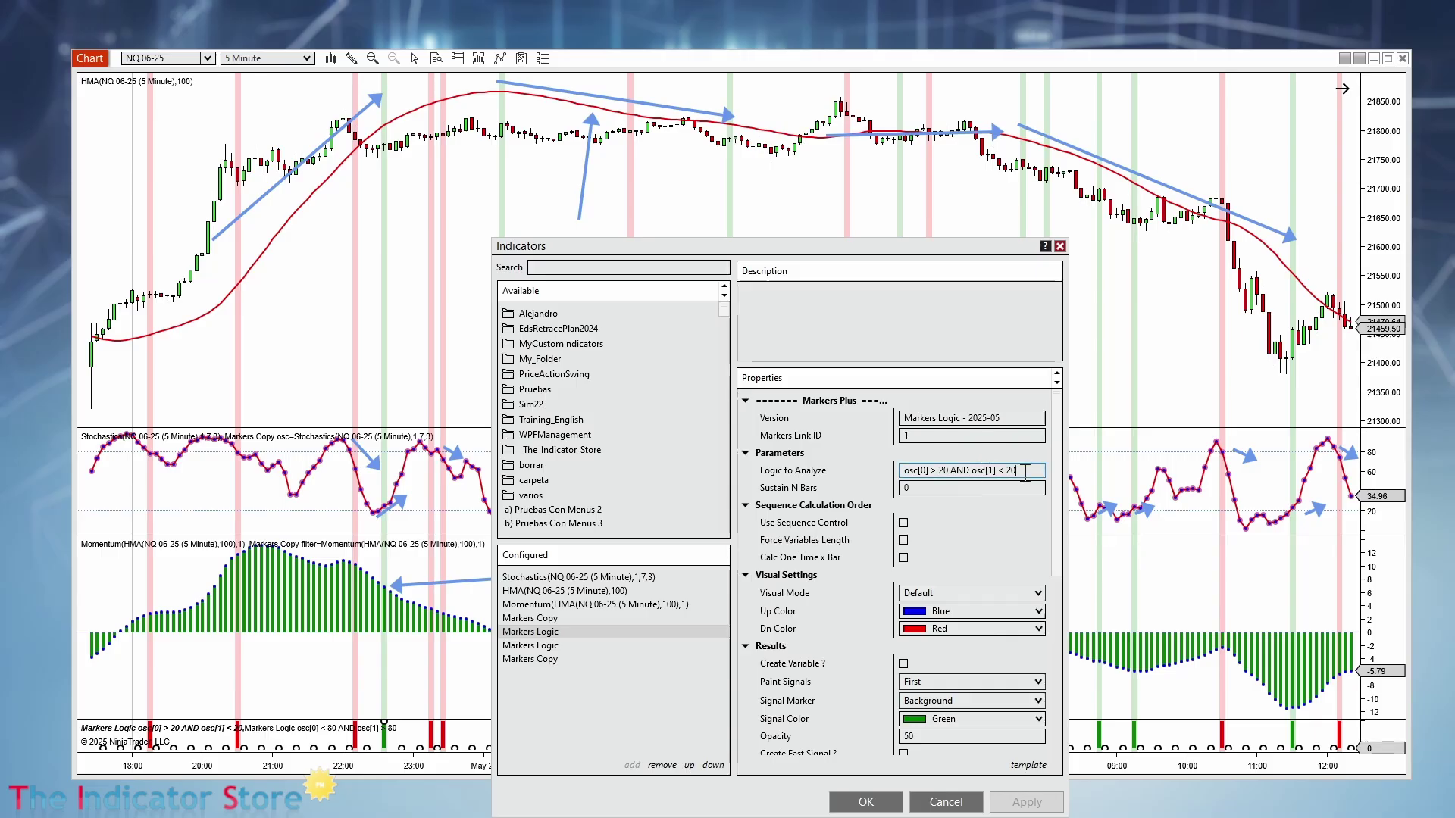
text(AND)
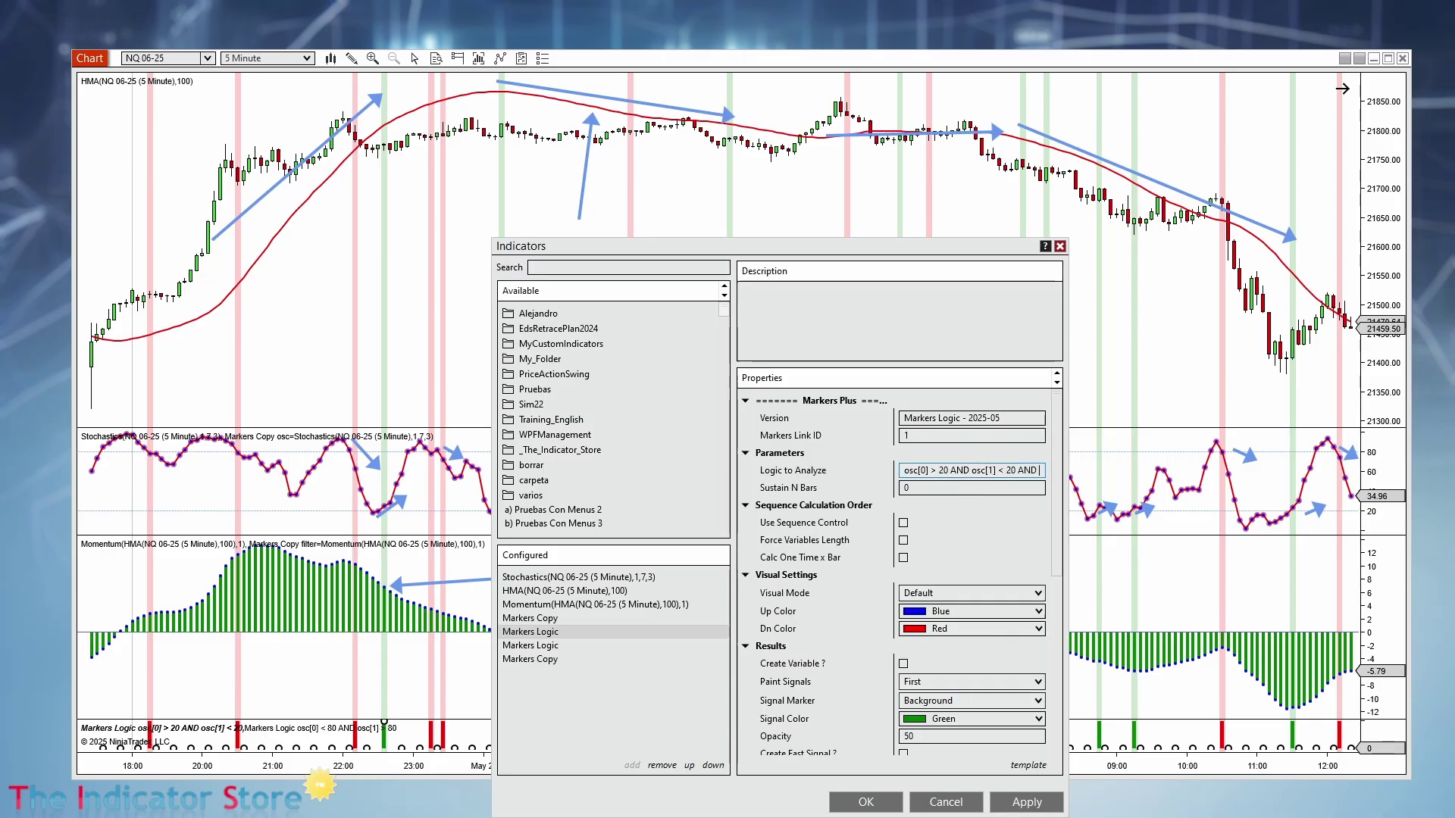
text( filter[0] > 0)
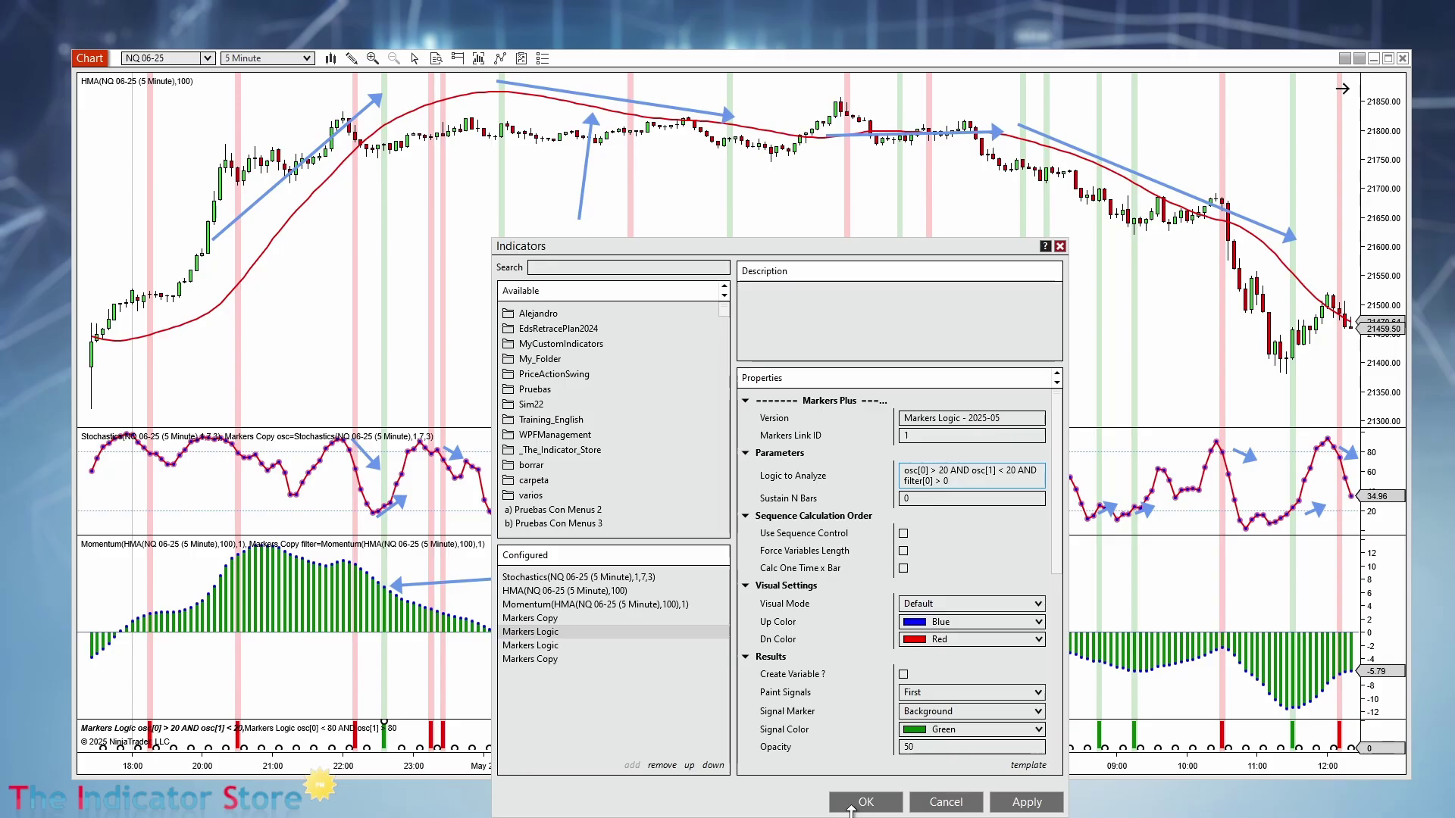
Extend the red Markers Logic condition to osc[0] < 80 AND osc[1] > 80 AND filter[0] < 0 and accept the configuration.
click(529, 647)
click(1025, 469)
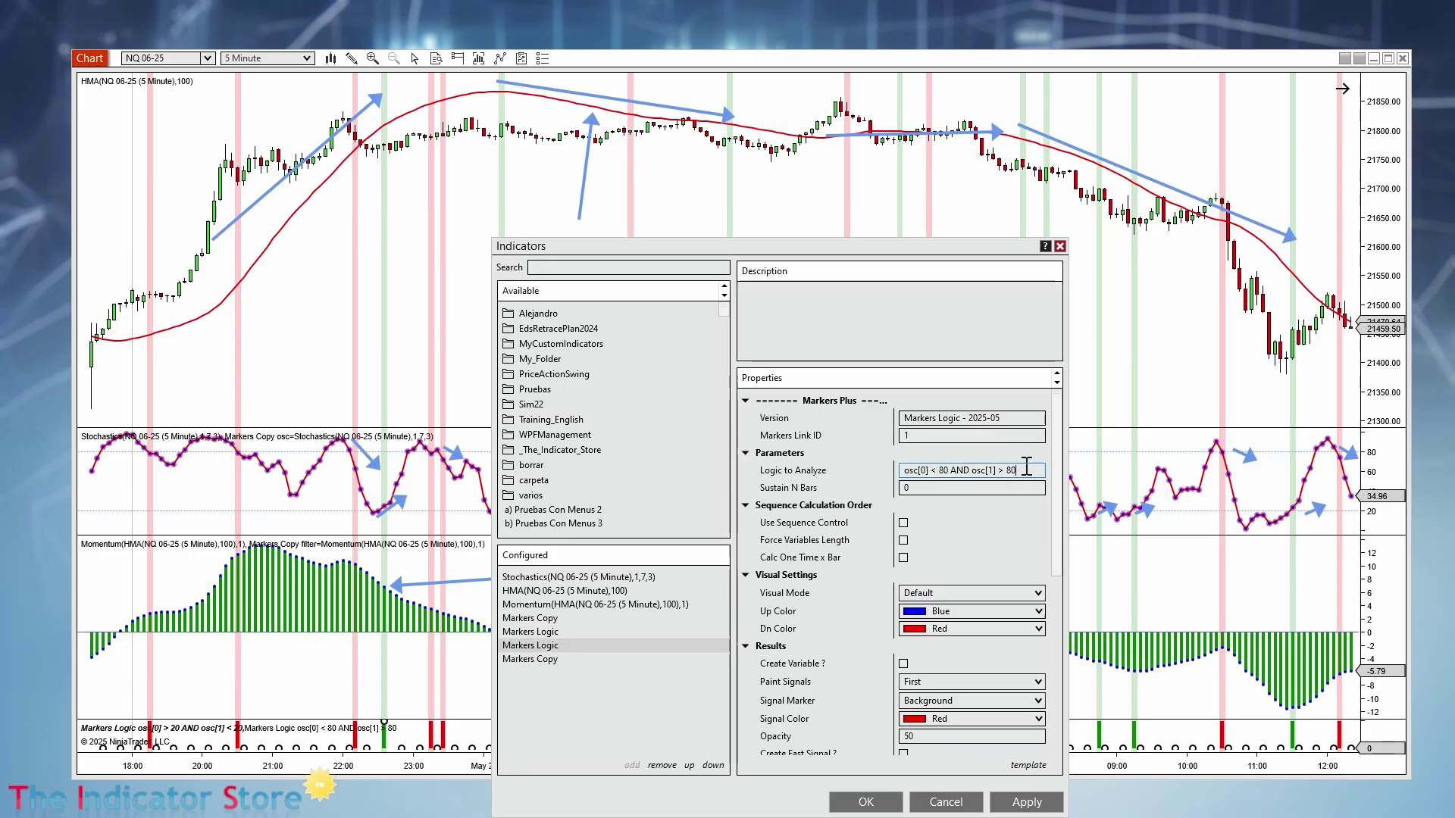
text(AND filter[0])
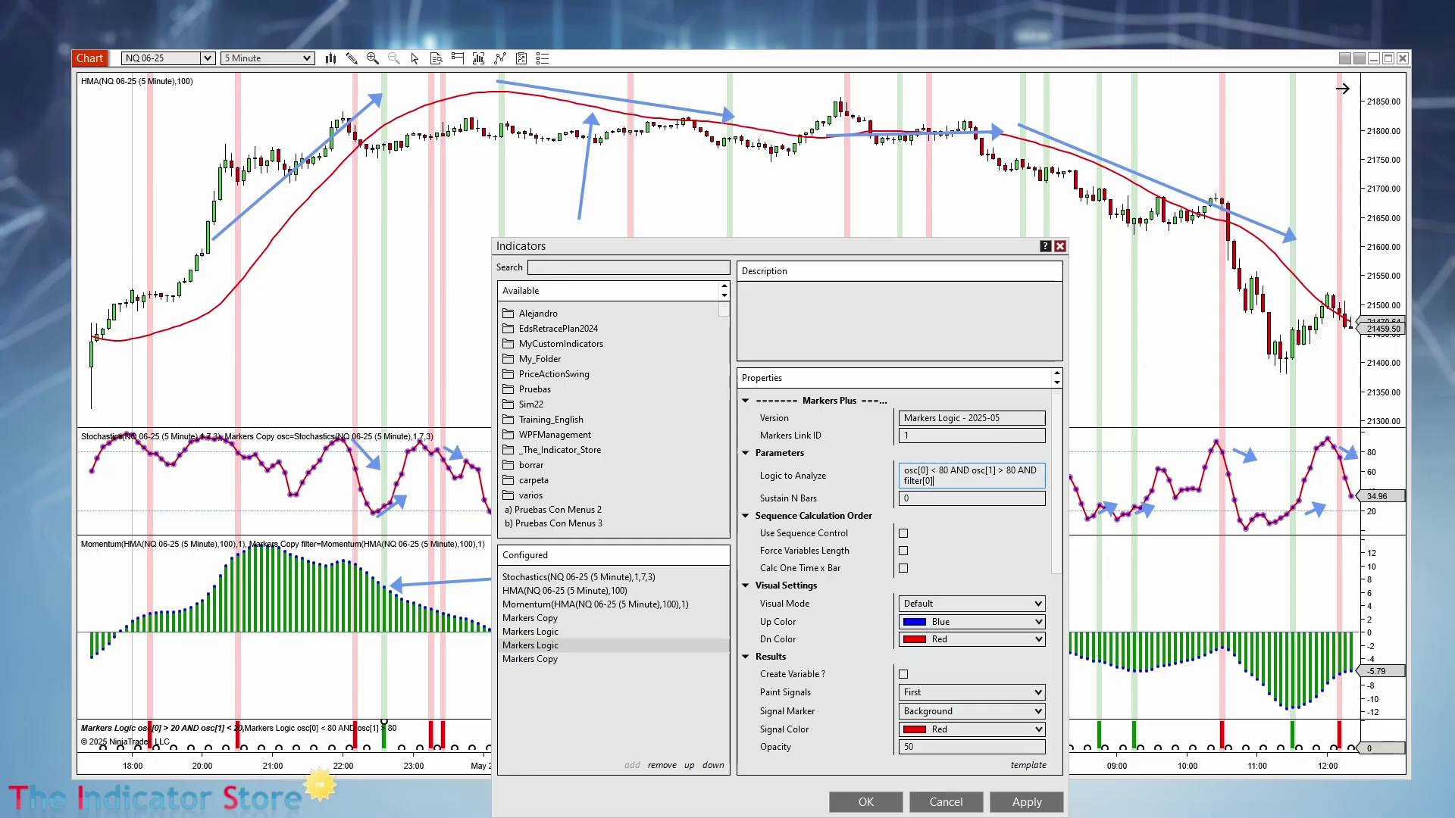
text( < 0)
click(865, 801)
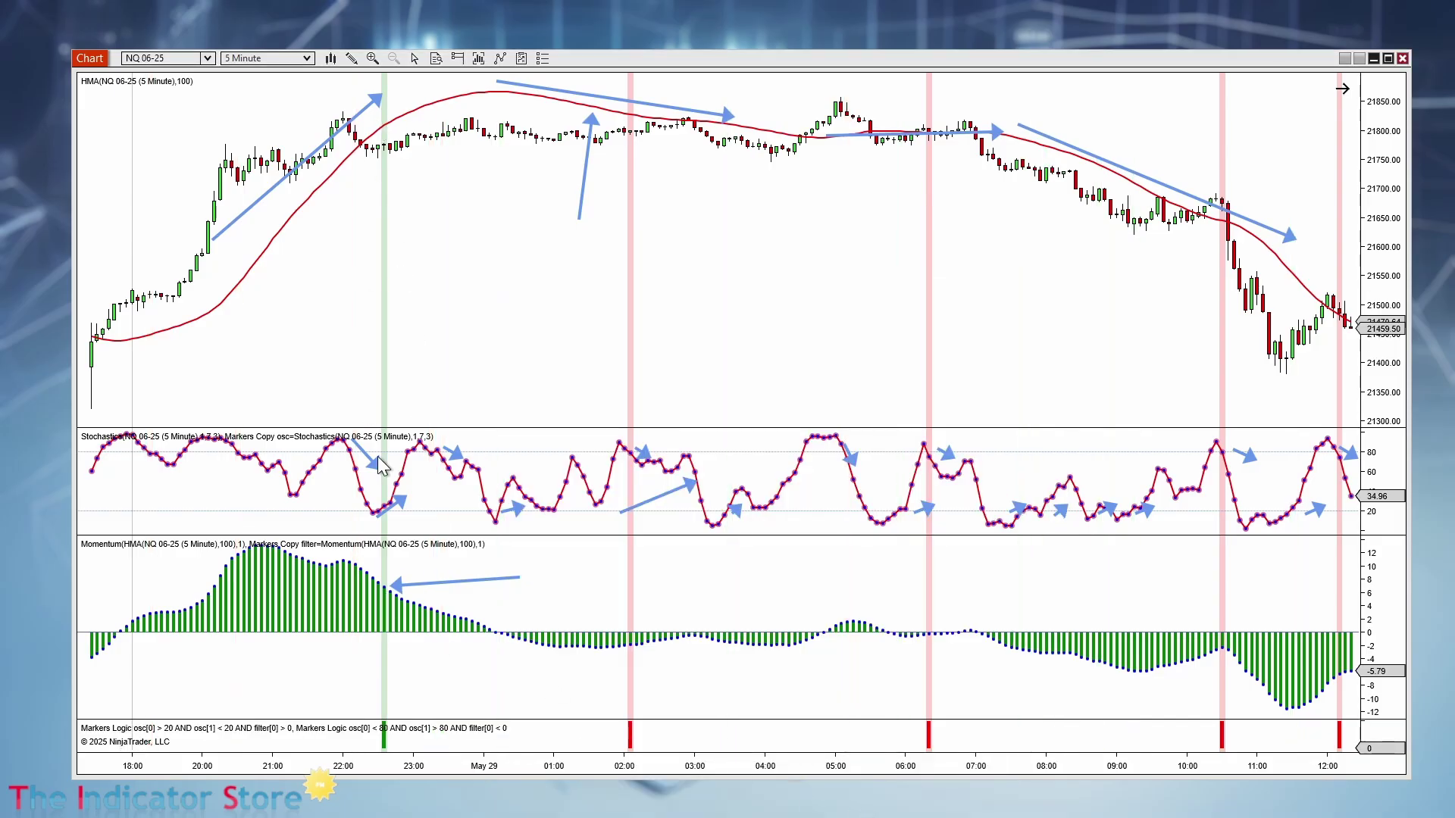
Lengthen the rising arrow in Stochastics that starts at about 22:28 so it ends at about 22:58.
drag(404, 500, 410, 491)
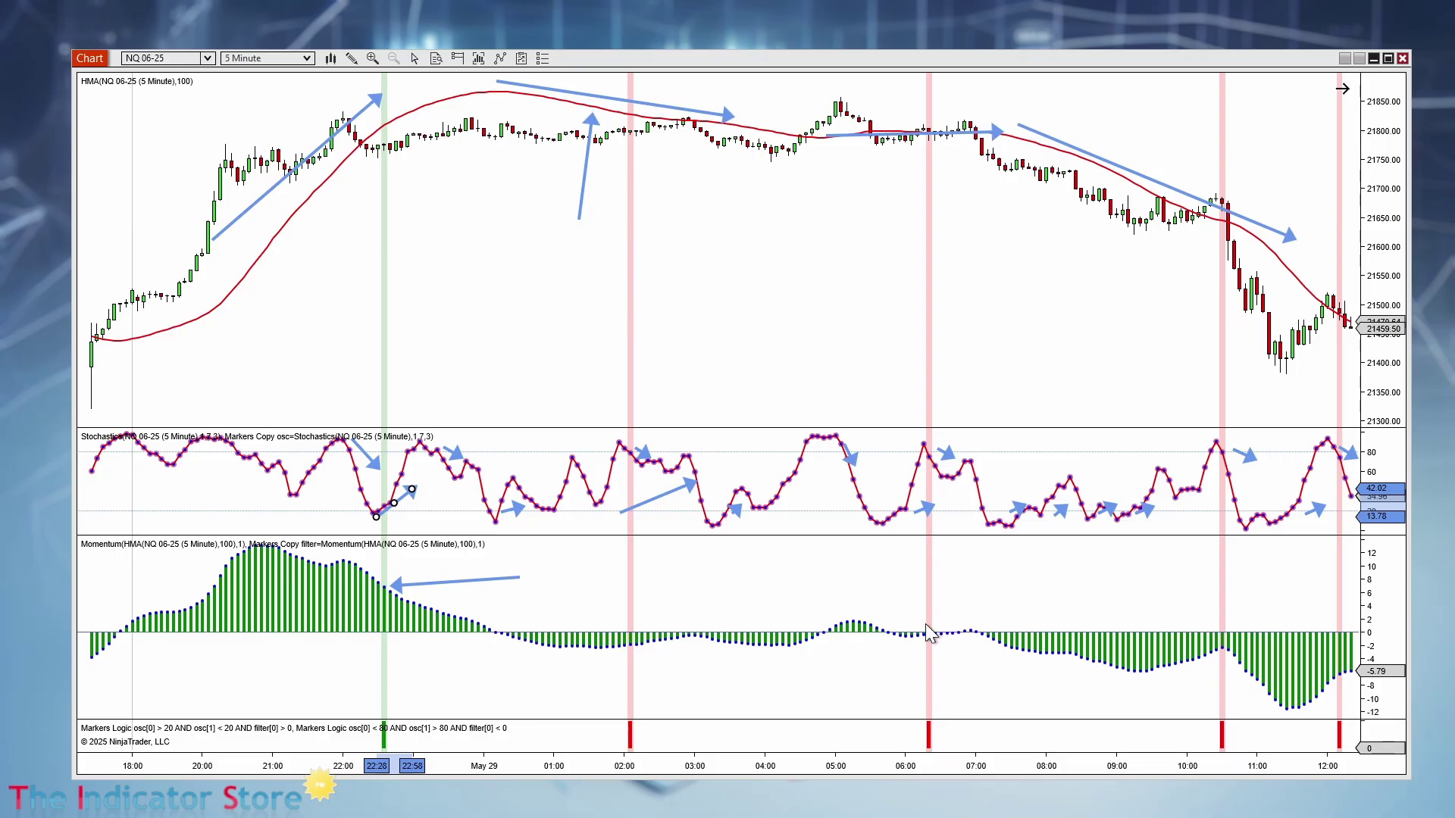
Examine the Momentum and Markers Copy values at the 06:20 bar on an enlarged Momentum scale, and restore automatic scaling.
mouse_move(1383, 639)
mouse_down()
mouse_move(1399, 557)
mouse_move(1402, 581)
mouse_up()
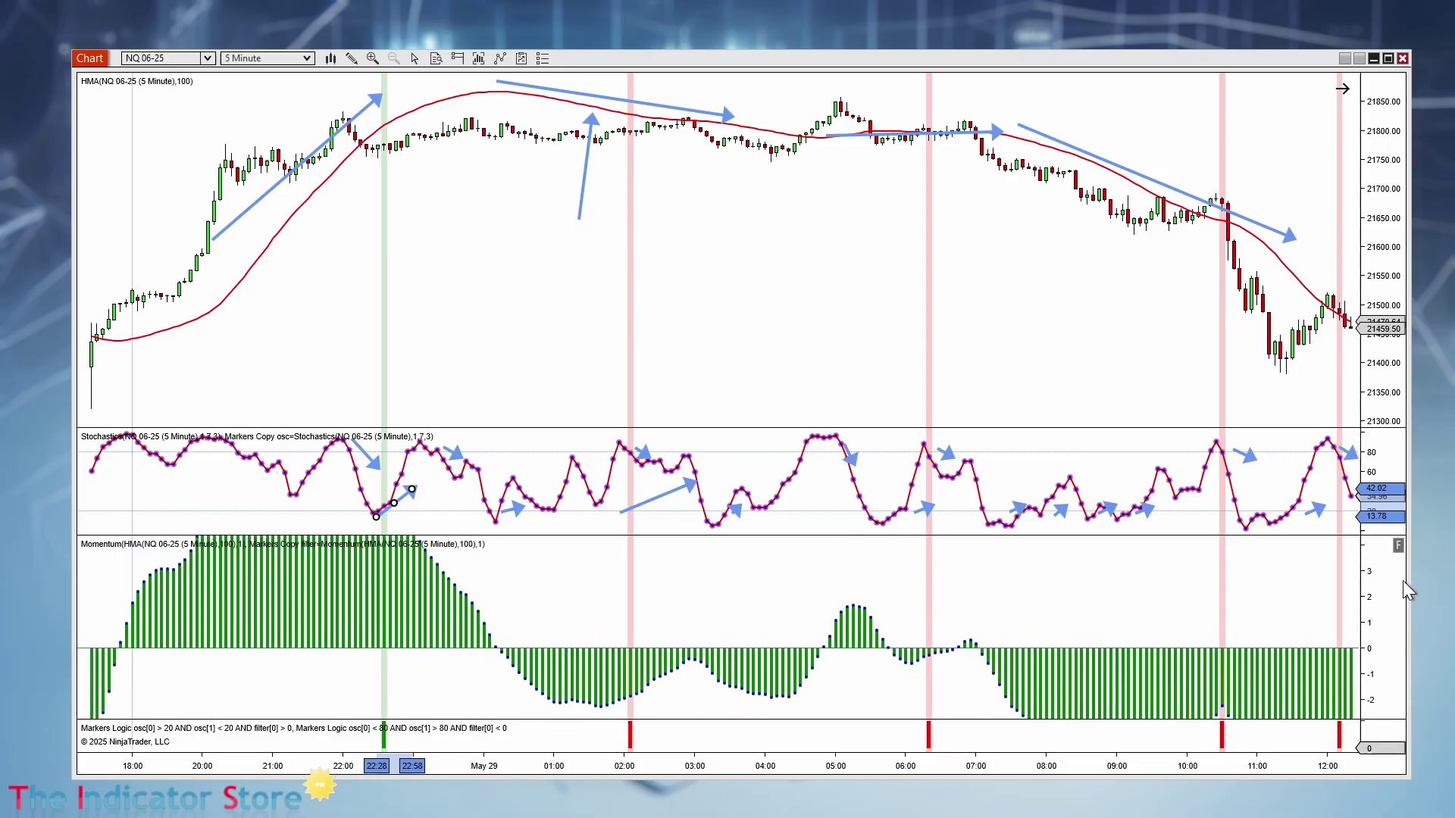
middle_click(926, 662)
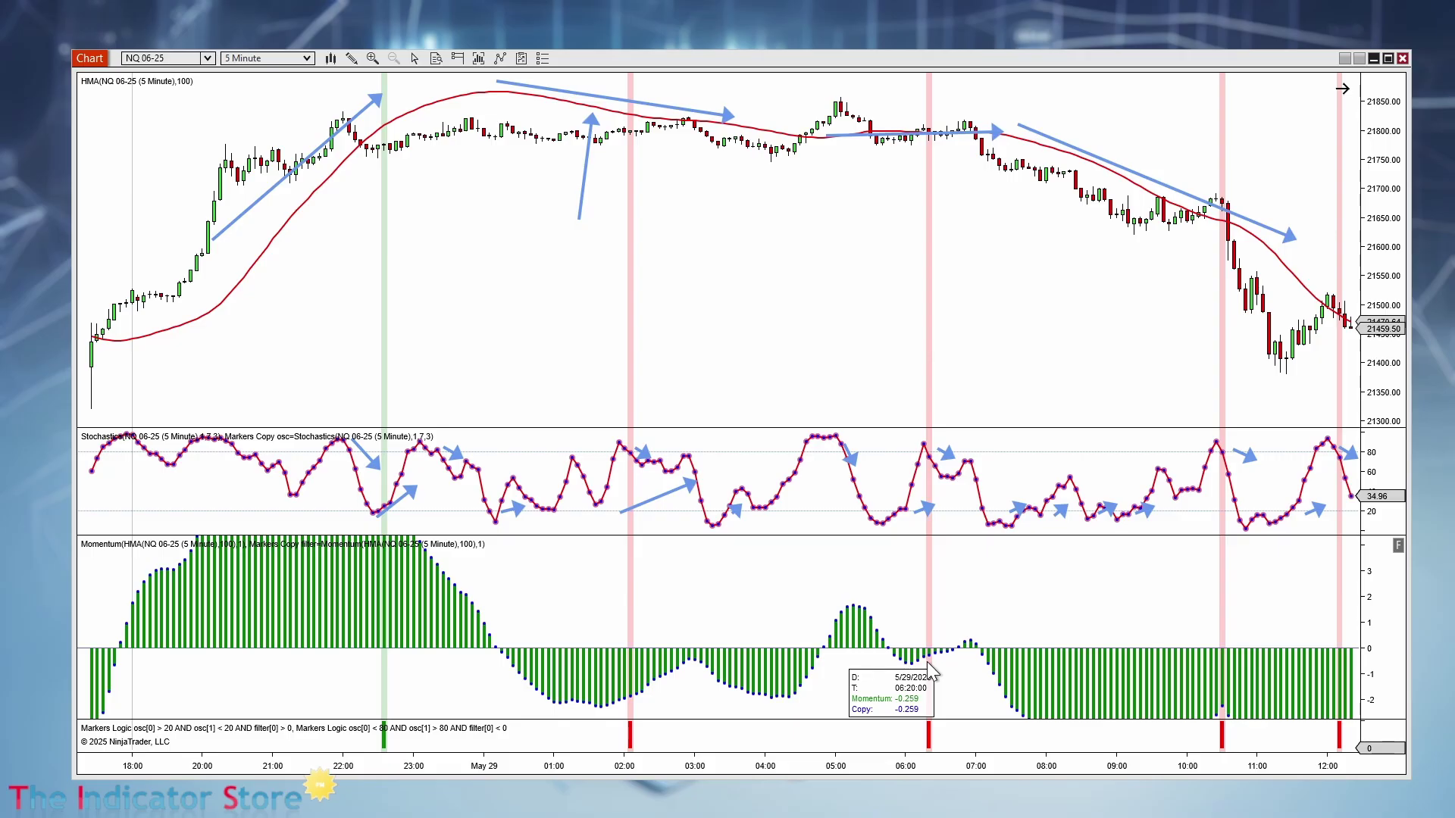
click(1397, 545)
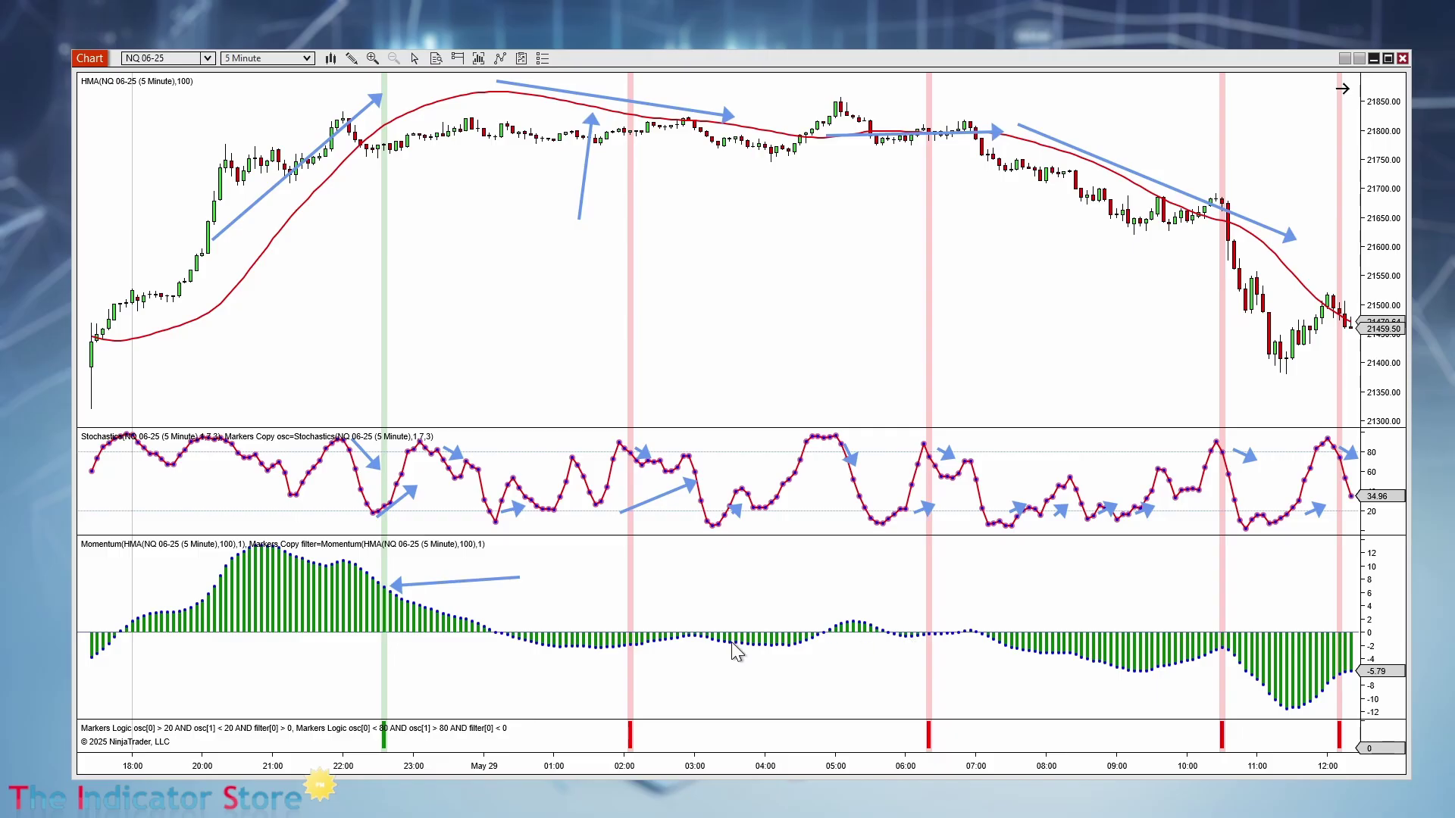
Draw two horizontal lines in the Momentum panel, one at about 3.11 and one at about -2.03.
key(ctrl+h)
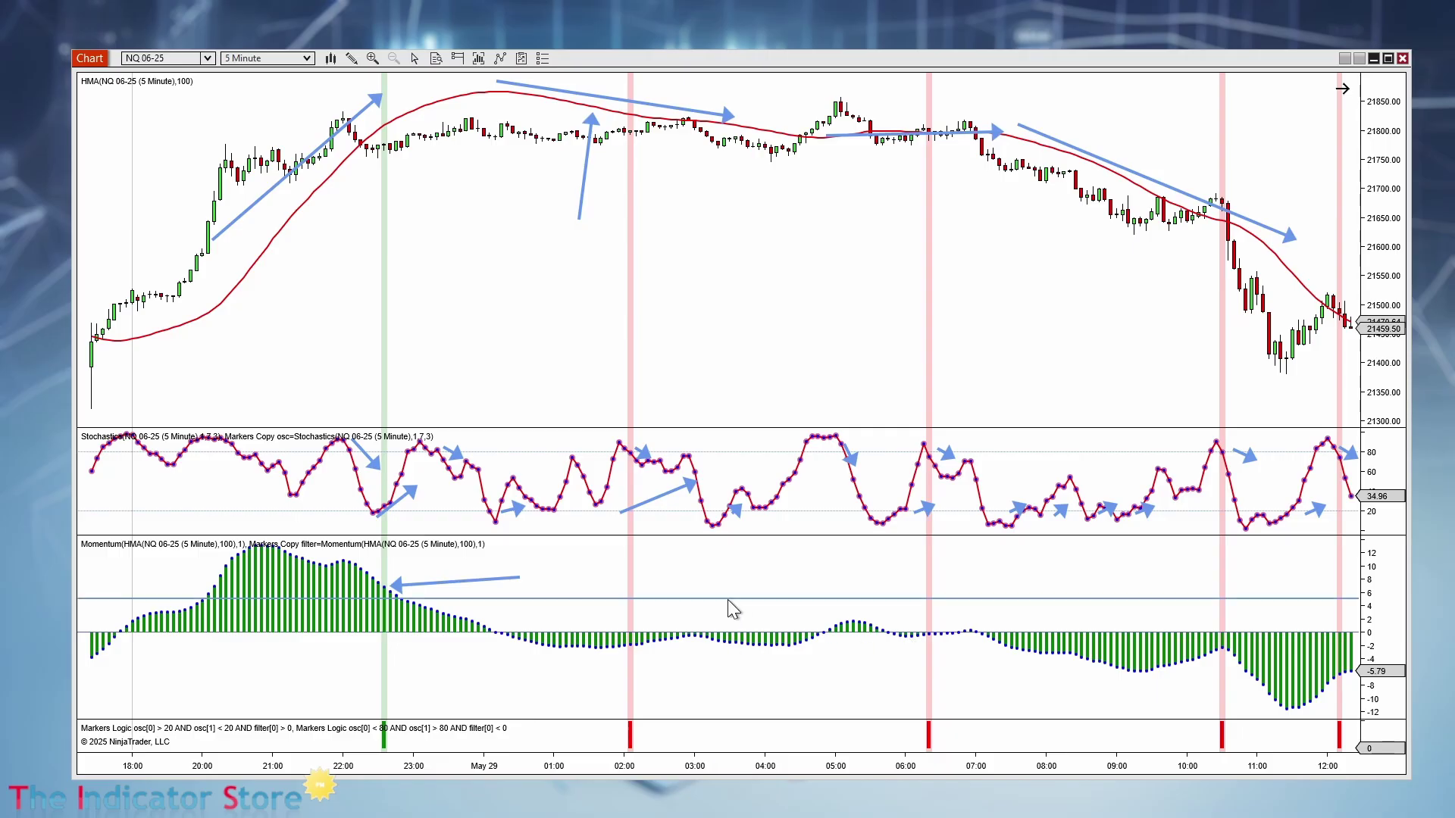
click(729, 619)
drag(729, 619, 732, 611)
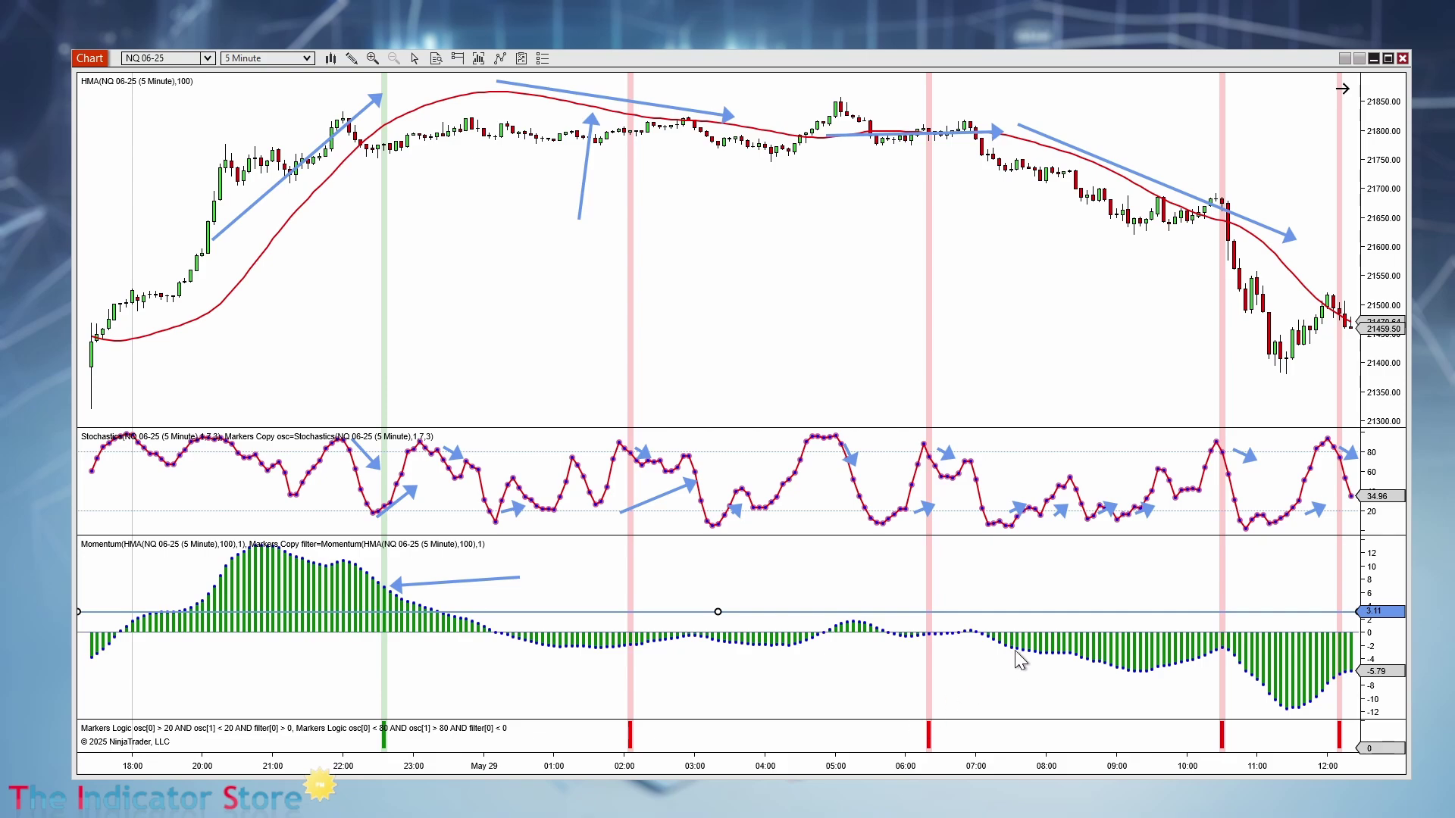
key(ctrl+h)
click(998, 667)
drag(999, 667, 996, 657)
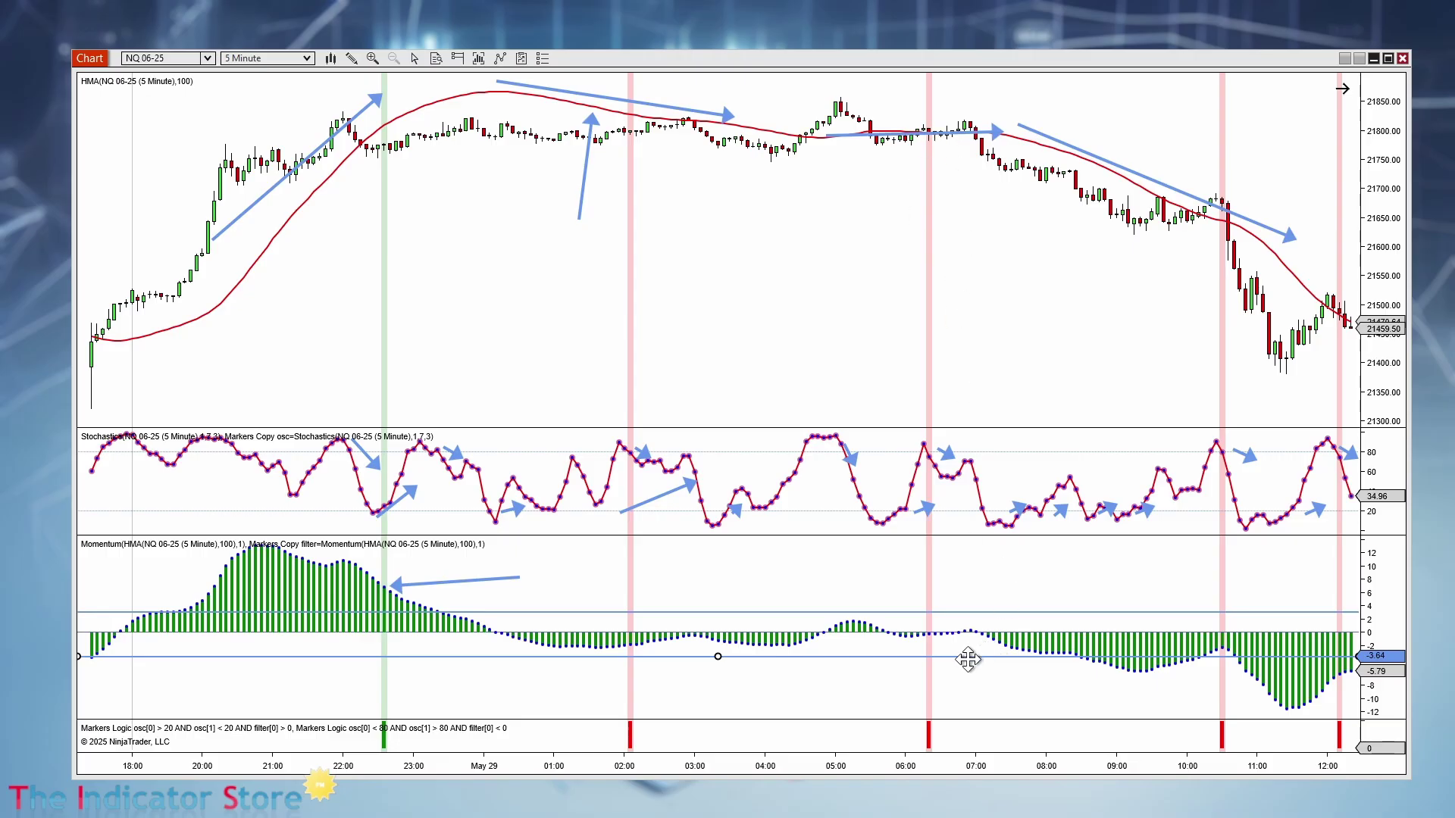
drag(968, 659, 969, 647)
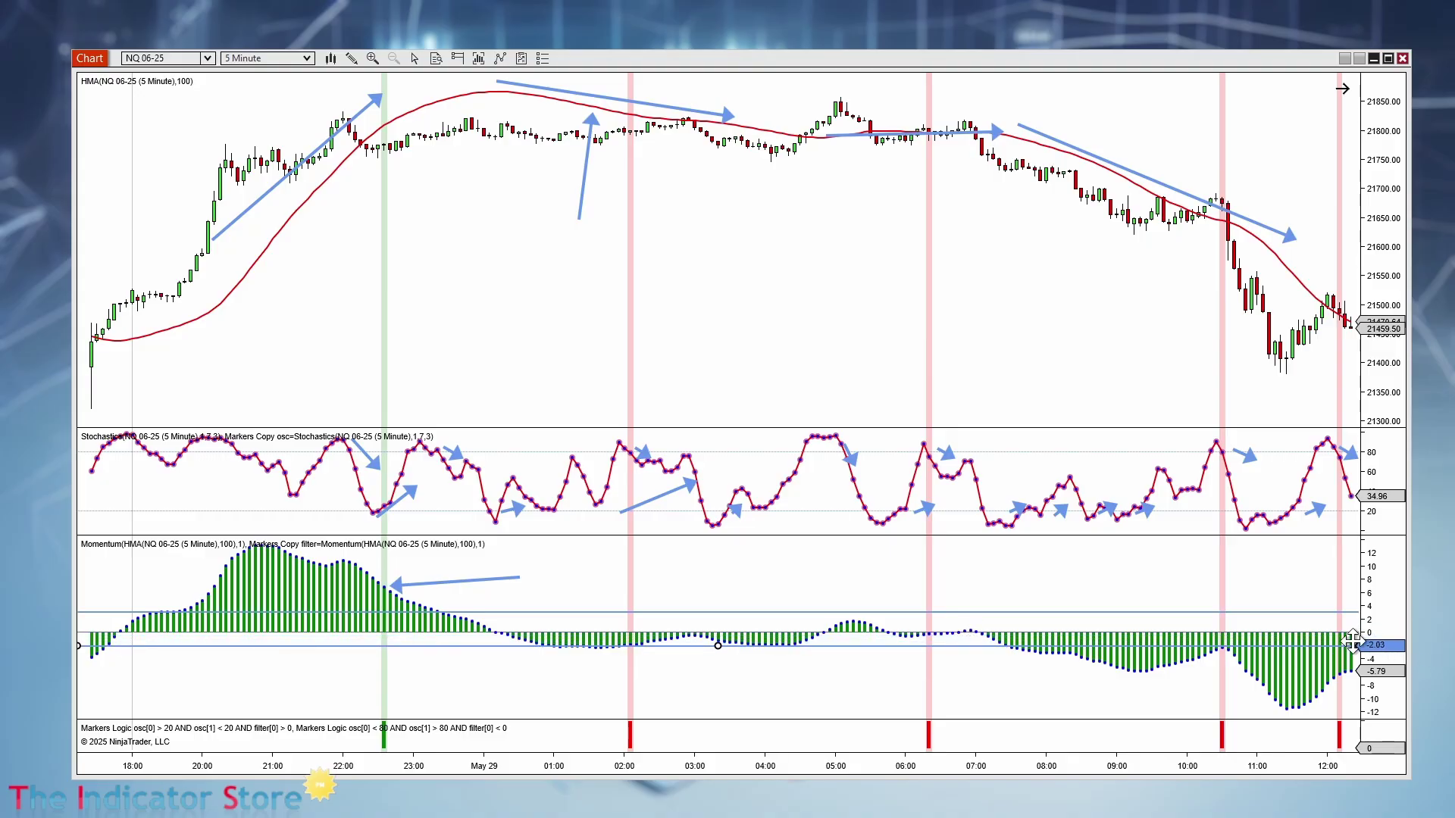
Change the filter part of the red Markers Logic condition to filter[0] < -2 and accept the configuration.
click(1223, 748)
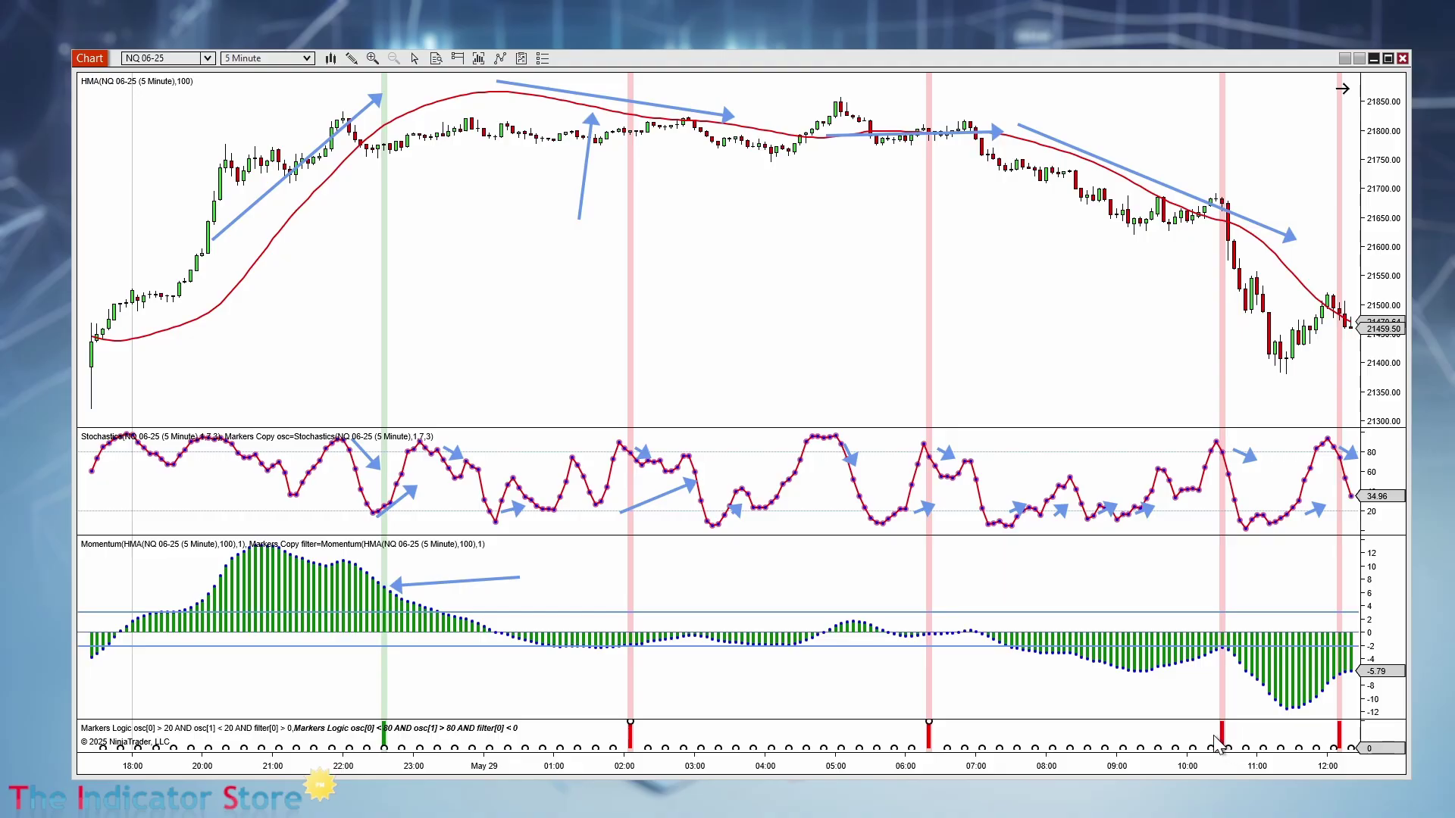
double_click(1217, 745)
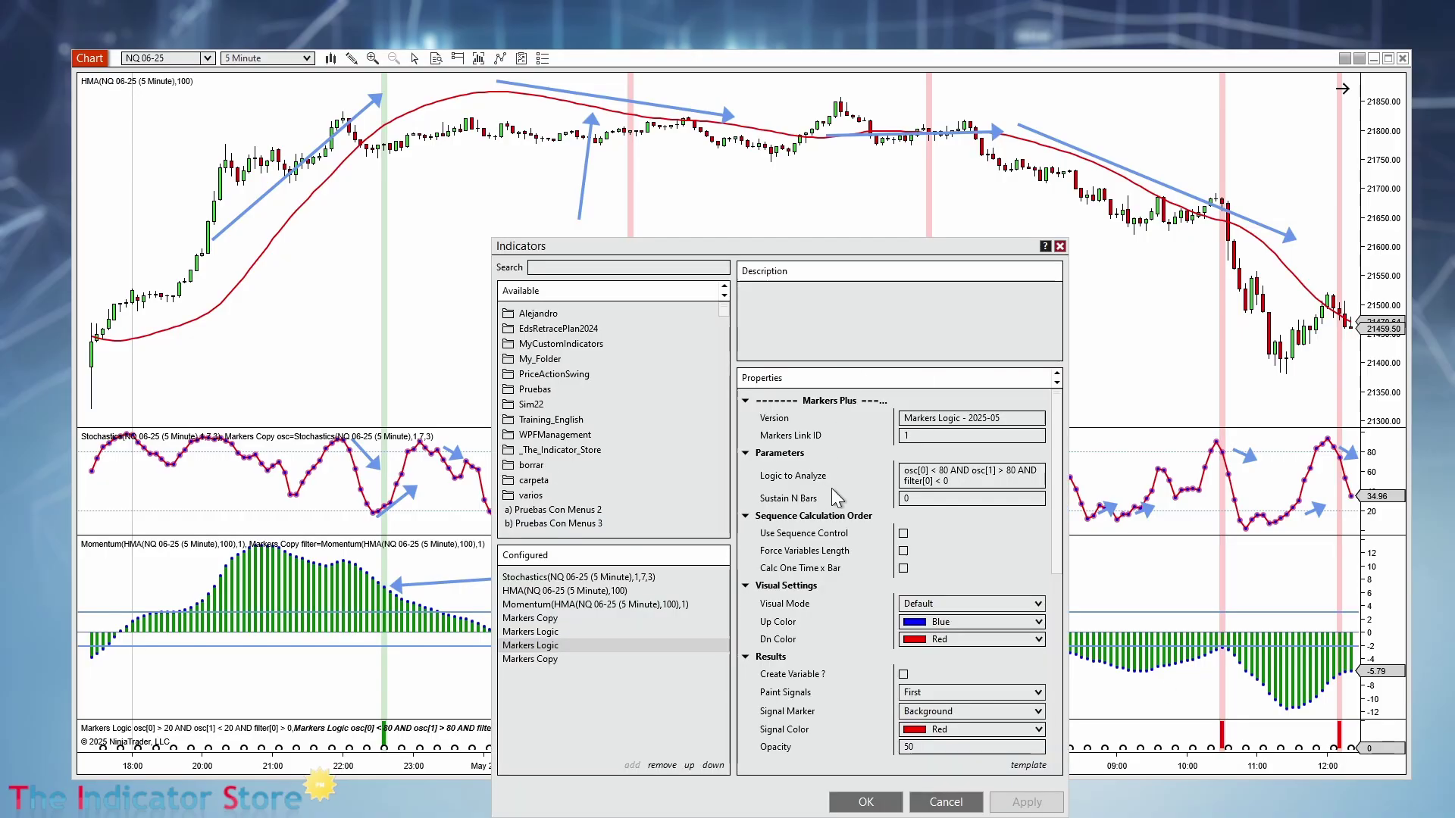
click(963, 477)
key(ctrl+End)
key(BackSpace)
text(-2)
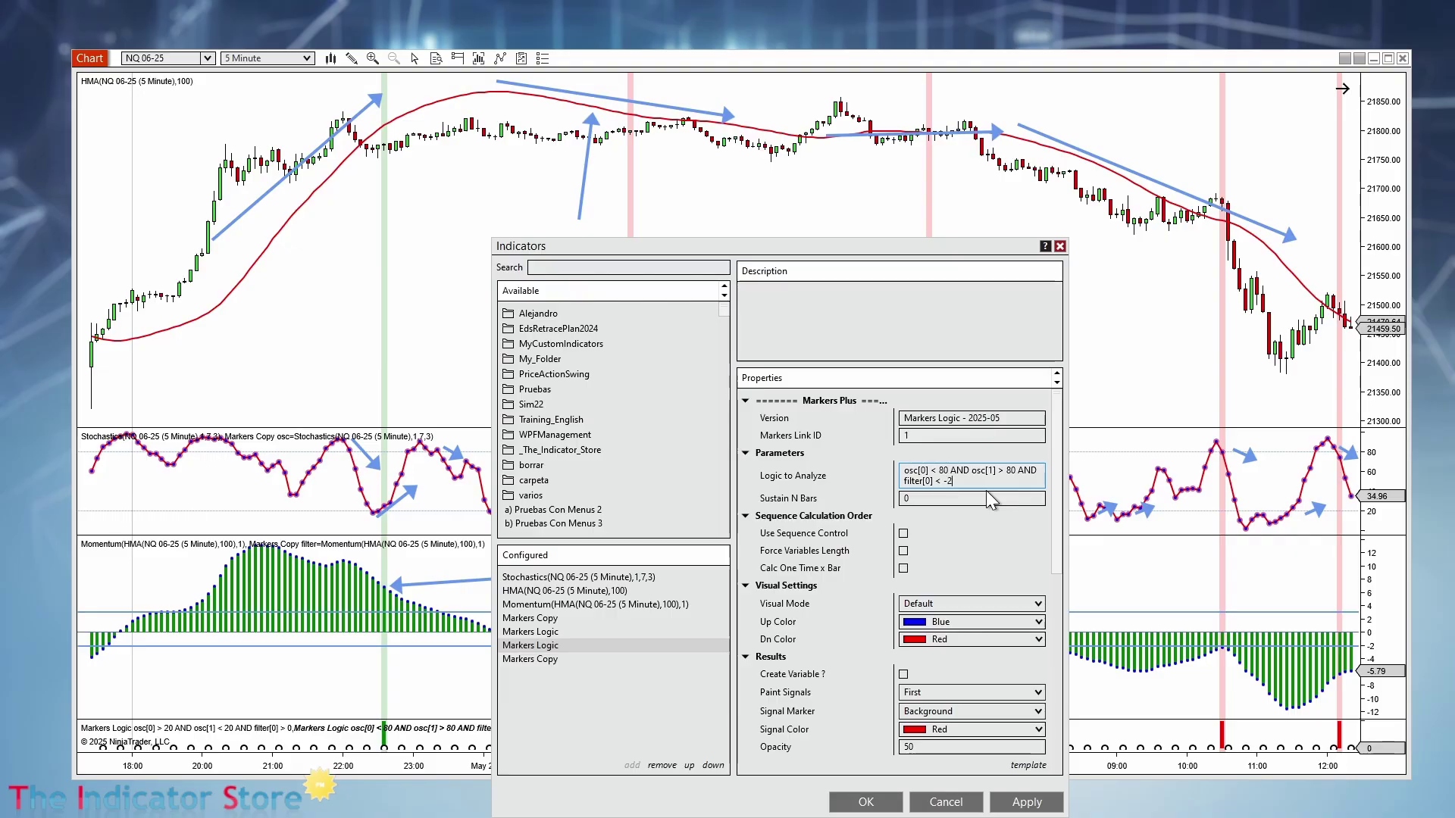
click(871, 802)
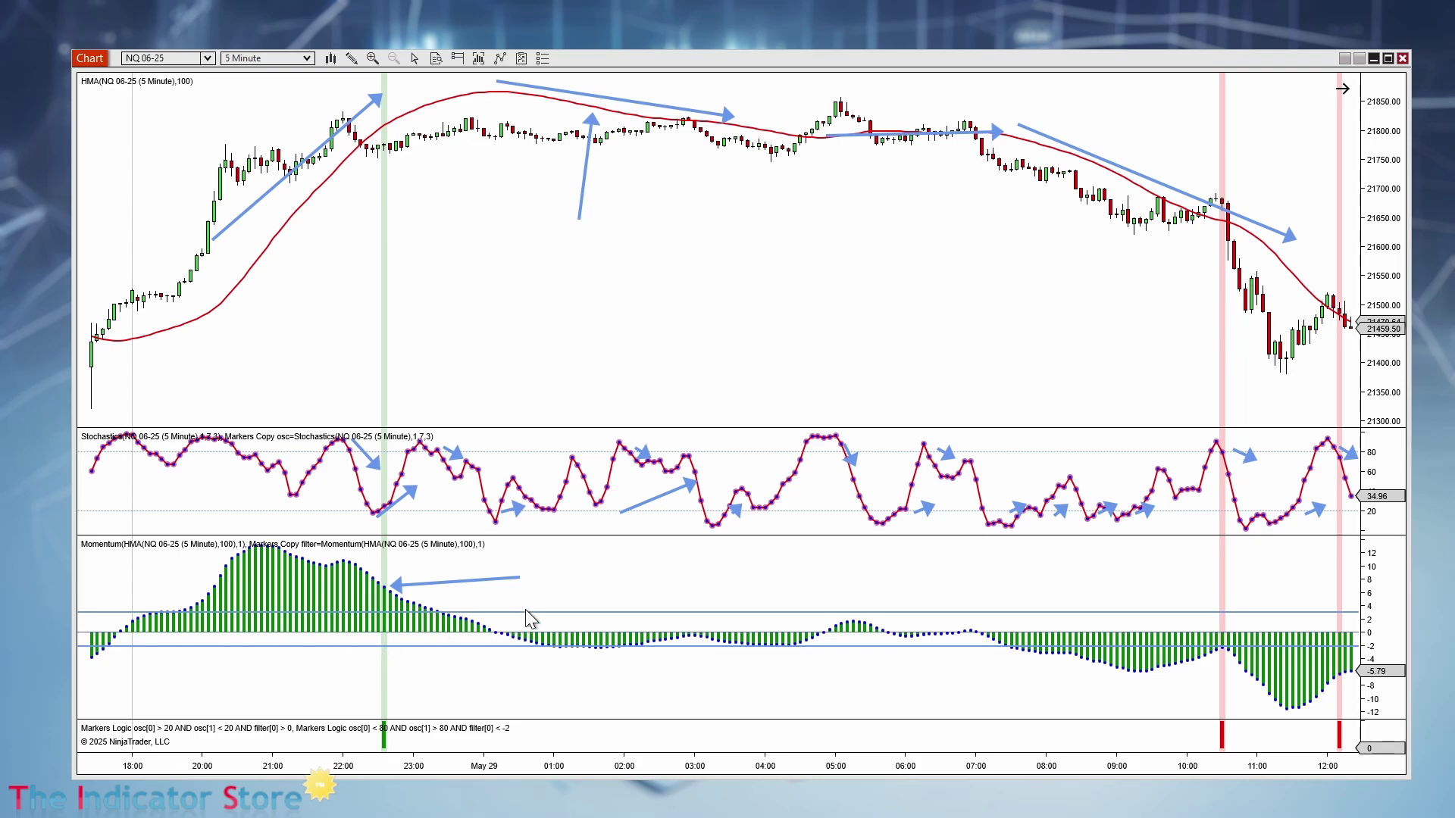
Move the upper Momentum line to about 1.97 and change the green Markers Logic filter condition to filter[0] > 2.
mouse_move(527, 615)
mouse_down()
mouse_move(526, 568)
mouse_move(503, 593)
mouse_move(513, 569)
mouse_move(510, 619)
mouse_up()
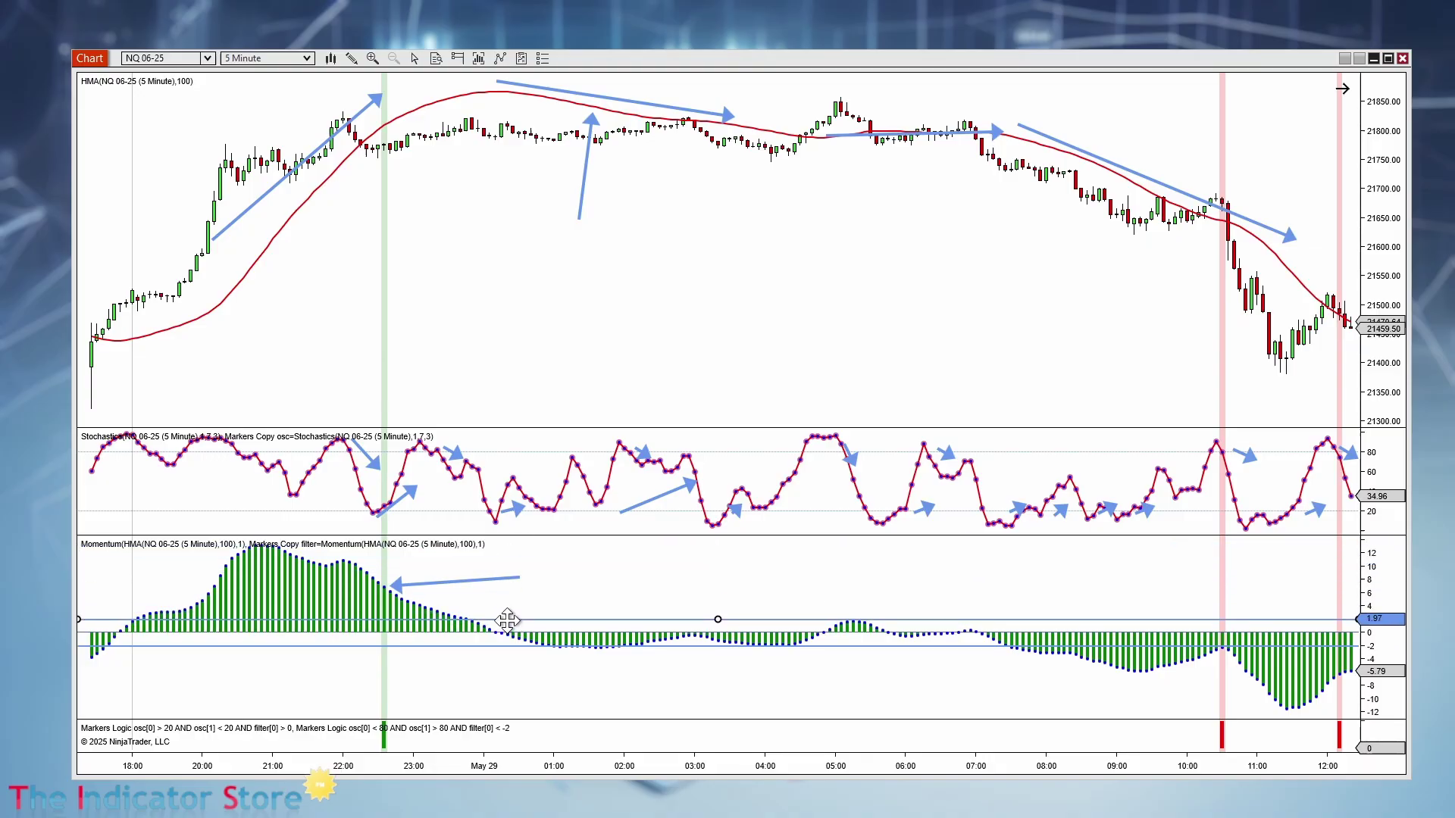
click(386, 748)
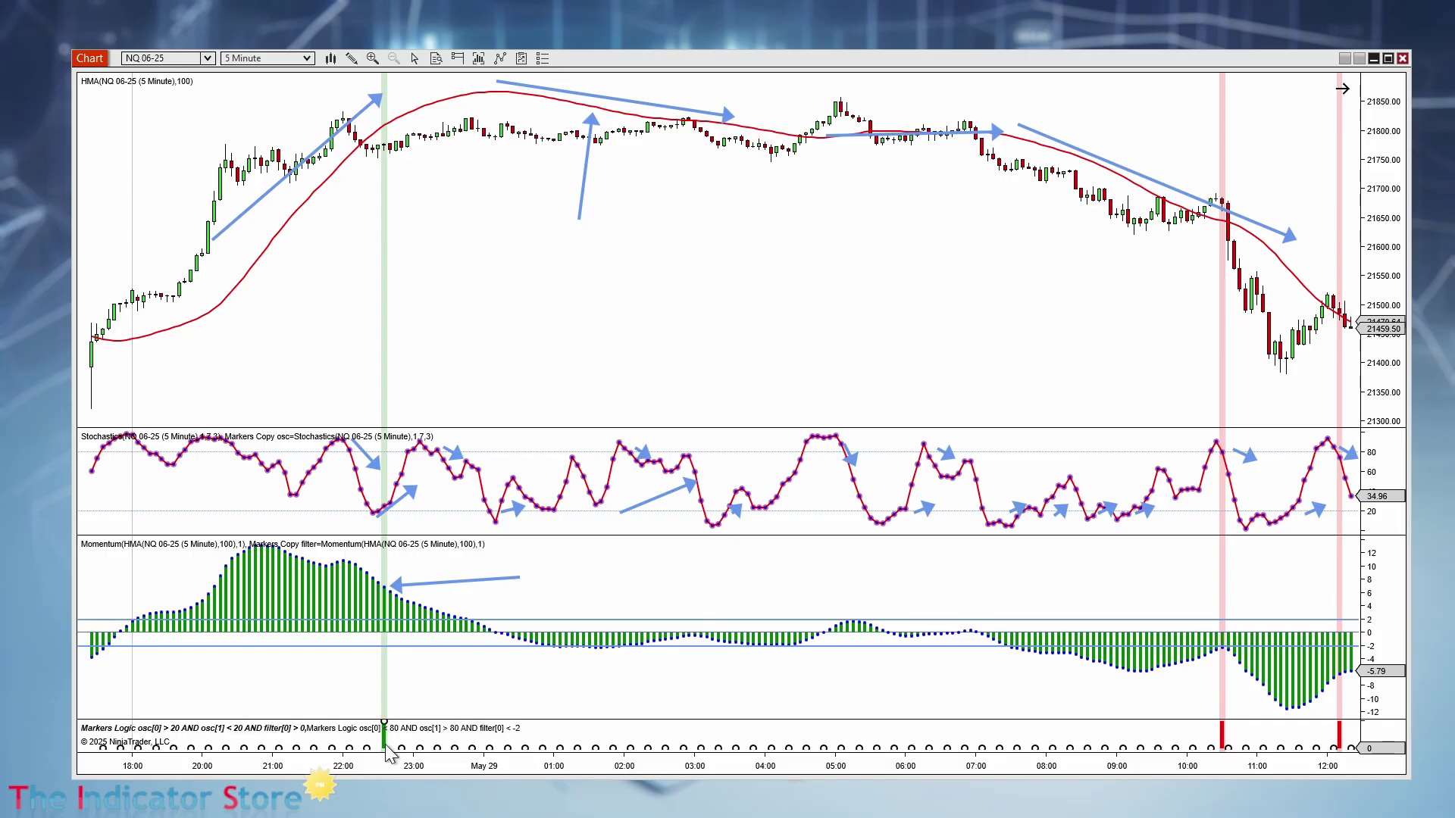
double_click(386, 747)
click(954, 478)
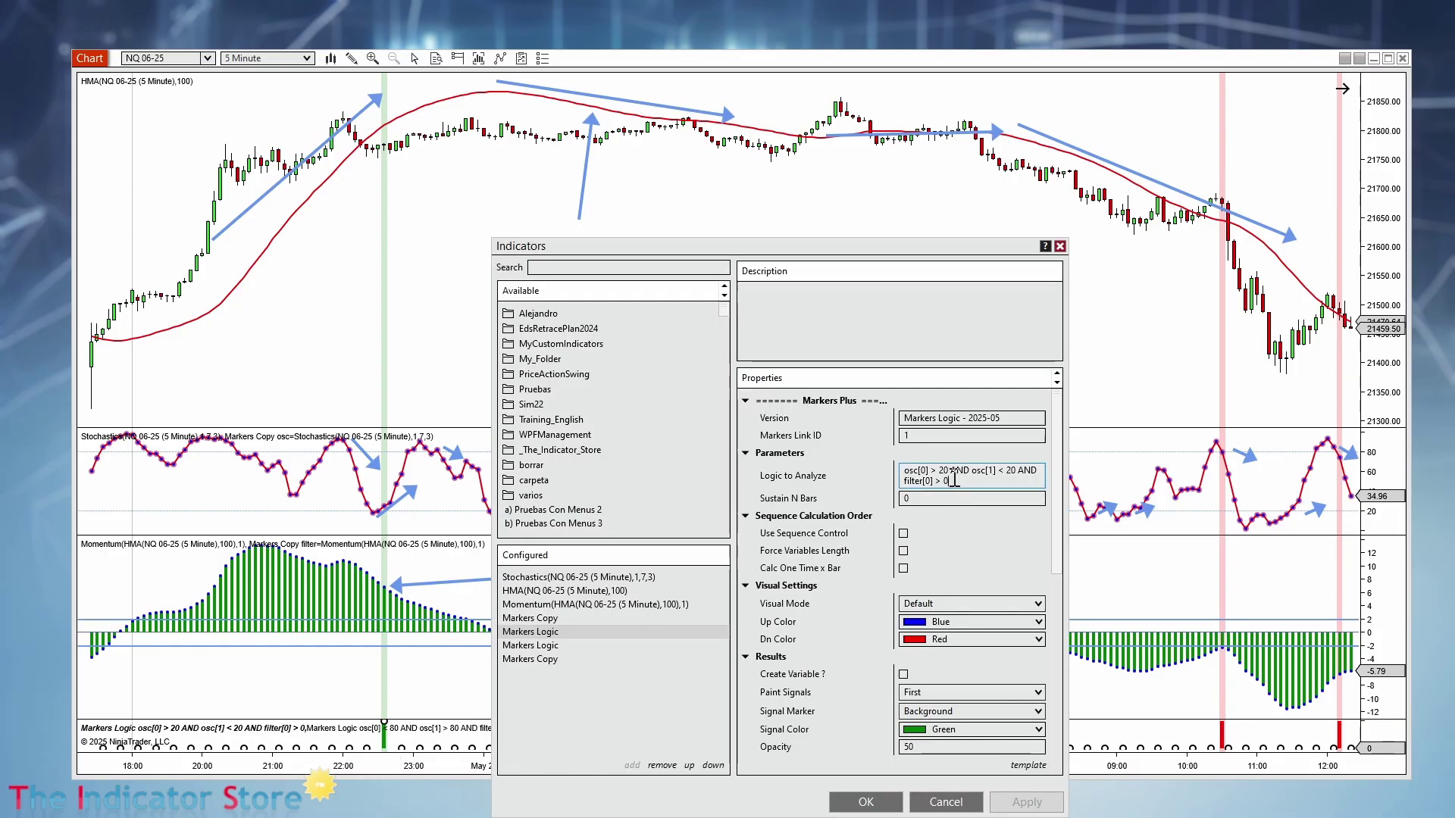
key(BackSpace)
text(2)
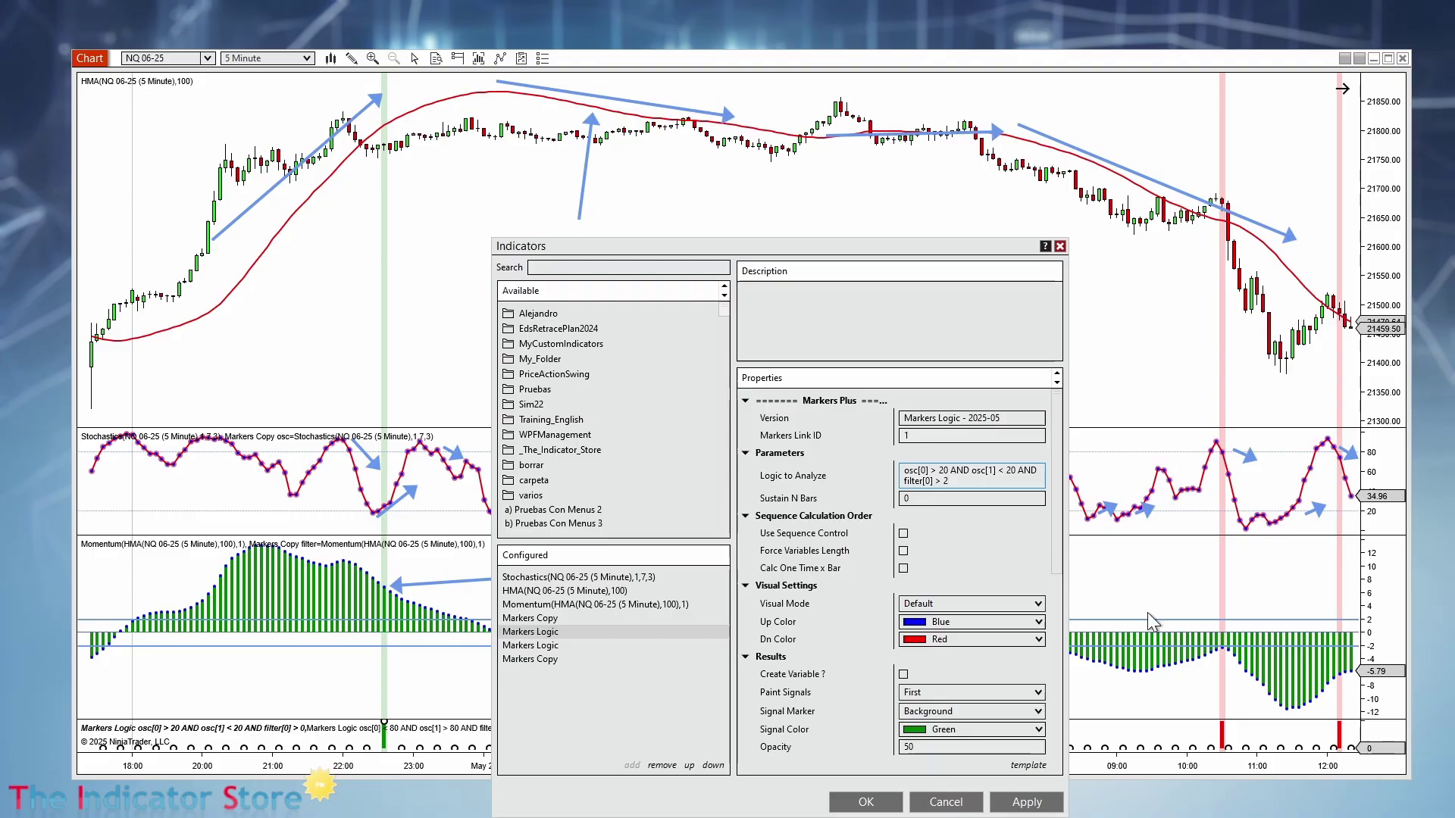
click(865, 802)
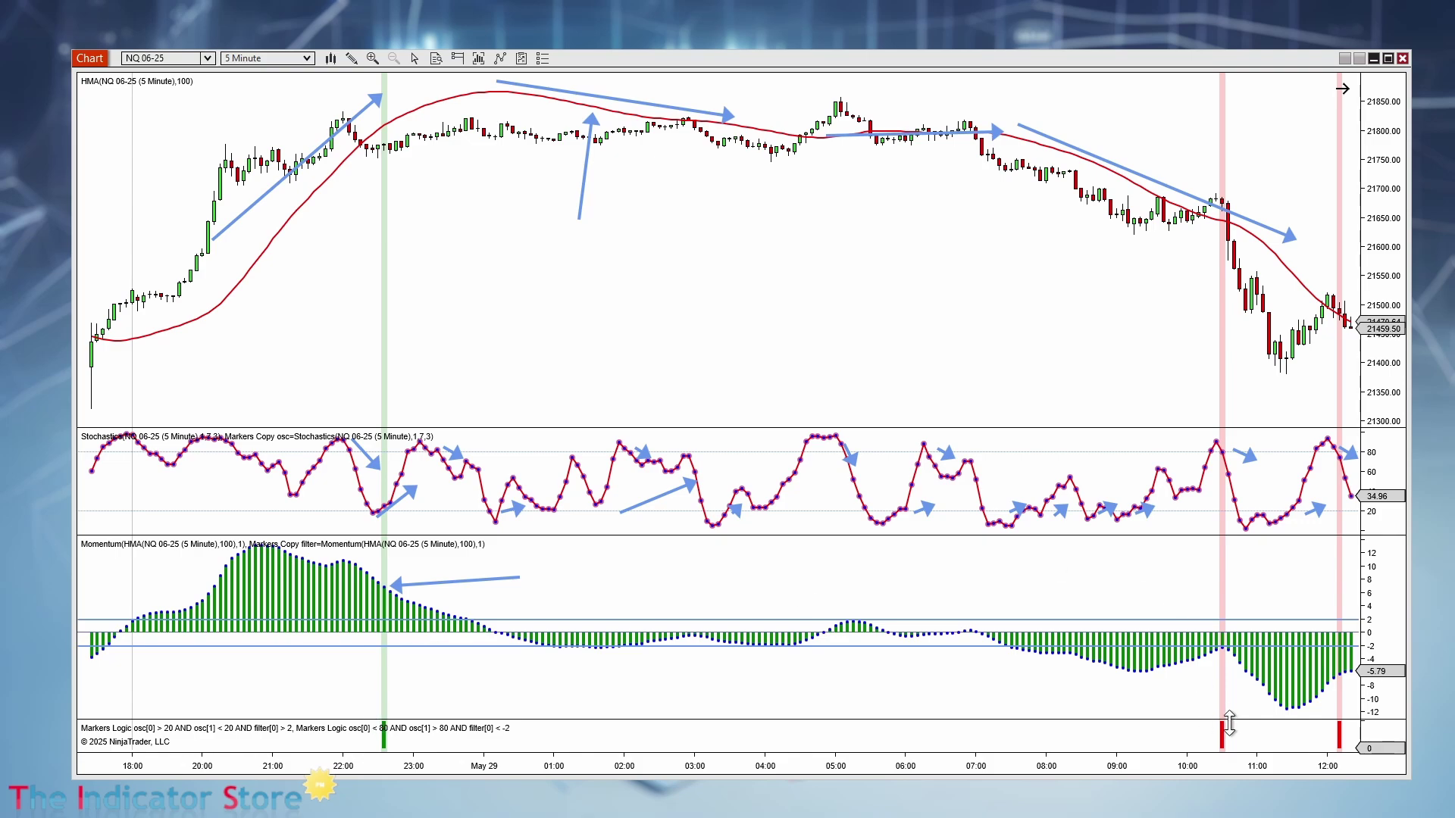
Enable fast signal creation for the green Markers Logic, using the signal name golong.
click(386, 743)
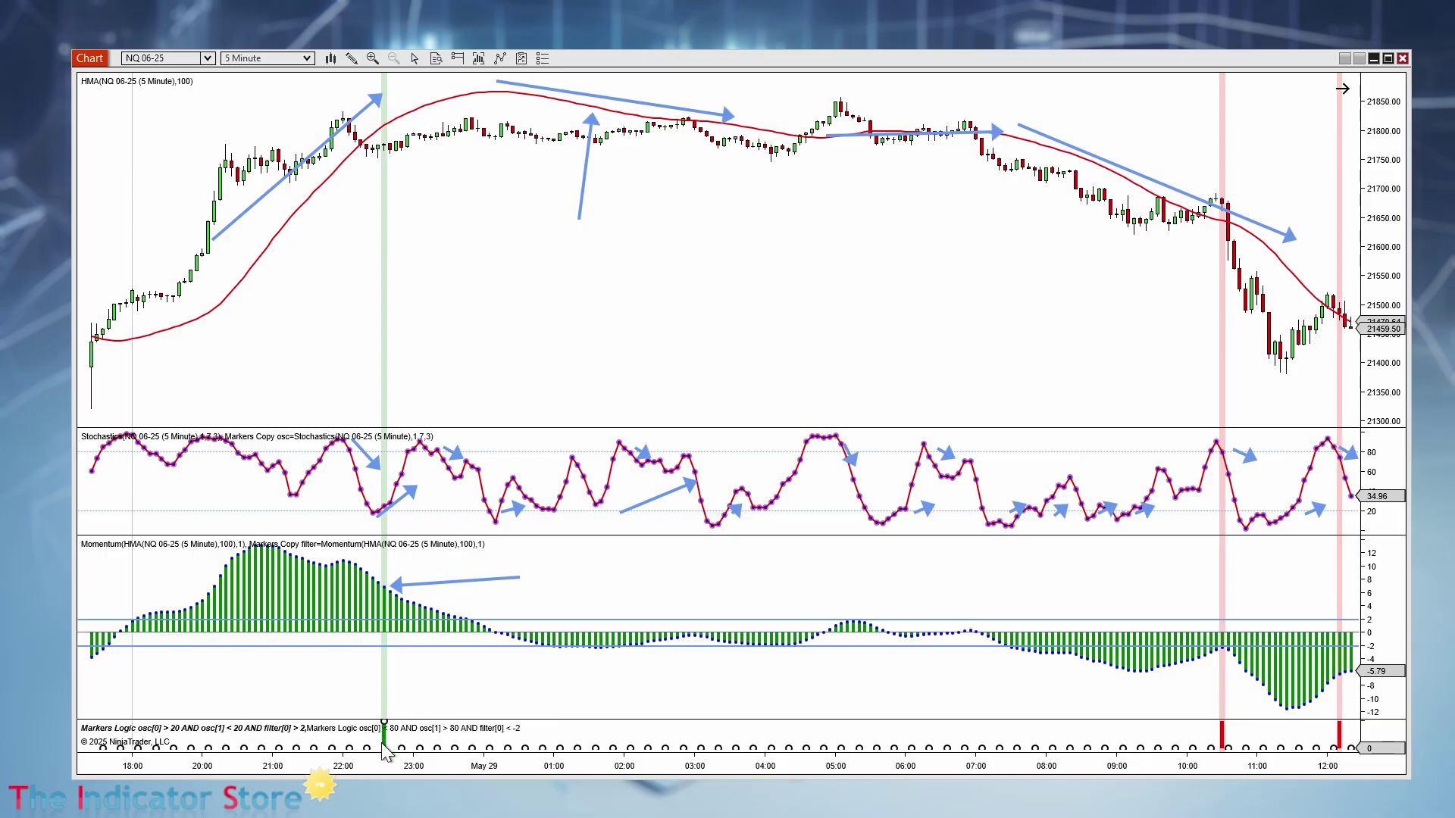
key(ctrl+i)
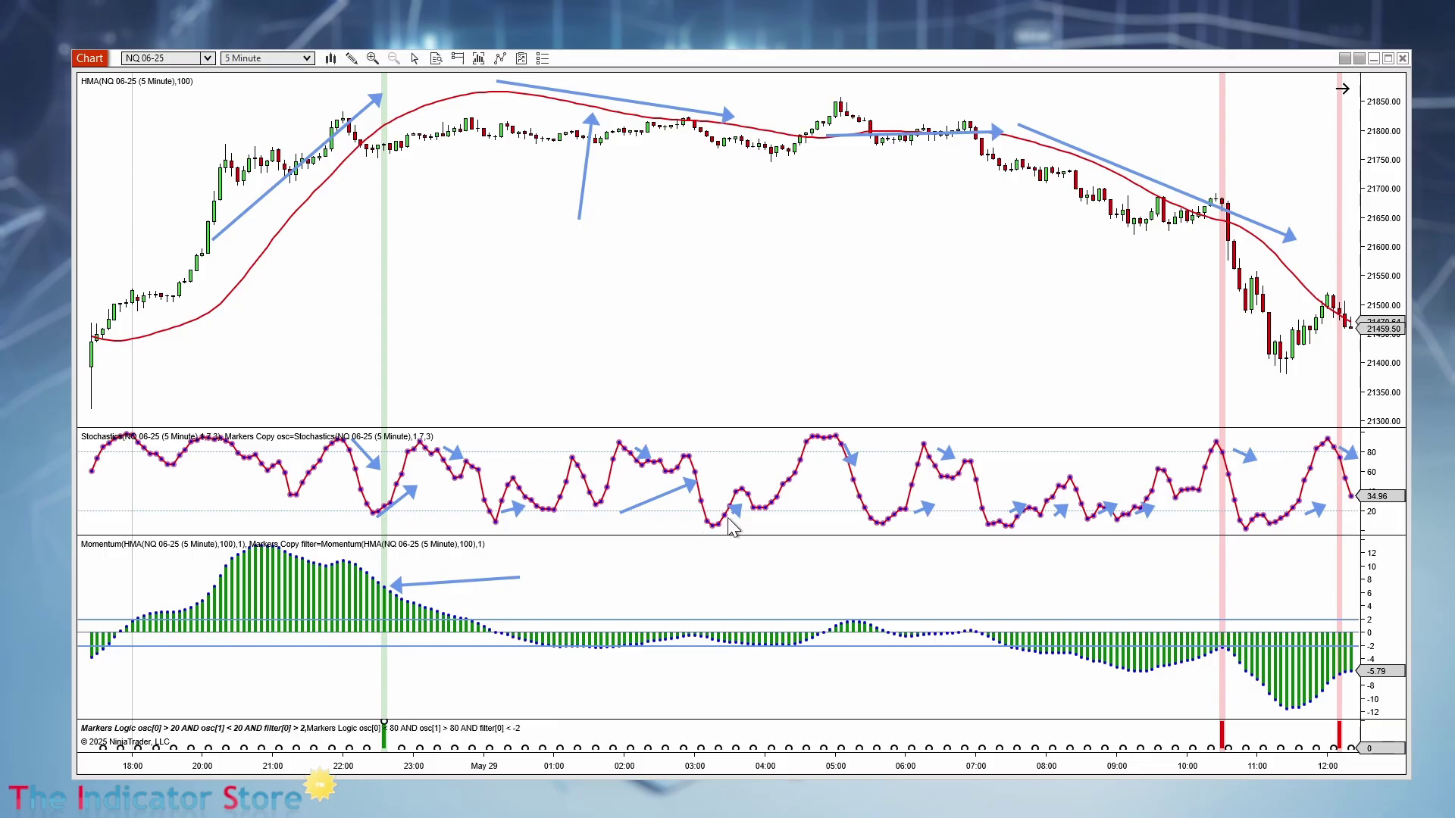
scroll(833, 633, down, 2)
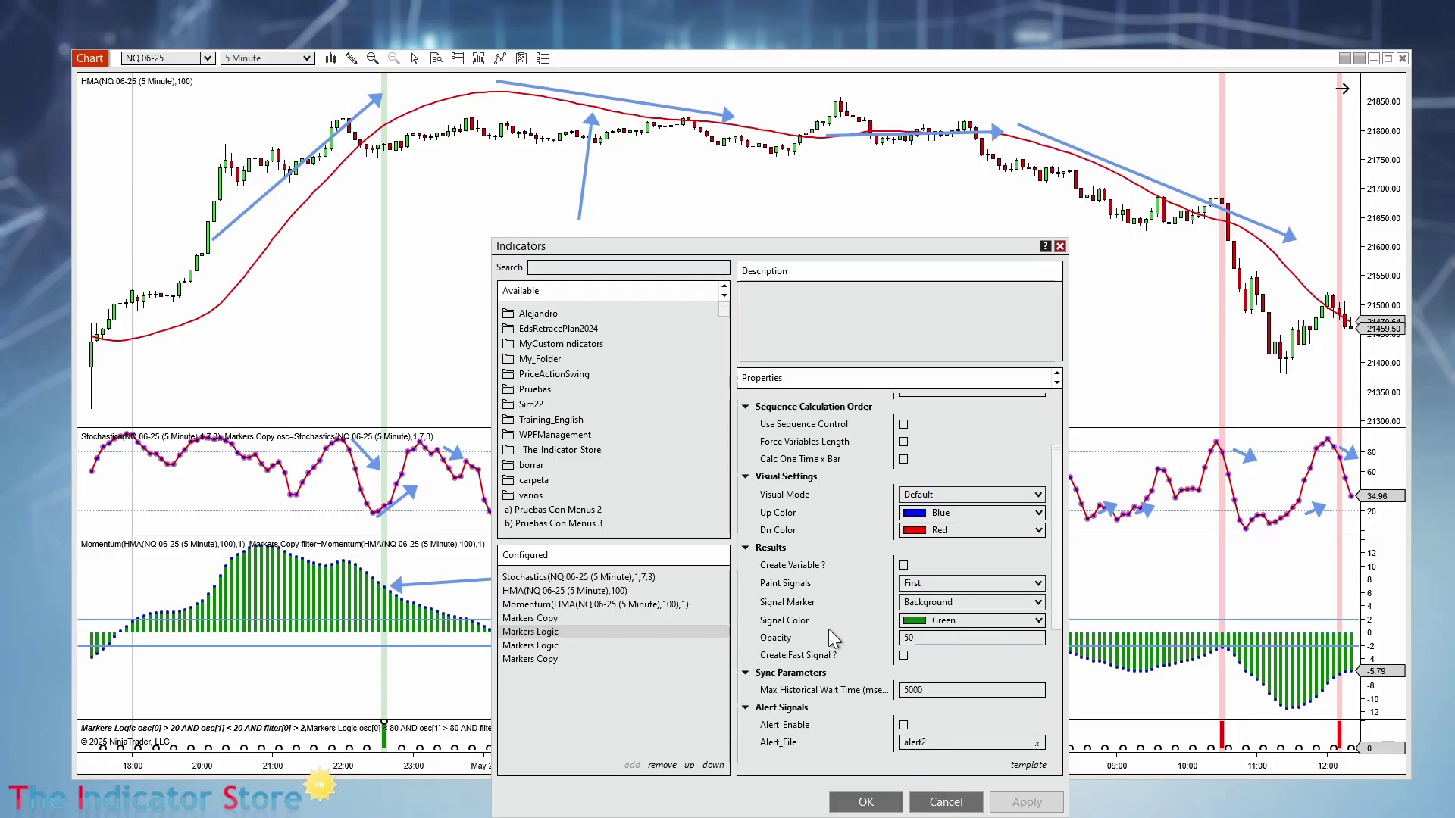
click(902, 656)
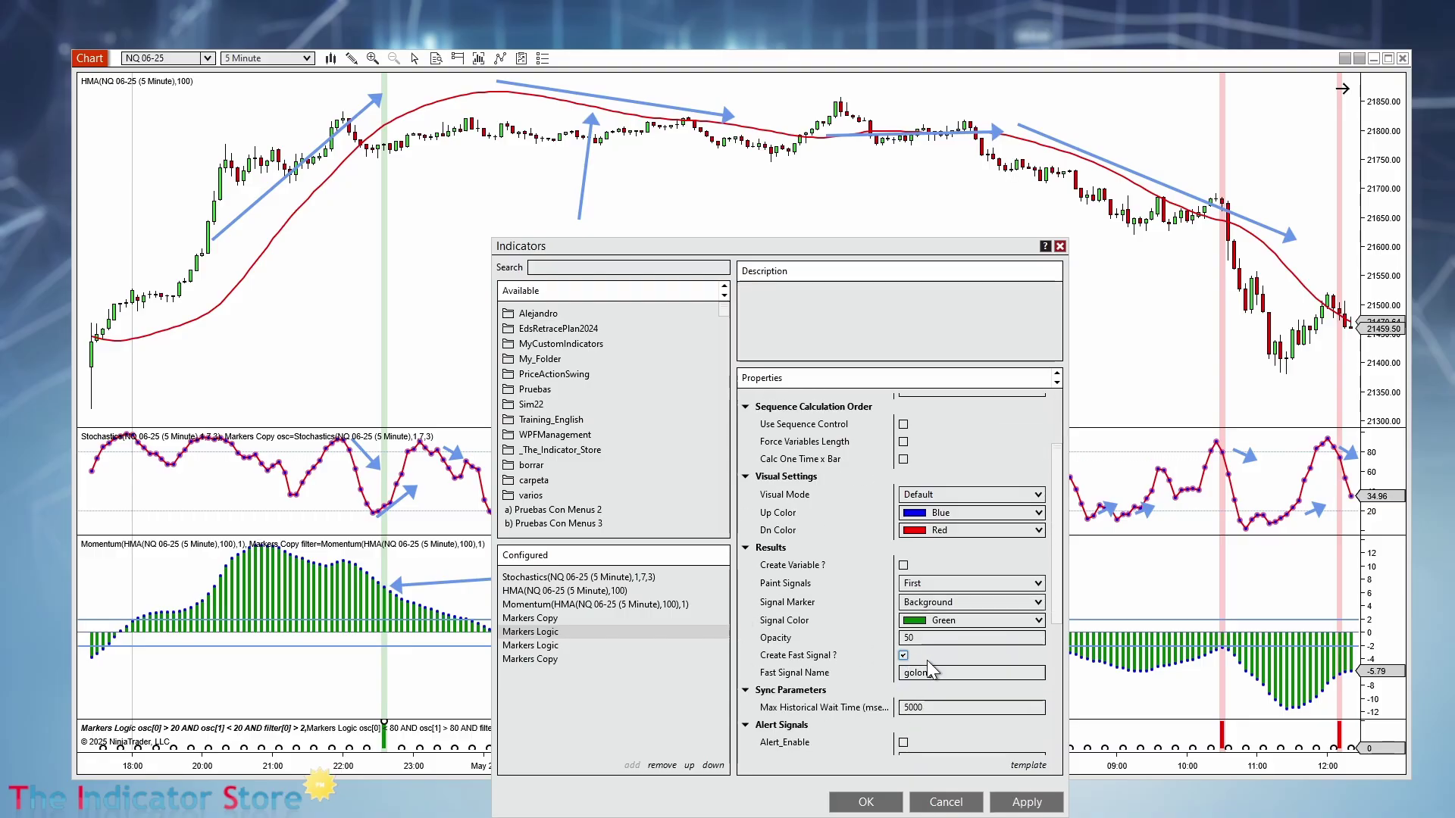
Enable fast signal creation for the red Markers Logic and name its signal goshort.
click(540, 646)
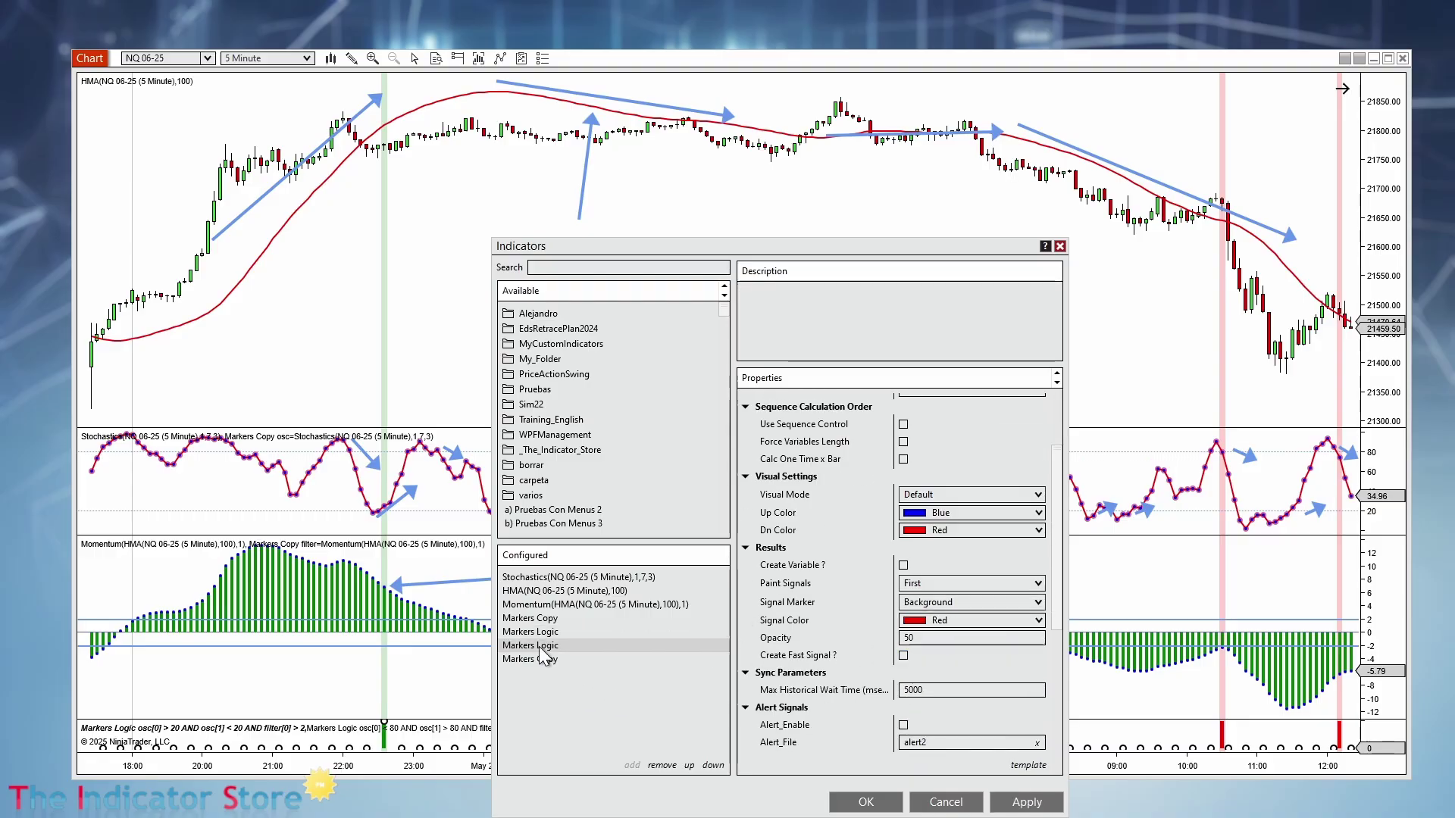
click(903, 655)
double_click(911, 672)
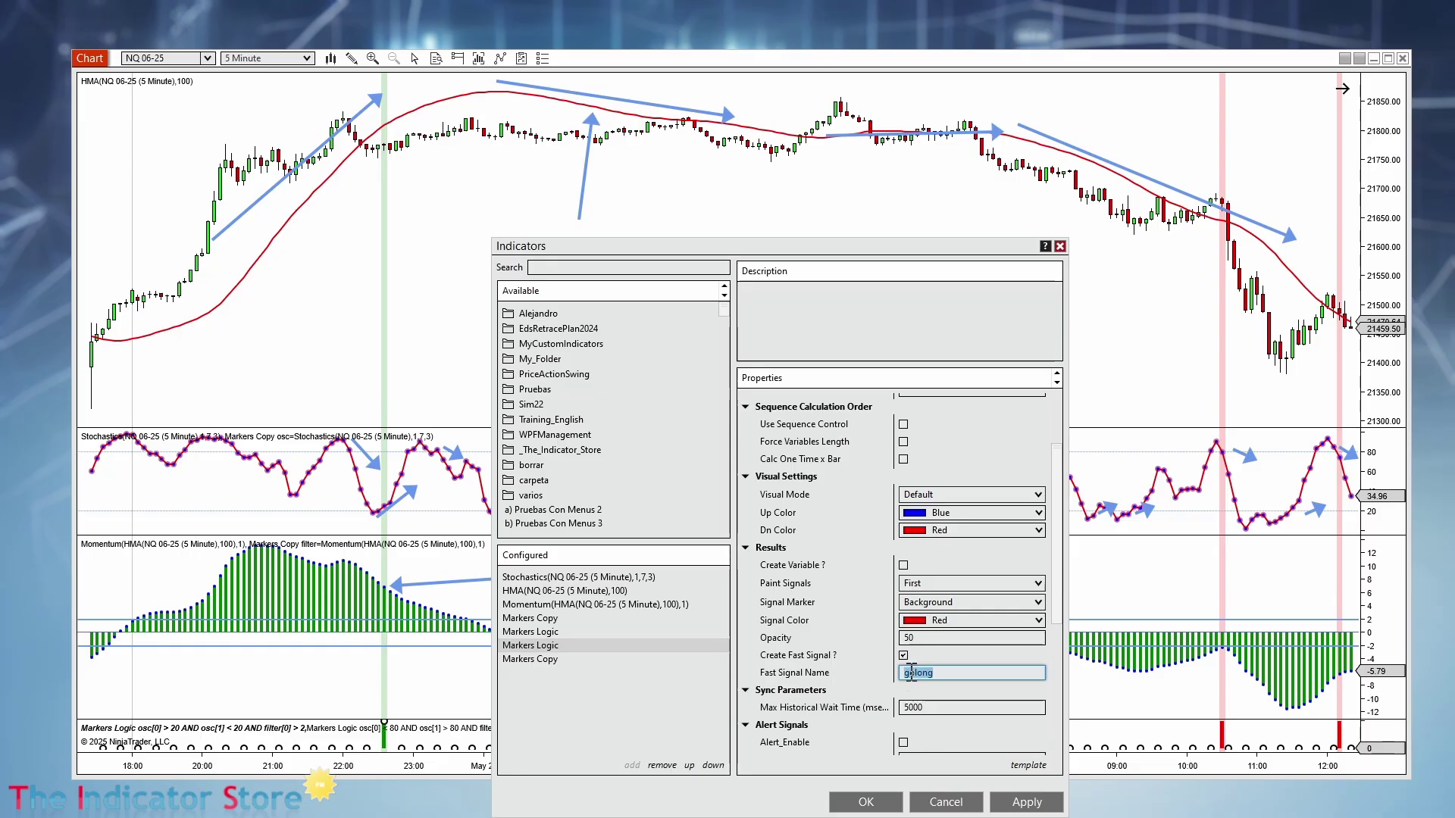
text(goshort)
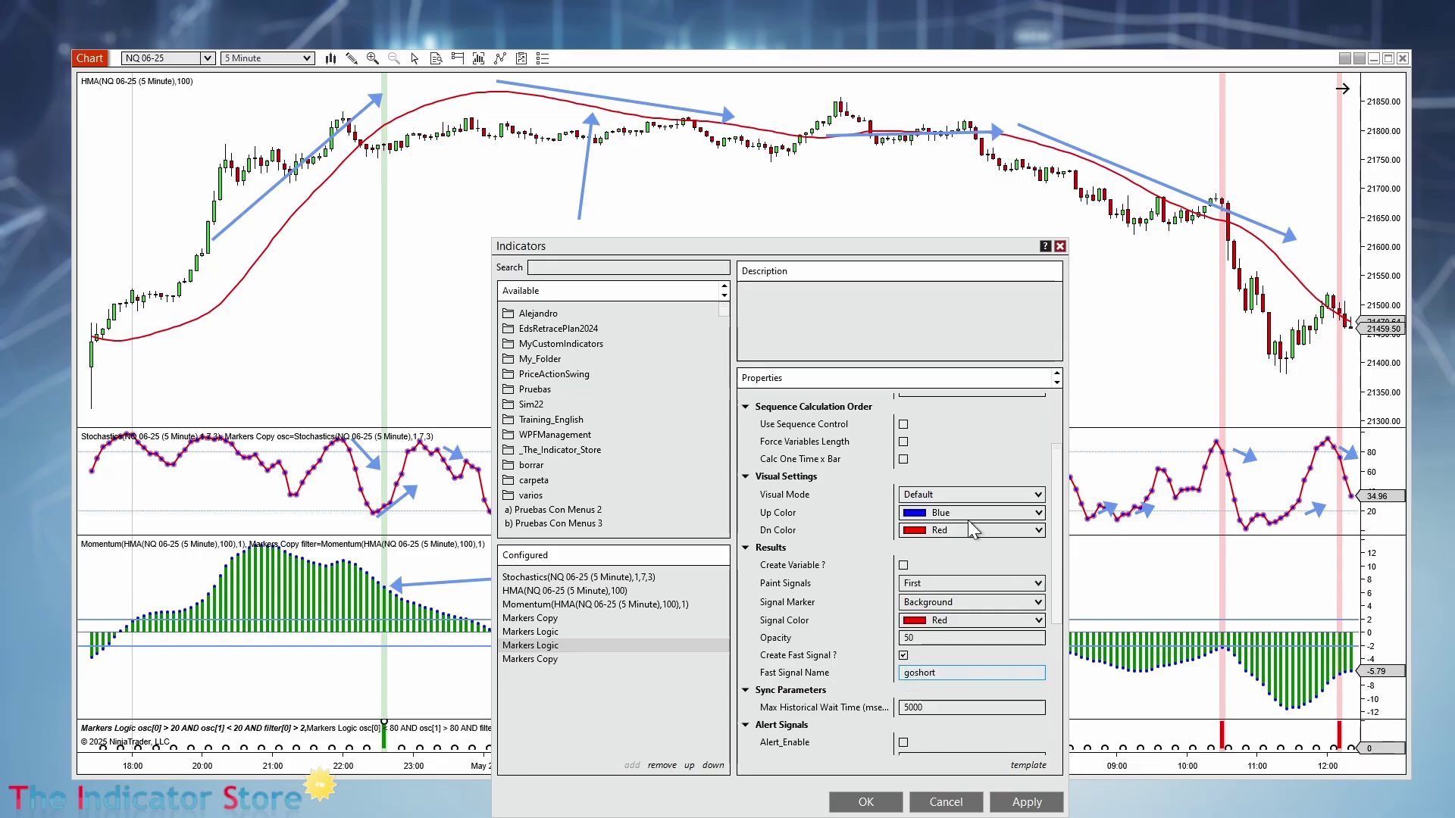
Add Markers Plus 2025 with golong and goshort as its fast signal names, and accept the indicator configuration.
click(547, 456)
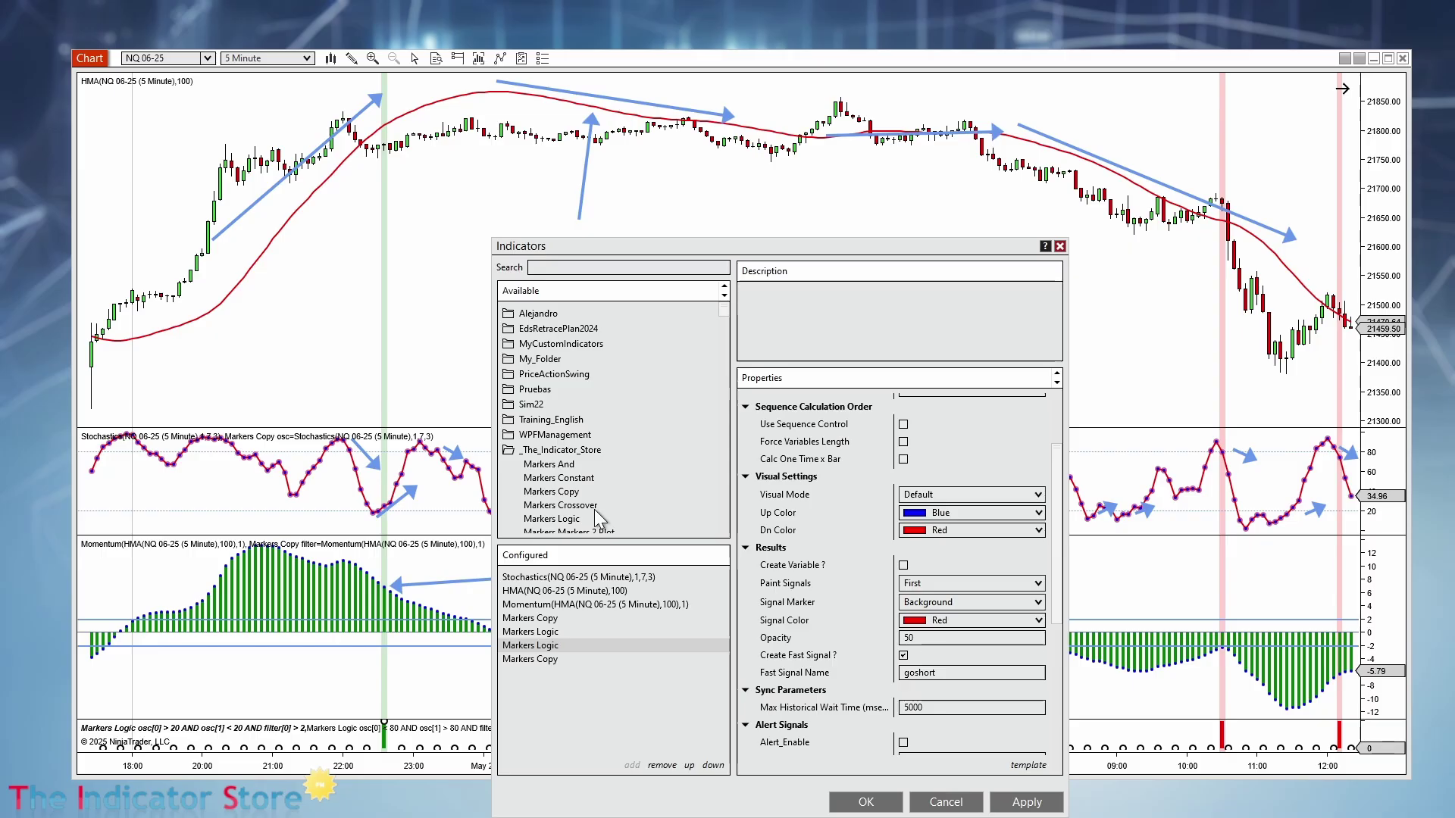
scroll(595, 511, down, 2)
click(575, 516)
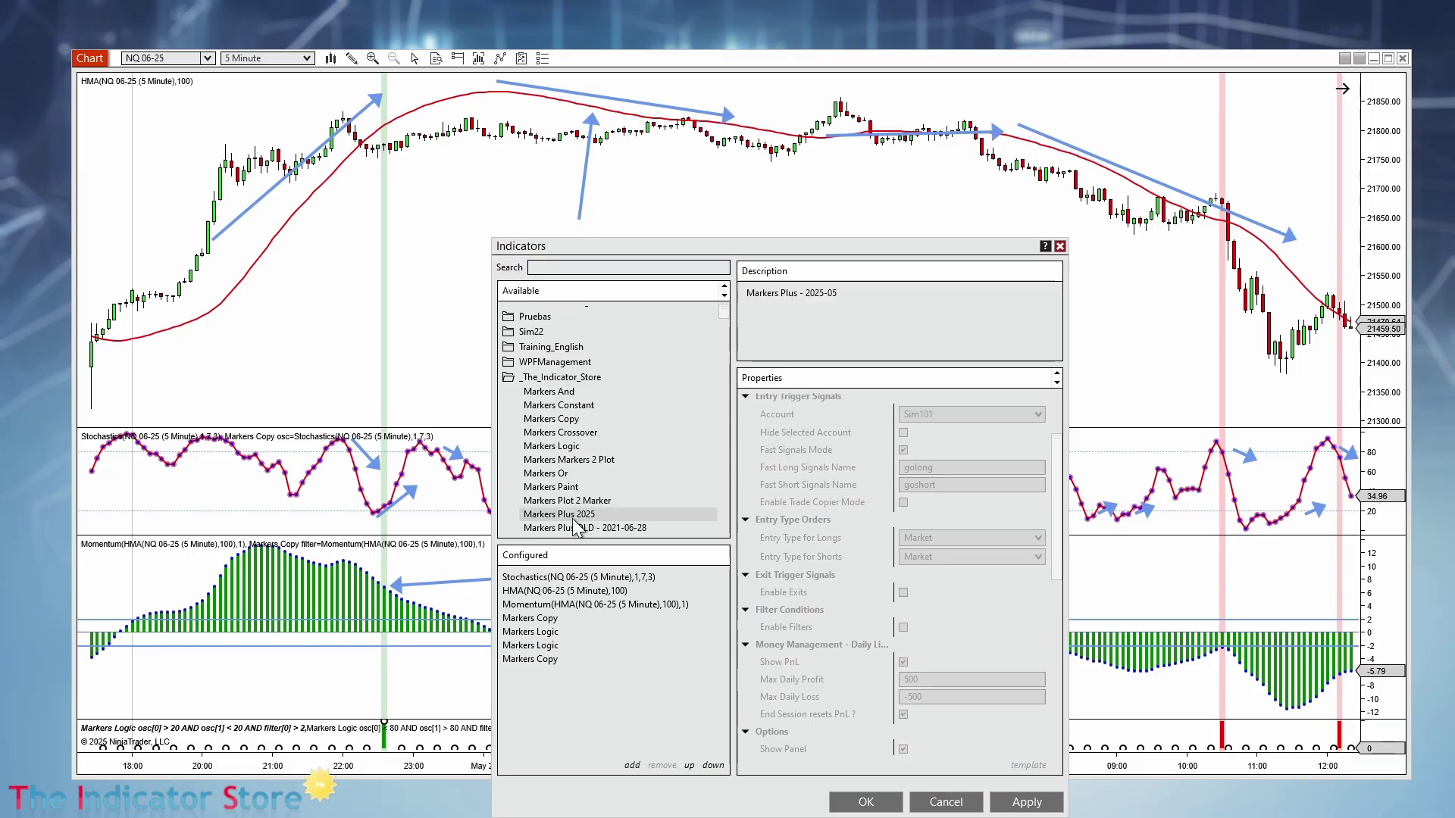
double_click(571, 515)
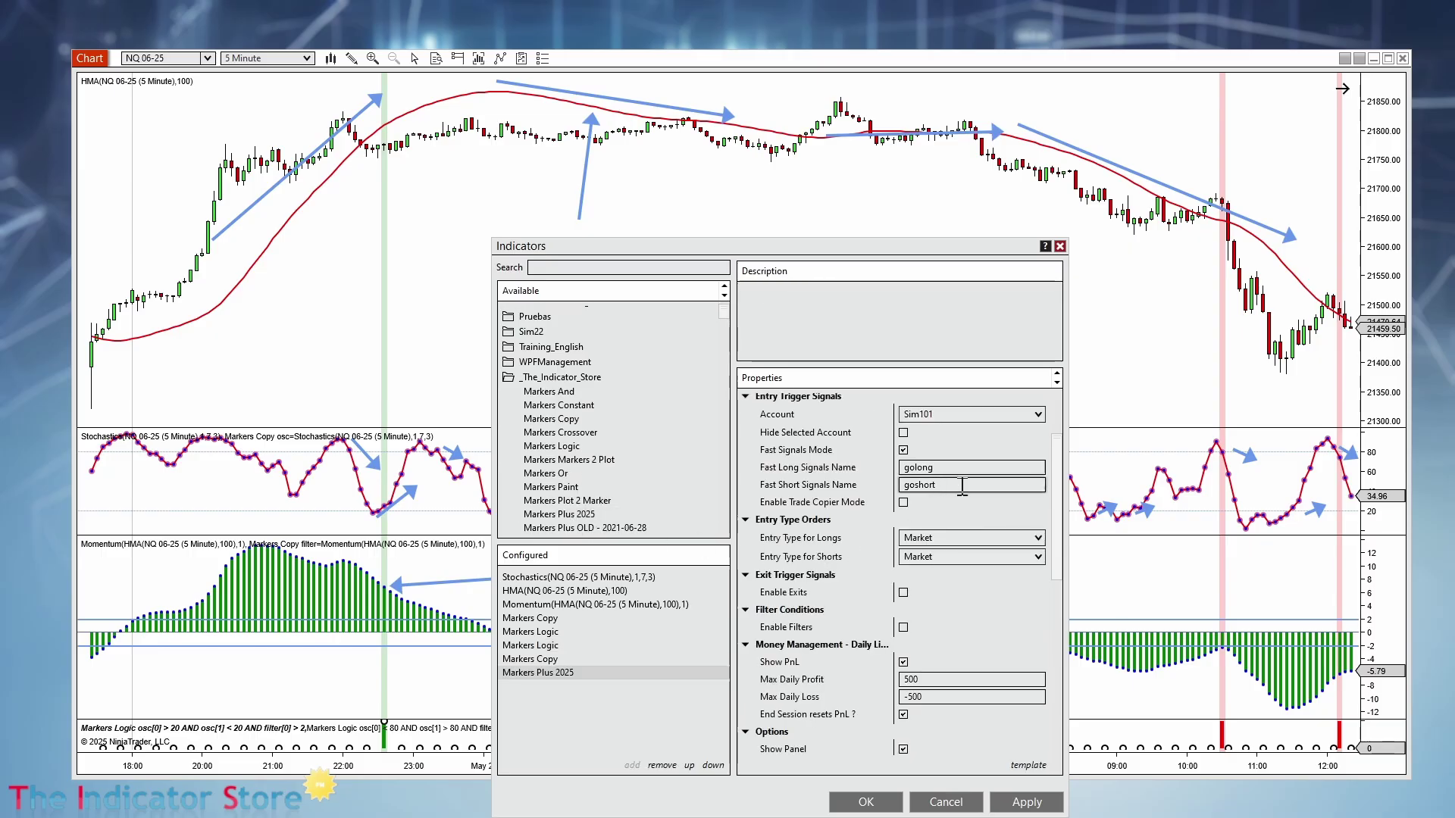
scroll(985, 485, up, 2)
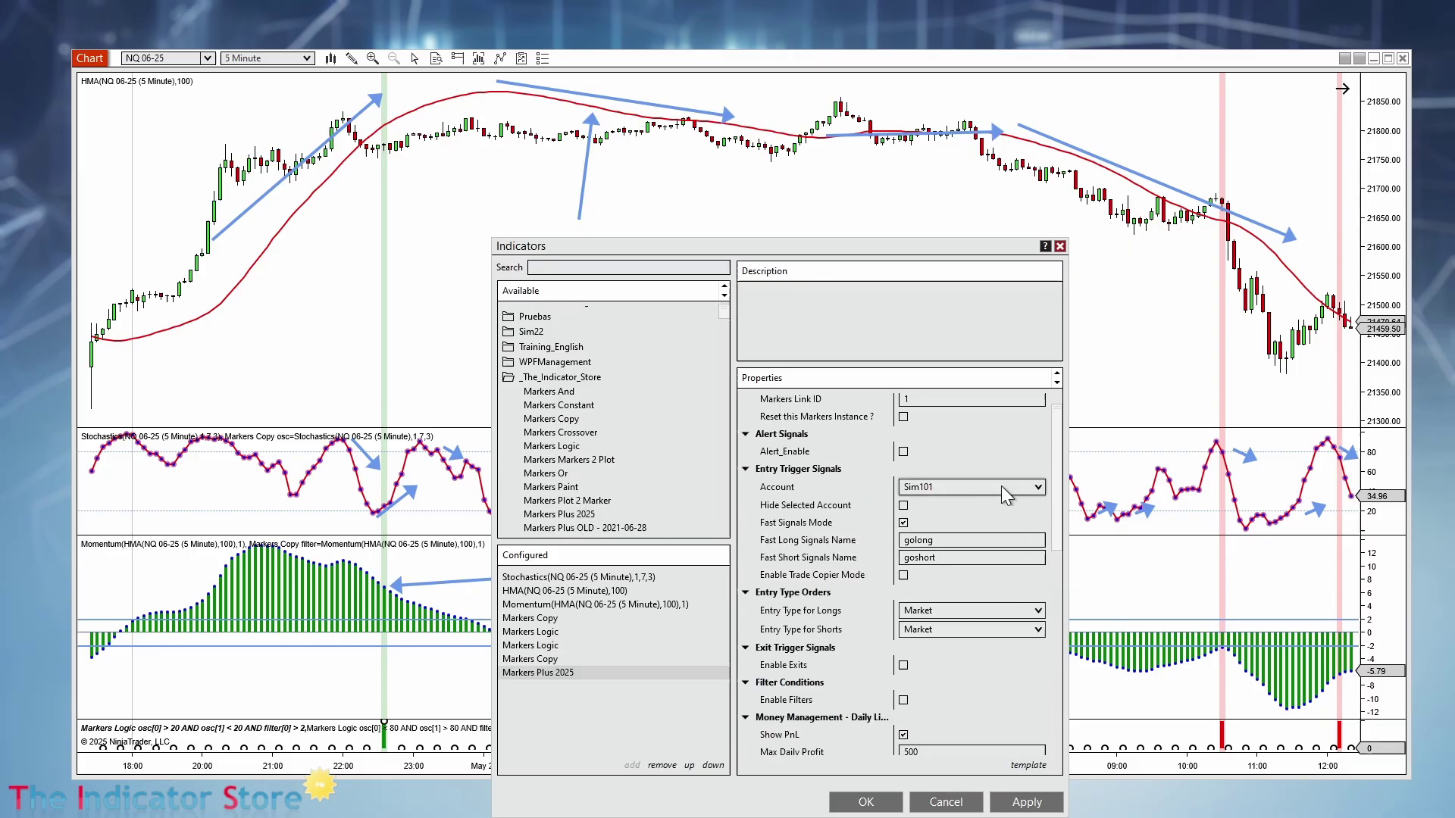
click(917, 539)
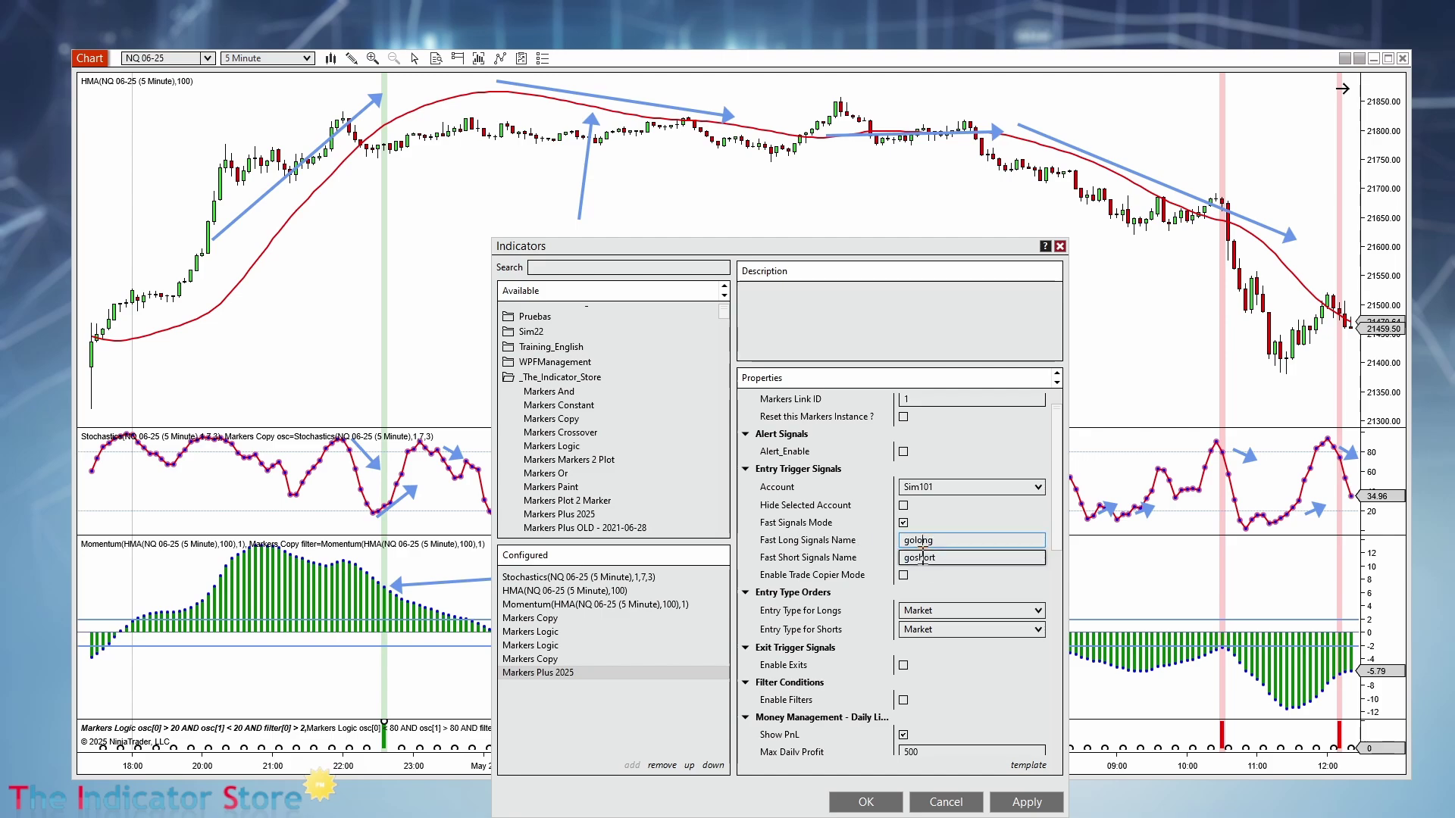
click(866, 800)
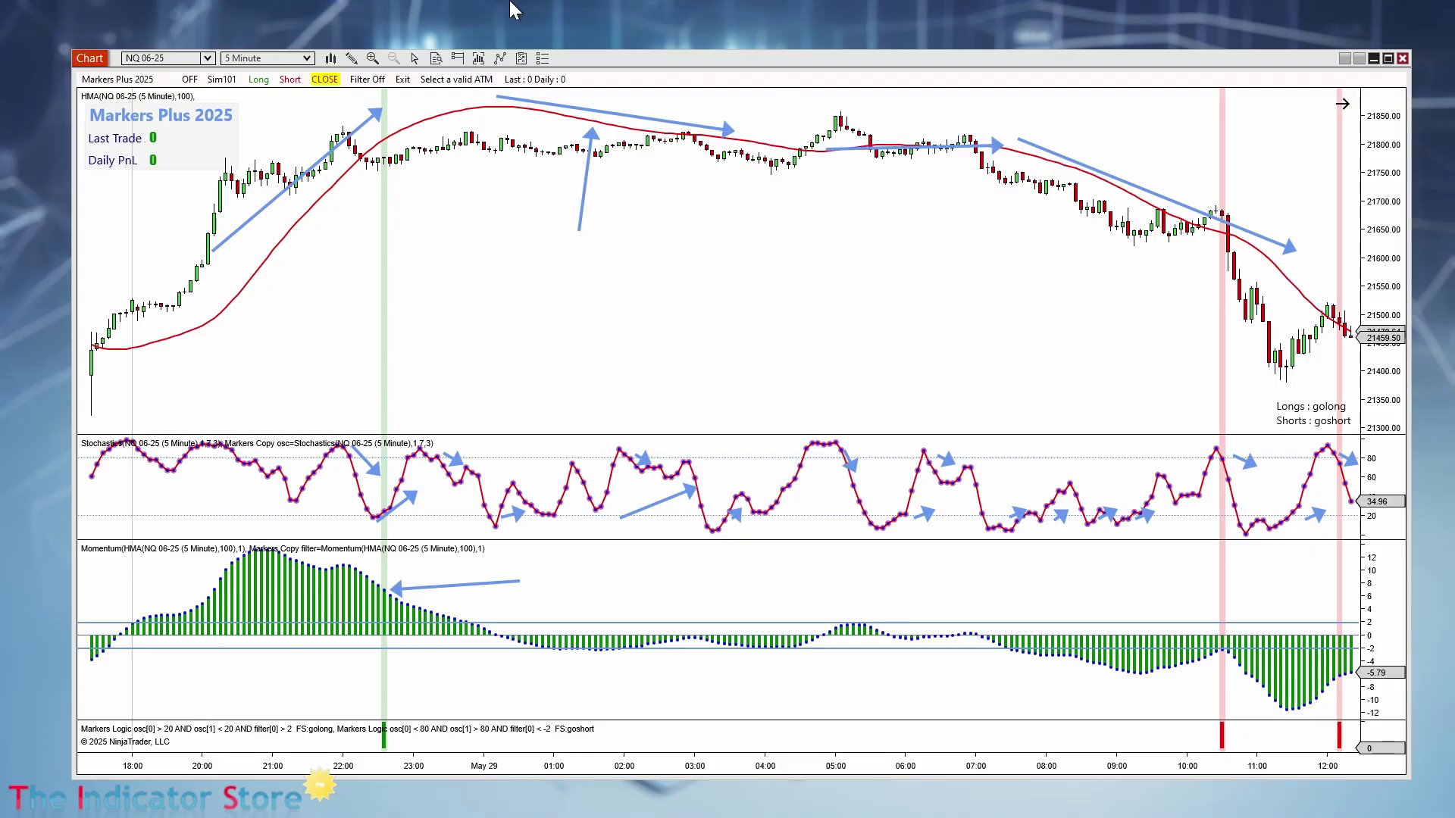
Show Chart Trader on the chart and select the ATM strategy 1c 100 vs 200.
click(458, 58)
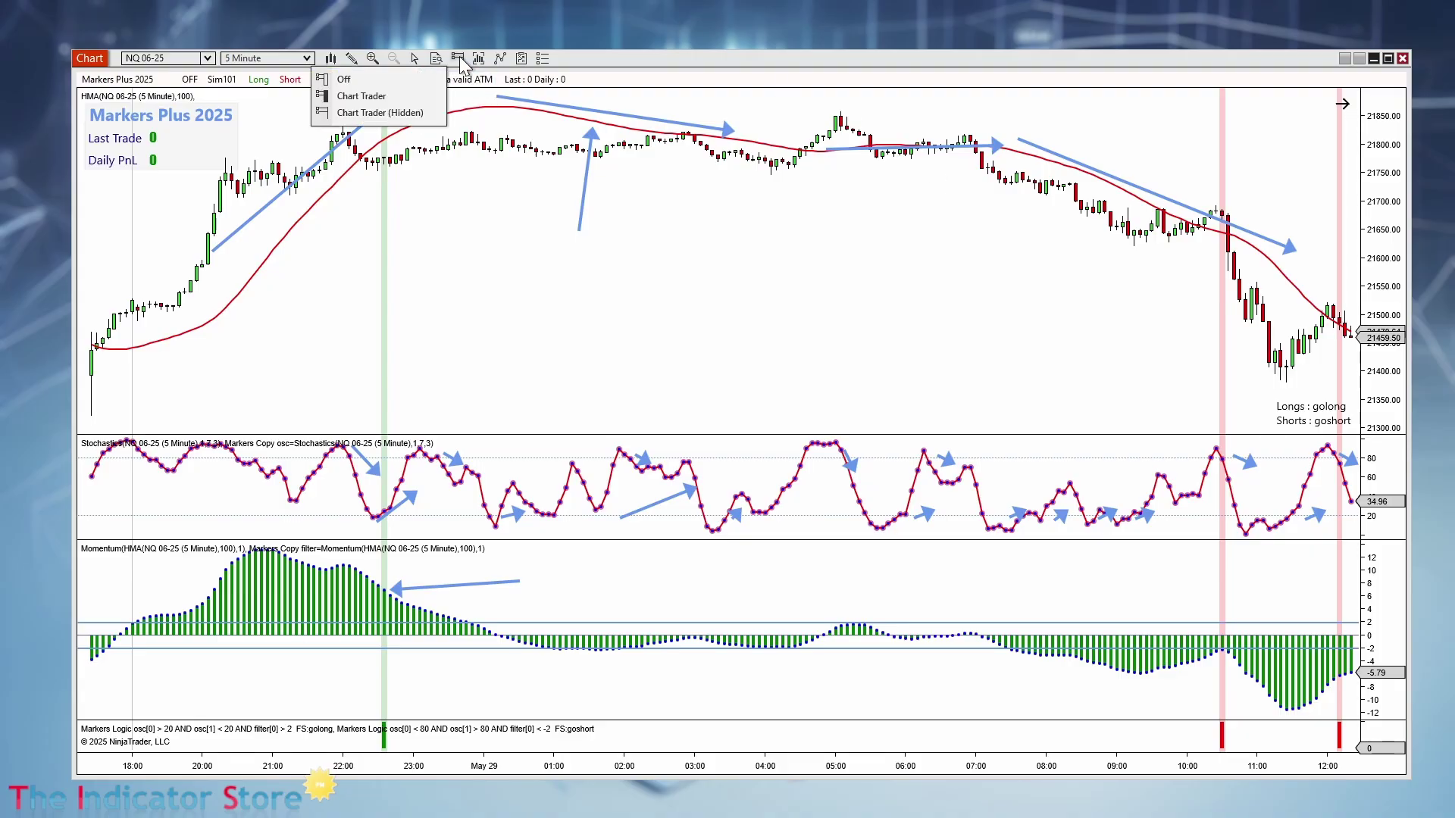
click(371, 96)
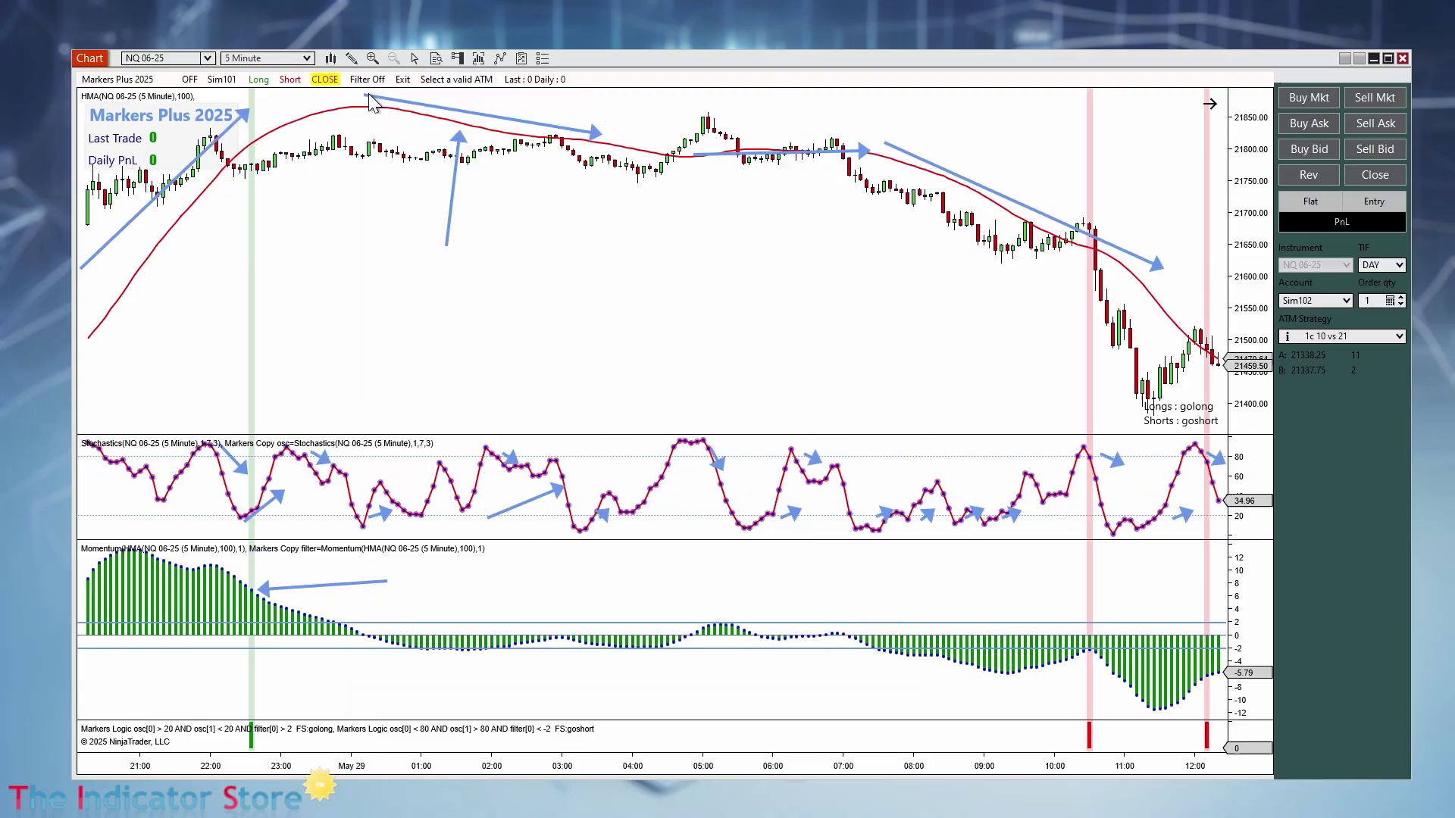
click(1397, 336)
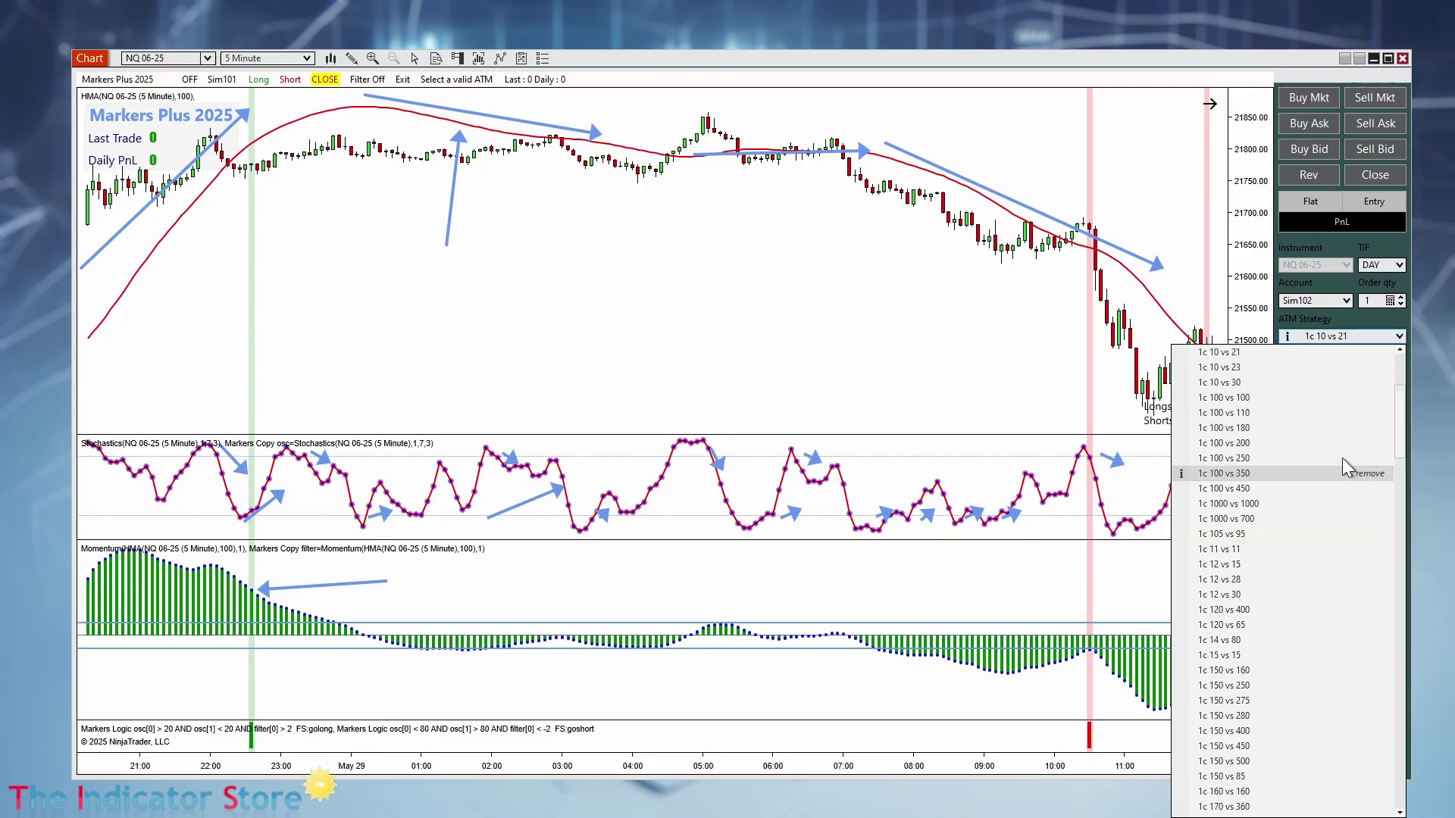
click(1249, 443)
click(436, 81)
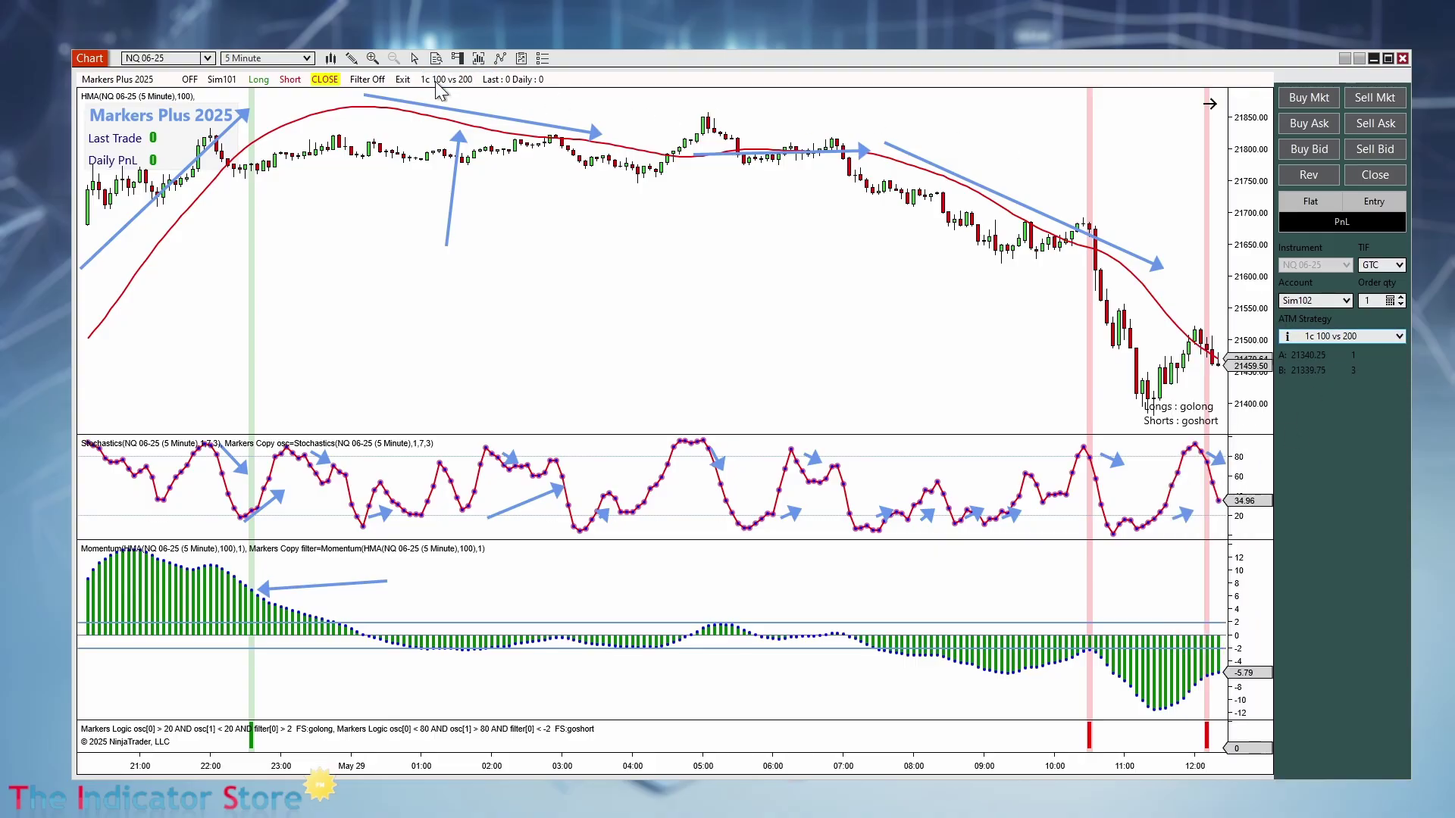
Switch the trading account to Sim103 and enable both long and short entries in Markers Plus.
click(1347, 301)
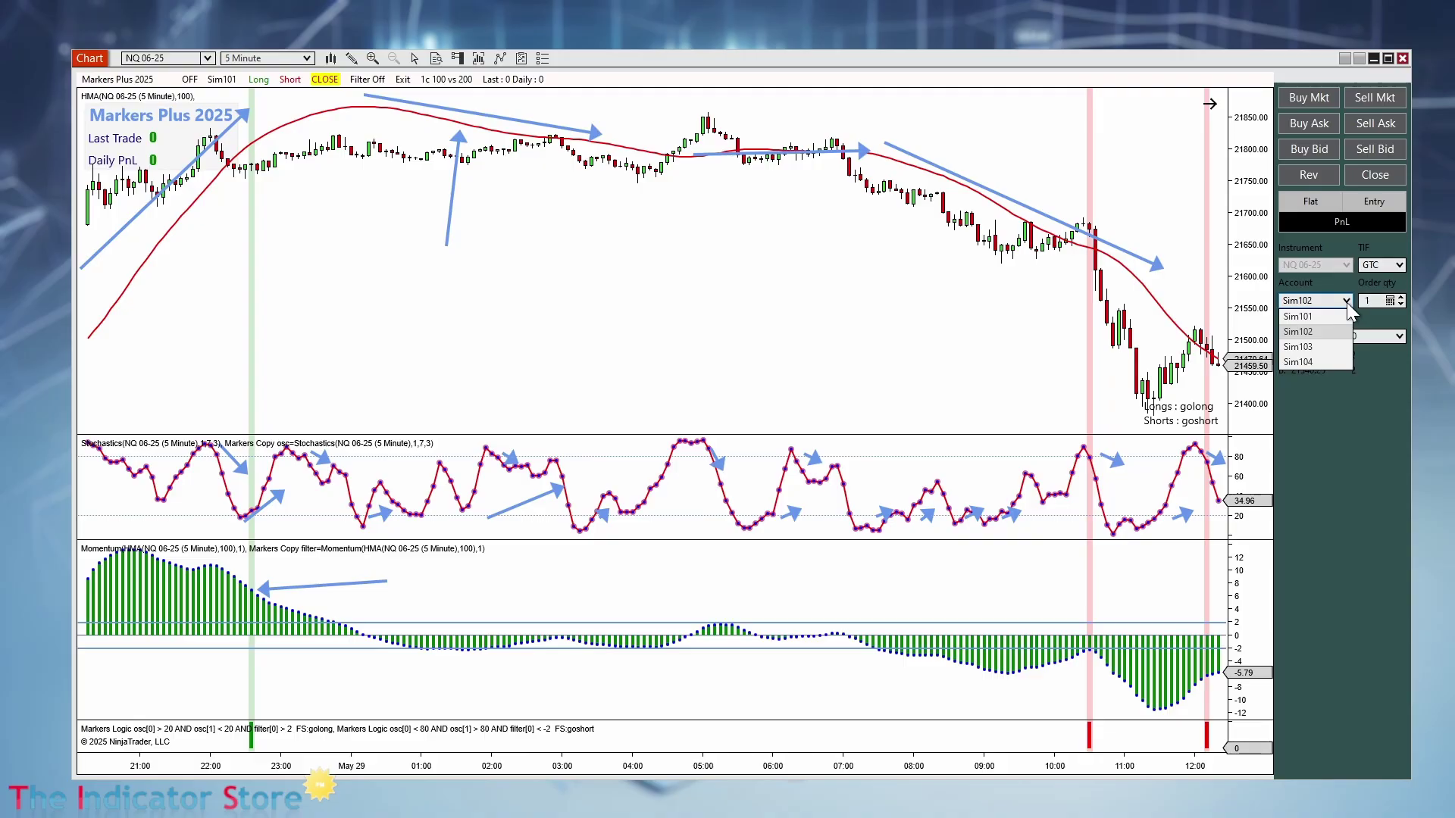
click(222, 80)
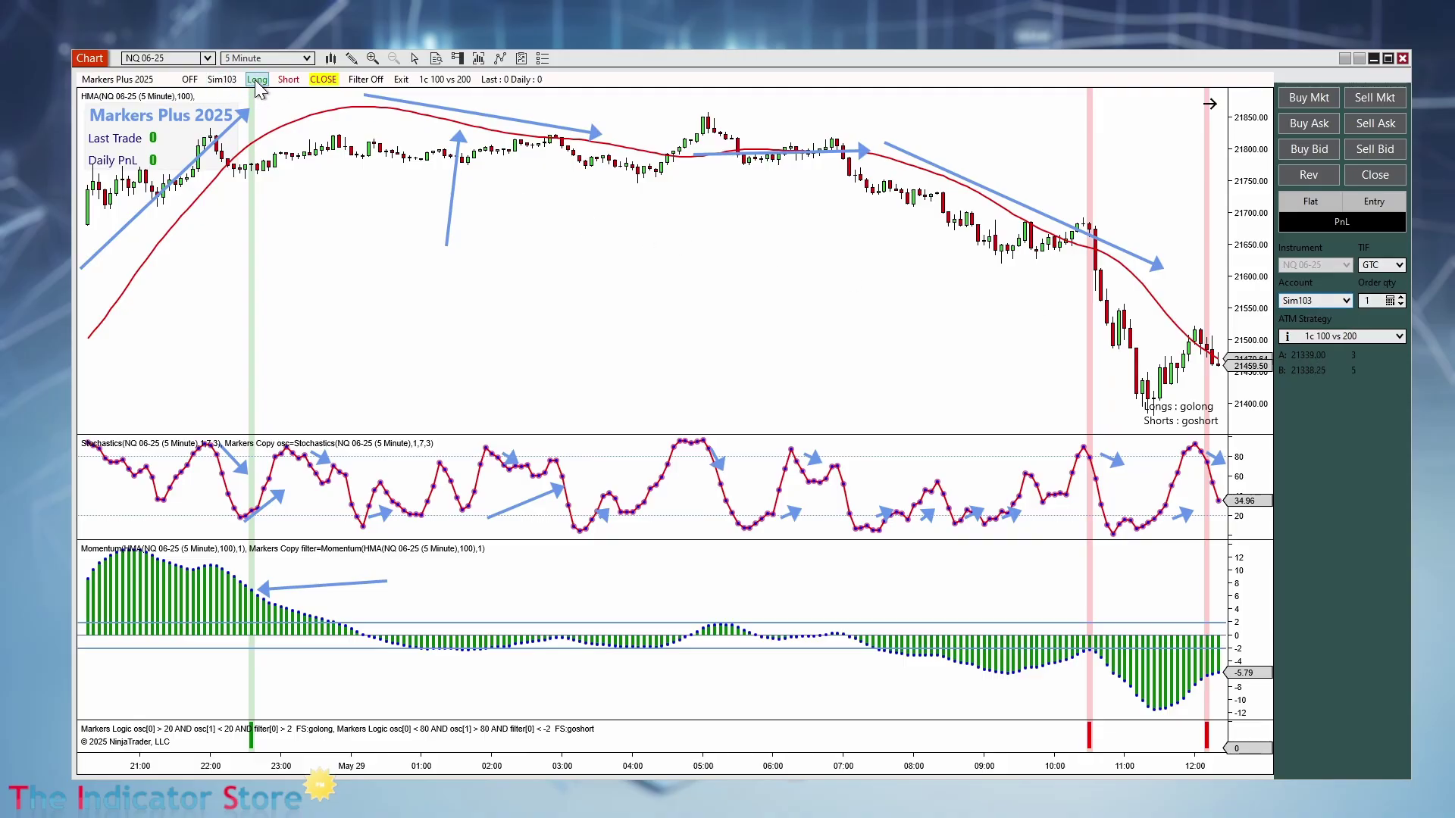
click(258, 81)
click(299, 80)
Set Markers Plus to Automatic Mode, and turn long entries off and on again.
click(189, 81)
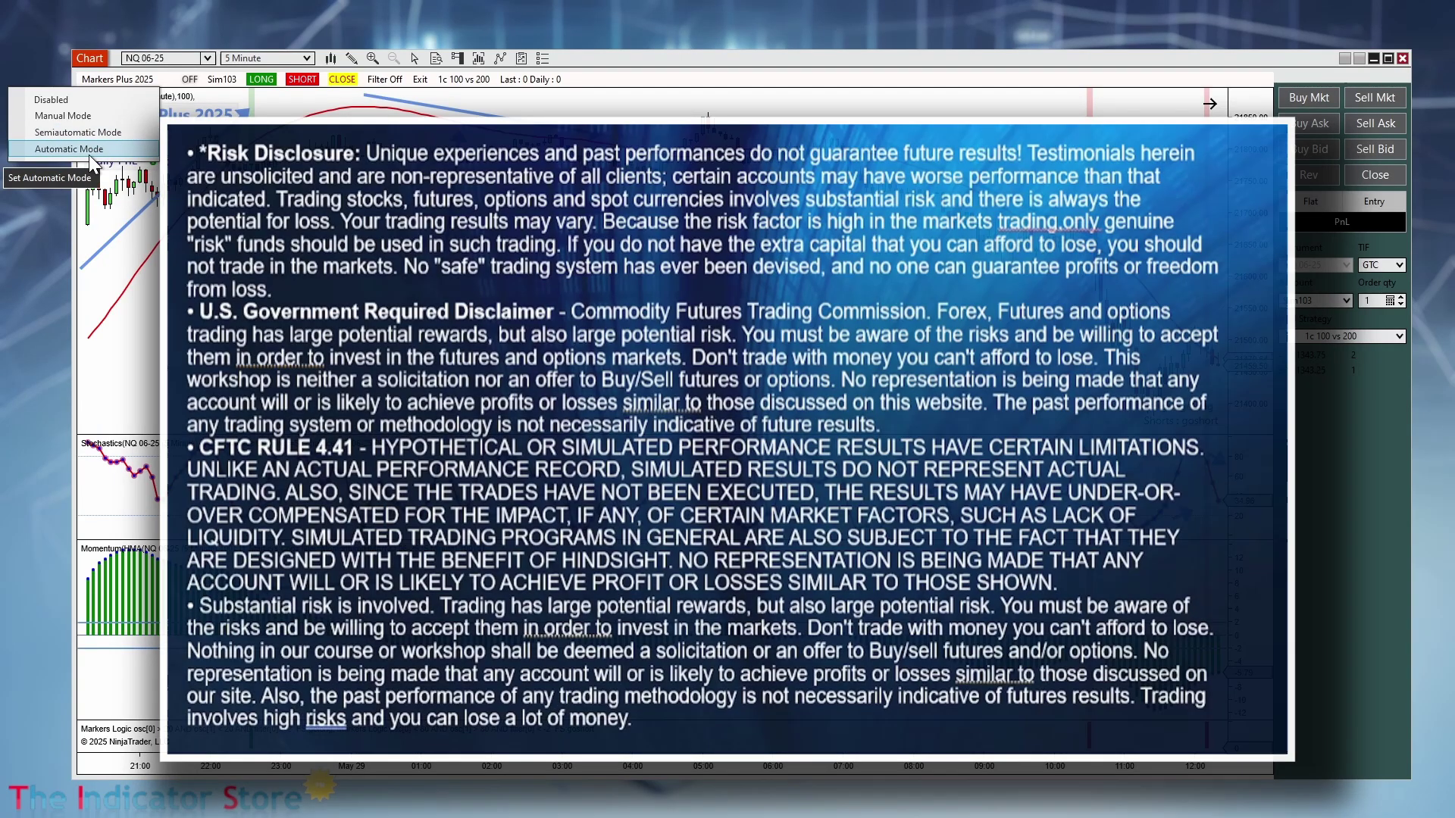
click(88, 149)
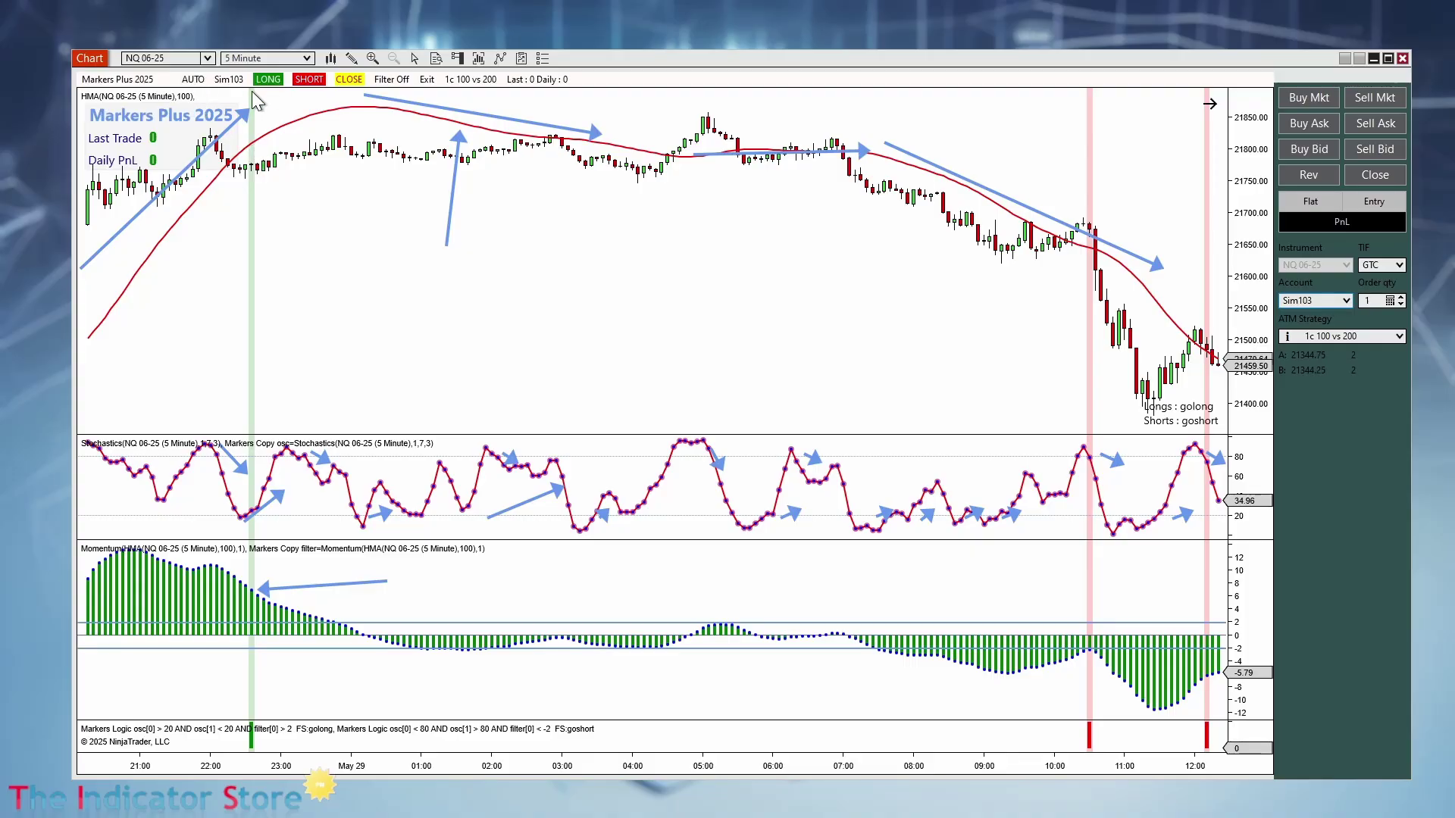
click(265, 80)
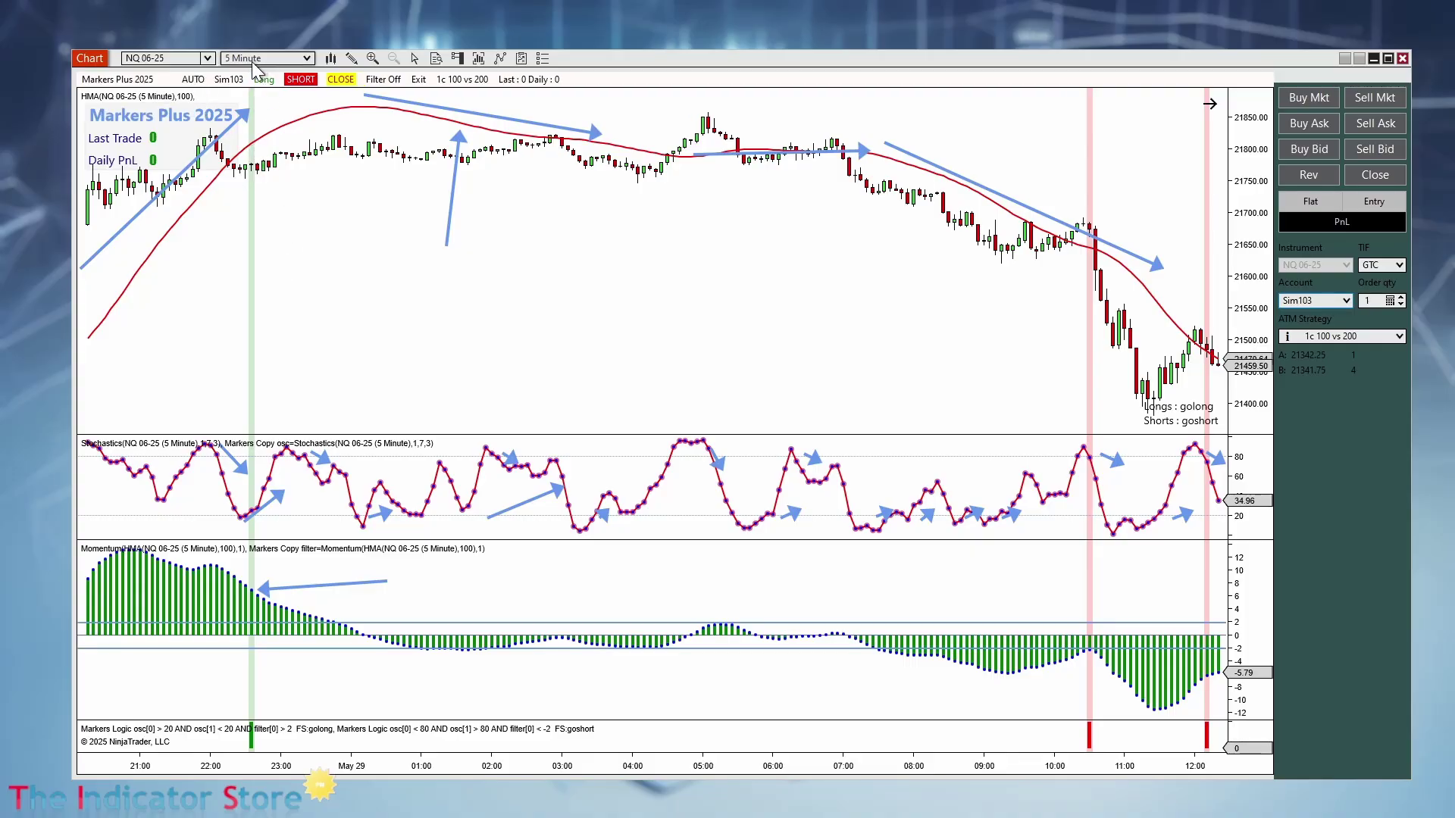
click(263, 83)
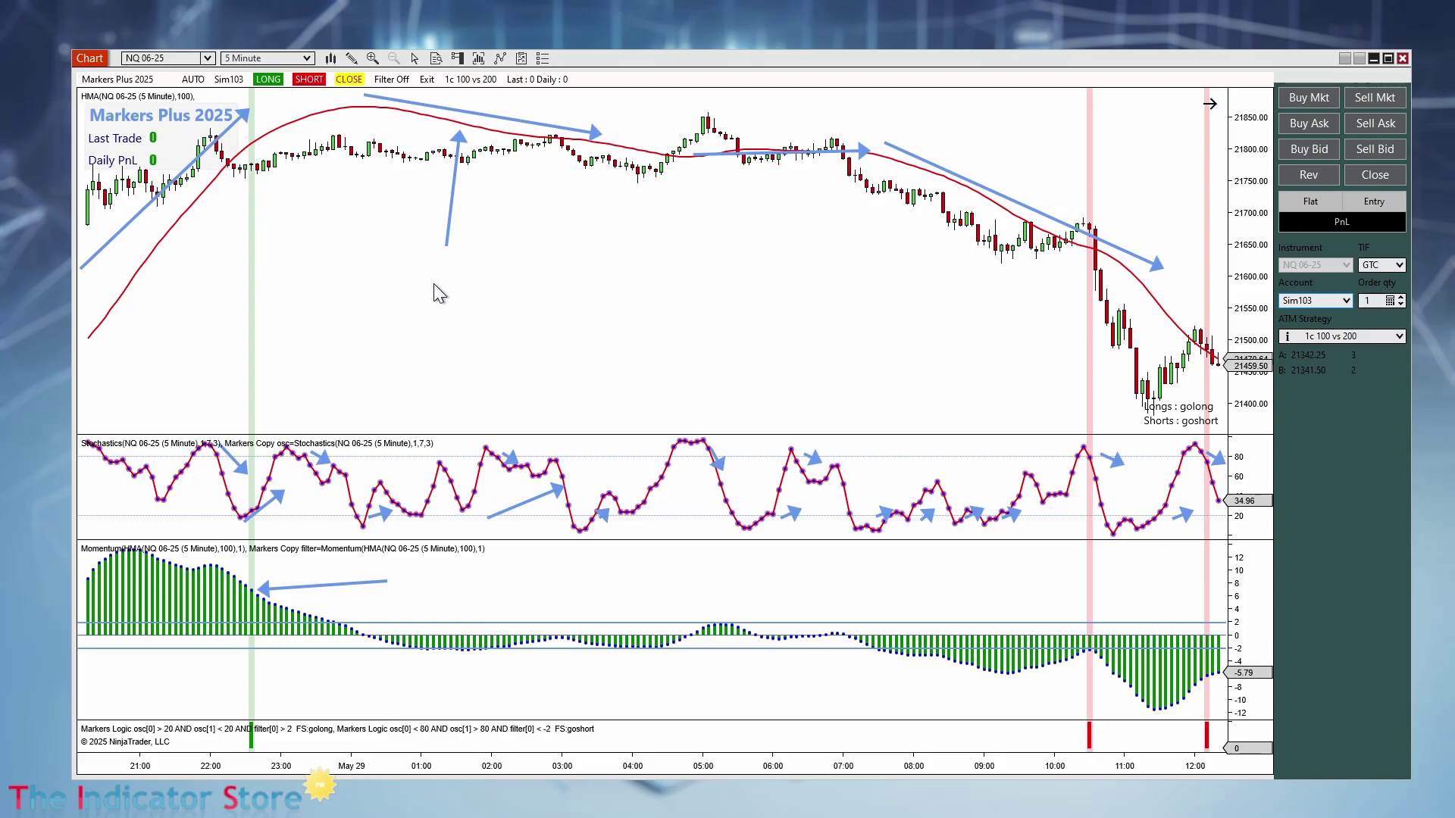